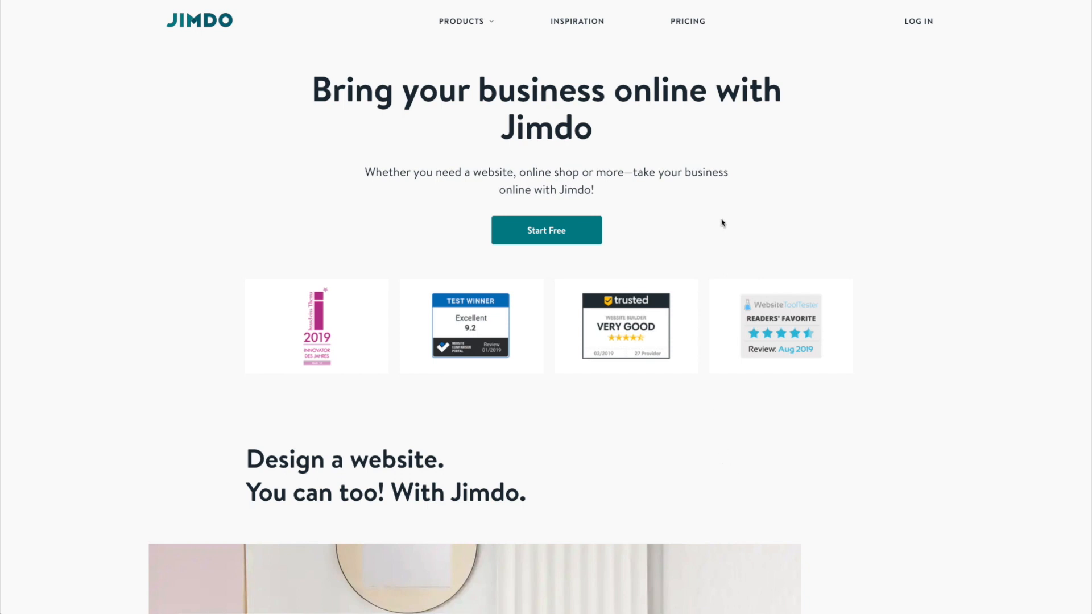
Sign up for a free Jimdo account with the autofilled credentials, accepting the Terms of Service.
left_click(573, 243)
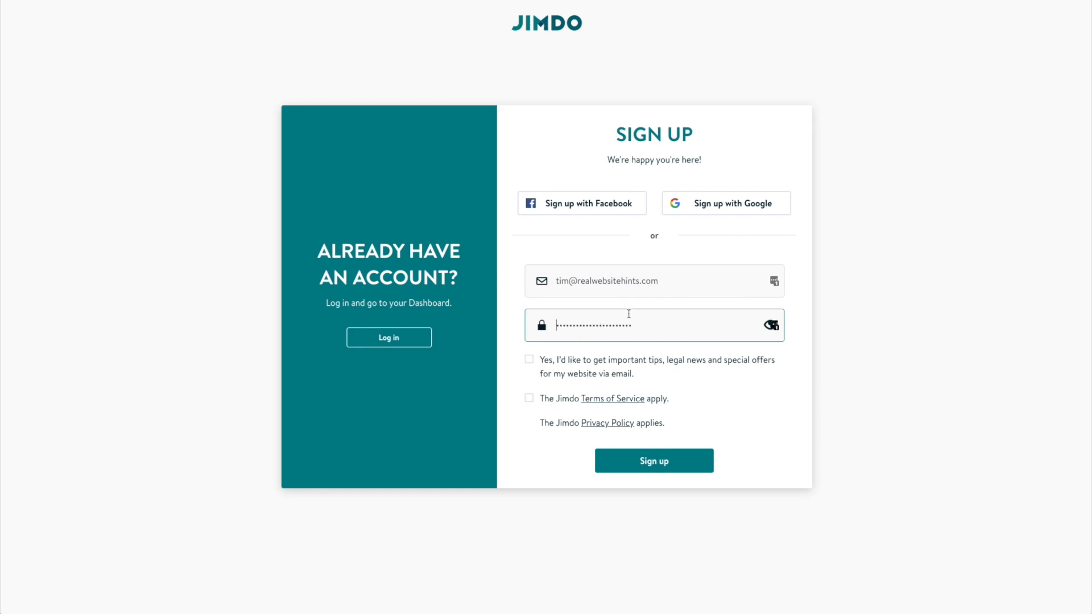
left_click(529, 398)
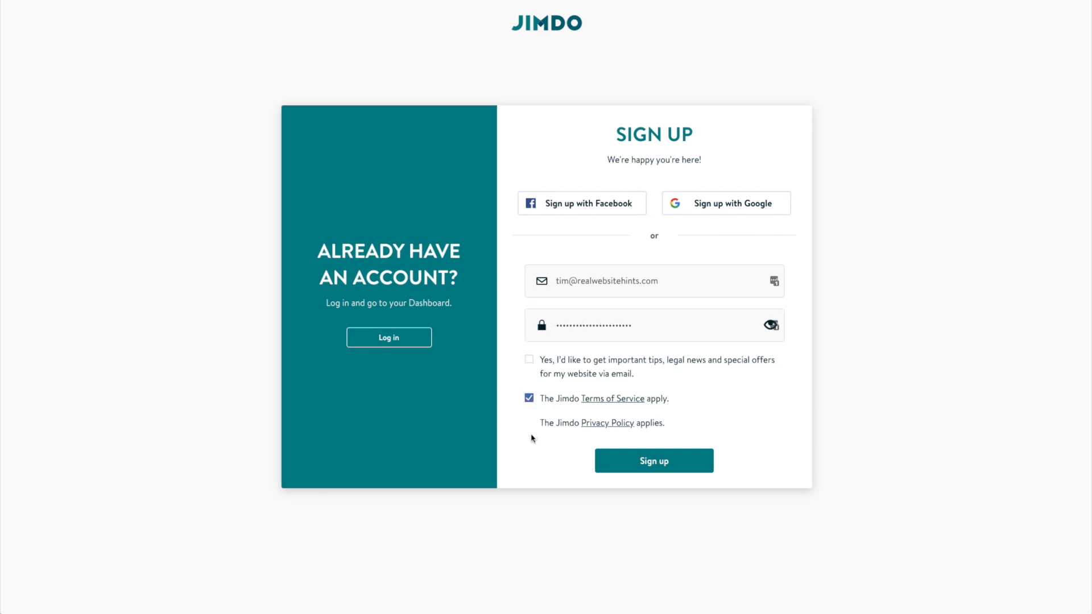
left_click(665, 464)
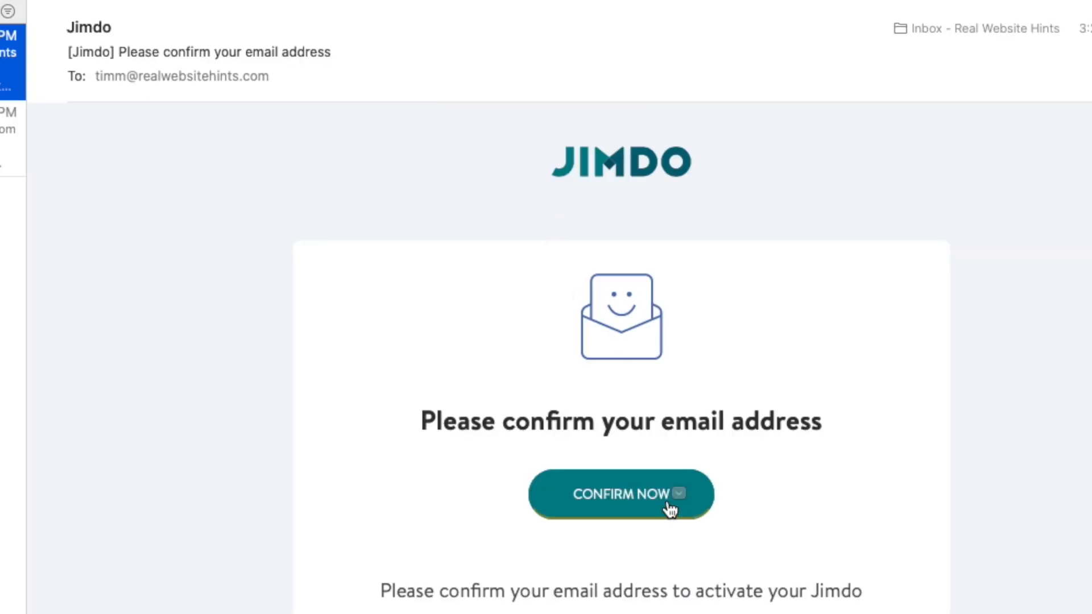
Confirm the account's email address from the Jimdo message in Apple Mail.
left_click(667, 500)
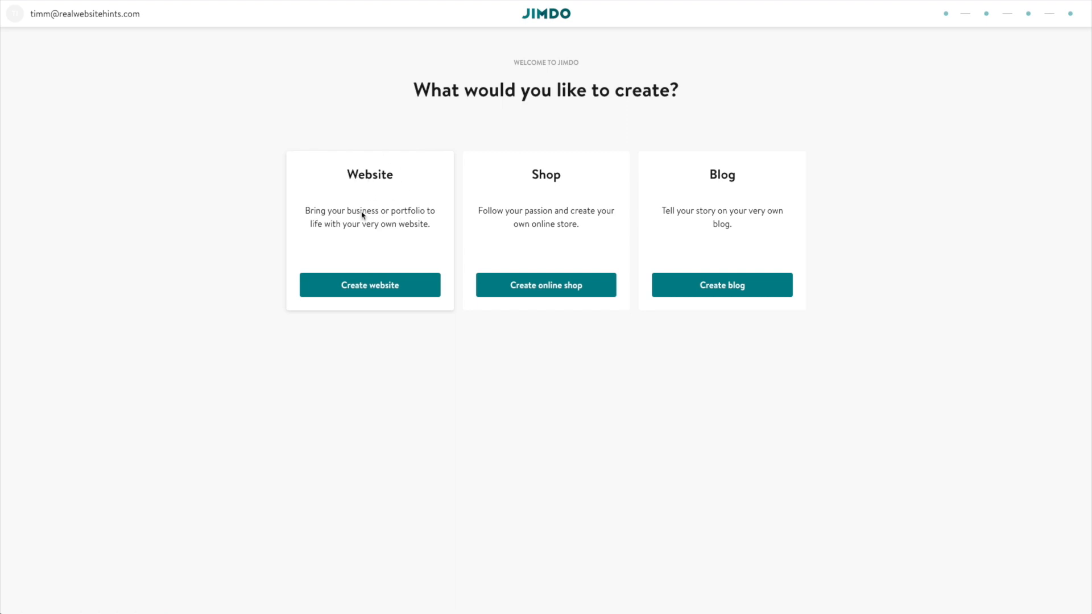
Choose to create a Website using the no-coding website builder.
left_click(372, 202)
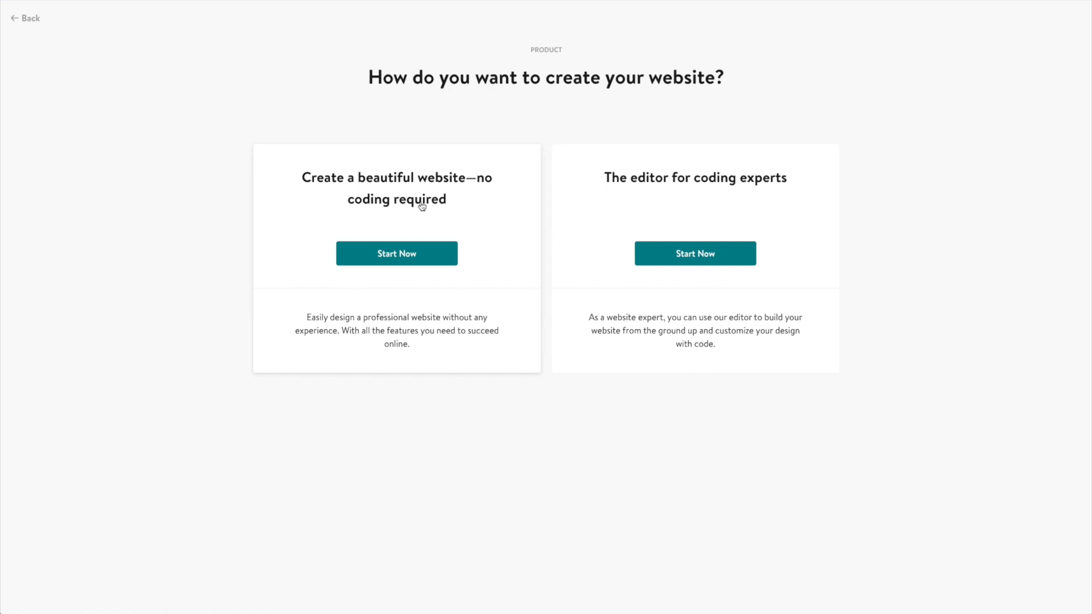
left_click(405, 254)
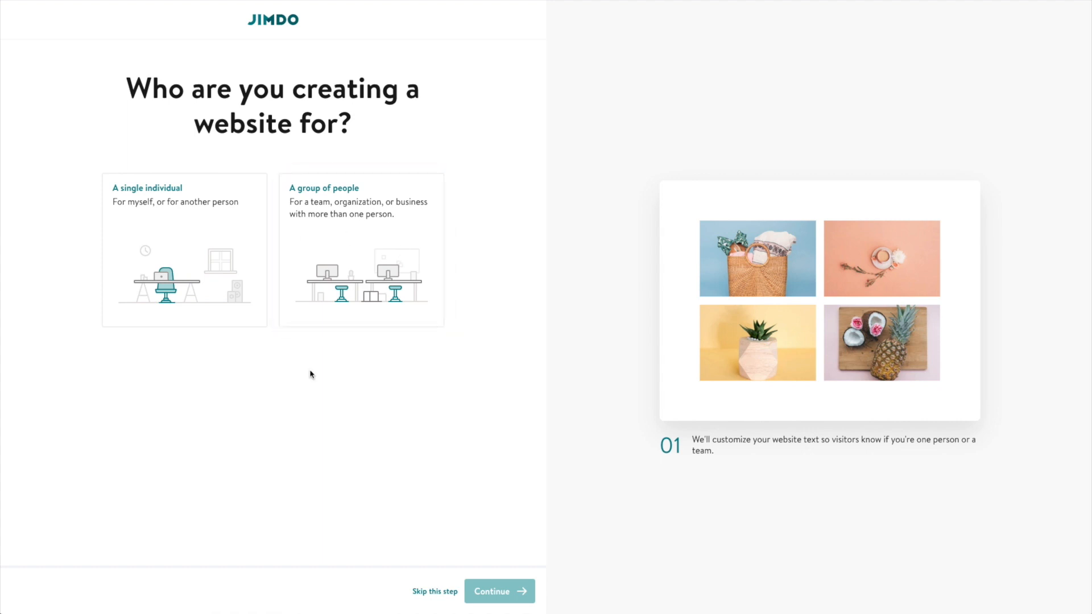
Set the audience to a single individual and the stage to established business or professional service.
left_click(338, 188)
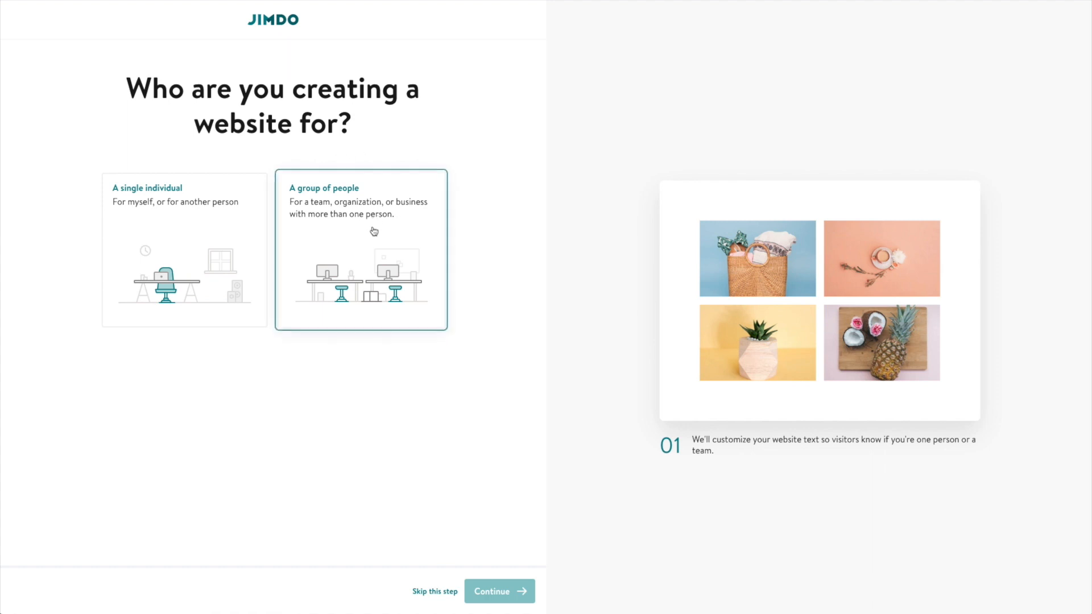
left_click(181, 232)
left_click(182, 233)
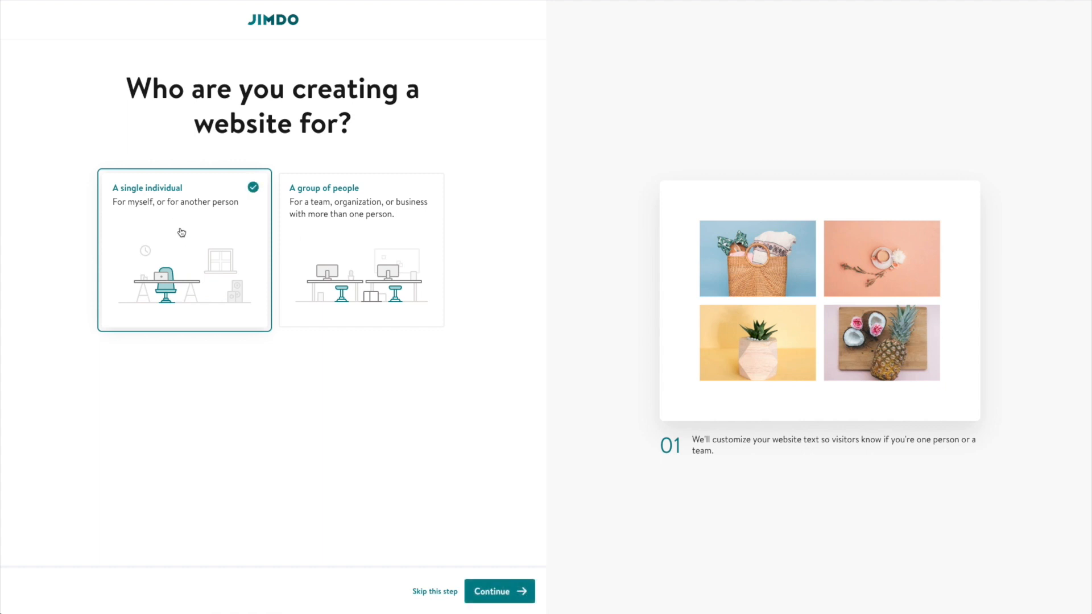
left_click(504, 592)
left_click_drag(131, 369, 378, 385)
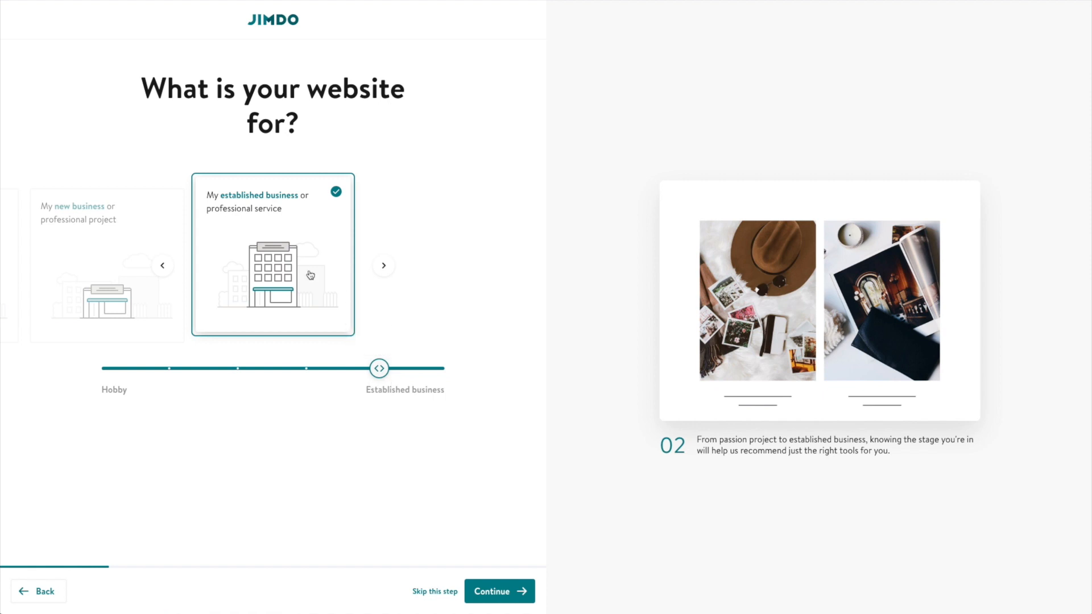
Replace the prefilled business name with 'Great Bar' and submit it.
left_click(508, 591)
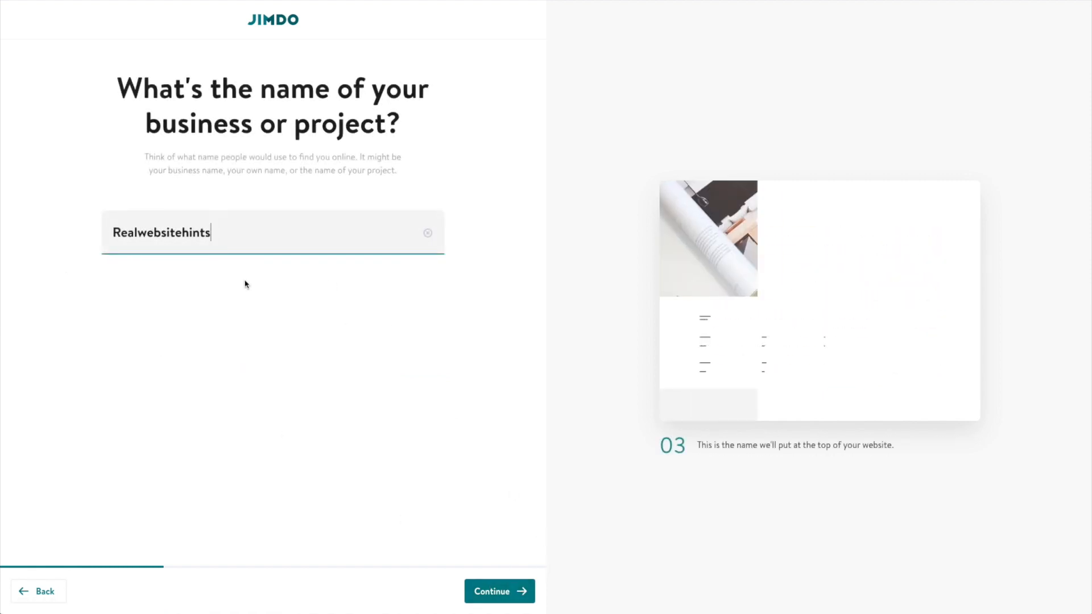
double_click(233, 225)
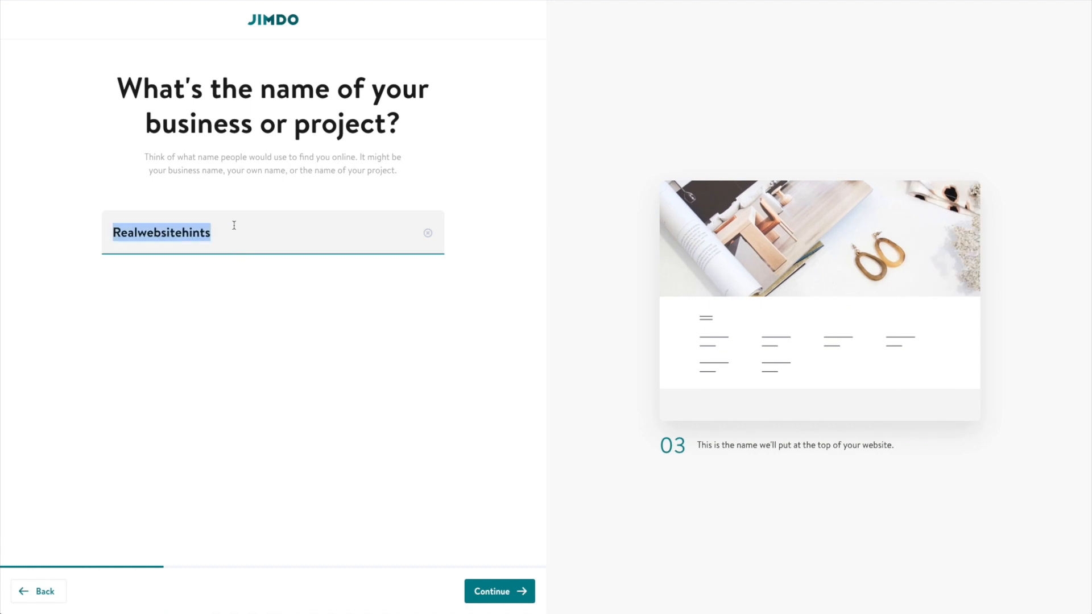
type("Great Bar")
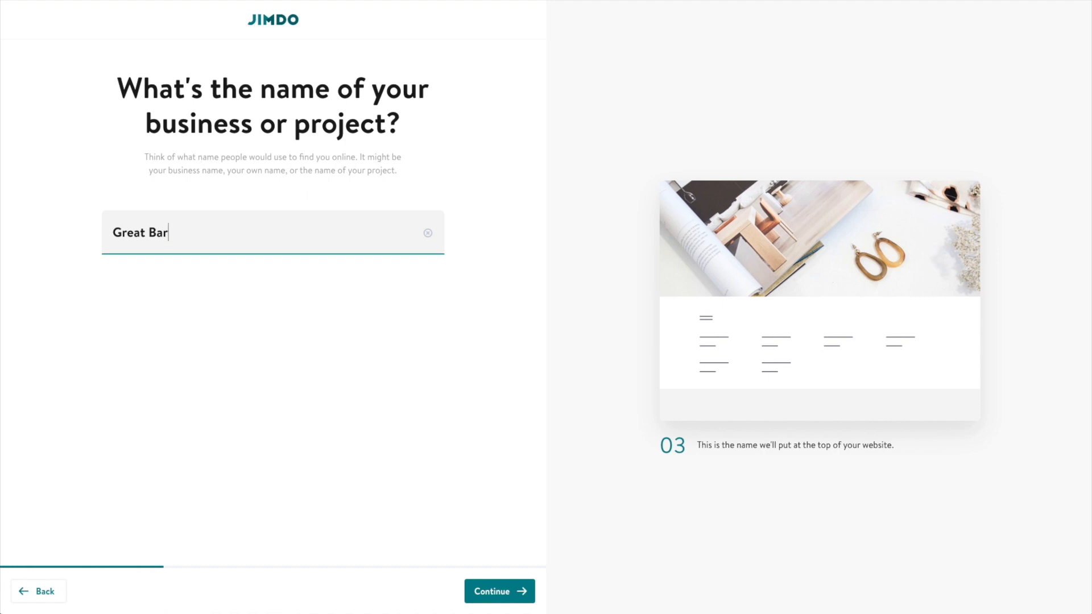
left_click(500, 588)
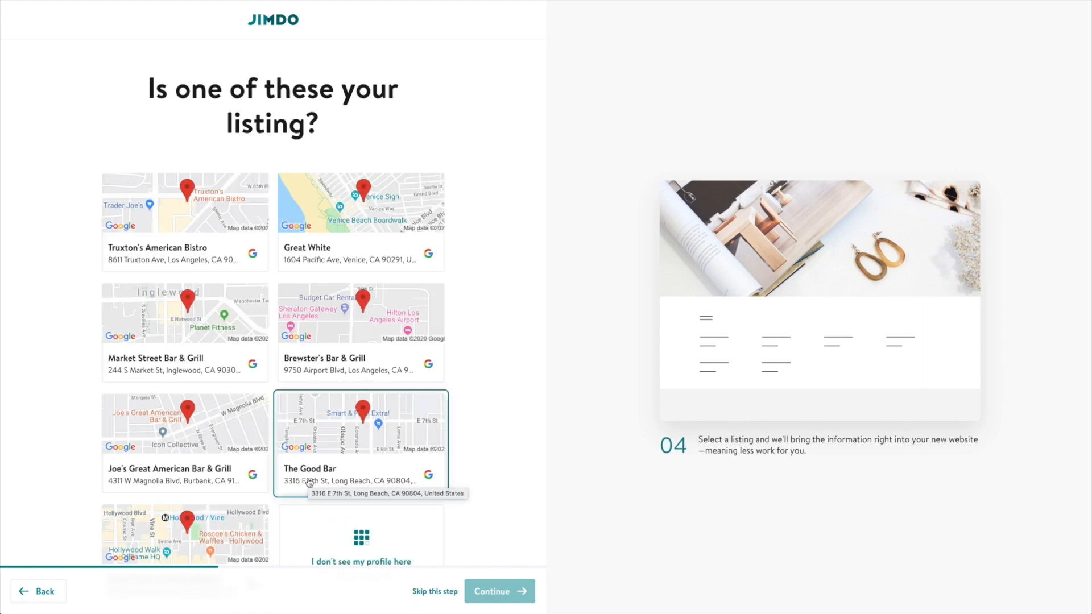
Skip linking a Google listing by choosing 'I don't see my profile here'.
scroll(280, 396, "down", 1)
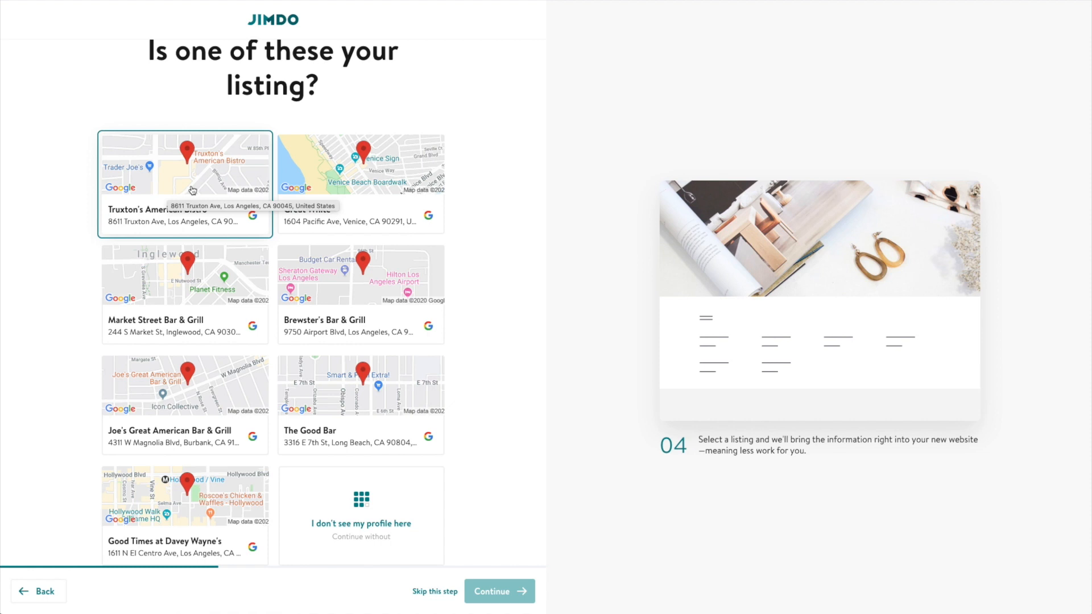
left_click(348, 503)
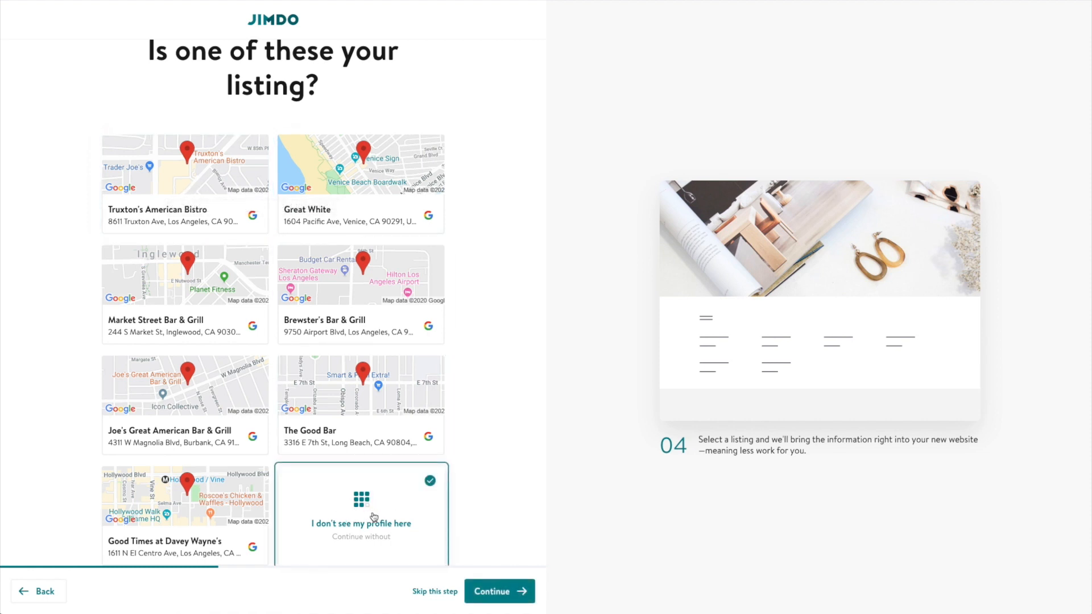
left_click(520, 592)
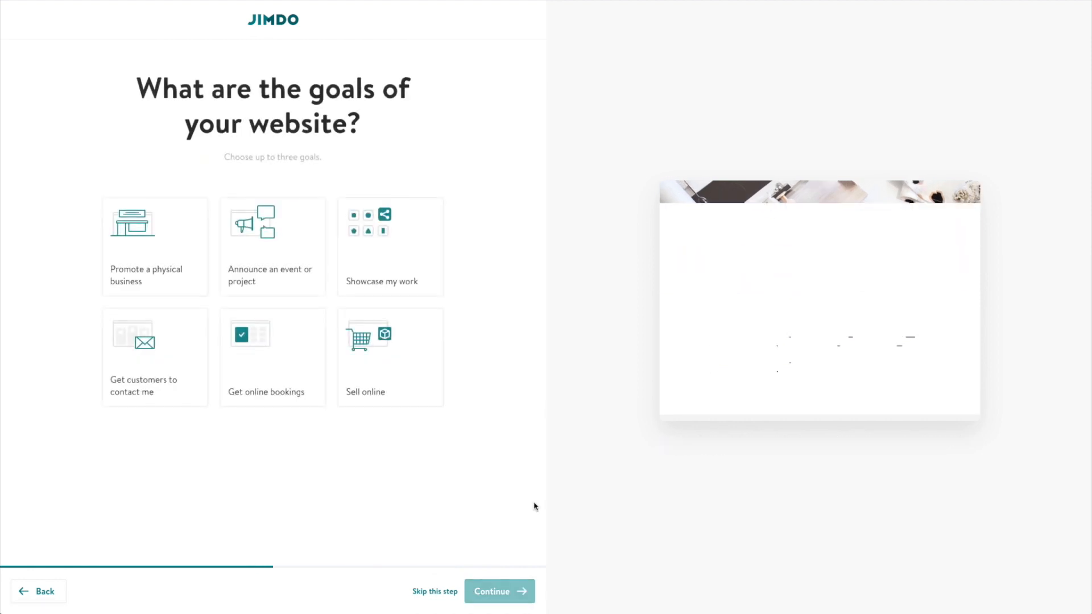
Select 'Promote a physical business' as the website's goal.
left_click(301, 389)
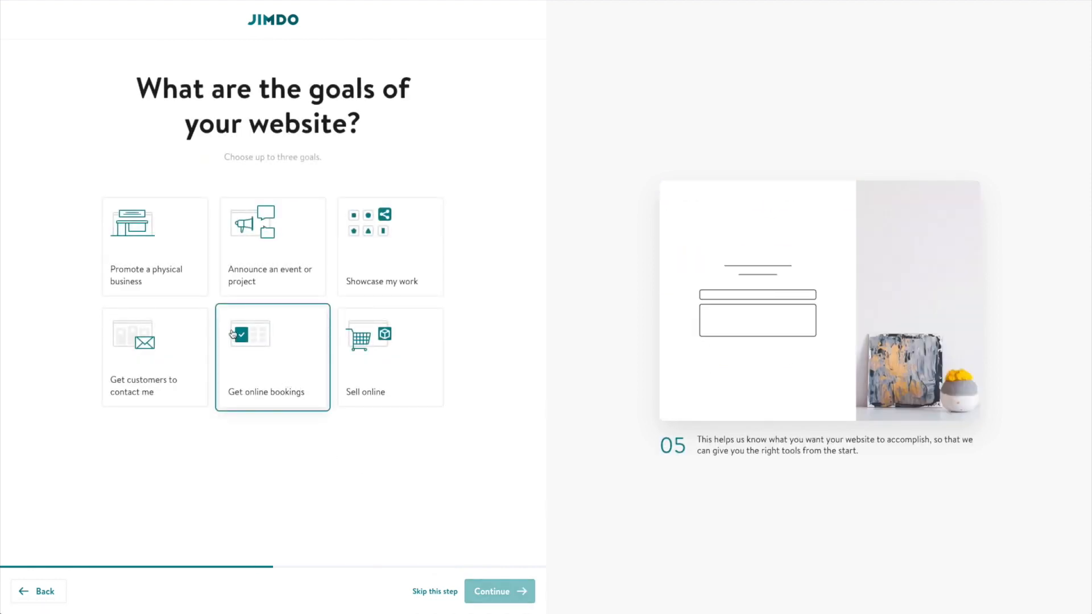
left_click(162, 234)
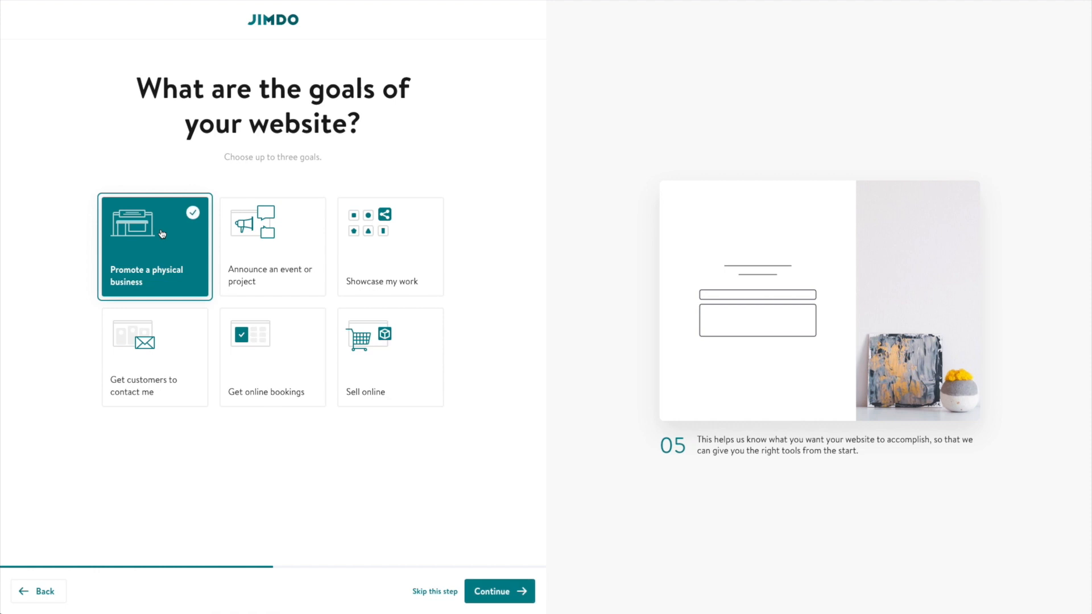
left_click(504, 595)
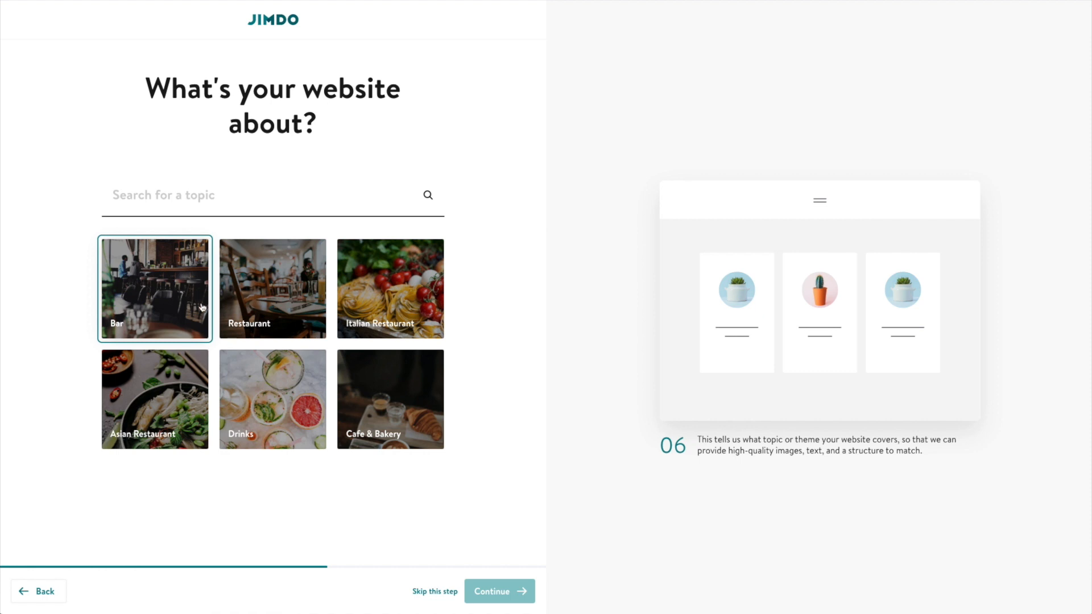
Pick Restaurant instead of Bar as the website topic.
left_click(289, 308)
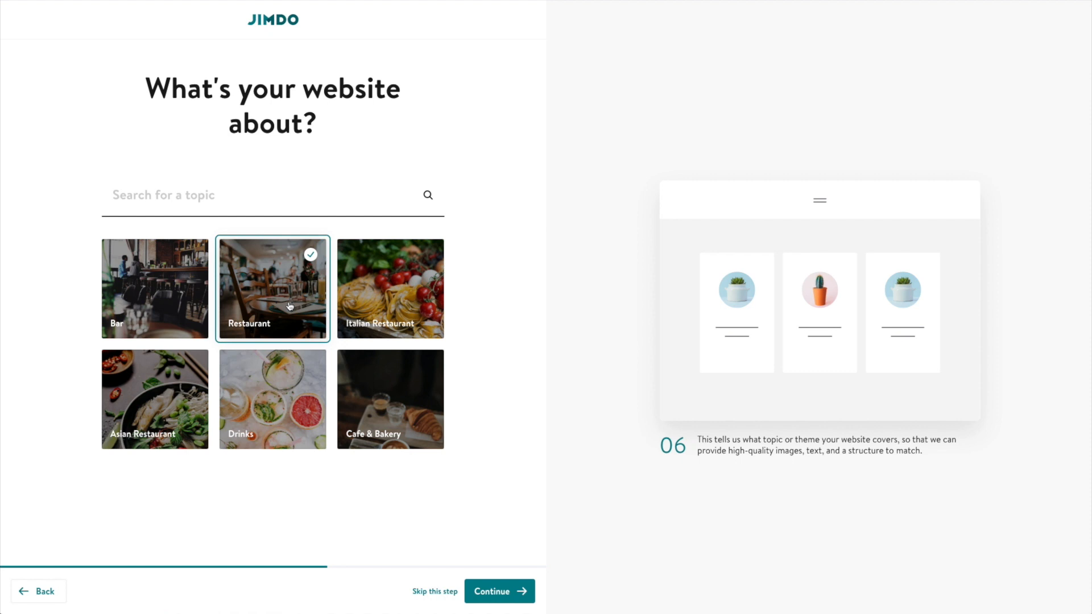
left_click(521, 592)
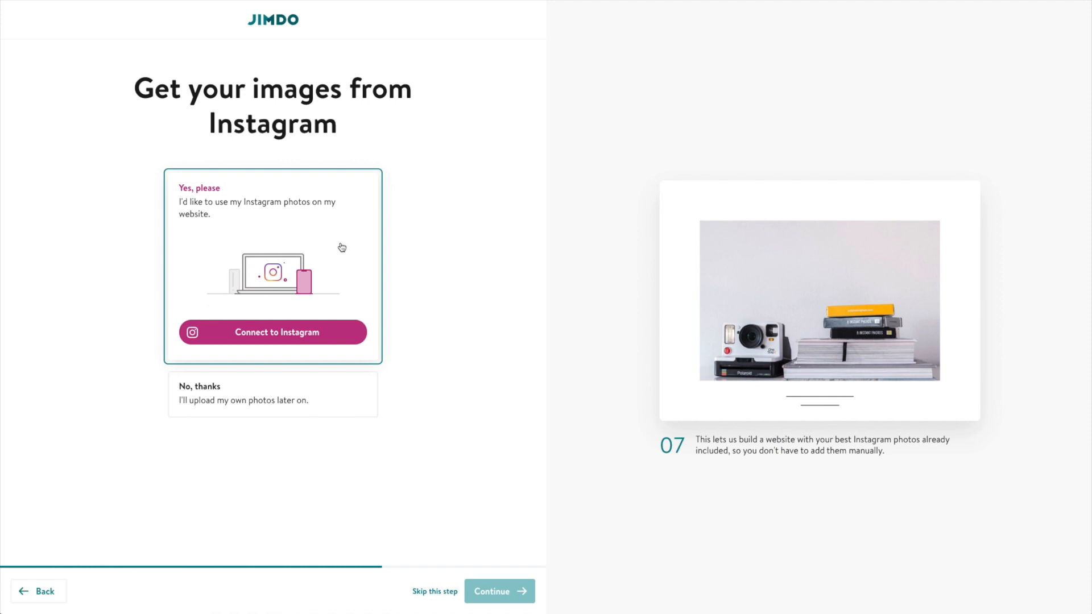
Decline importing Instagram images with 'No, thanks'.
left_click(295, 412)
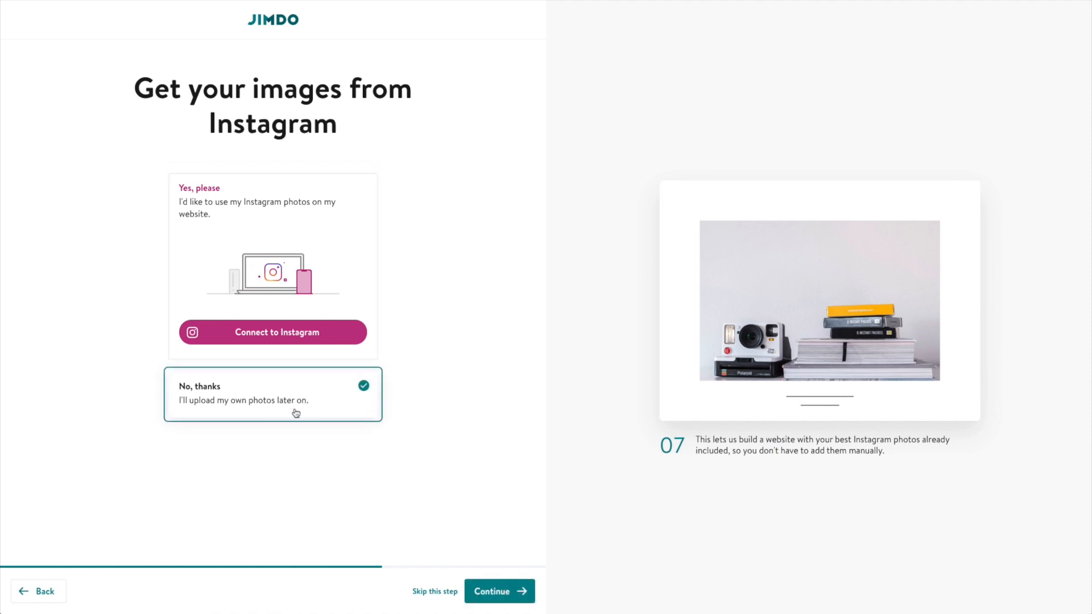
left_click(490, 587)
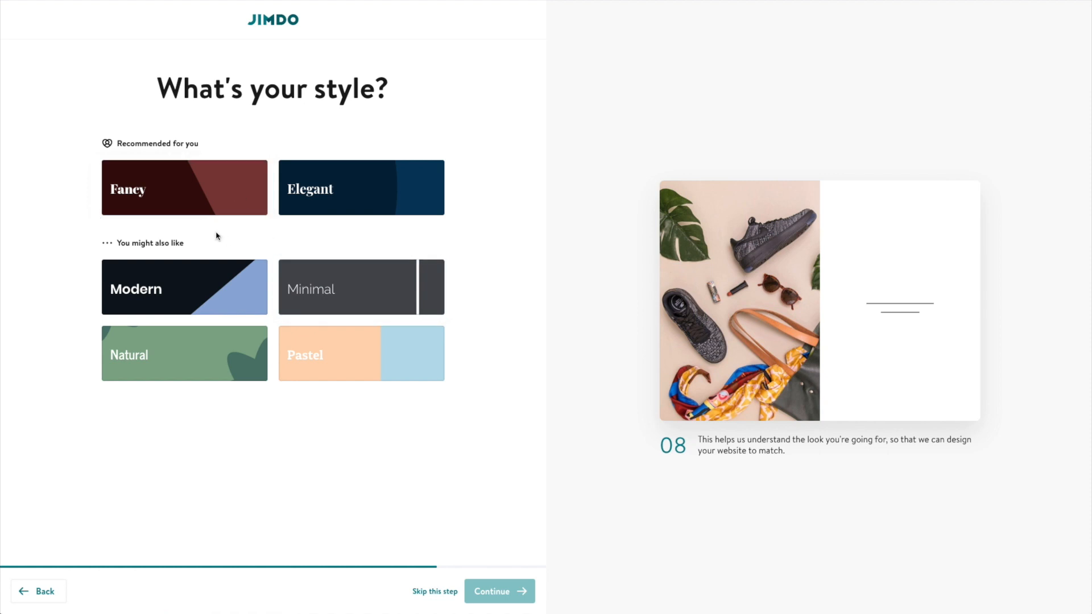
Choose the Minimal style and the dark grey and beige colour palette.
left_click(377, 304)
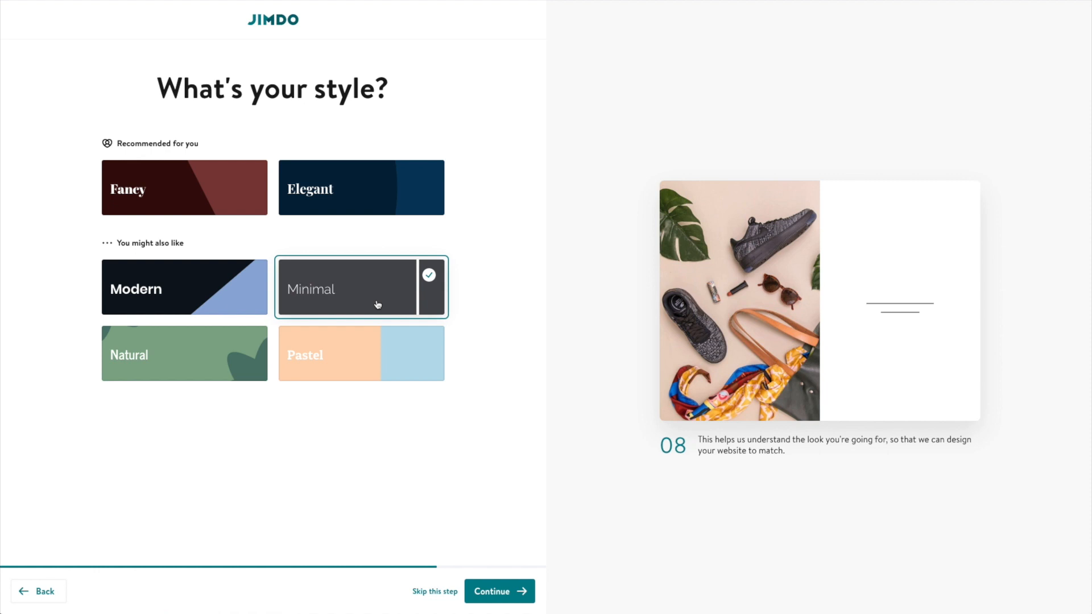
left_click(510, 597)
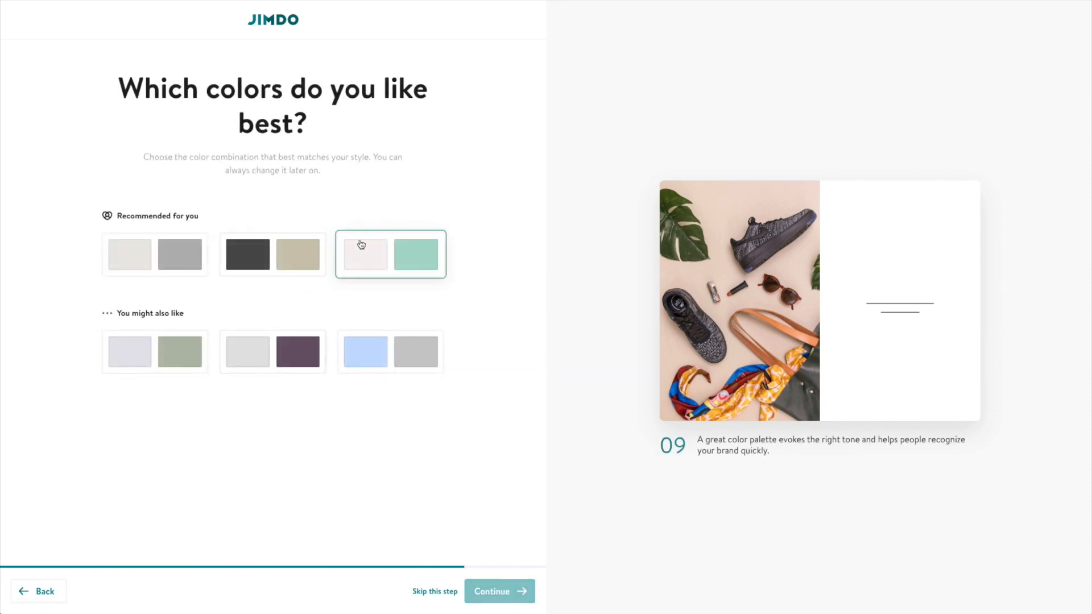
left_click(256, 248)
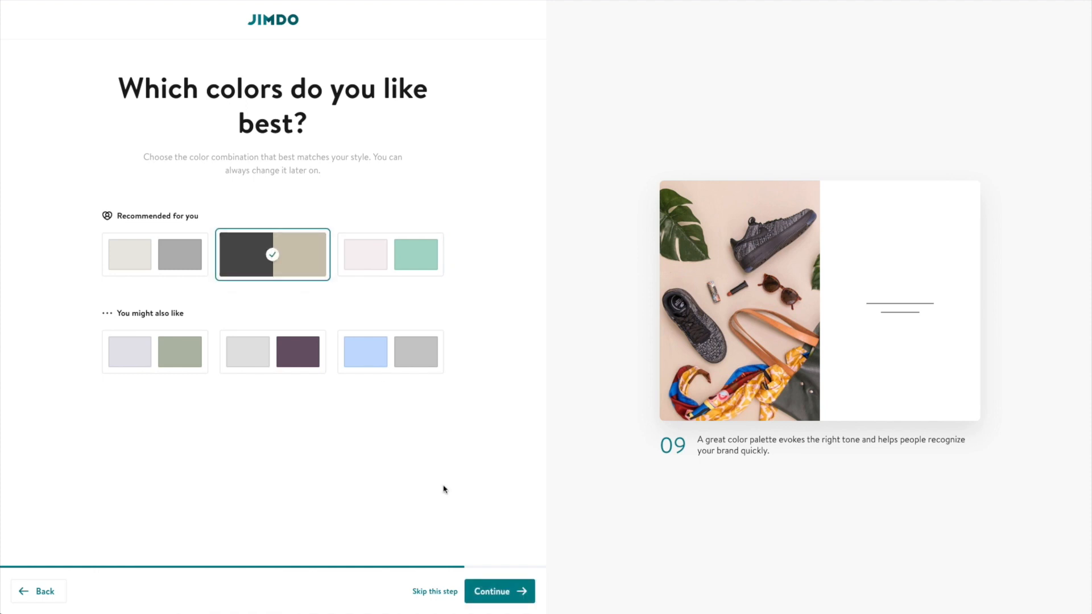
left_click(500, 591)
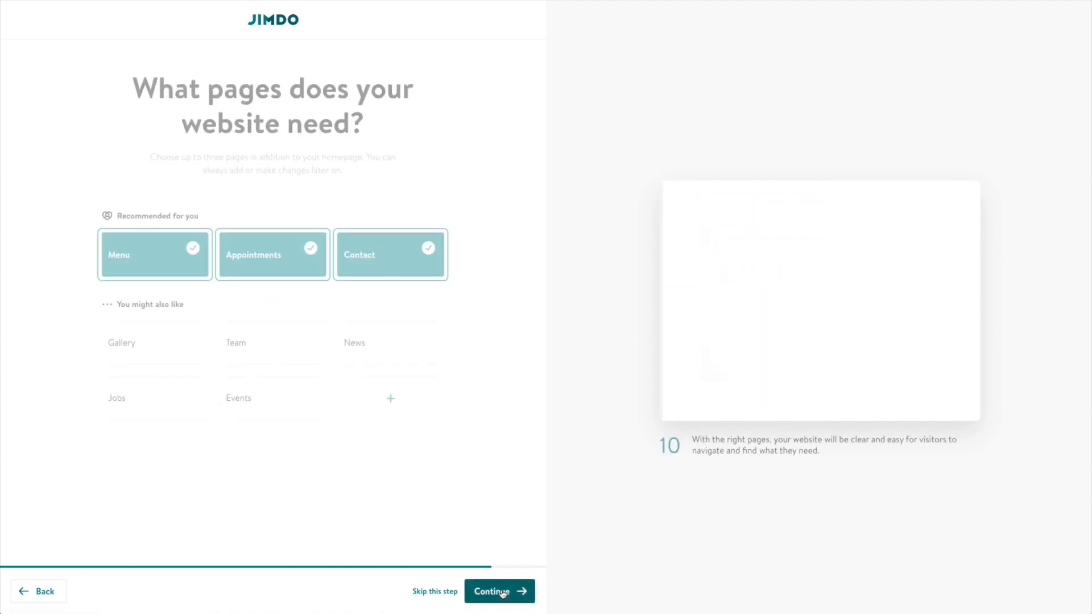
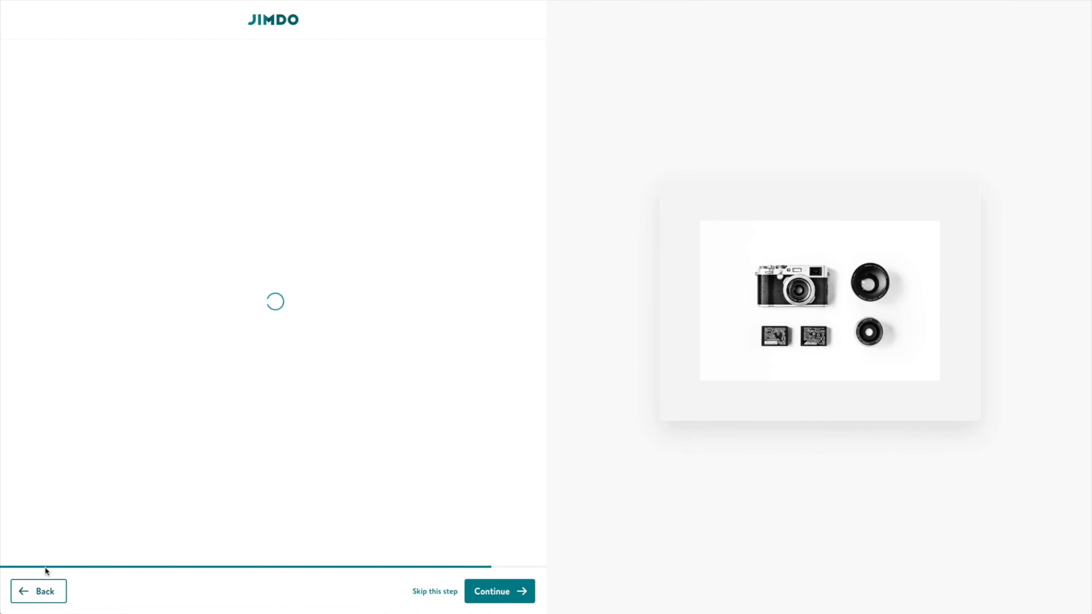
Keep Menu, Contact and News as the site's additional pages and continue.
left_click(484, 591)
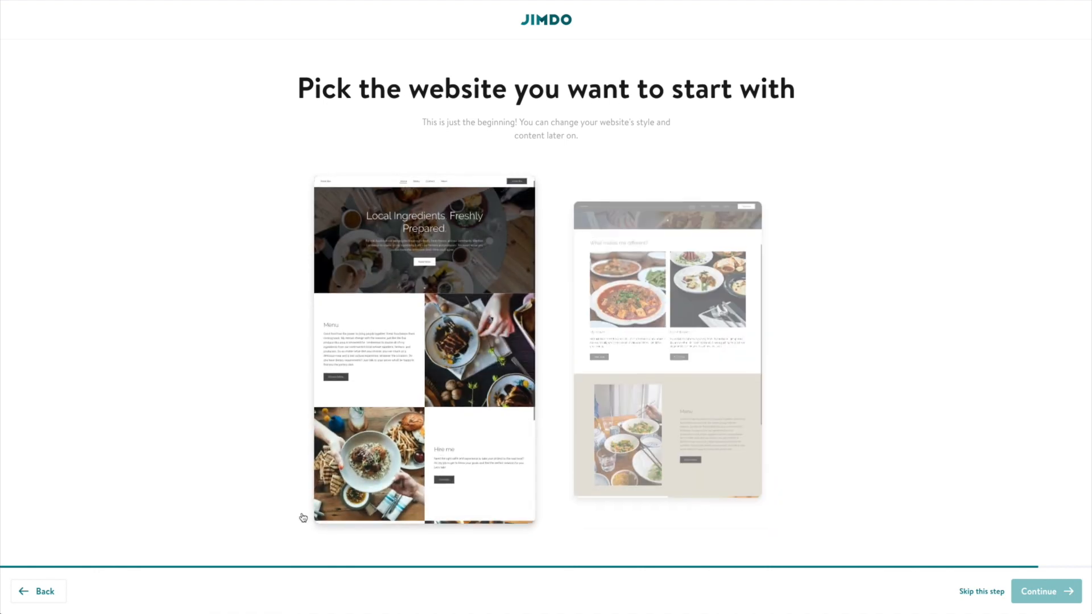
left_click(35, 593)
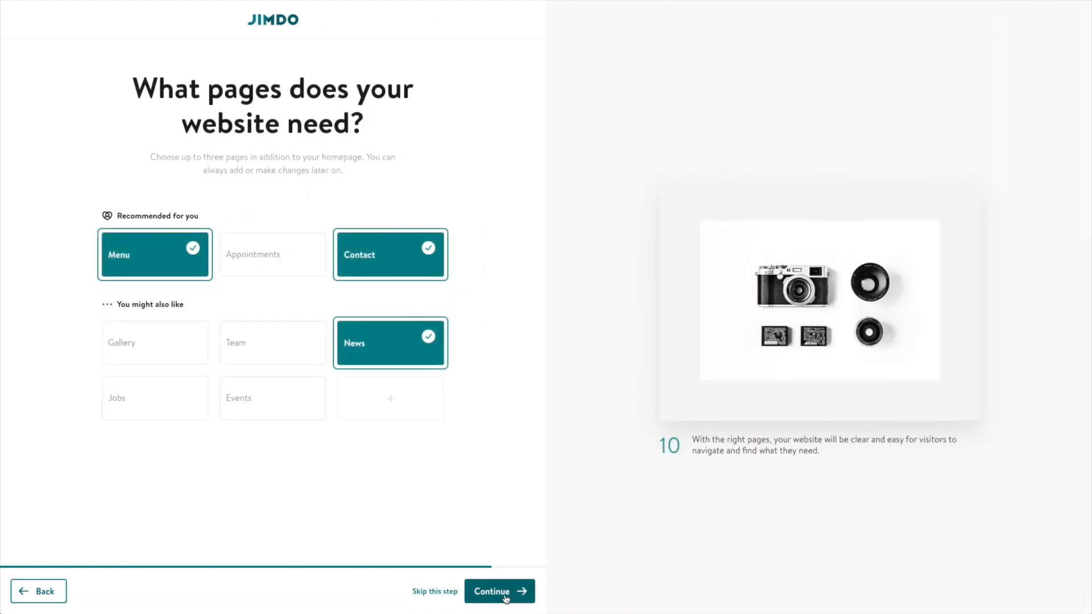
left_click(500, 592)
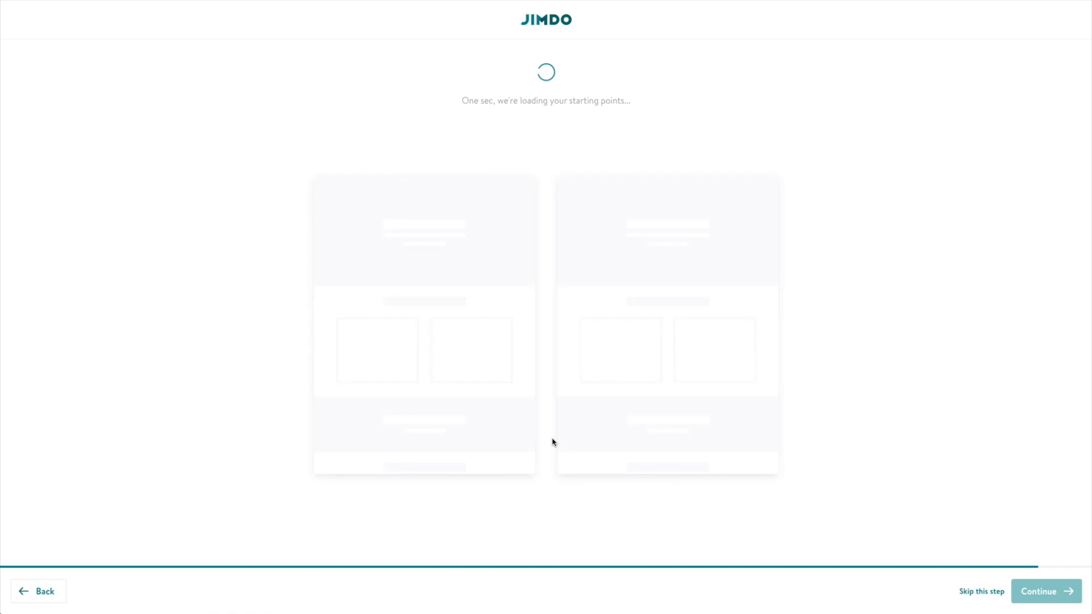
Start the site from the dark restaurant template.
mouse_move(699, 416)
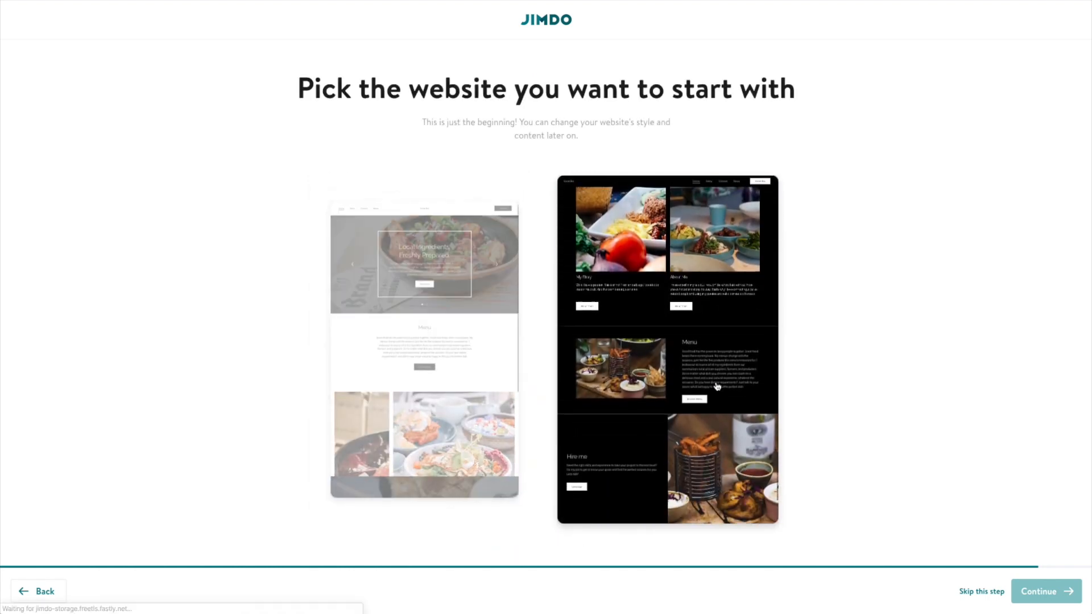
left_click(627, 419)
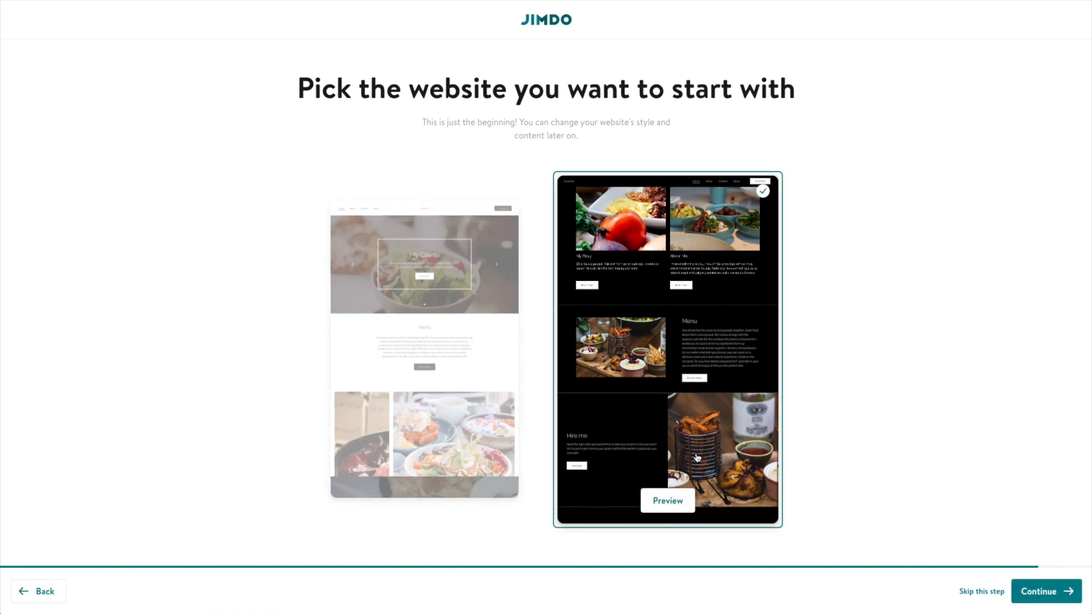
left_click(1055, 596)
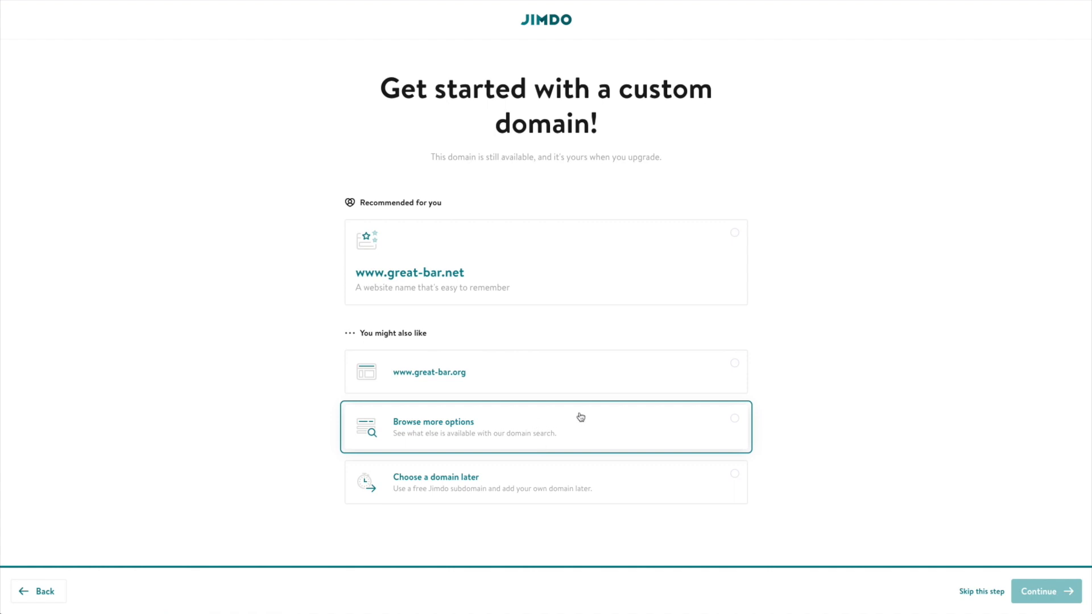
Choose 'Choose a domain later' and open the new Great Bar site in the editor.
left_click(491, 479)
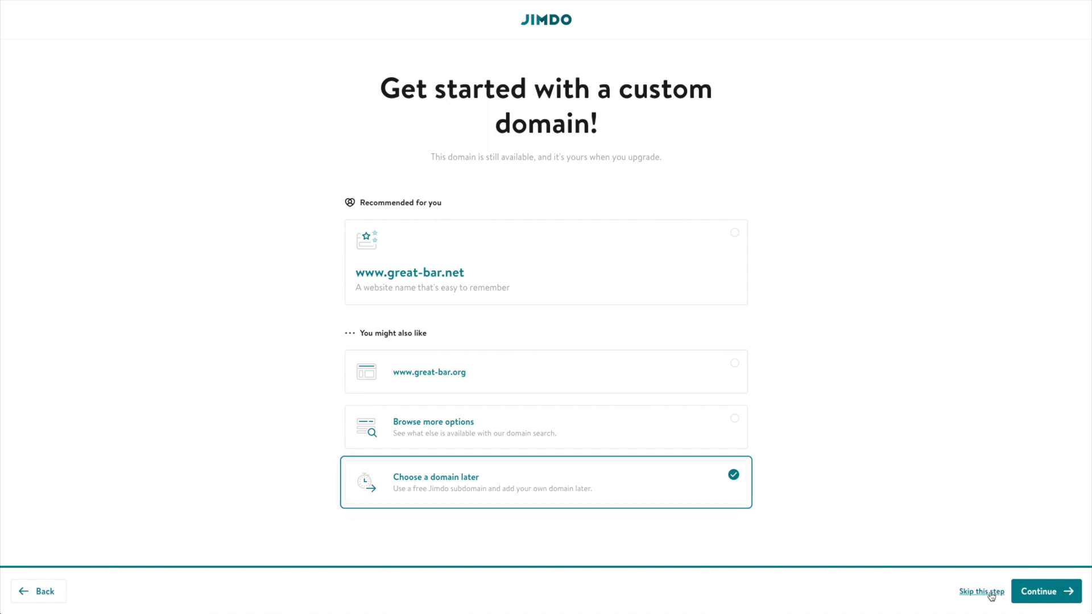
left_click(1052, 597)
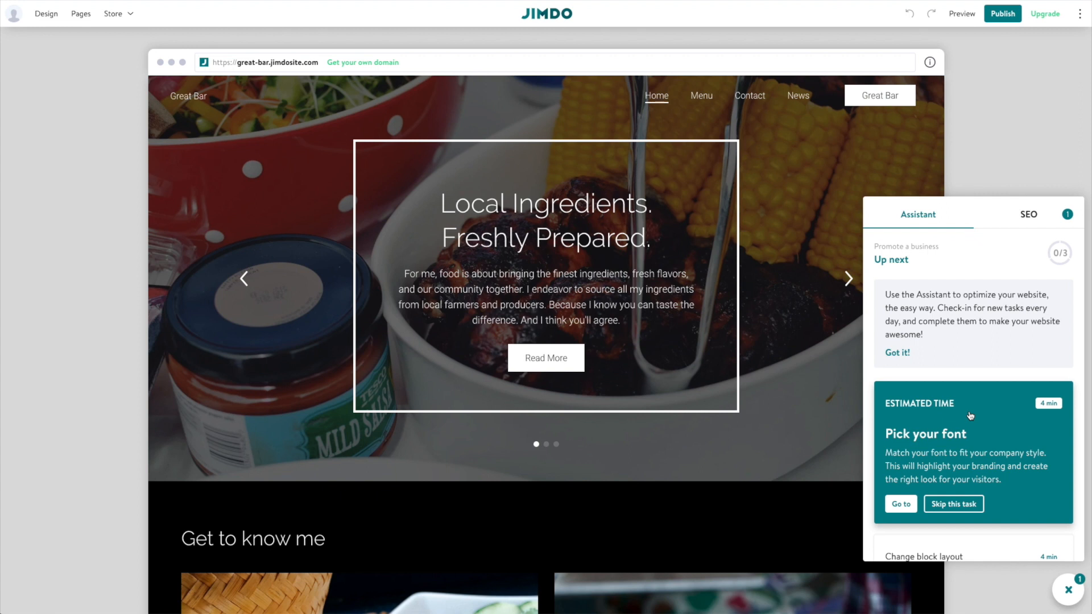
Apply a serif font pairing from Font Set and raise the font size toward large.
scroll(965, 435, "down", 1)
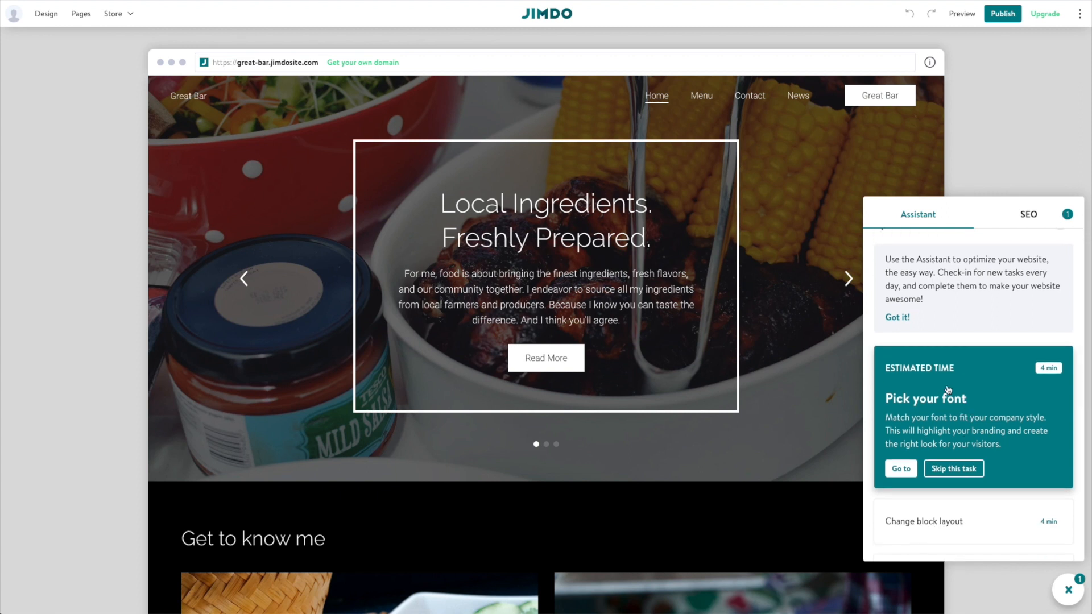
left_click(904, 468)
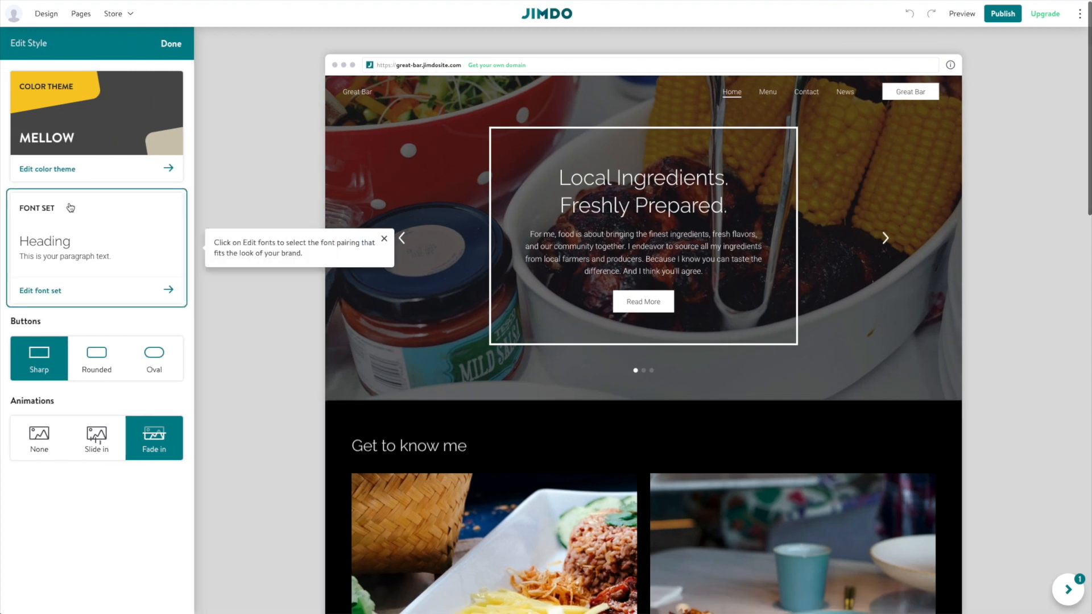
left_click(73, 230)
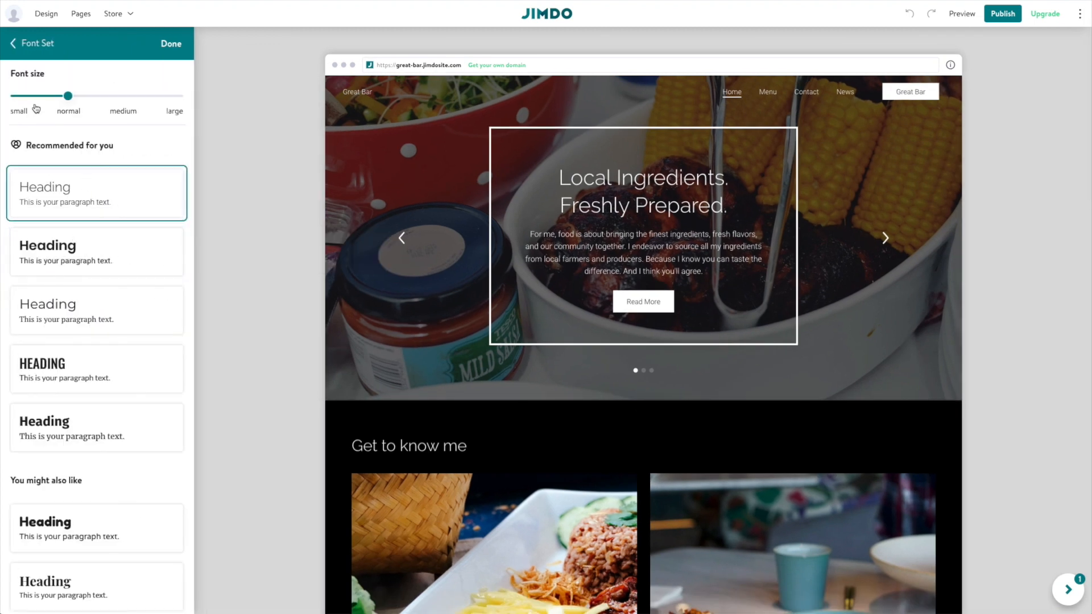
left_click(10, 43)
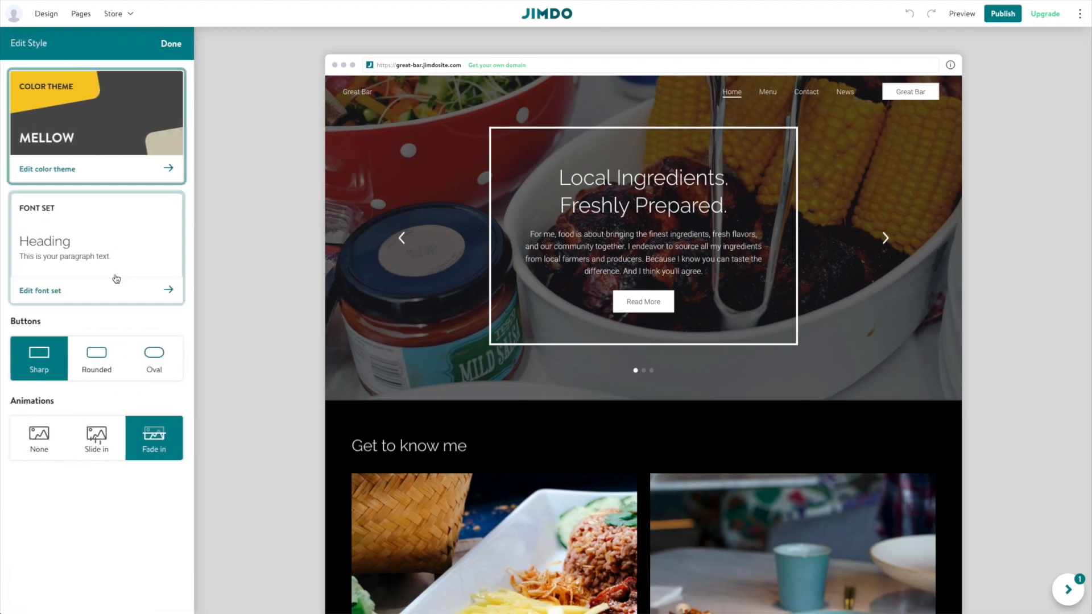
left_click(80, 236)
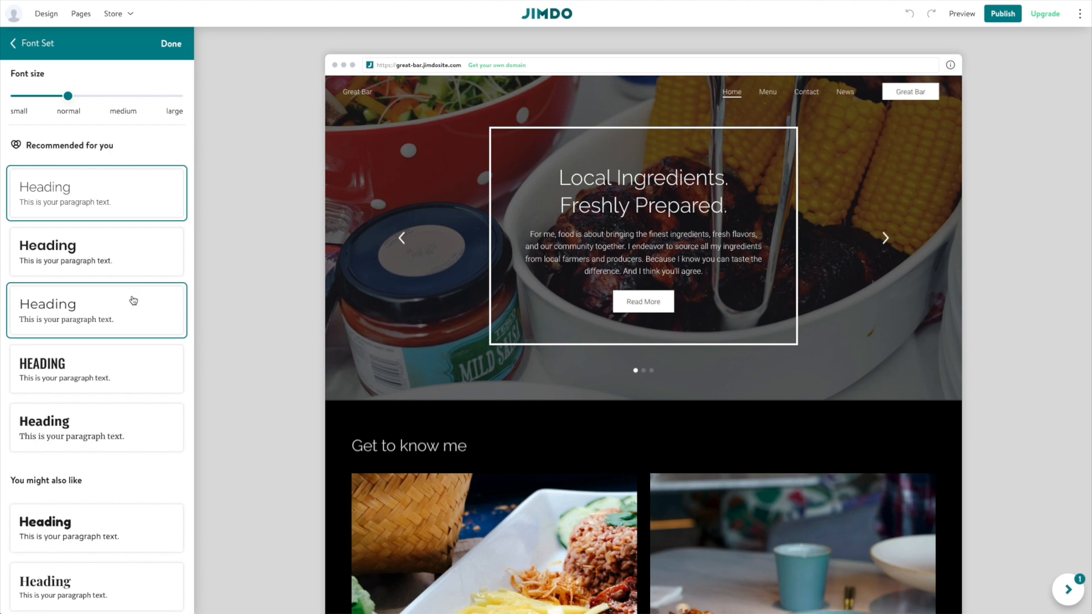
scroll(130, 296, "down", 2)
scroll(126, 300, "down", 2)
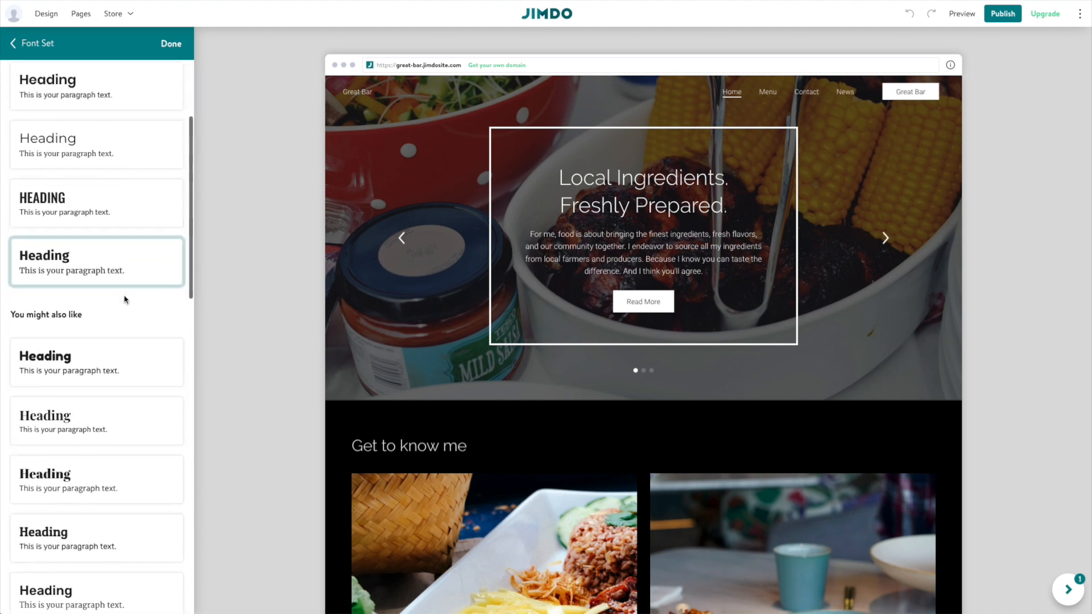
left_click(122, 429)
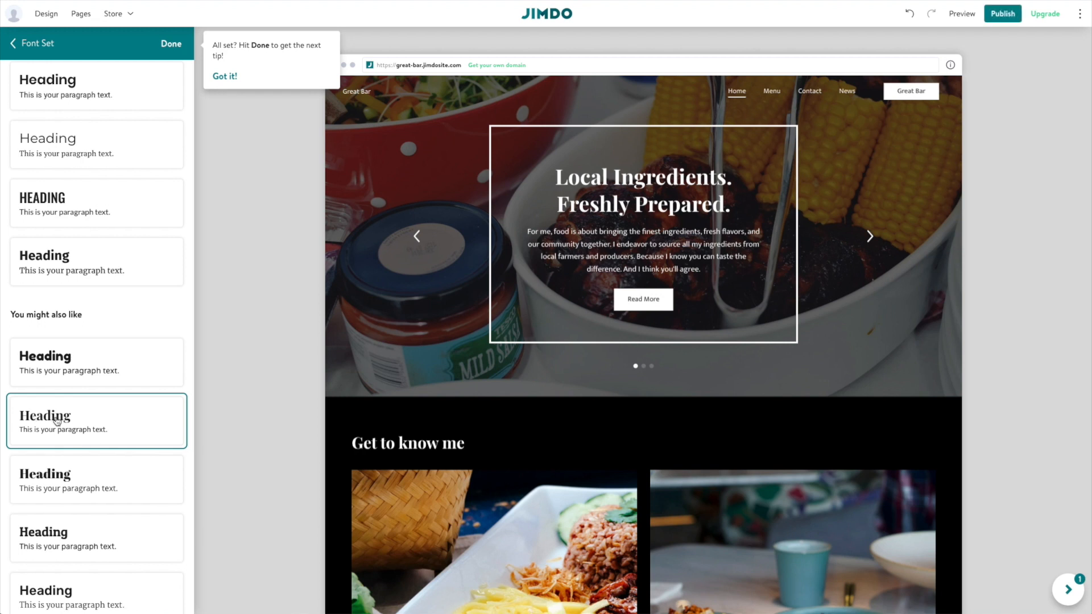
scroll(90, 408, "up", 3)
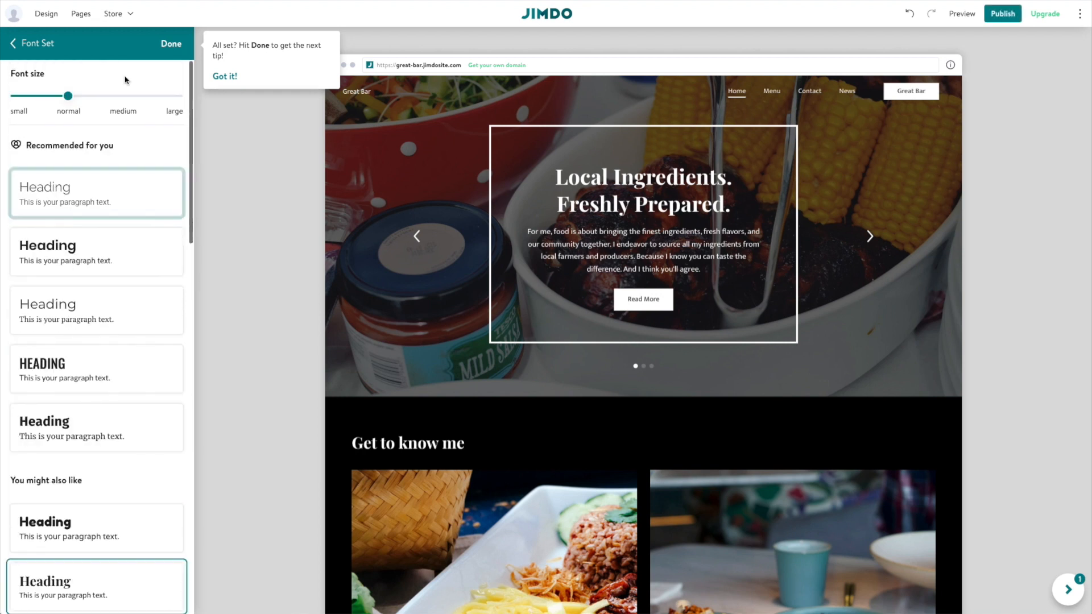
left_click_drag(68, 96, 166, 97)
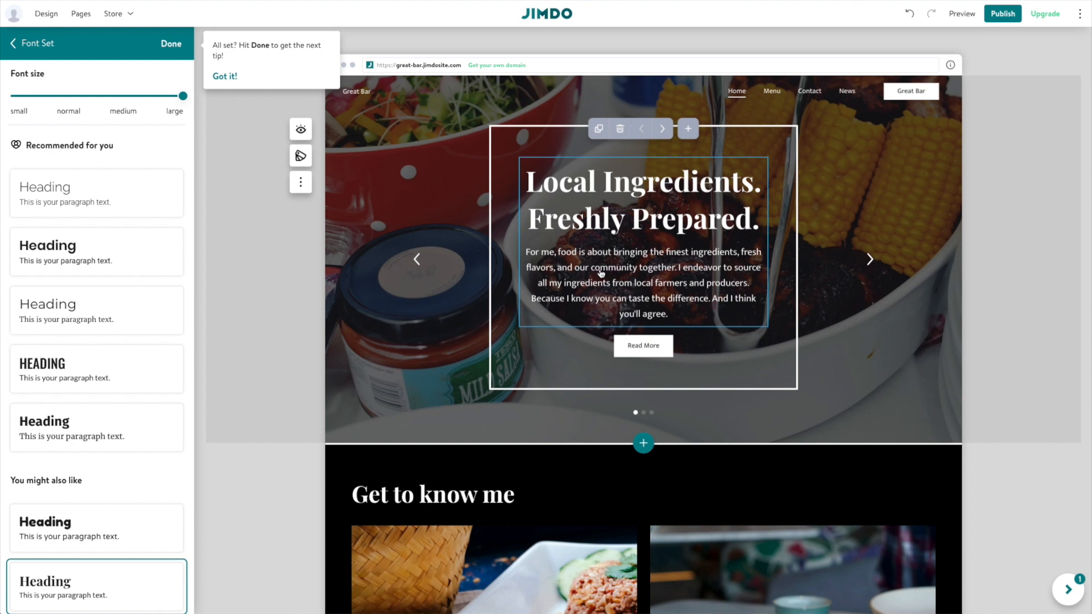
left_click(170, 45)
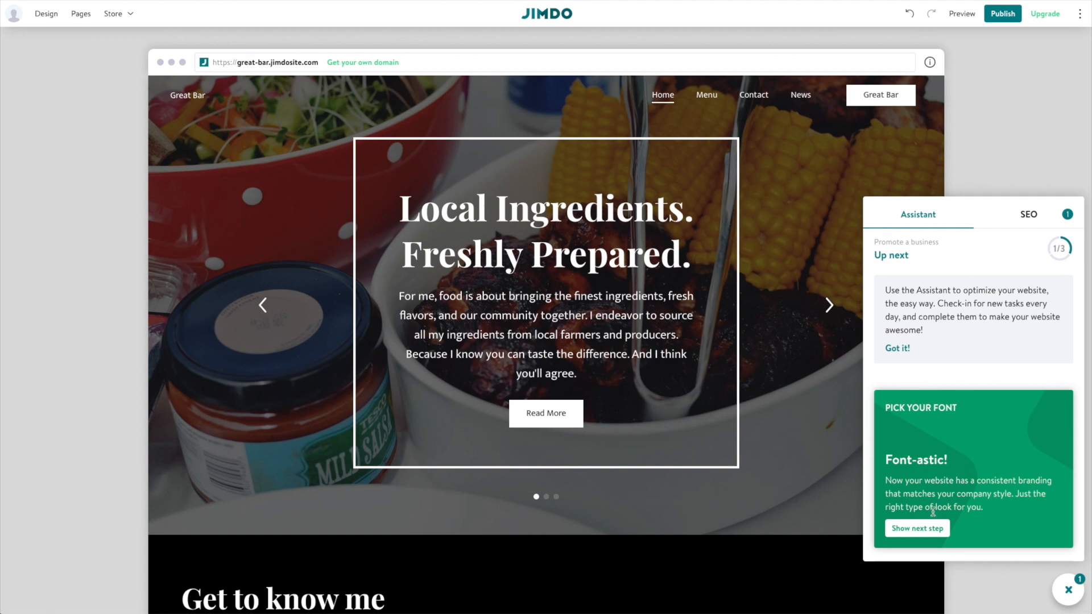
From the Assistant's Add images task, open the Image Library for the homepage hero photo.
left_click(926, 528)
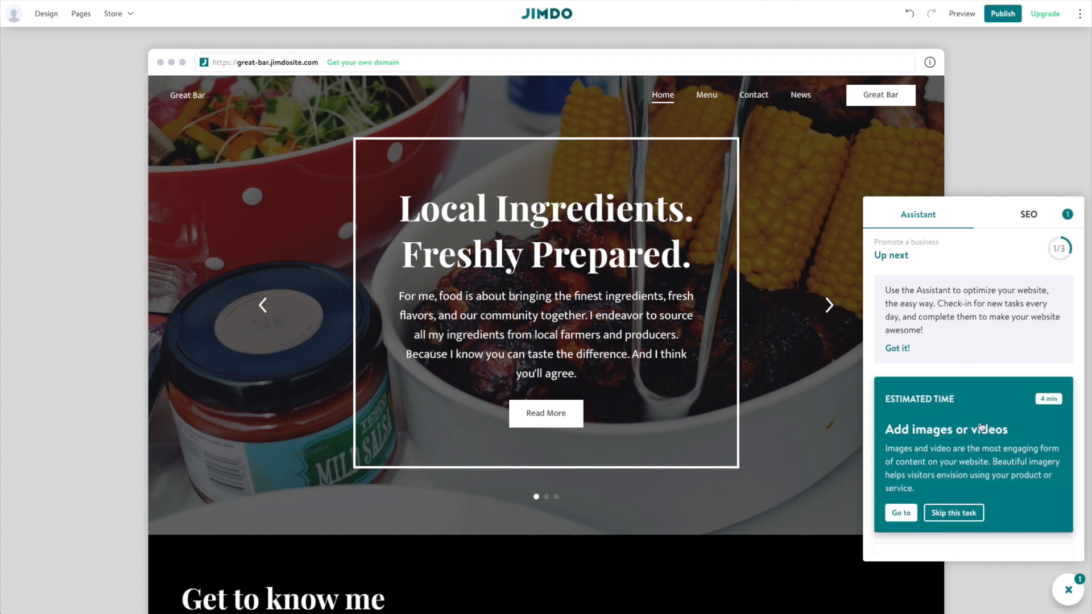
left_click(901, 513)
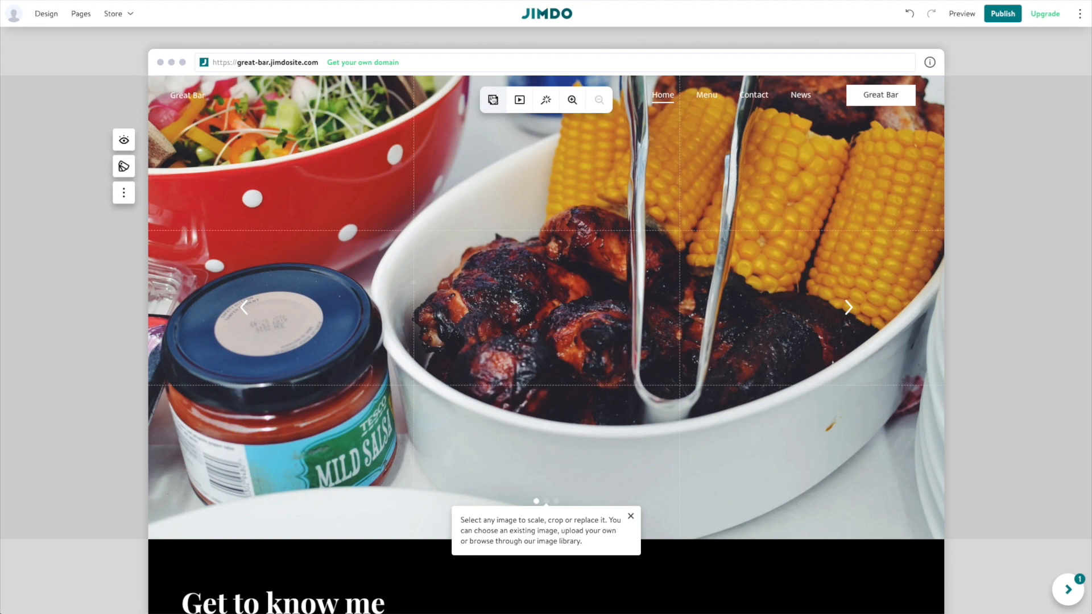
left_click(493, 101)
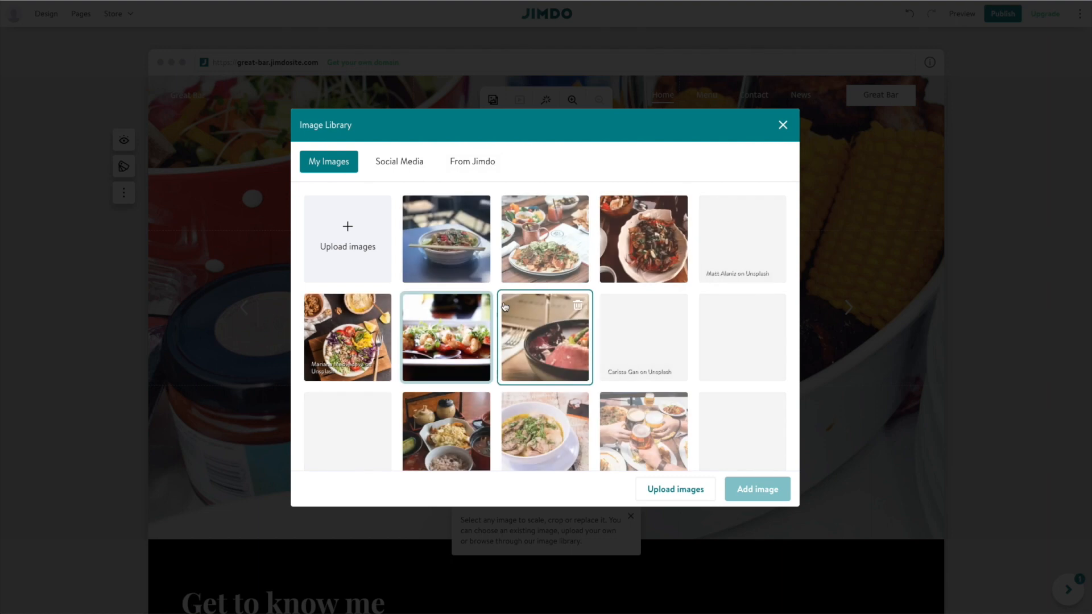
Upload six photos from the Restaurant Great Bar folder, then view the Social Media import section.
left_click(336, 225)
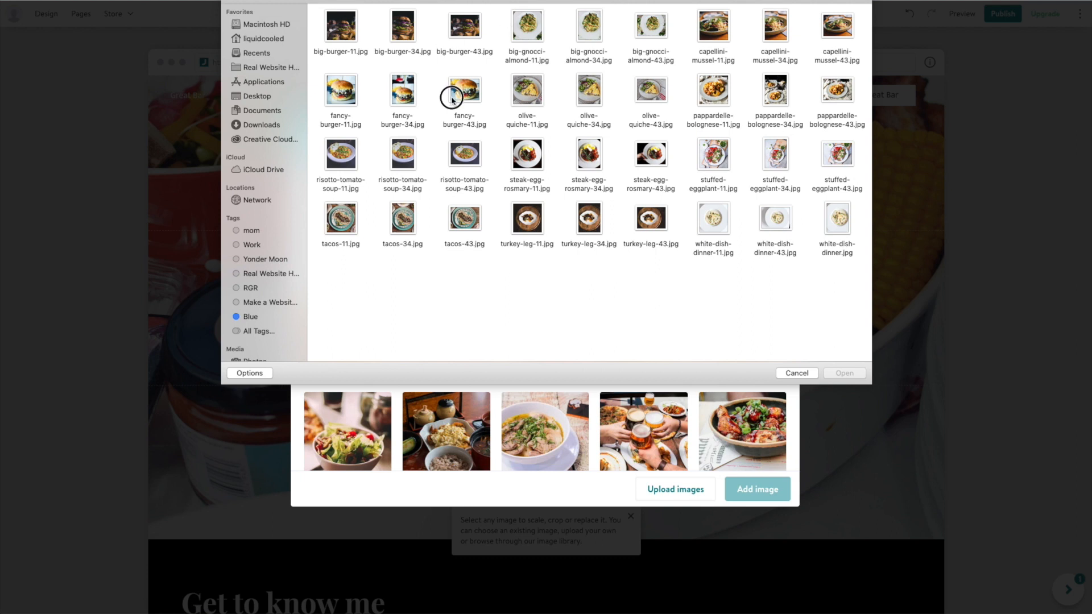
left_click(588, 2)
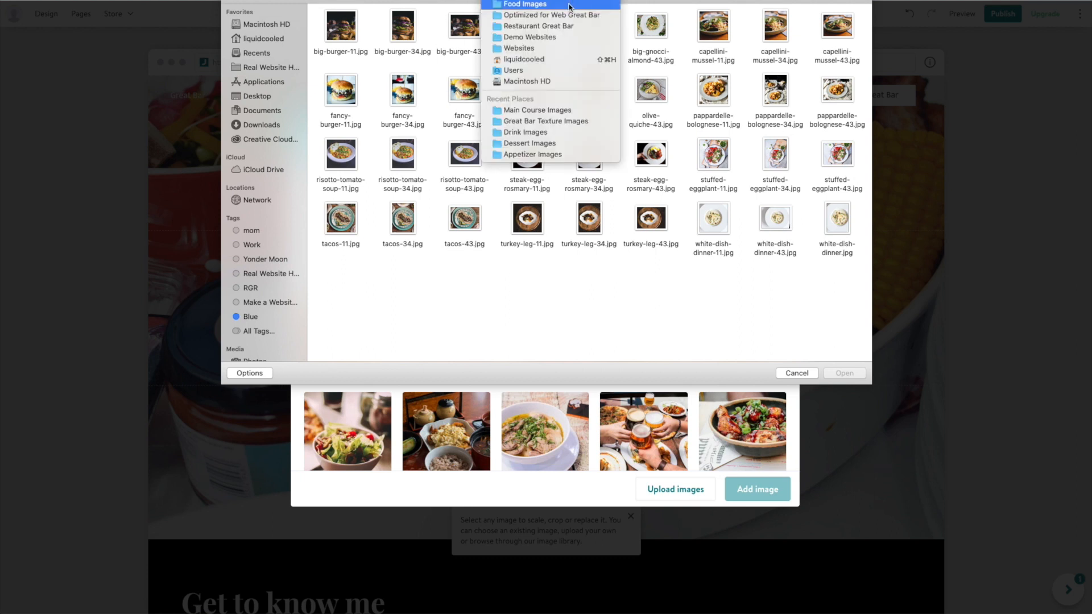
left_click(377, 16)
left_click(552, 4)
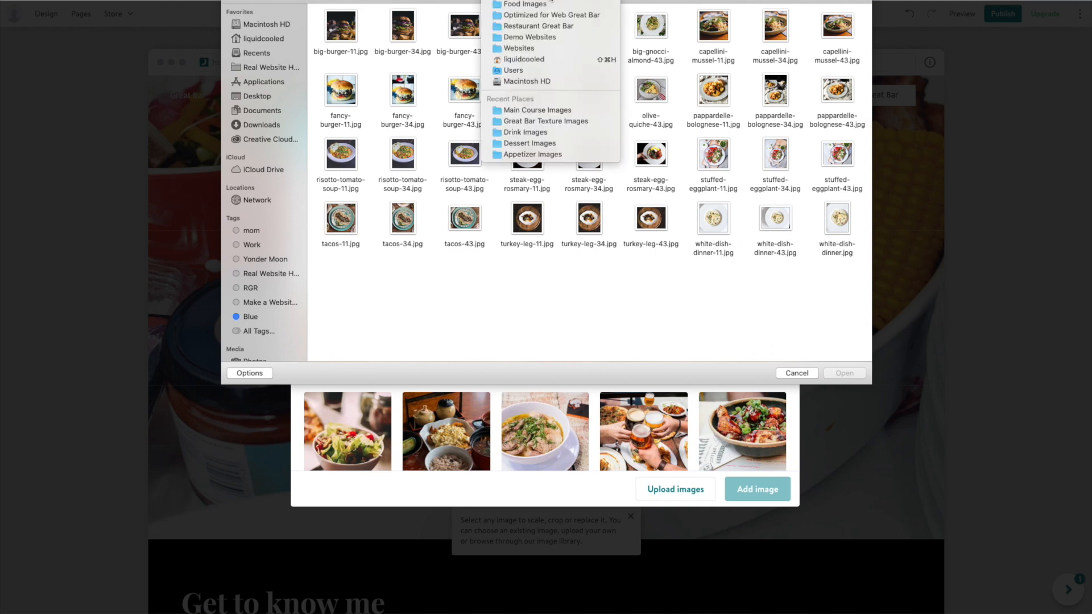
left_click(566, 28)
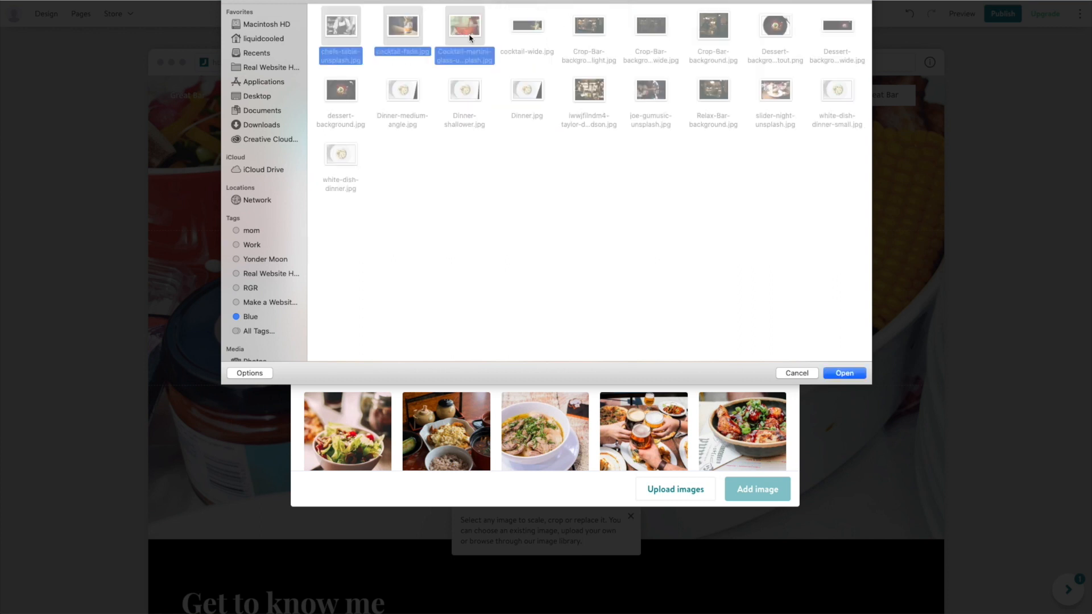
left_click(594, 33, "super")
left_click(647, 33, "super")
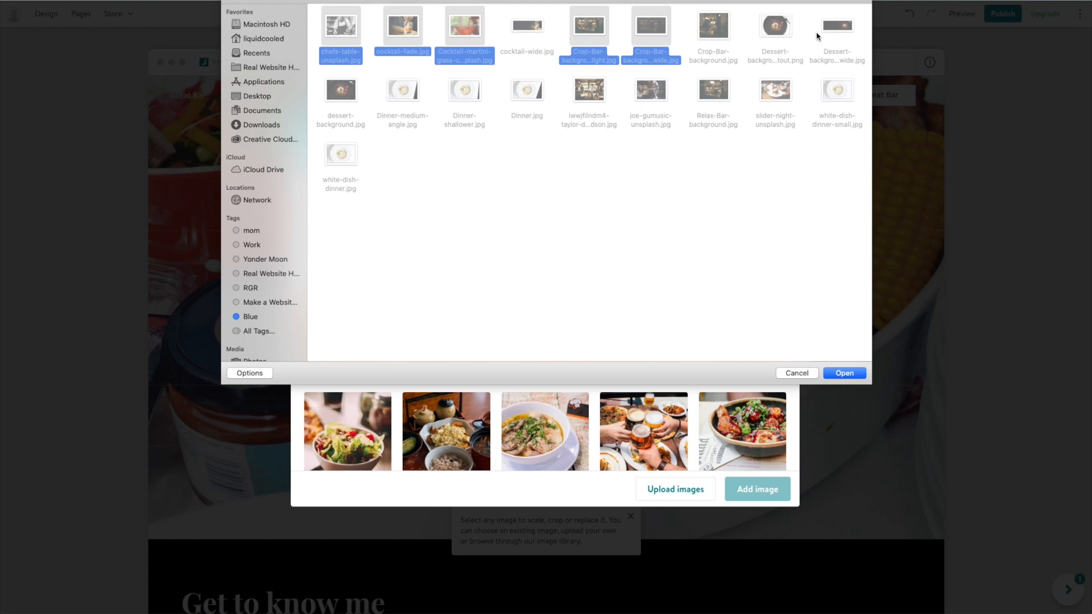
left_click(578, 90, "super")
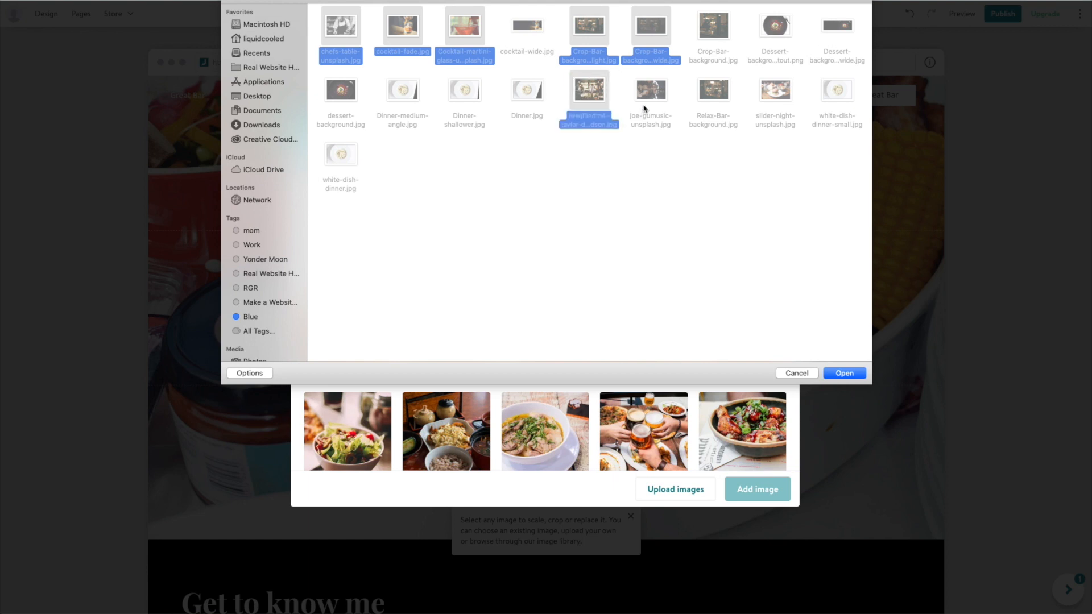
key("Return")
left_click(400, 170)
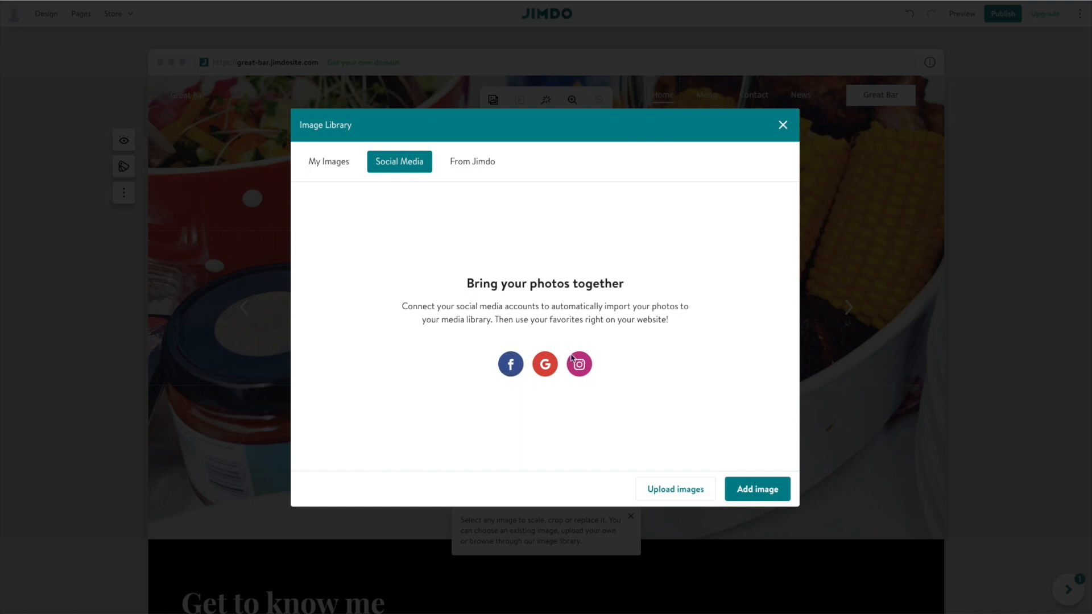
Browse the From Jimdo stock collection's Restaurant photos.
left_click(468, 165)
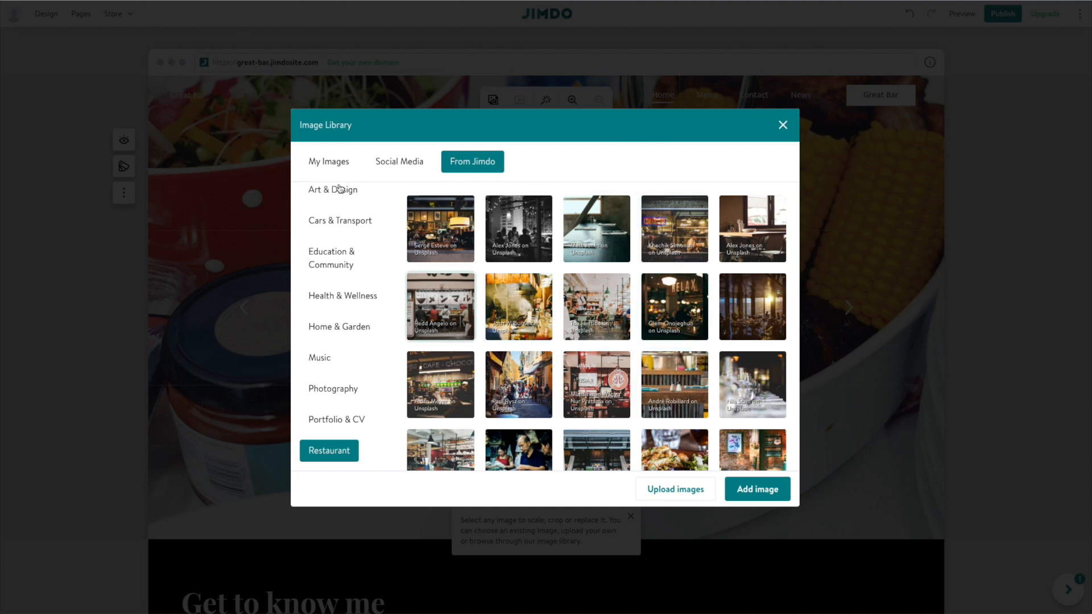
Upload four dessert photos from Food Images, including cherry-pie-43.jpg and berry-cream-pie-43.jpg, to My Images.
left_click(326, 168)
left_click(354, 232)
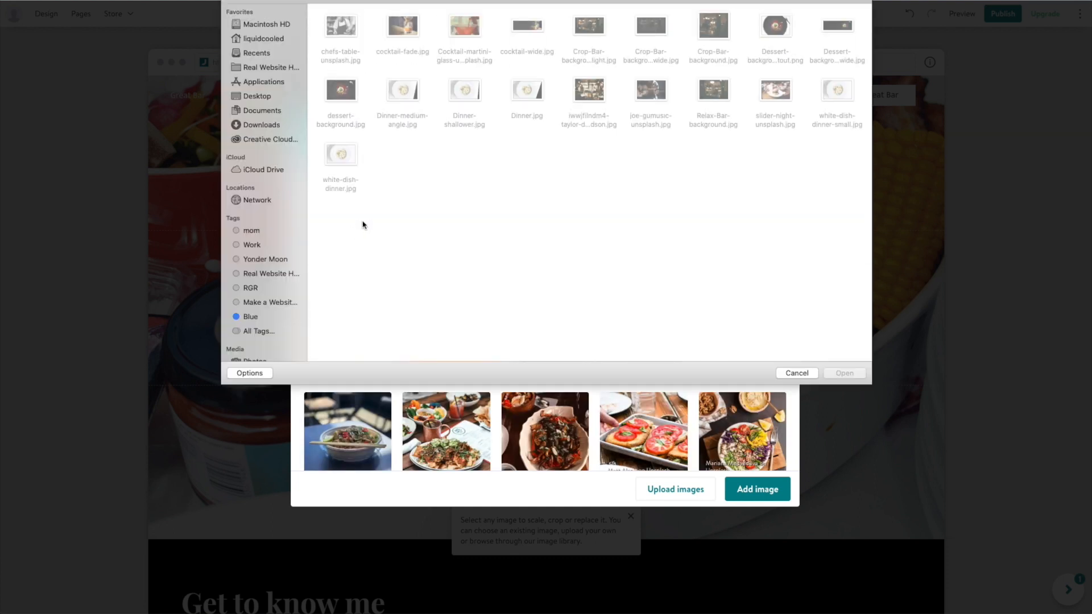
left_click(573, 1)
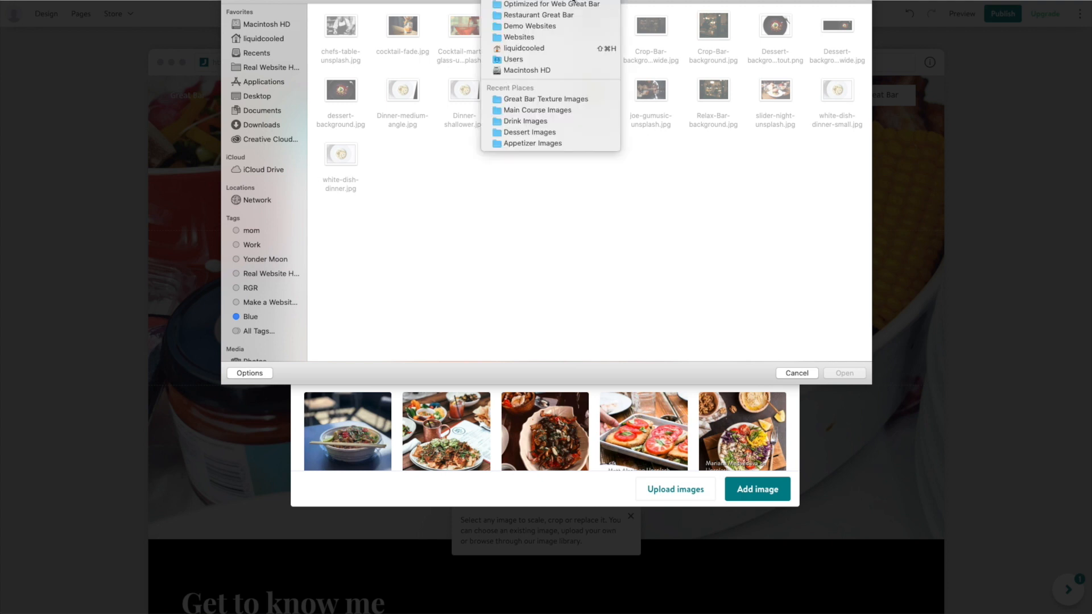
left_click(562, 16)
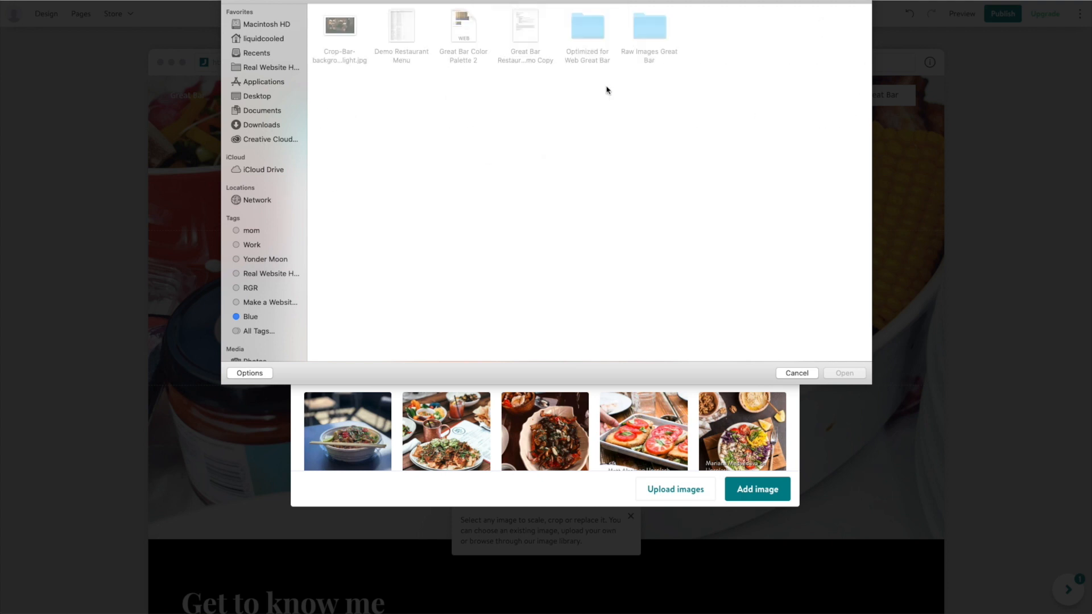
double_click(631, 24)
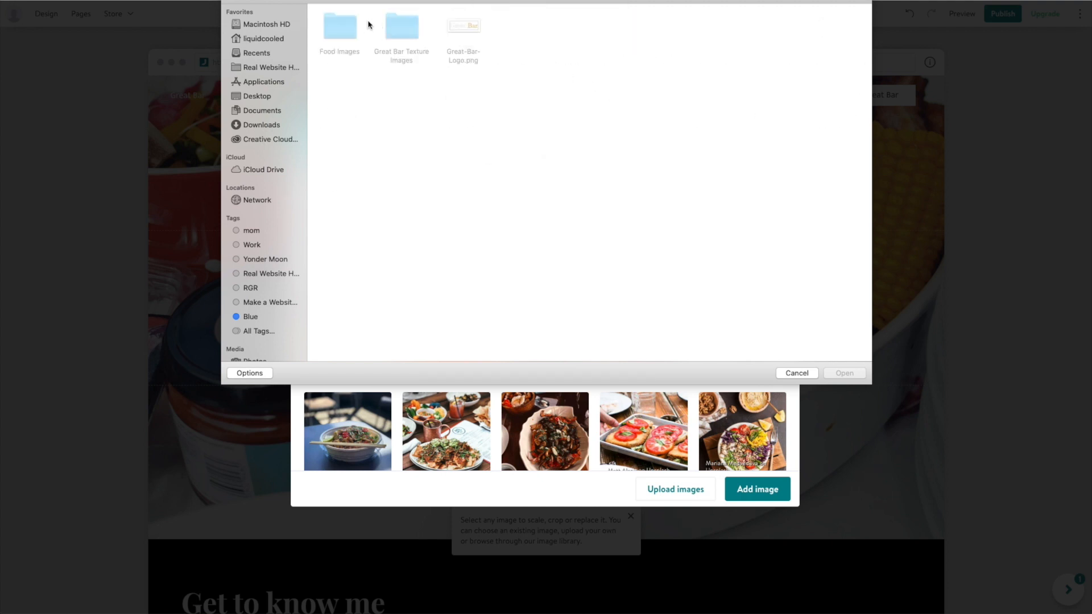
double_click(339, 27)
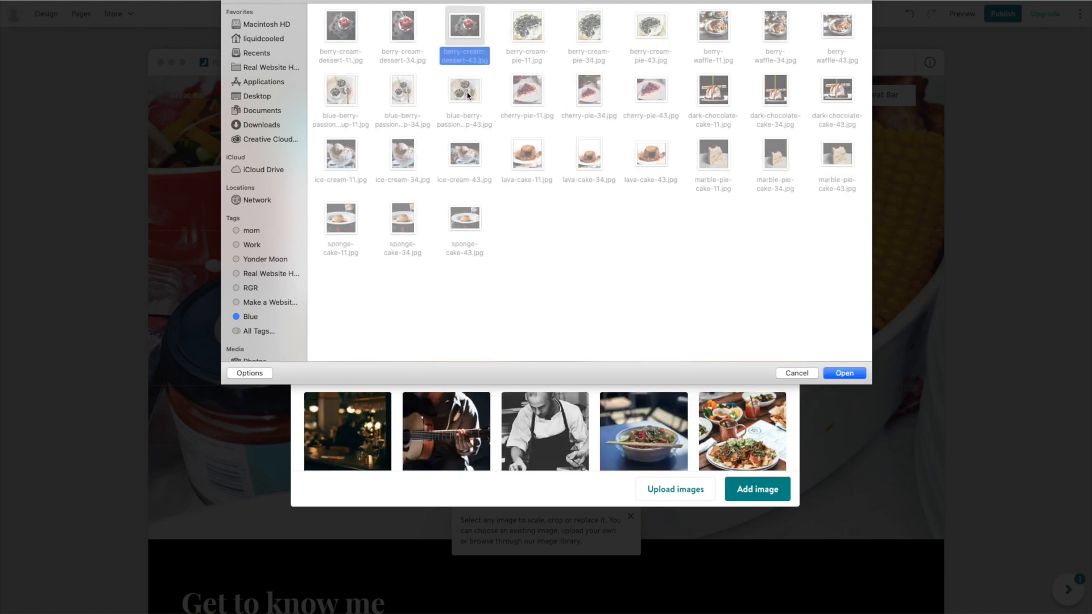
left_click(465, 93, "super")
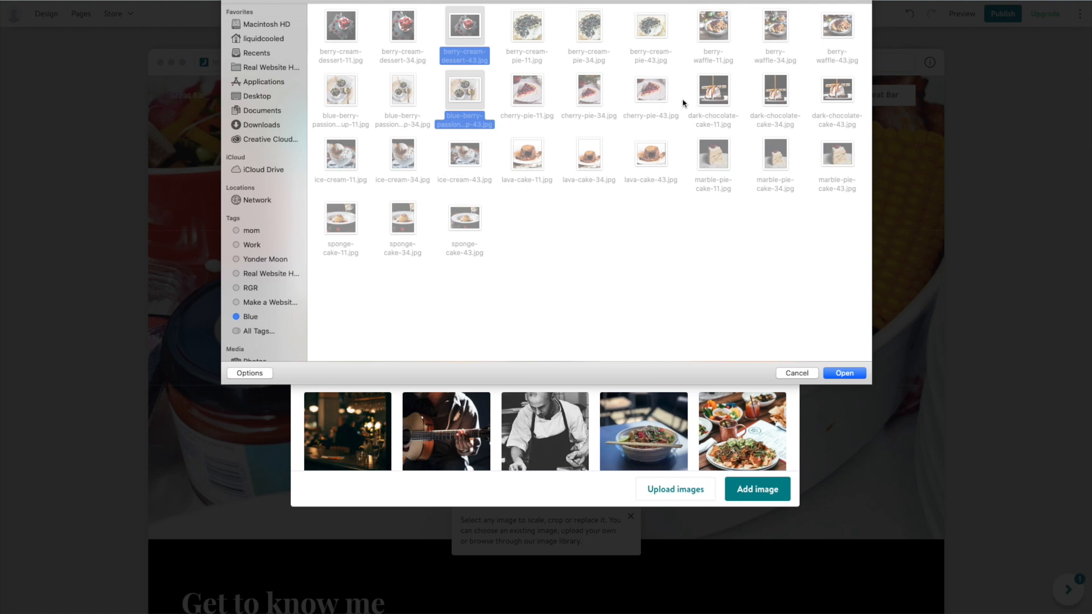
left_click(655, 106, "super")
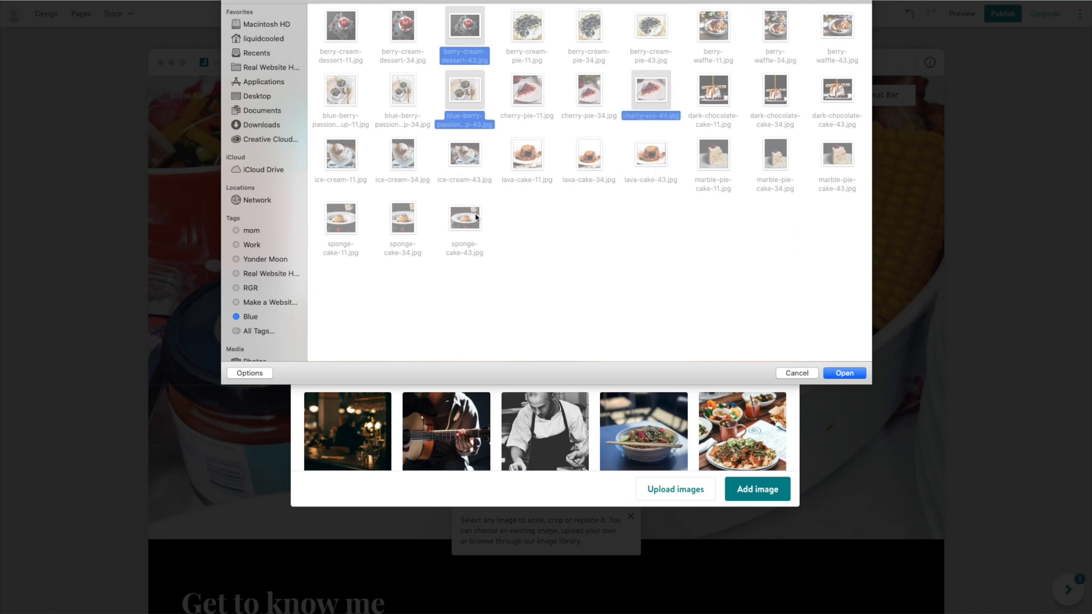
left_click(648, 39, "super")
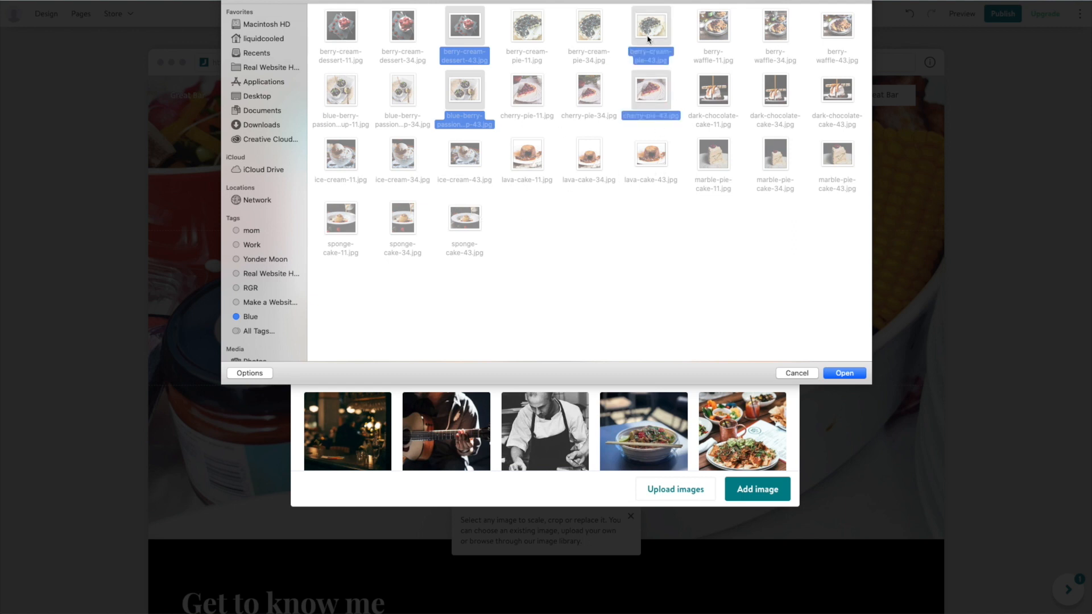
left_click(843, 372)
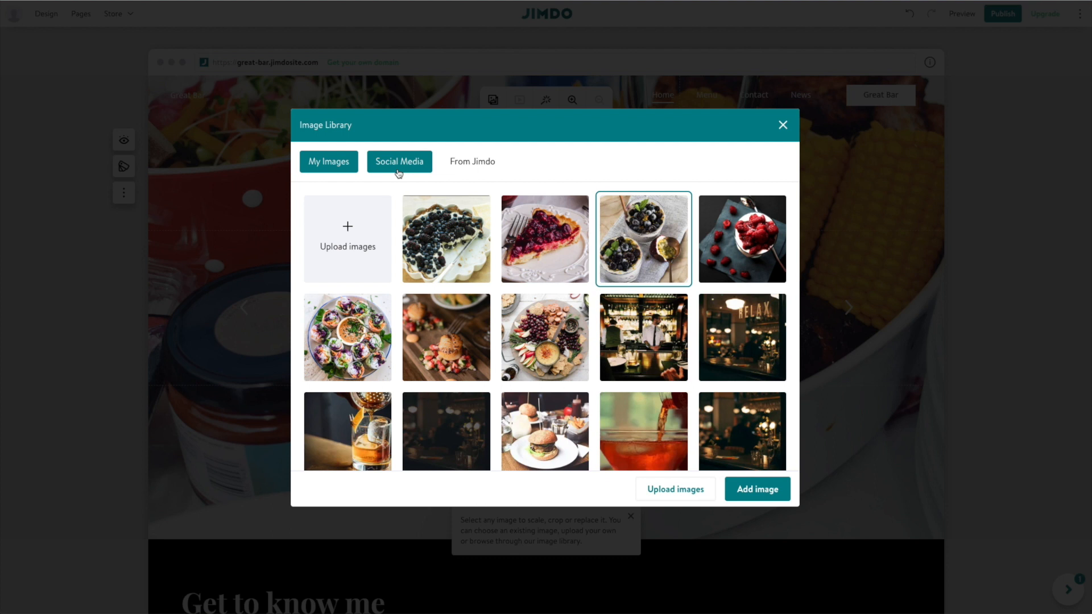
left_click(391, 236)
Set the dark RELAX bar photo from the Optimized for Web Great Bar folder as the hero background.
left_click(466, 33)
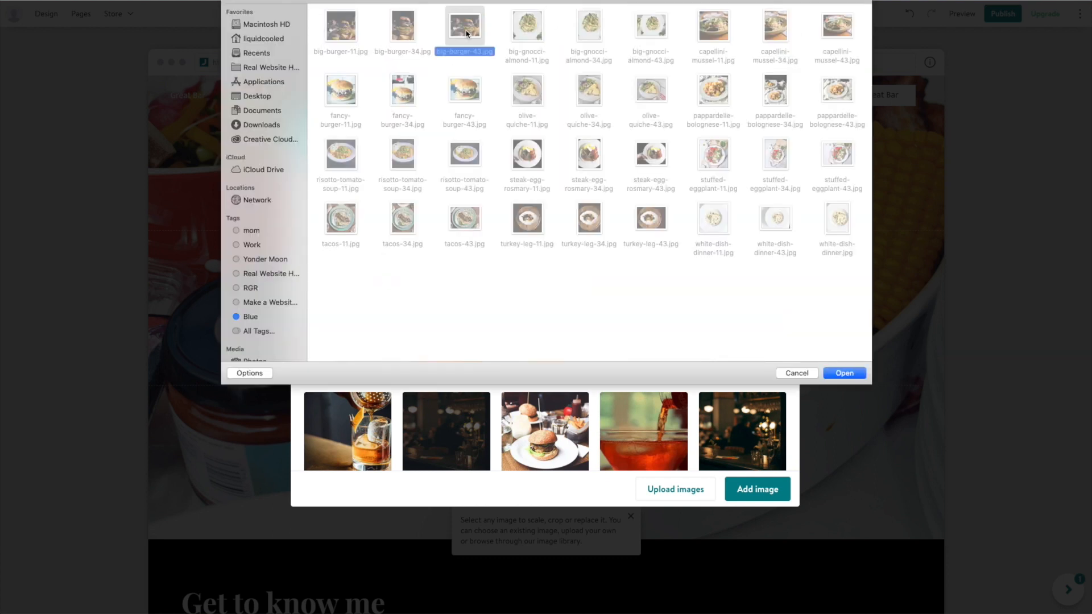
left_click(556, 2)
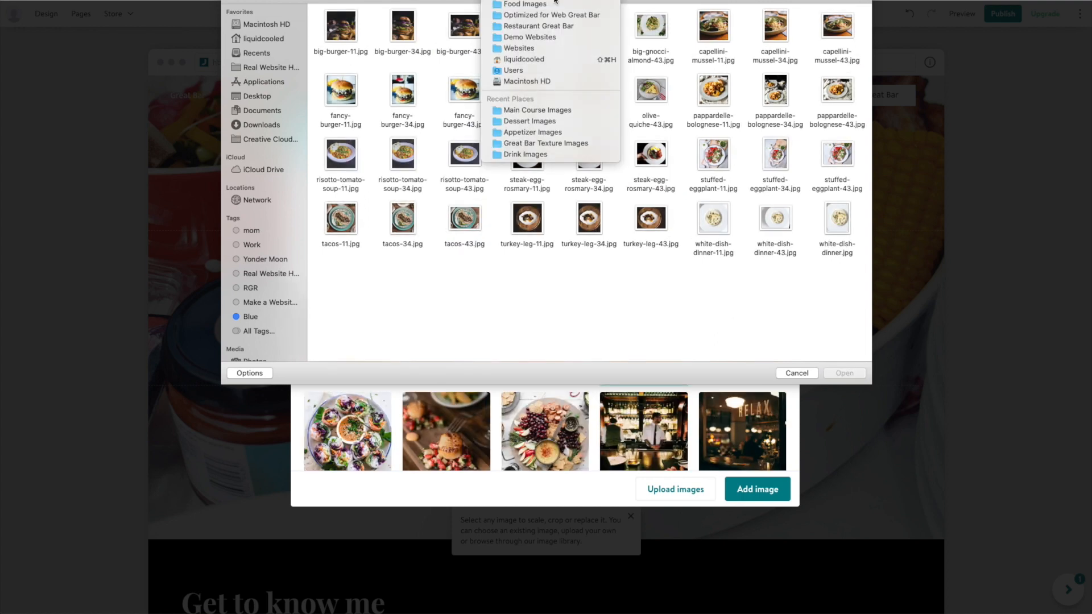
left_click(585, 18)
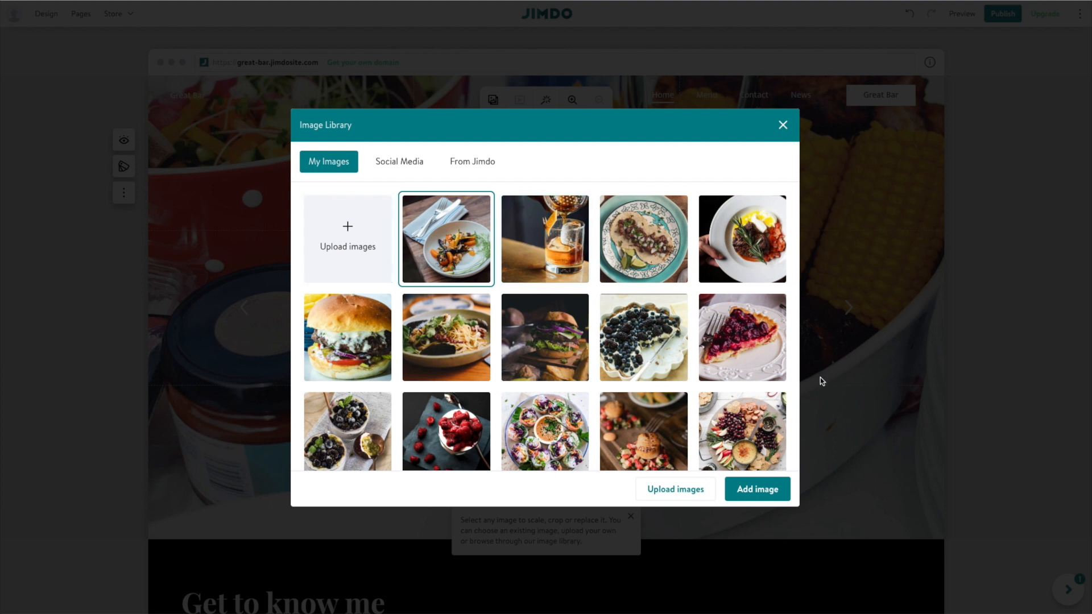
scroll(683, 341, "down", 1)
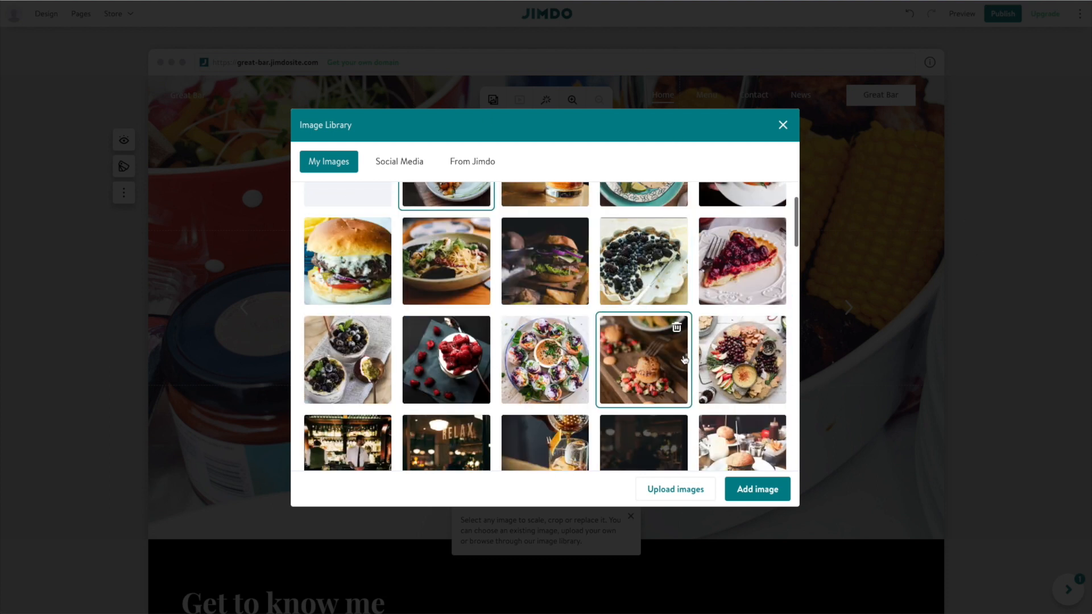
scroll(682, 358, "down", 1)
scroll(565, 335, "down", 1)
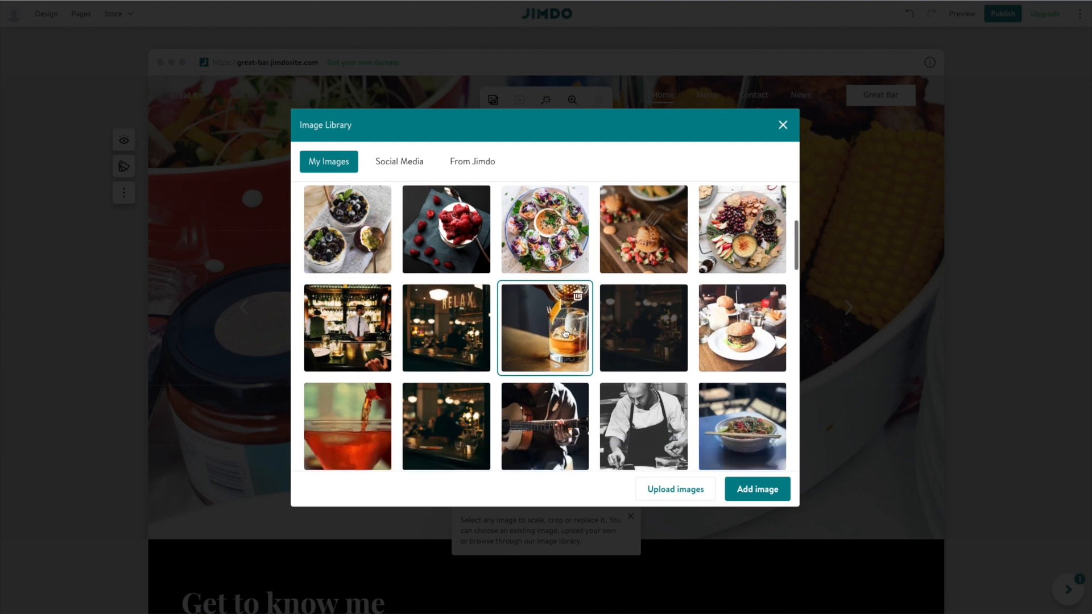
scroll(565, 334, "down", 1)
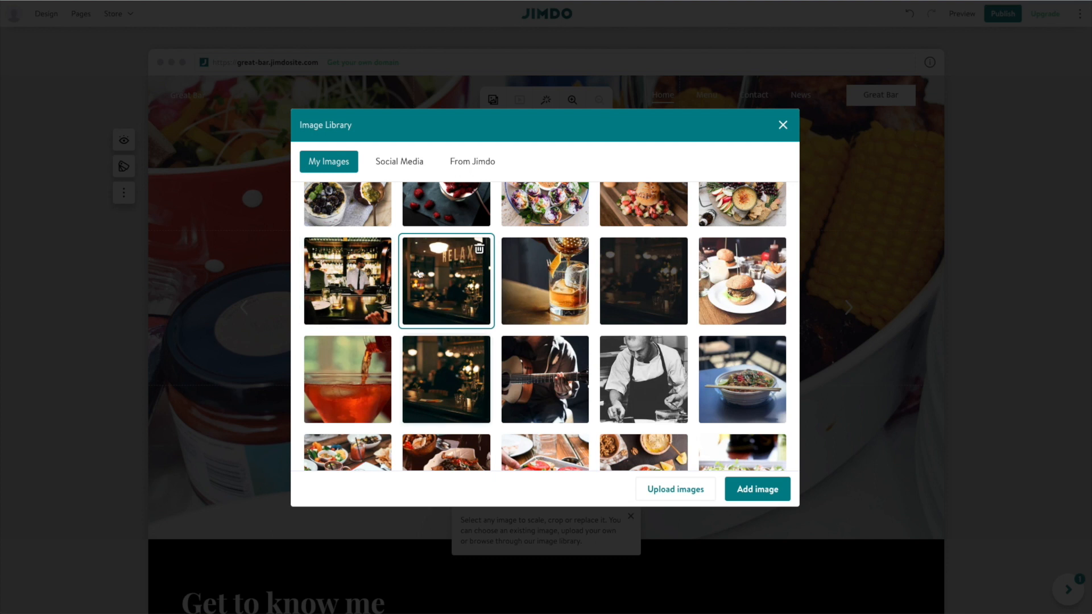
left_click(779, 490)
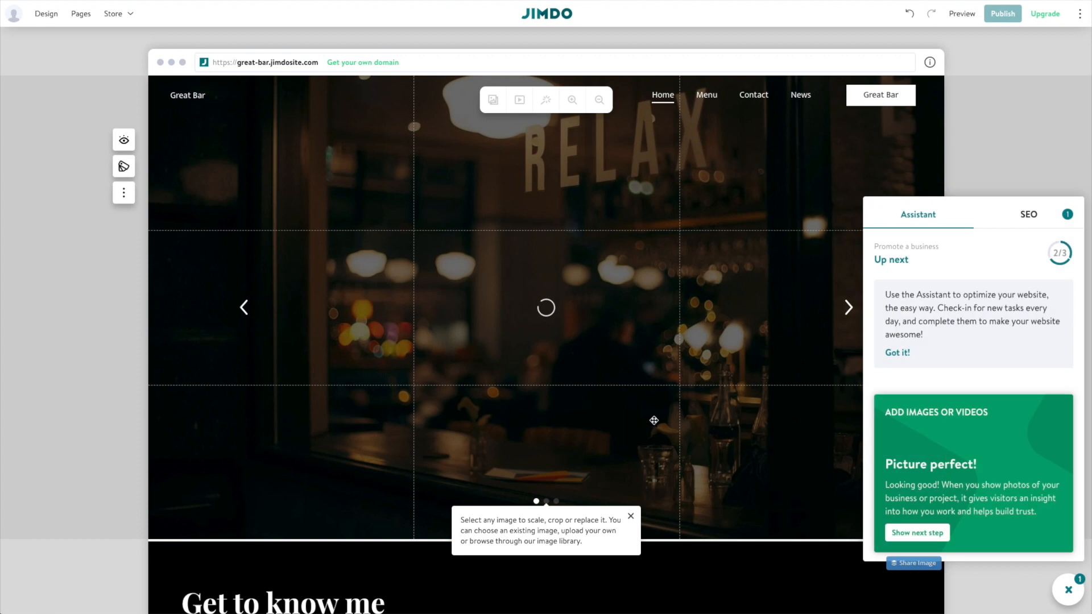
Reposition the hero background photo to reframe the RELAX sign.
left_click(237, 213)
left_click_drag(319, 202, 325, 293)
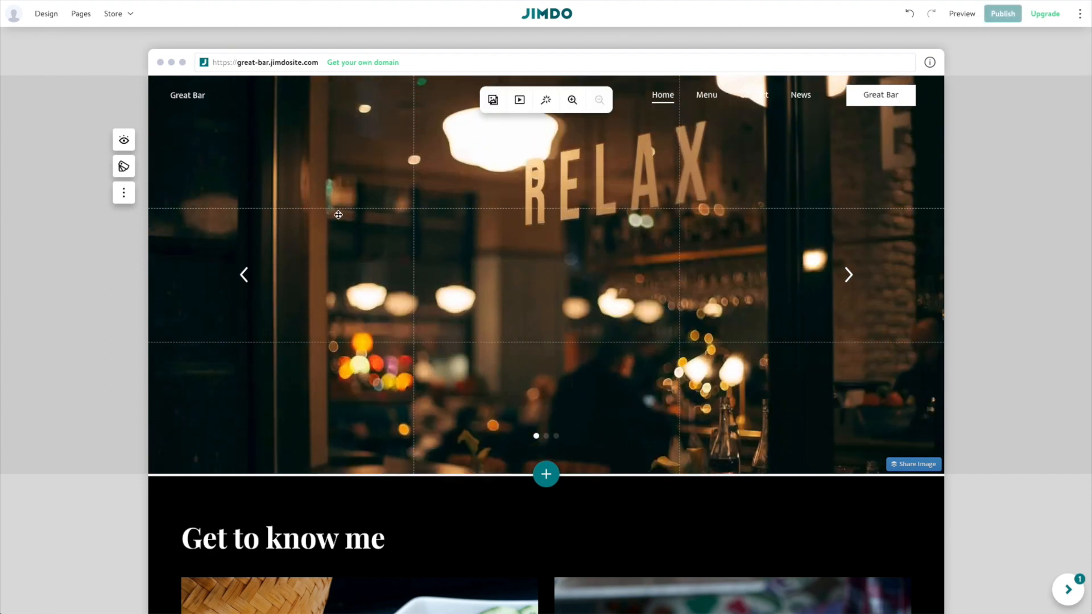
left_click(229, 161)
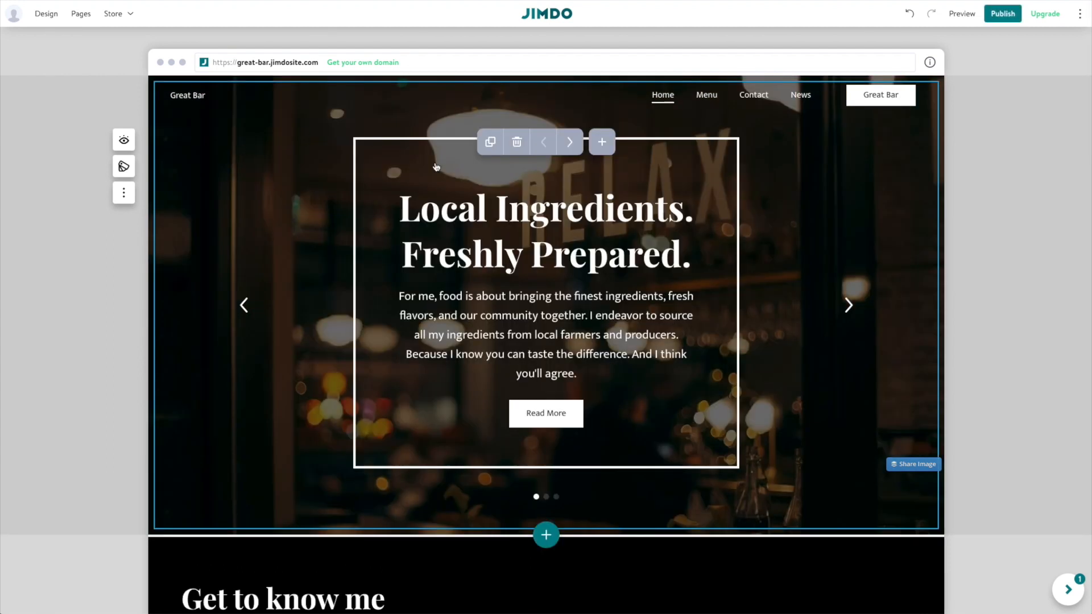
Preview the Local Ingredients, My Clients and My Motivation slides, then open the hero's Block Design panel.
left_click(845, 307)
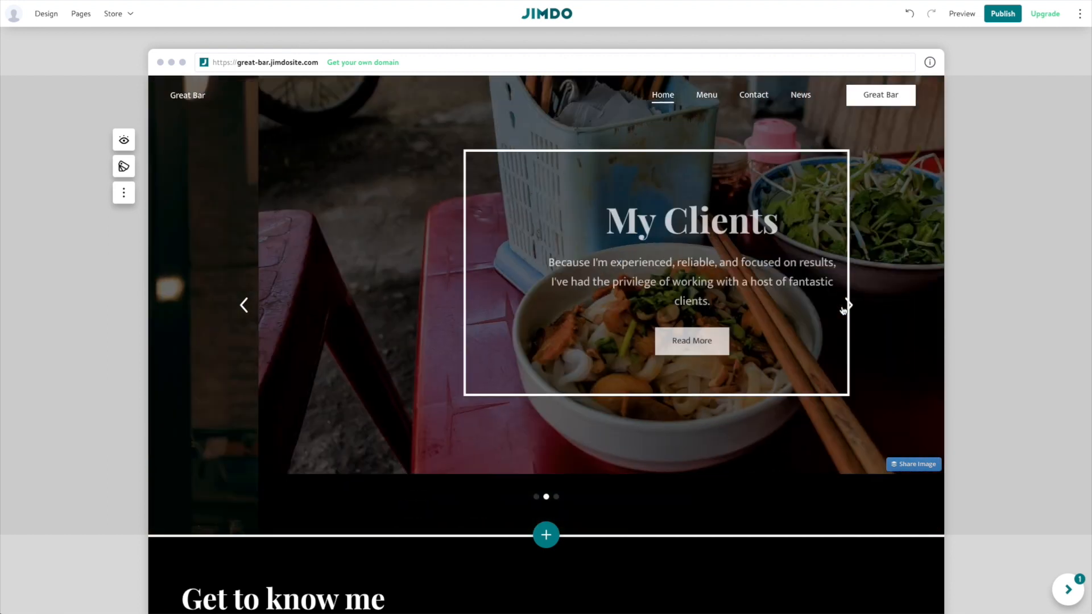
left_click(849, 306)
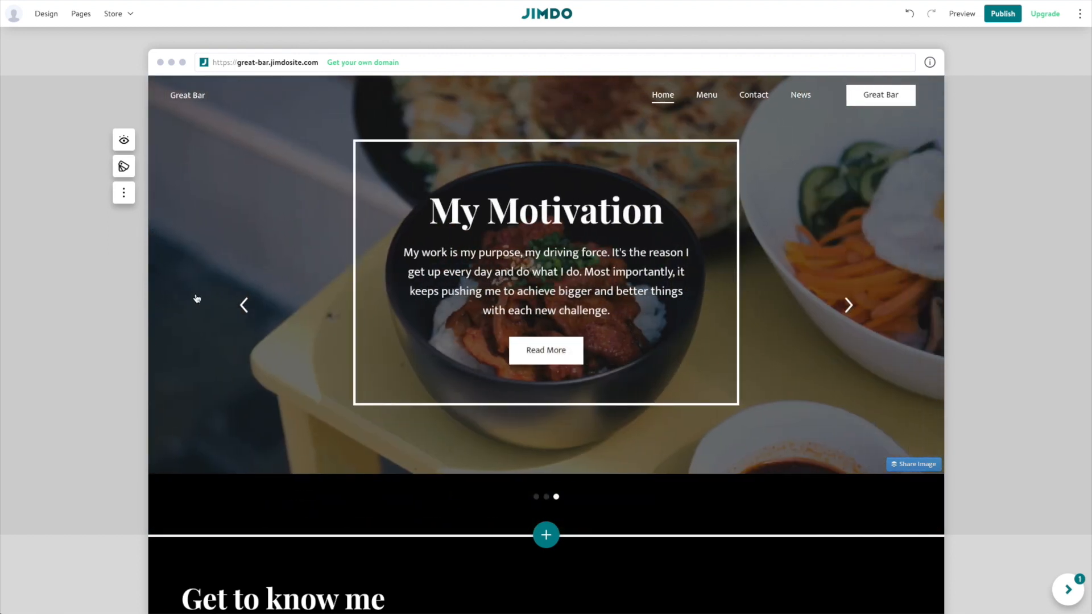
left_click(244, 305)
left_click(244, 305)
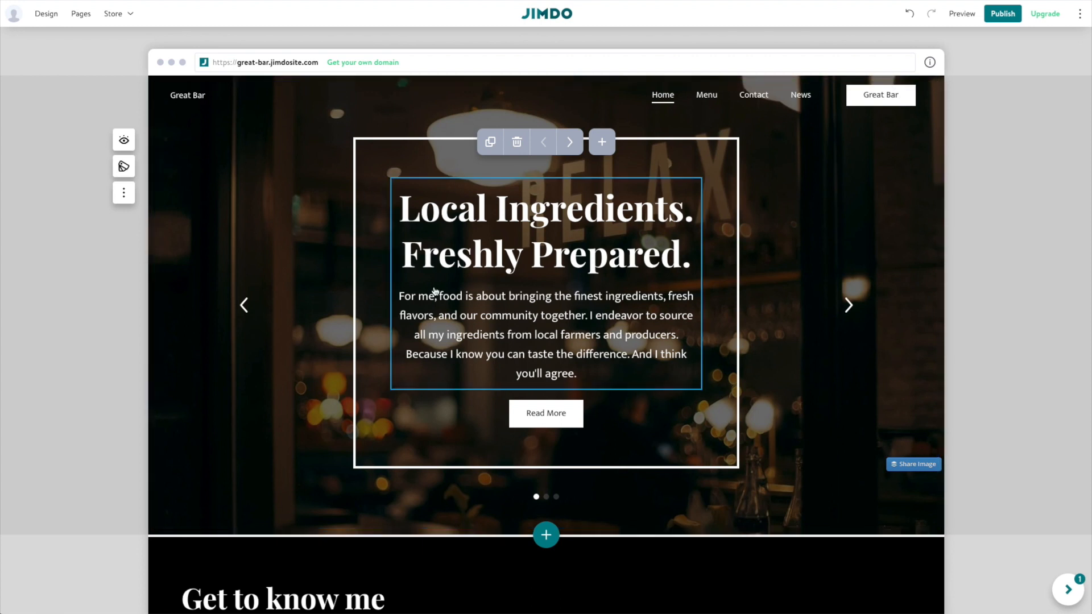
left_click(123, 167)
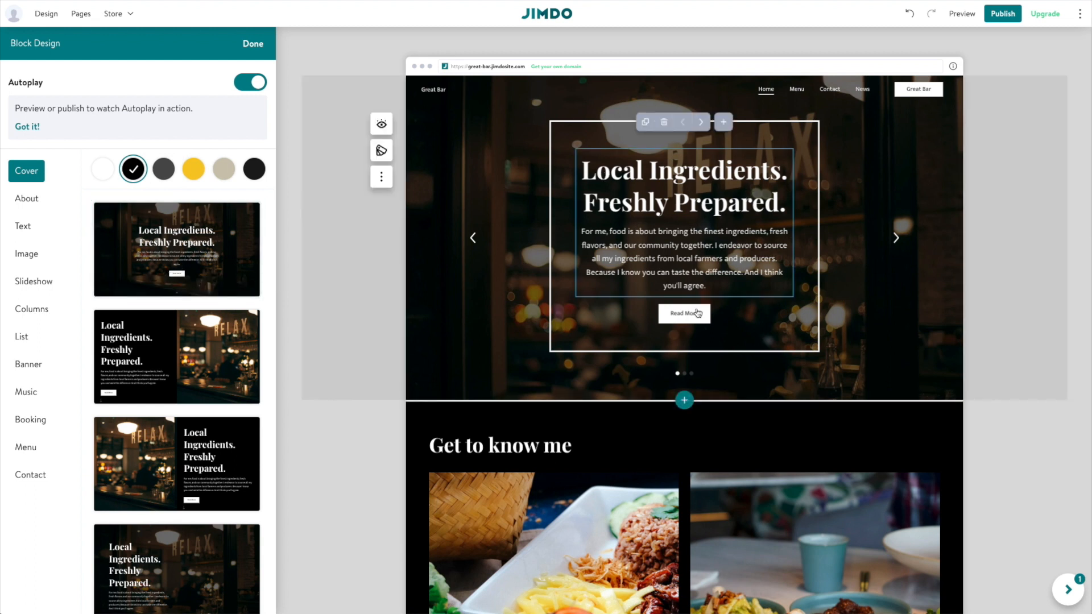
Try dark grey and beige, then give the hero slideshow the black colour scheme.
scroll(223, 332, "down", 1)
scroll(224, 334, "down", 8)
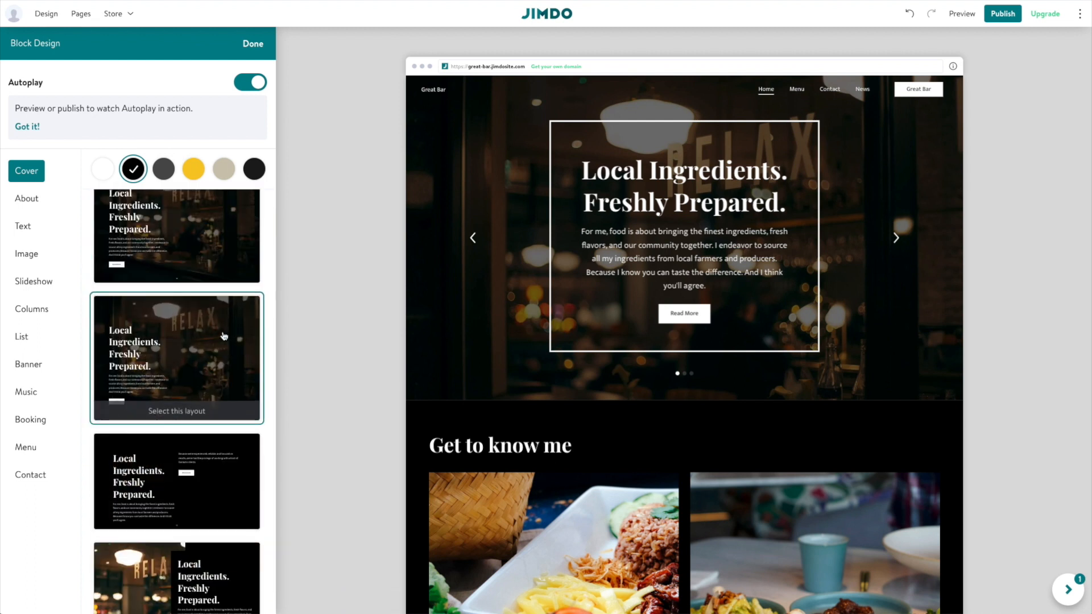
scroll(223, 336, "up", 7)
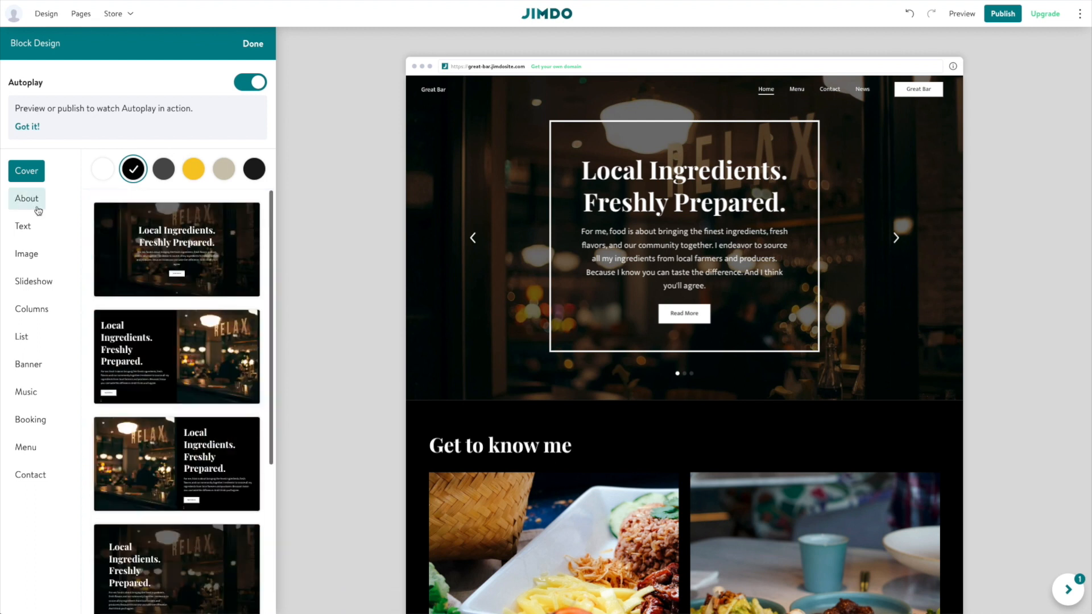
left_click(43, 287)
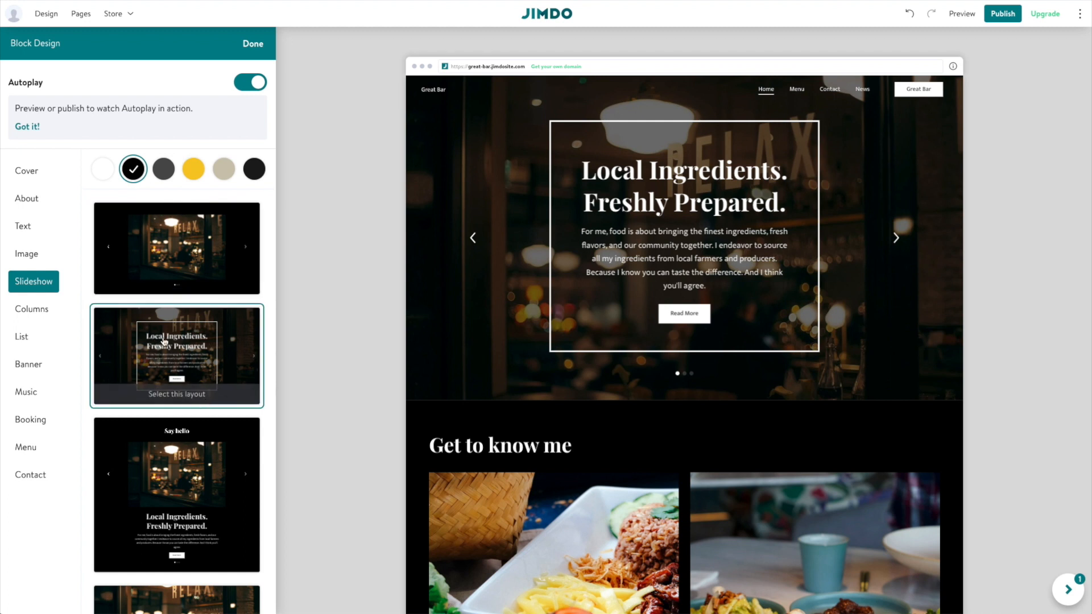
scroll(188, 330, "down", 3)
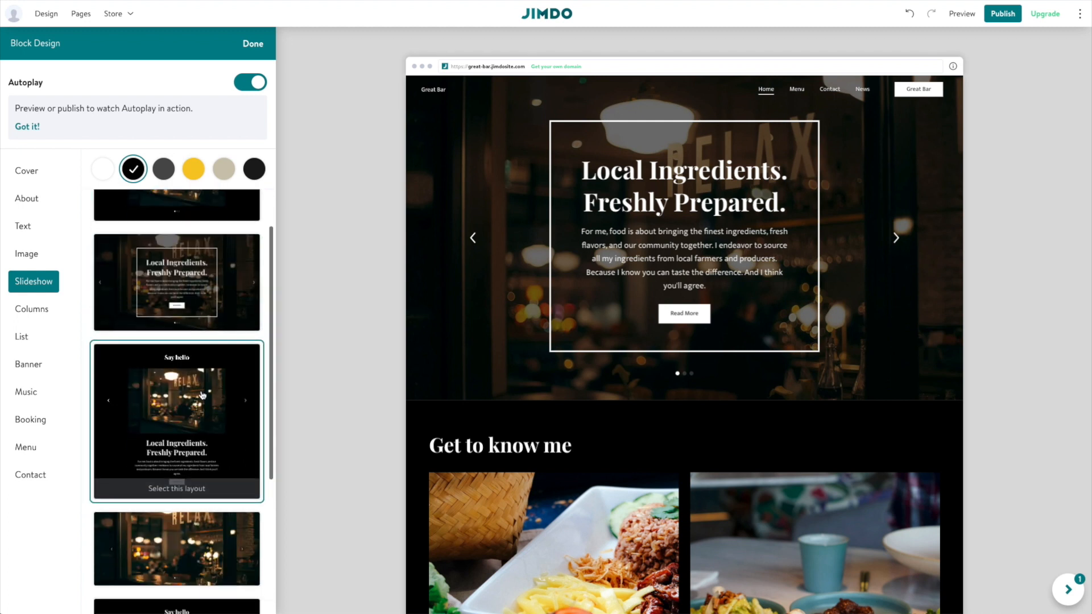
scroll(202, 398, "down", 6)
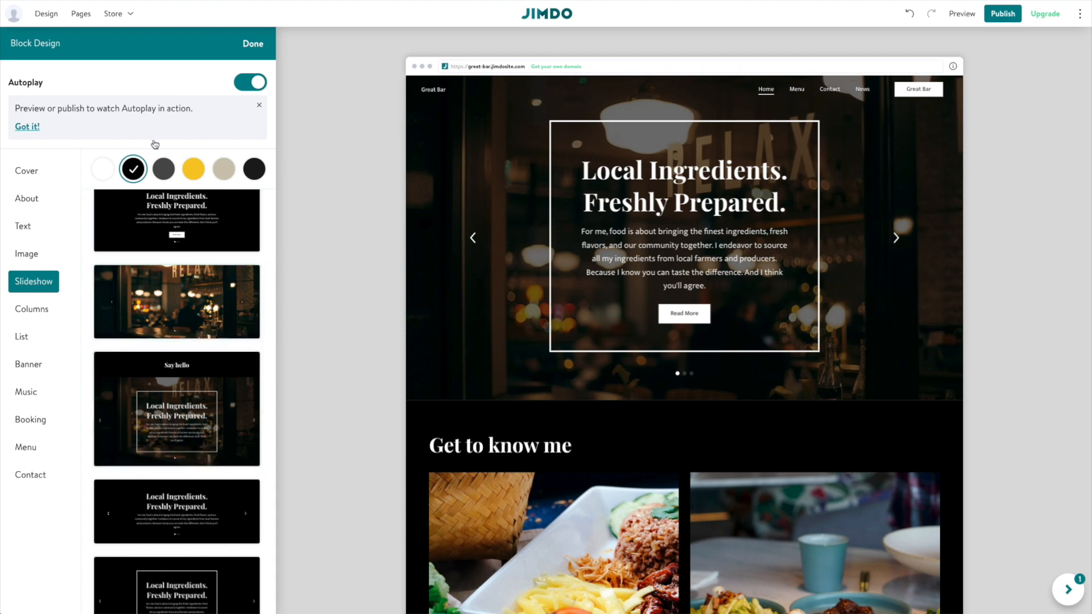
left_click(170, 174)
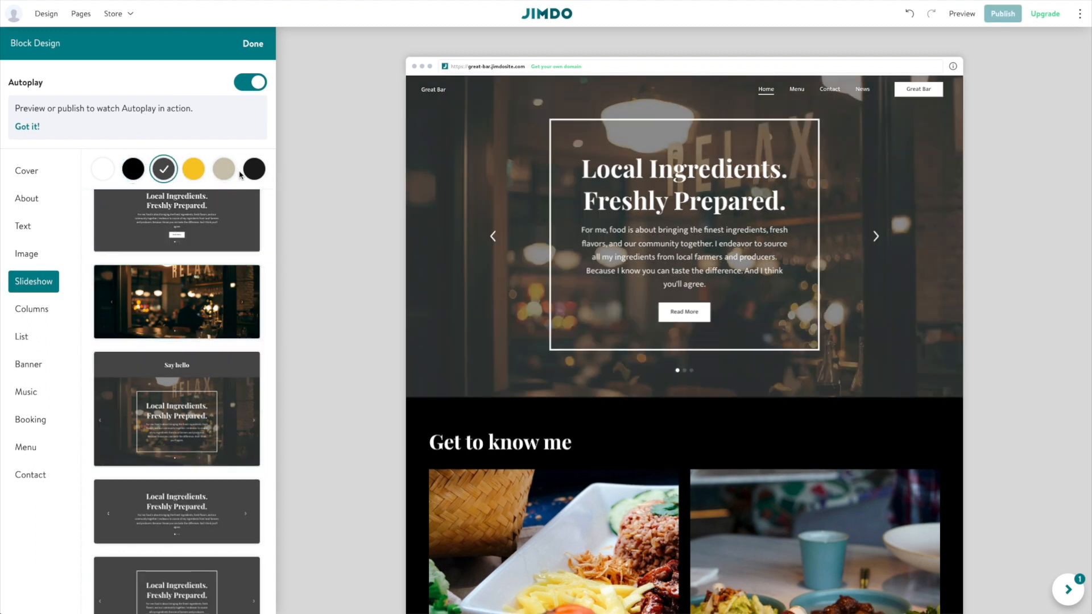
left_click(224, 173)
left_click(133, 169)
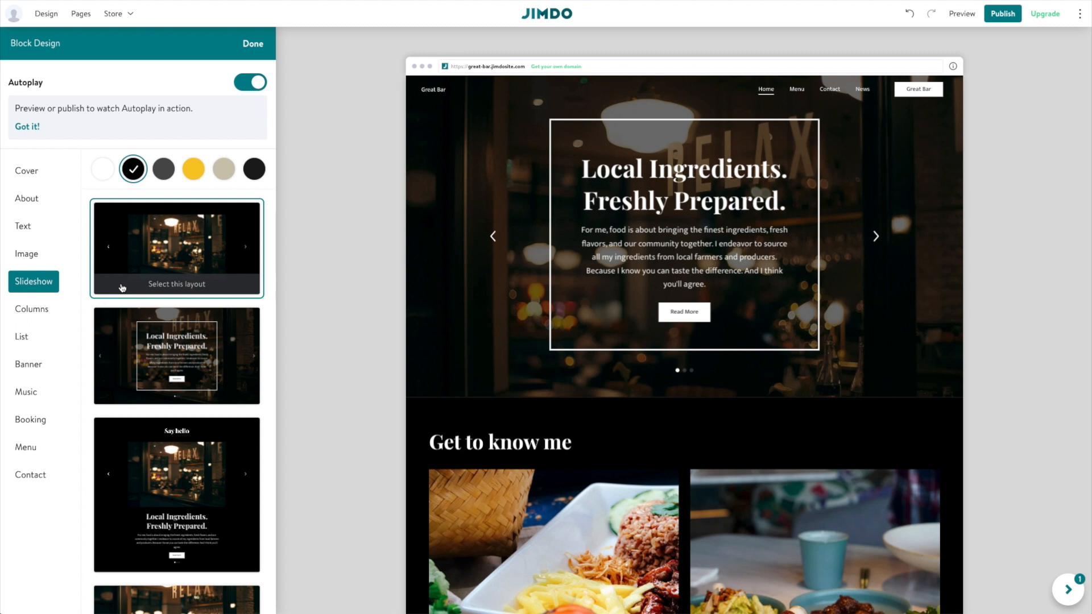
Glance at the Cover layouts, close Block Design, and advance the slideshow one slide.
left_click(25, 168)
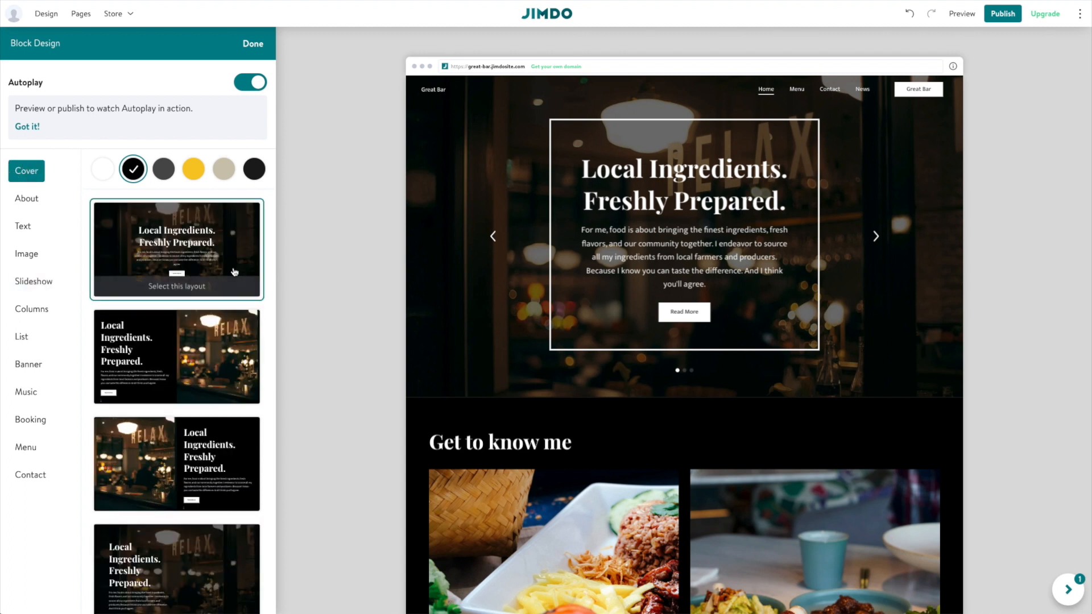
left_click(252, 43)
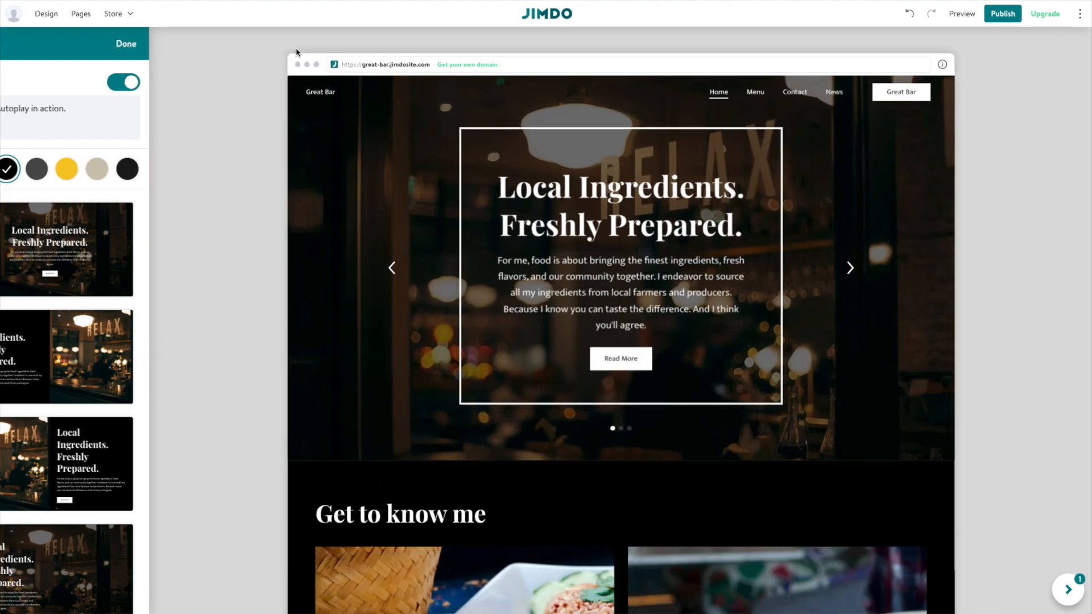
left_click(820, 302)
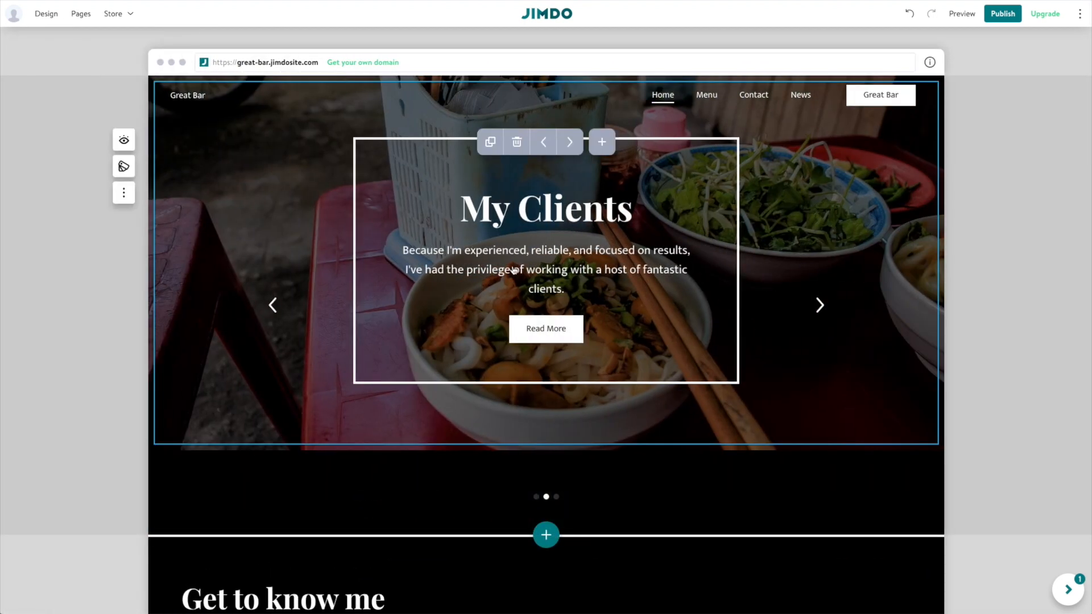
Delete the My Clients and My Motivation slides from the hero slideshow.
left_click(516, 142)
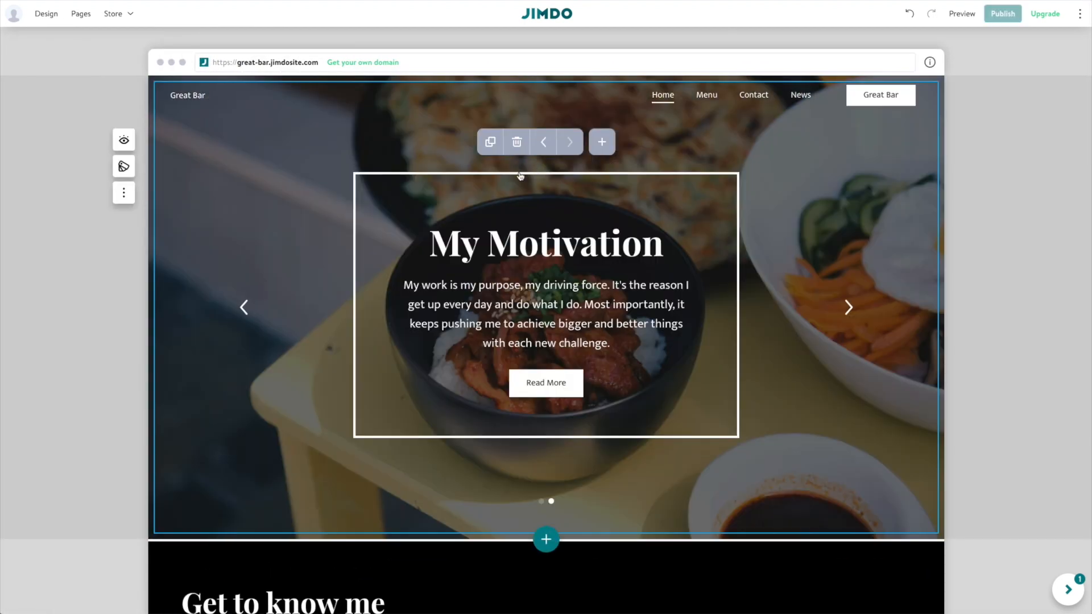
left_click(516, 141)
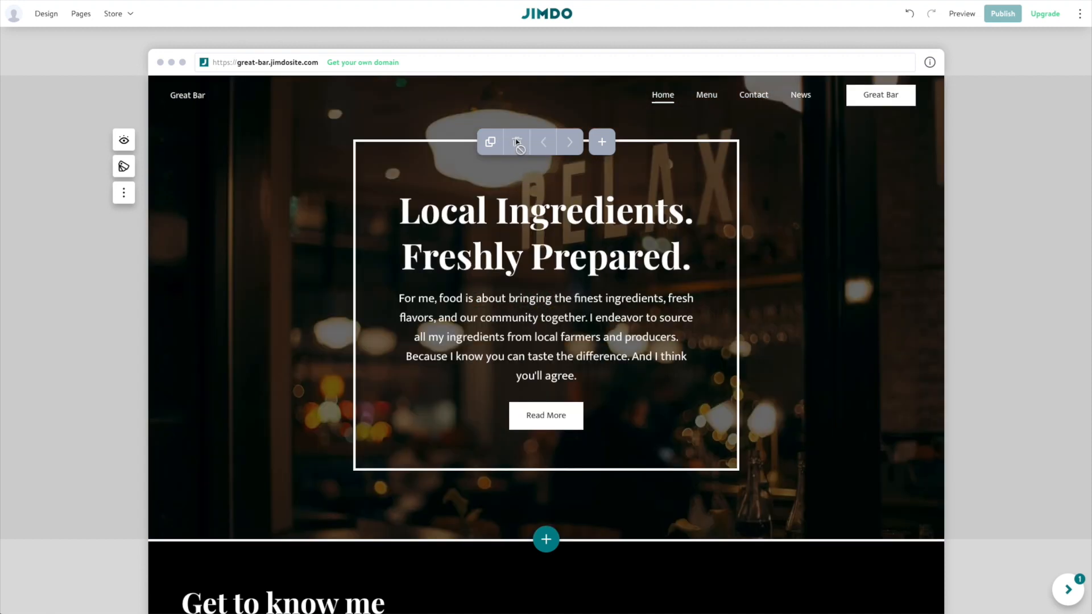
left_click(796, 253)
left_click(504, 299)
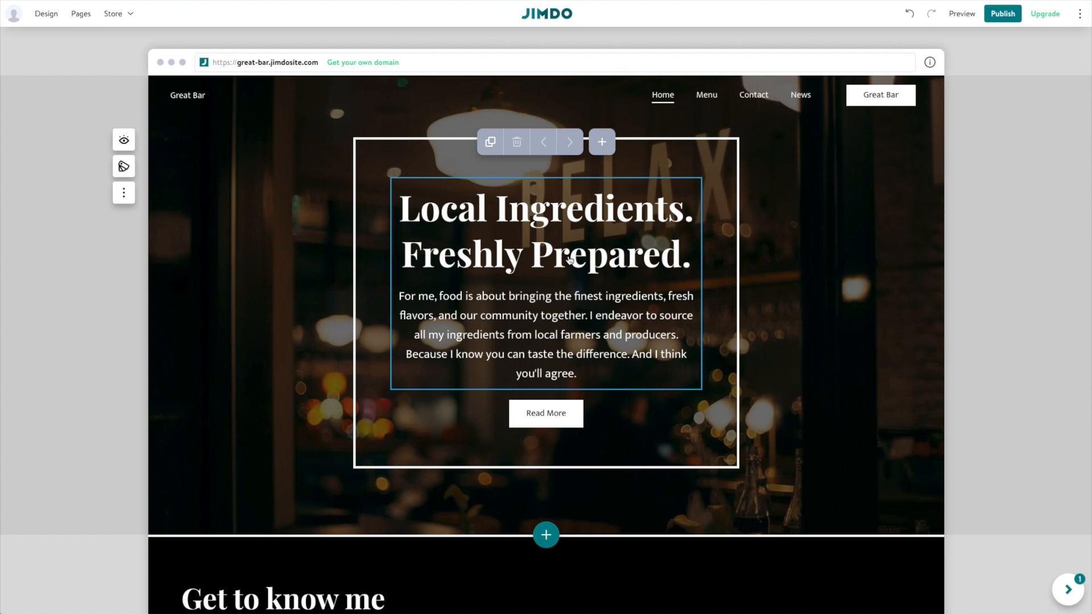
Undo the accidental 'G' overwrite of the hero heading and reopen it for editing.
triple_click(569, 259)
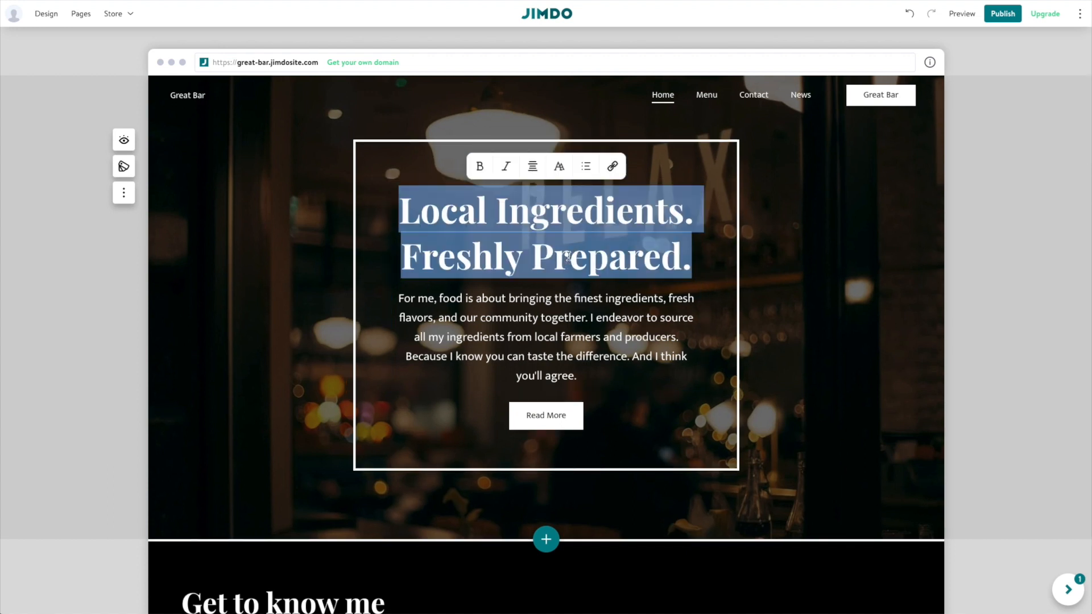
type("GFor me, food is")
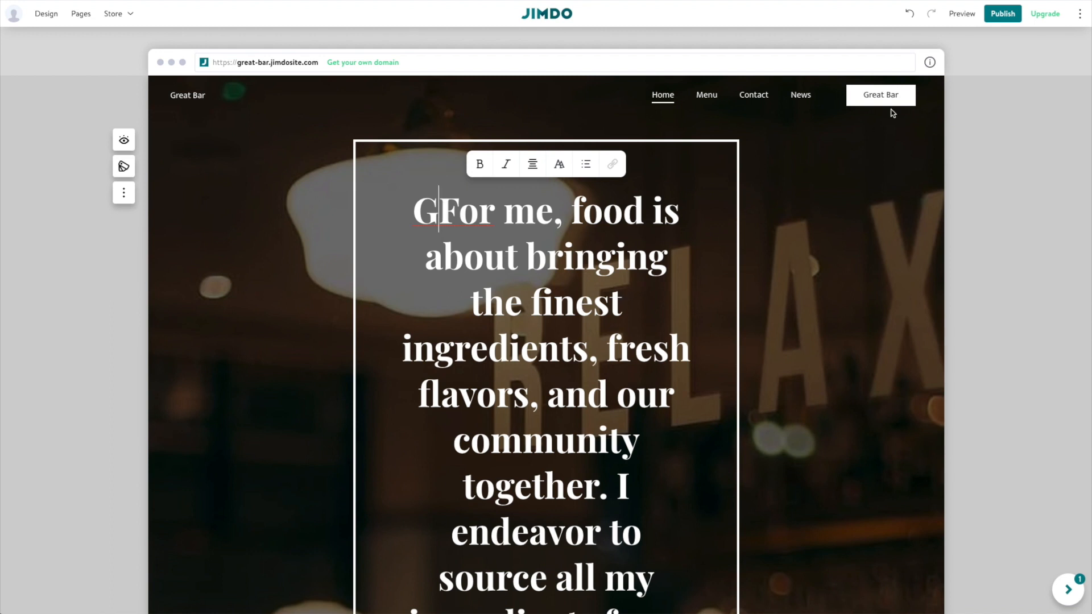
left_click(908, 13)
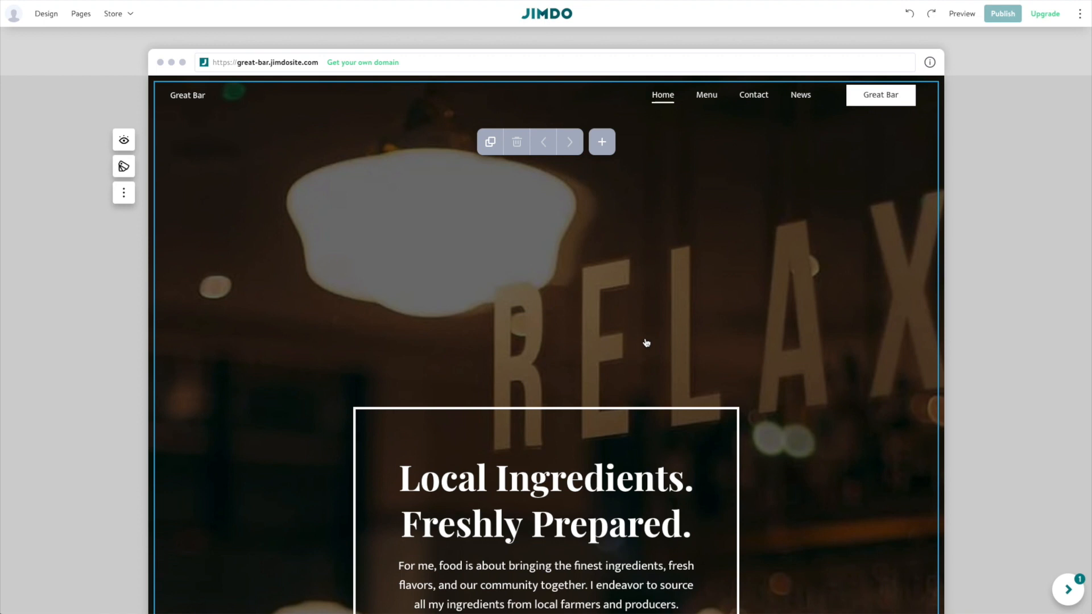
scroll(647, 344, "down", 4)
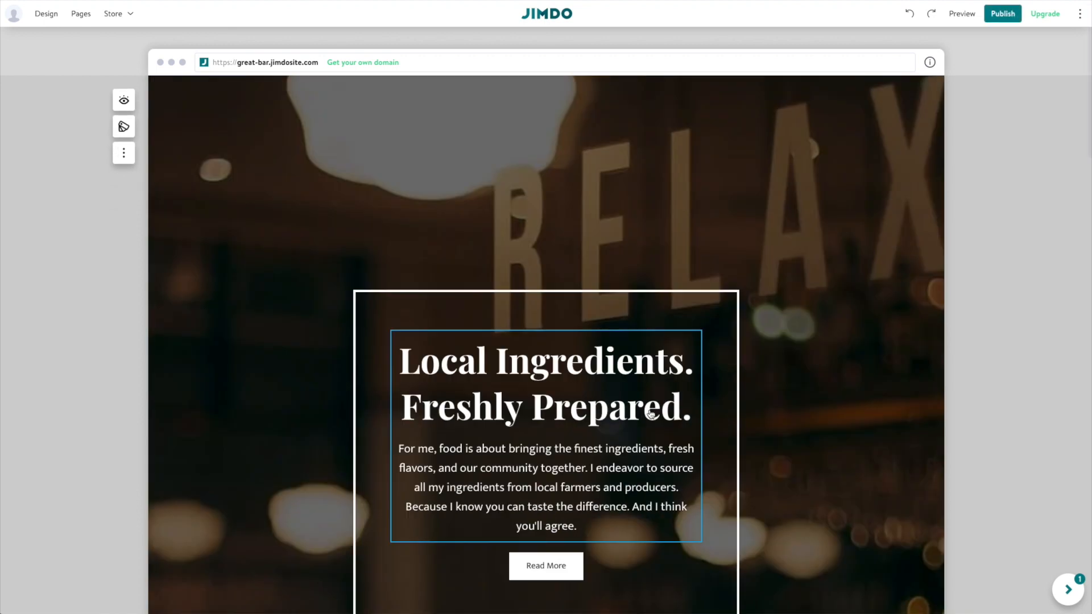
scroll(652, 412, "down", 7)
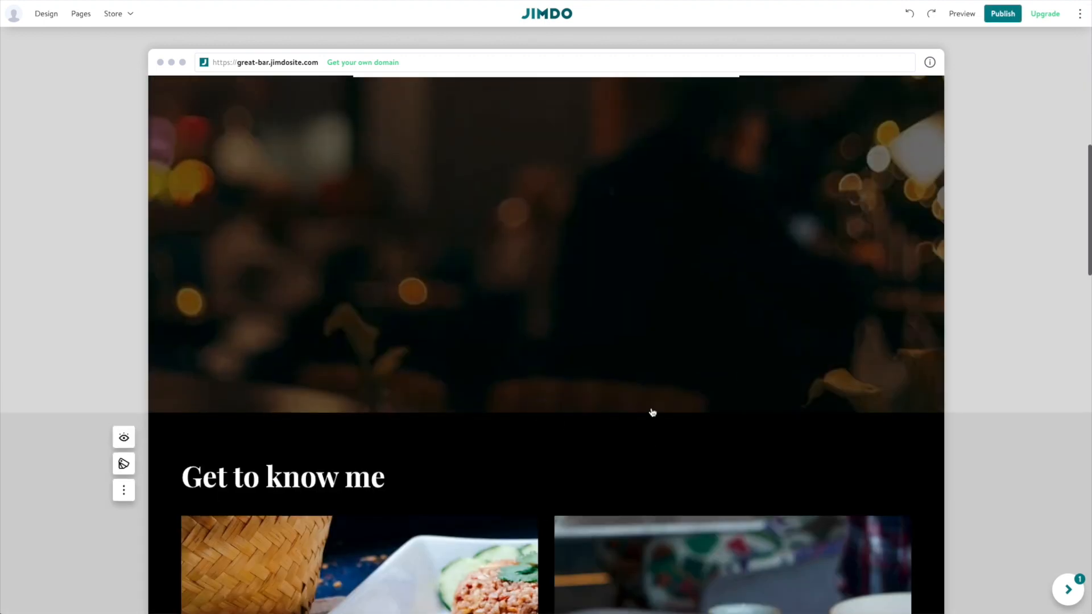
scroll(650, 411, "up", 8)
scroll(618, 254, "up", 2)
left_click(553, 256)
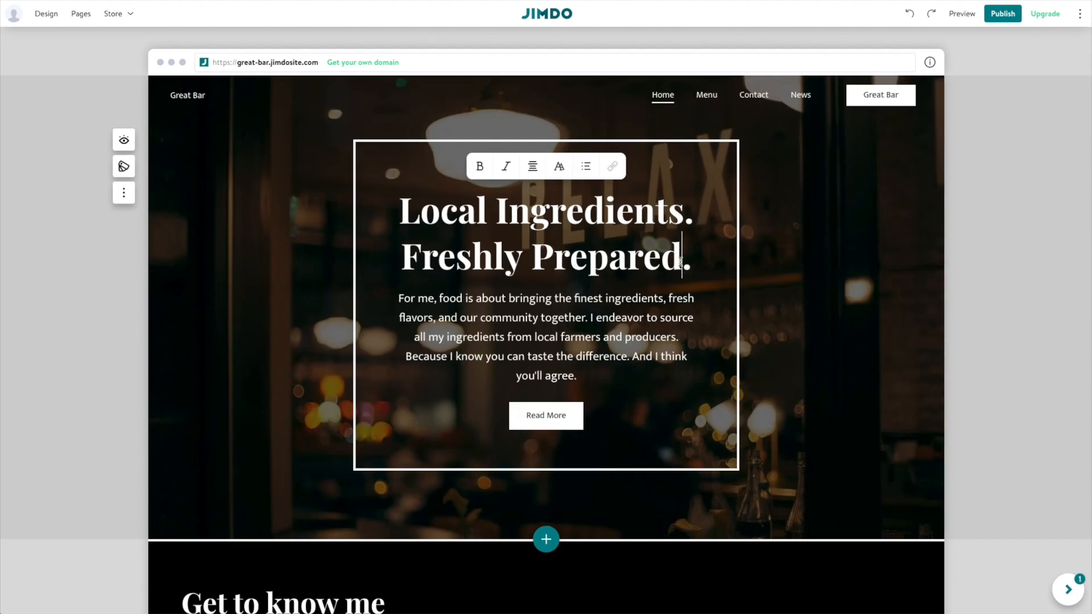
Replace the hero heading text with 'Great Bar', fixing the capitalisation and removing the period.
left_click_drag(677, 257, 402, 212)
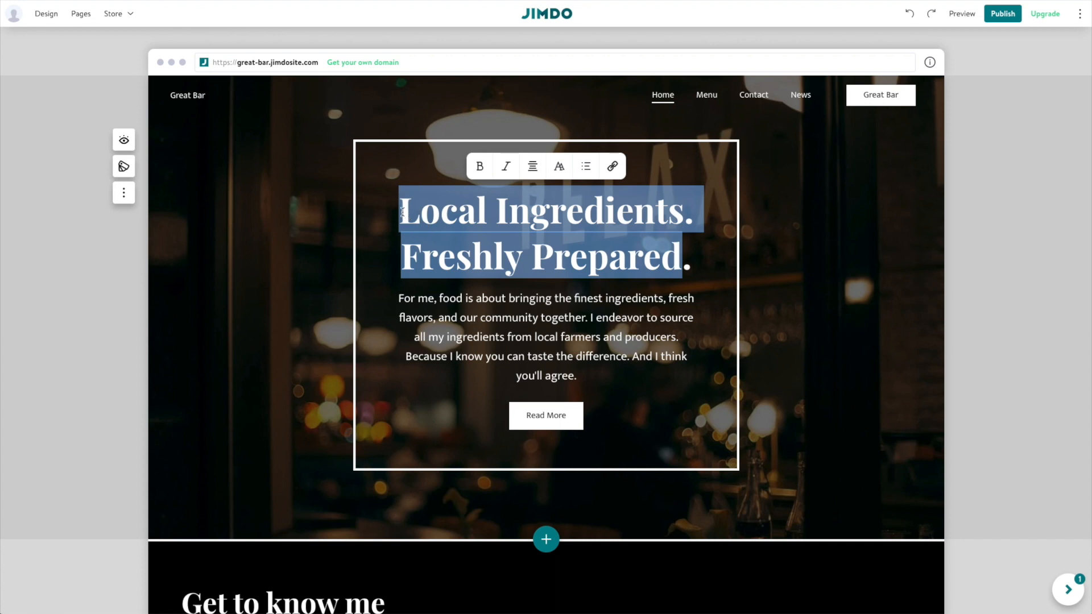
type("Great BAr")
key("BackSpace")
key("BackSpace")
type("ar.")
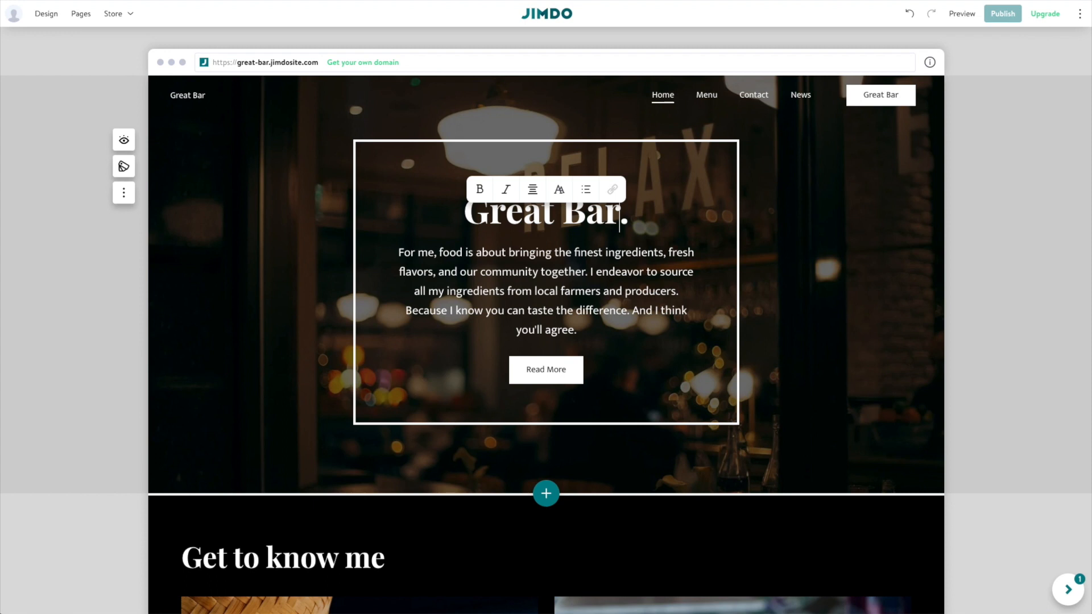
key("Delete")
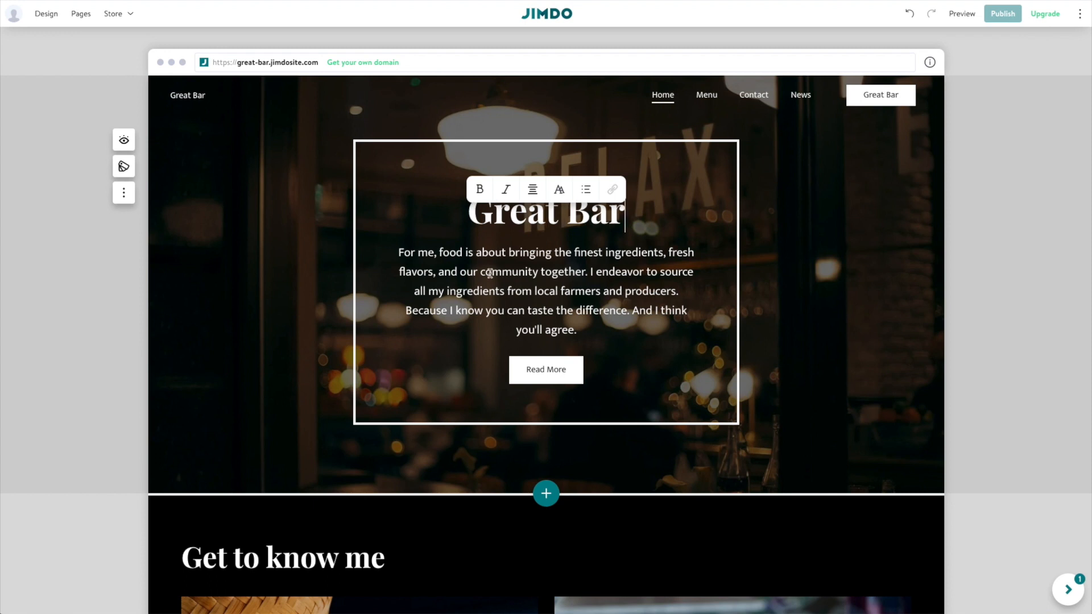
triple_click(564, 301)
left_click(458, 172)
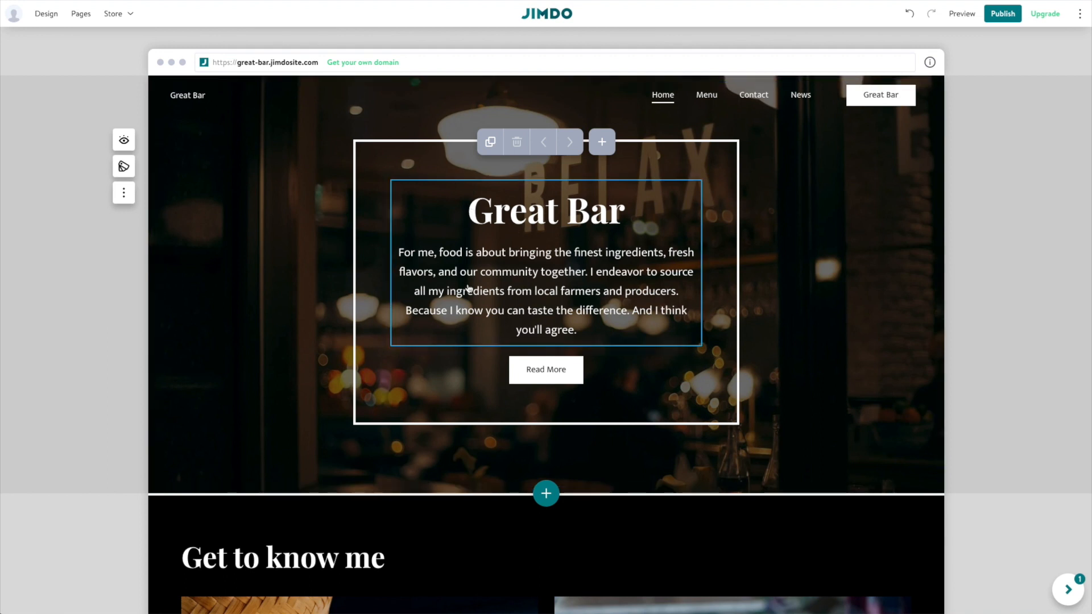
left_click(124, 141)
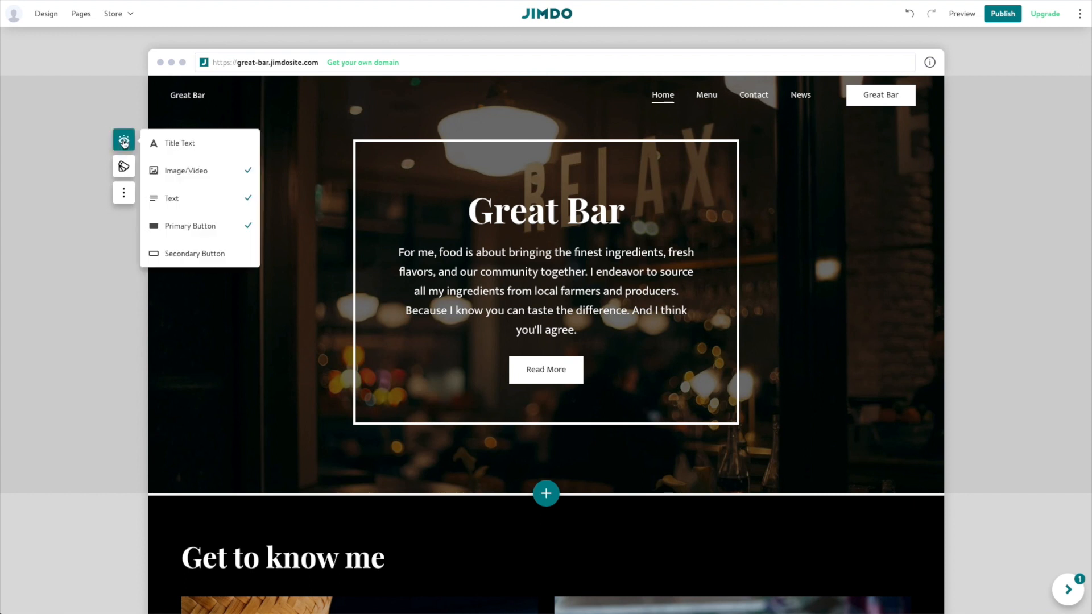
left_click(188, 145)
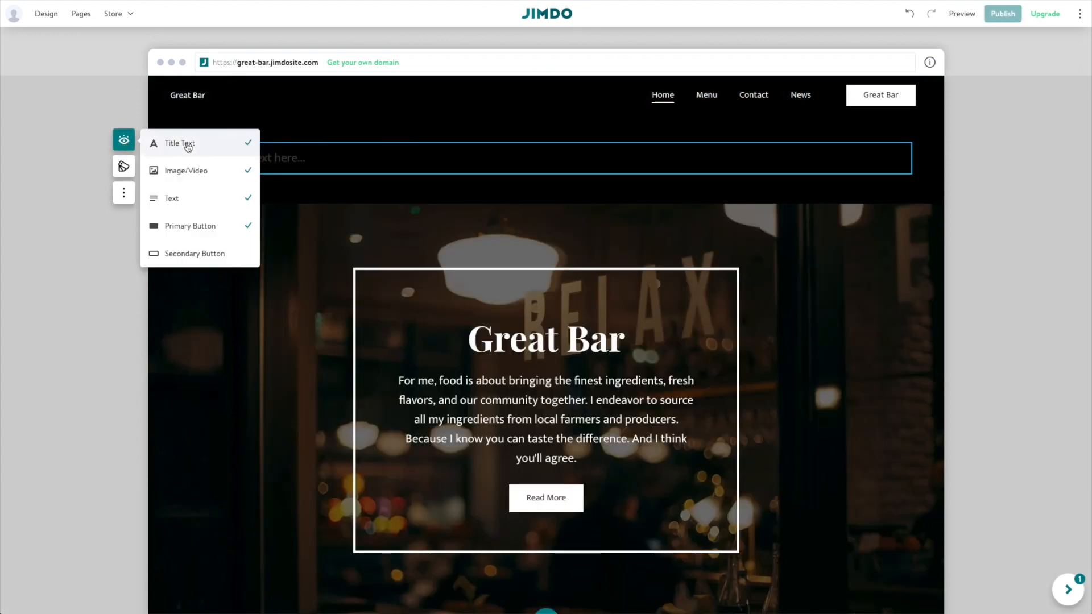
left_click(188, 145)
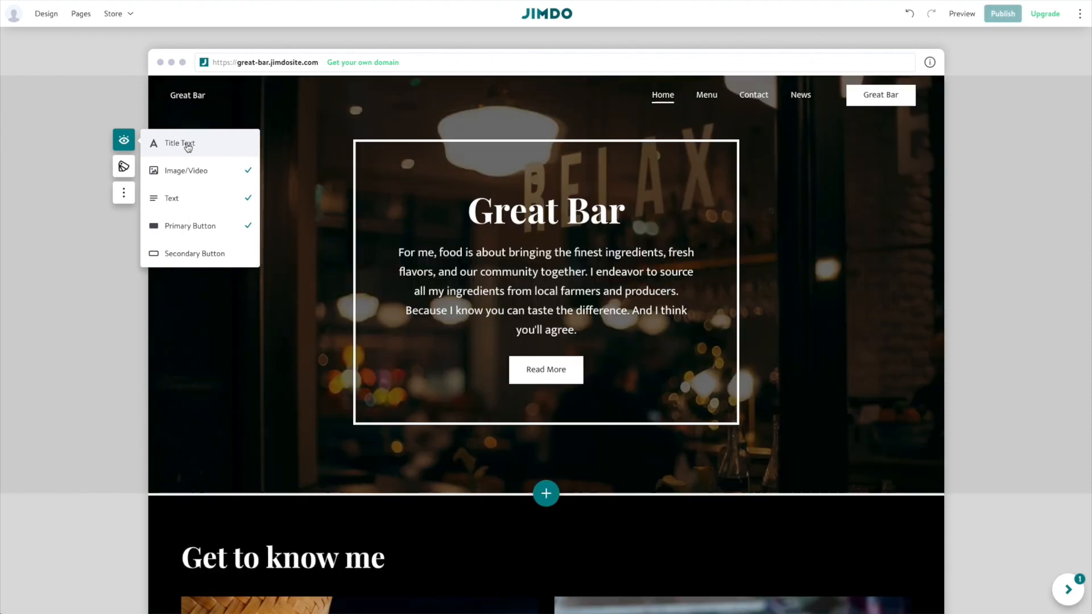
left_click(199, 173)
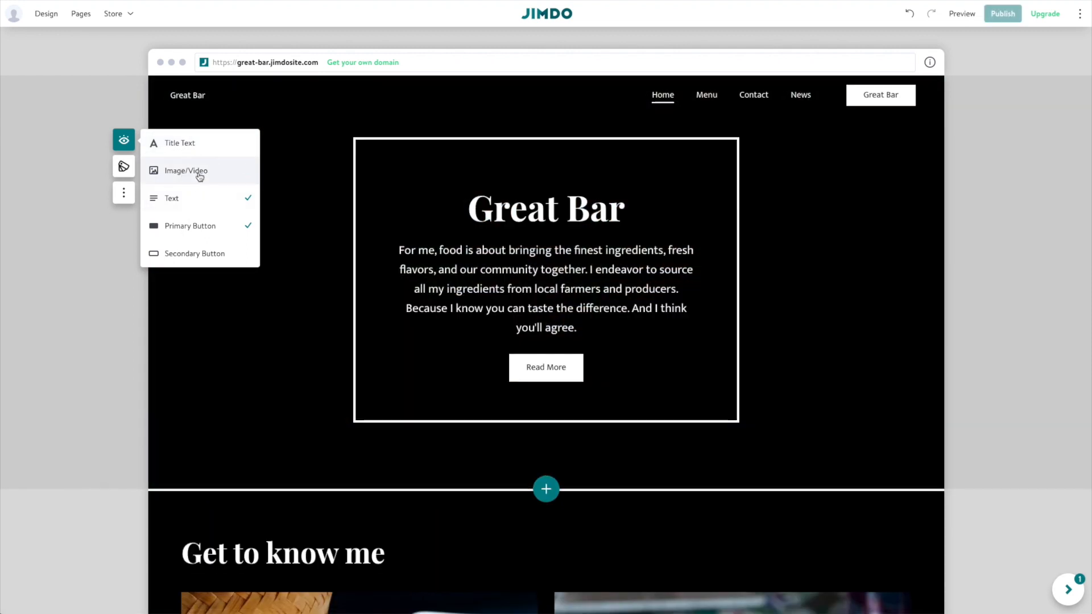
left_click(199, 174)
left_click(188, 206)
left_click(188, 205)
left_click(187, 229)
left_click(188, 227)
left_click(191, 256)
left_click(192, 256)
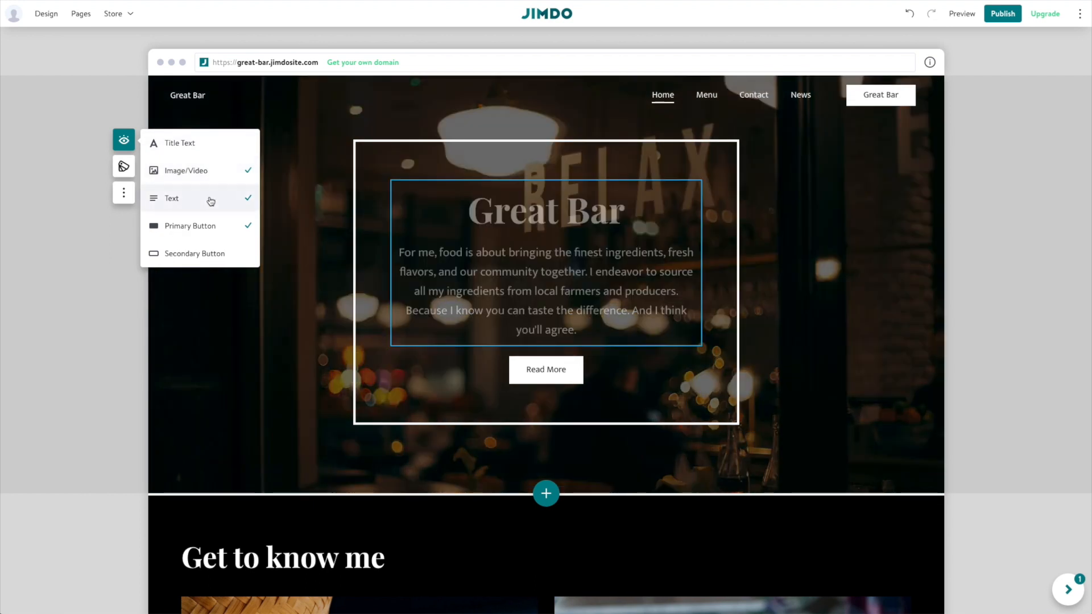
left_click_drag(577, 330, 400, 248)
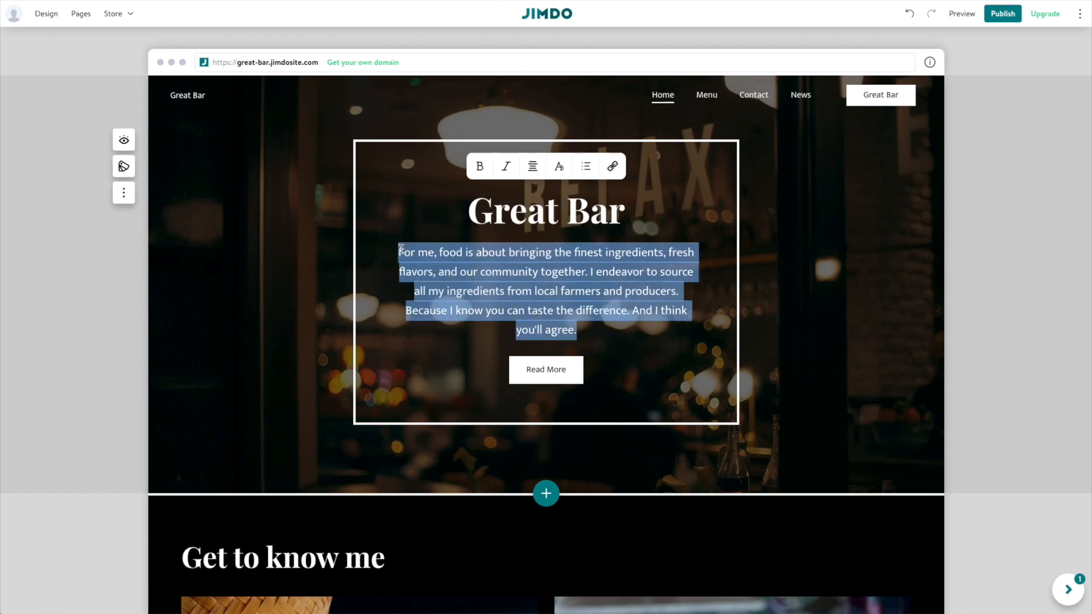
Enter the tagline 'See Old Friends. Make New Ones.' and make it a medium heading.
type("See Old")
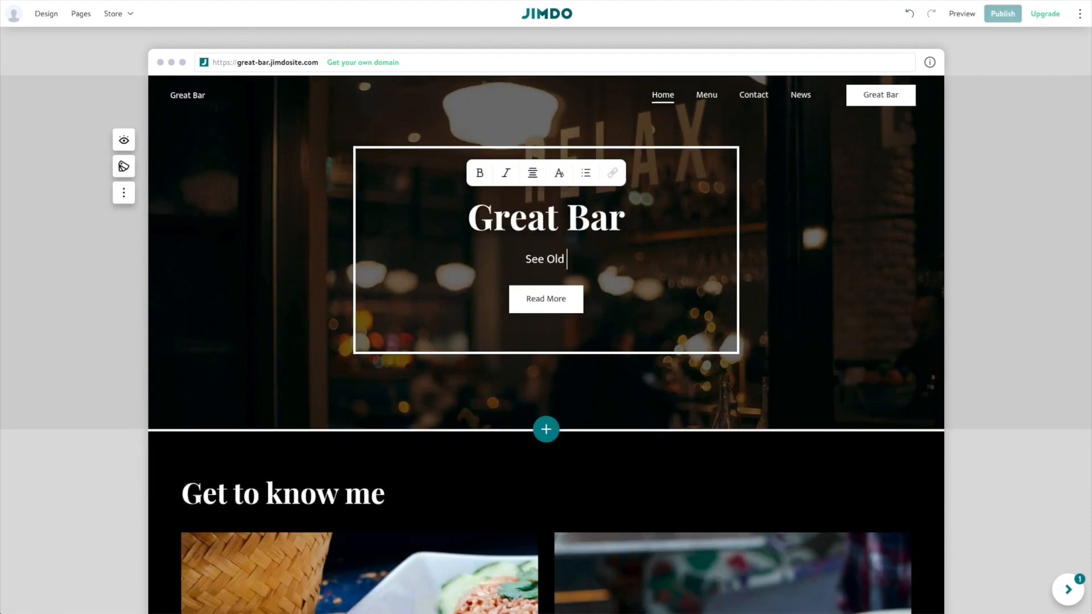
type(" Friends. Make New Ones.")
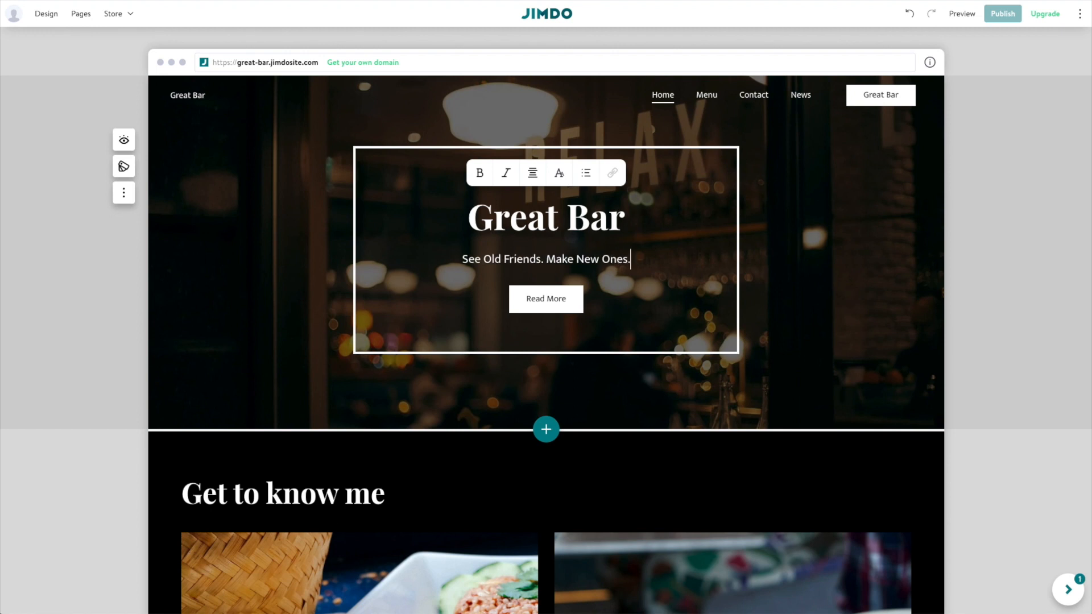
triple_click(580, 259)
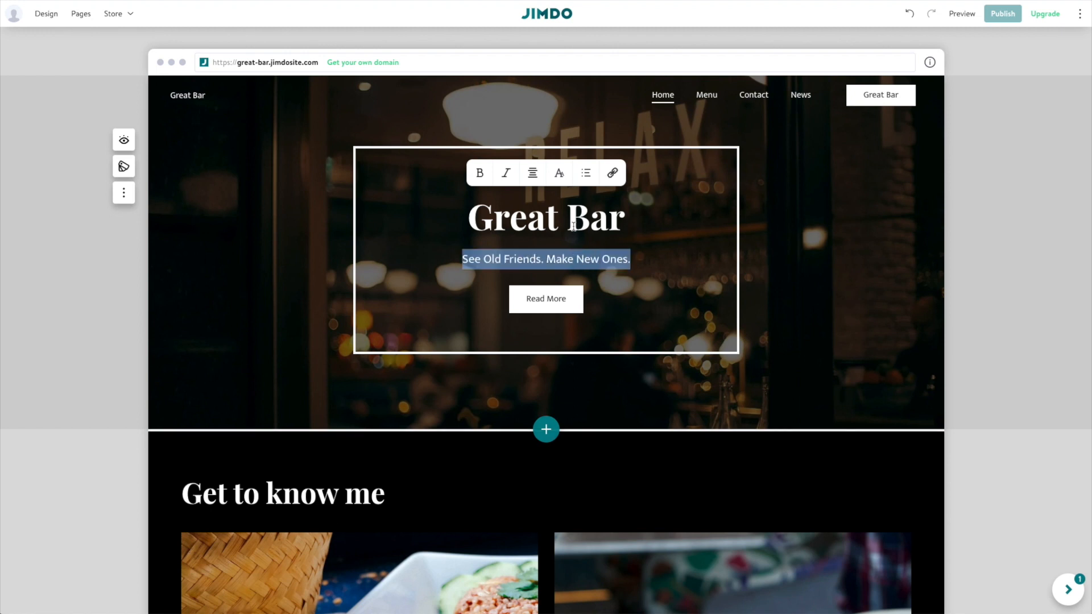
left_click(560, 174)
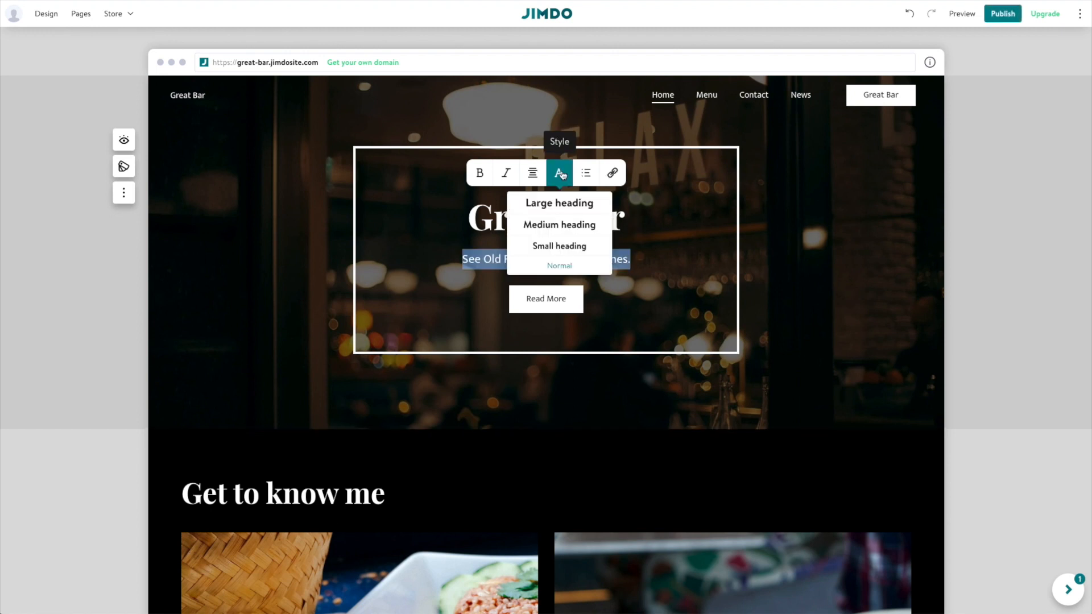
left_click(559, 224)
Make the 'Great Bar' heading a large heading.
left_click(559, 223)
triple_click(559, 223)
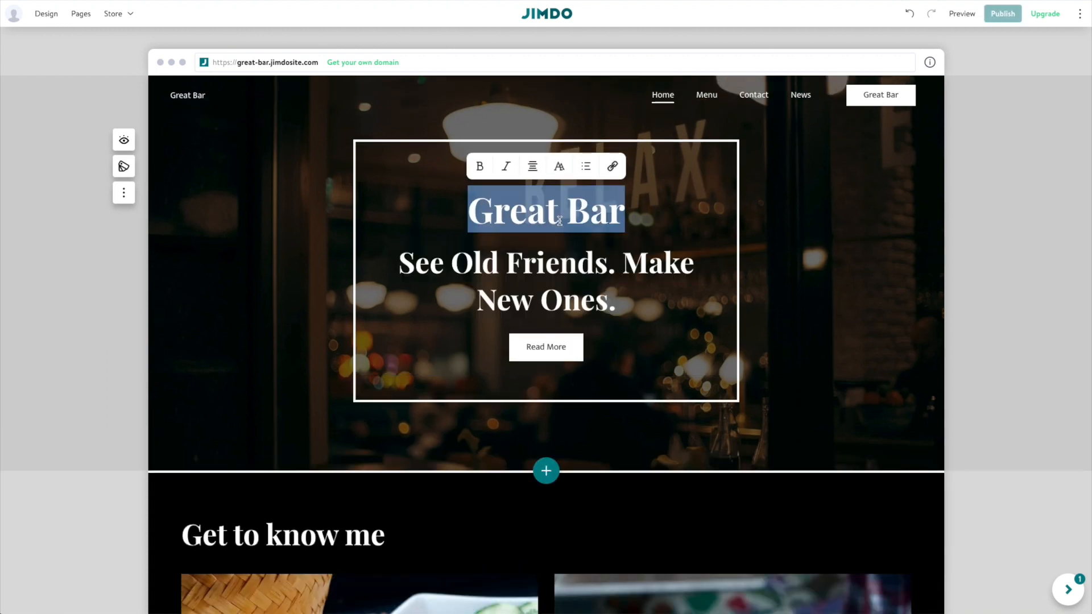
left_click(561, 166)
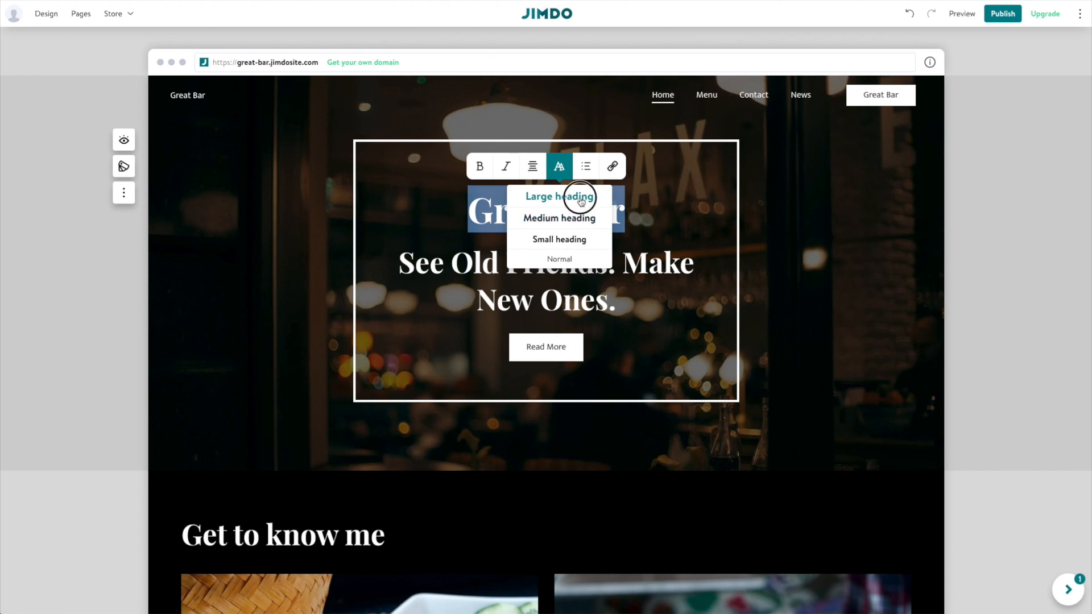
left_click(586, 199)
left_click(538, 269)
Set the cover subheading's text style to Small heading.
triple_click(537, 269)
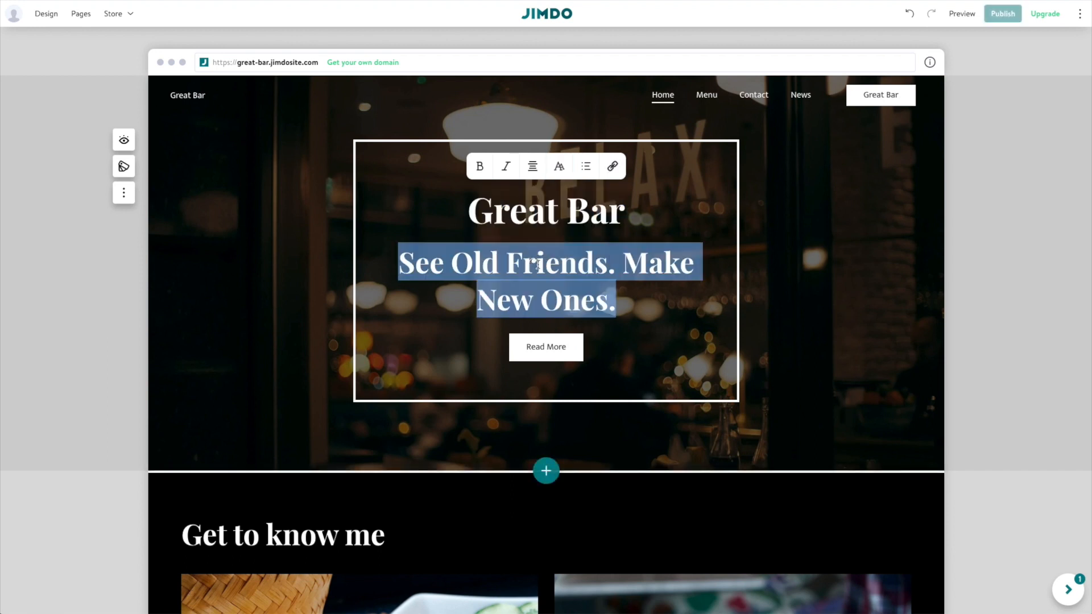
left_click(559, 166)
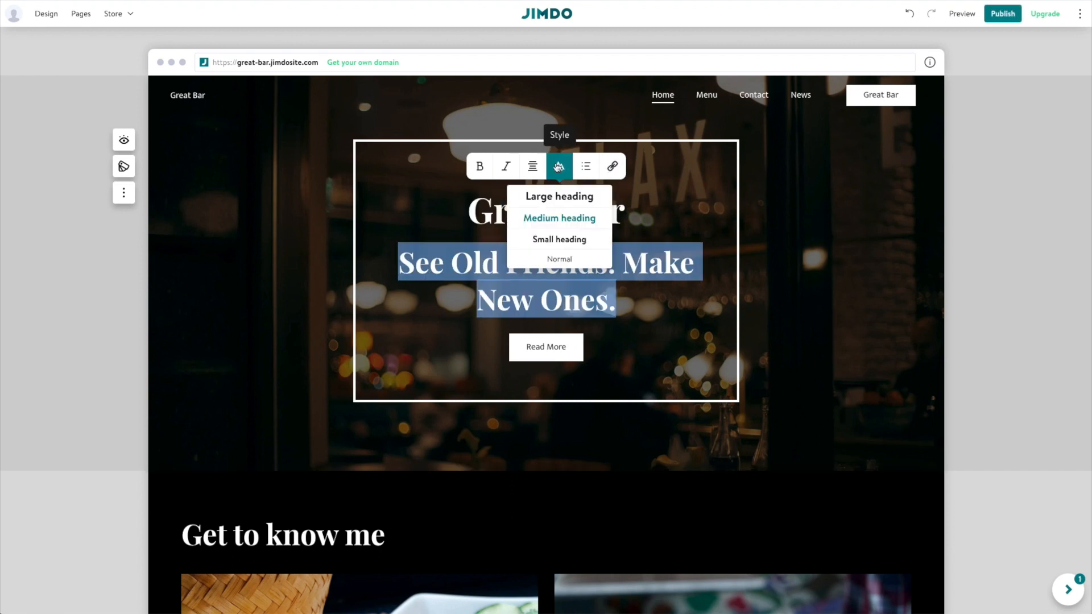
left_click(560, 238)
left_click(619, 291)
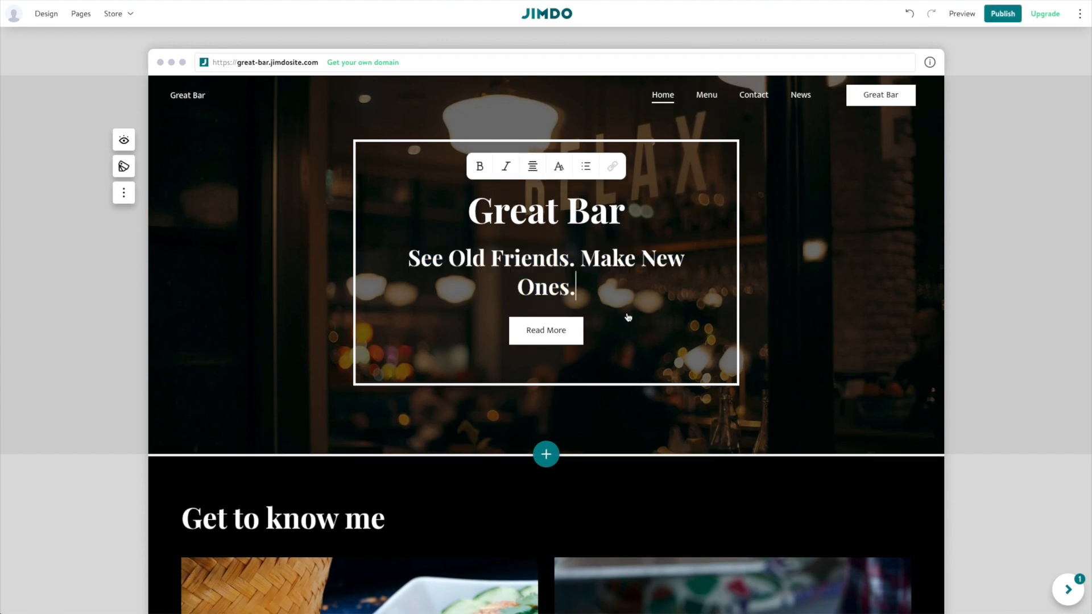
left_click(552, 336)
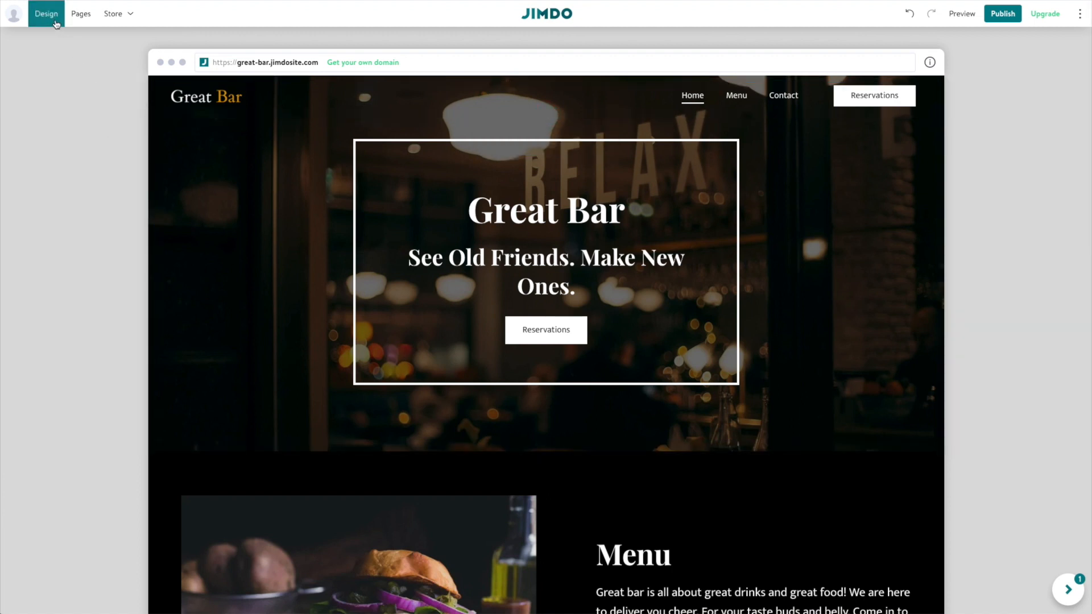
Create the site colour theme from the Great Bar logo image.
left_click(56, 23)
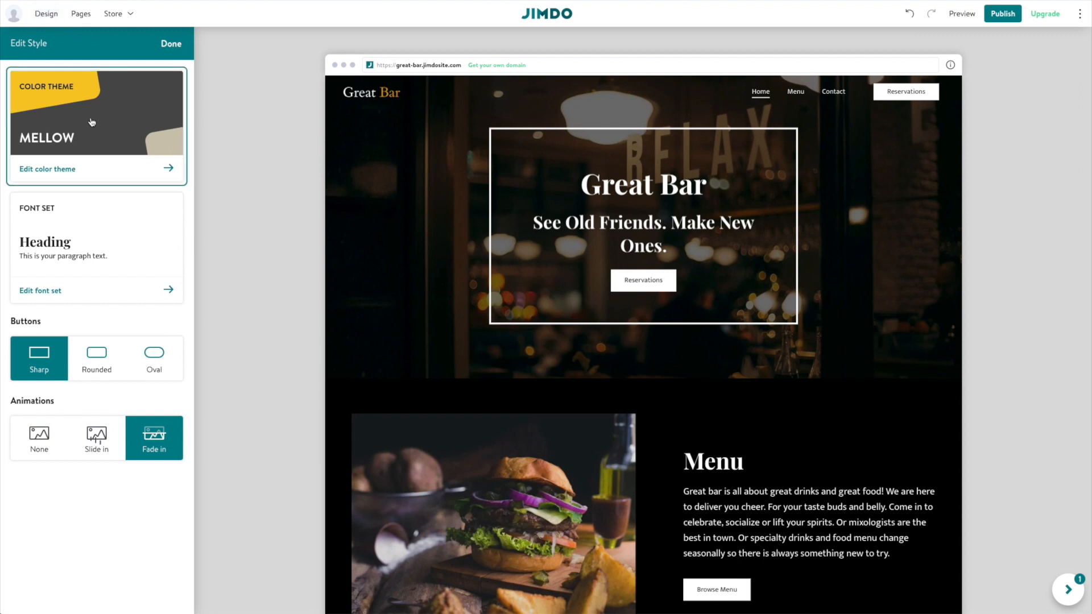
left_click(71, 112)
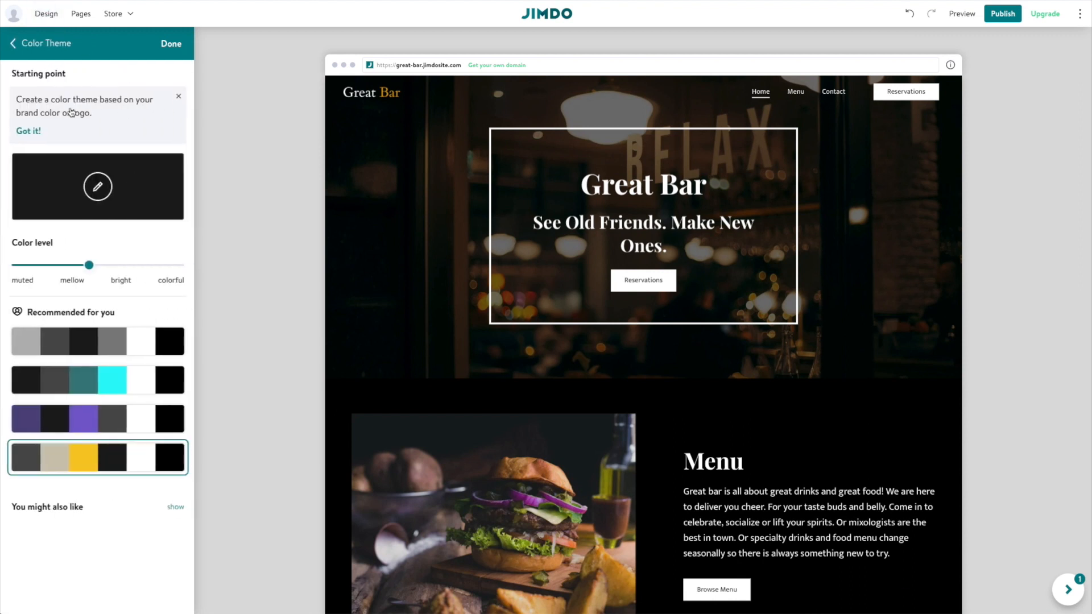
left_click(99, 189)
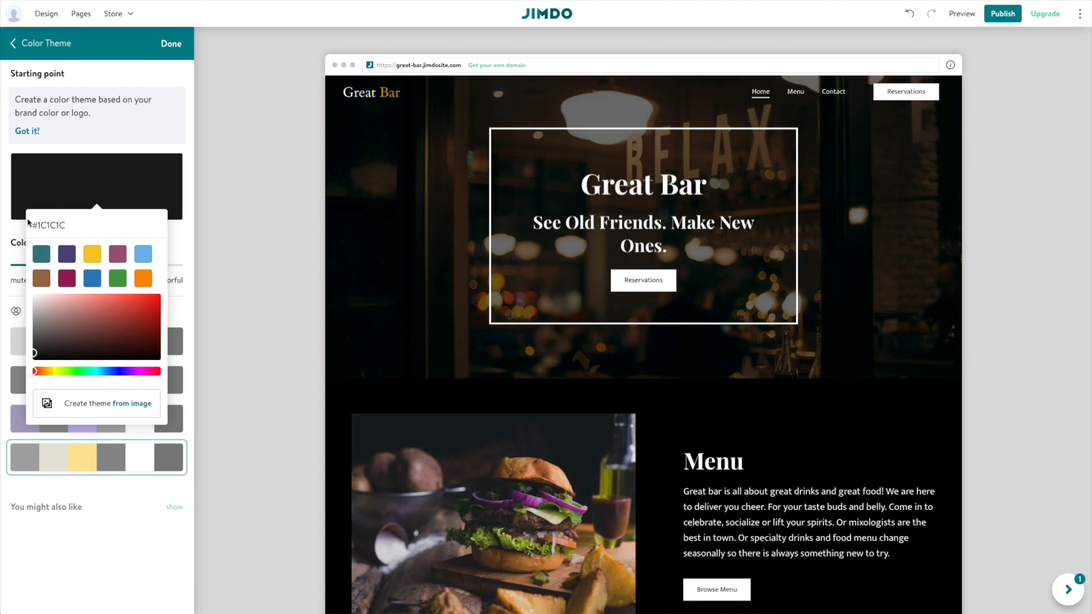
left_click(139, 402)
left_click(485, 260)
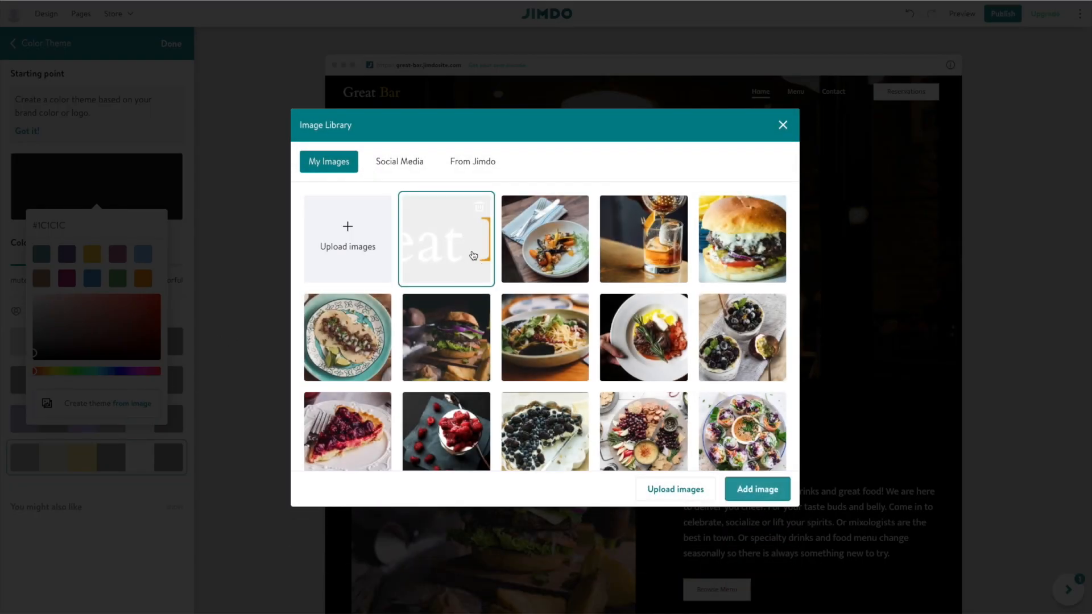
left_click(756, 488)
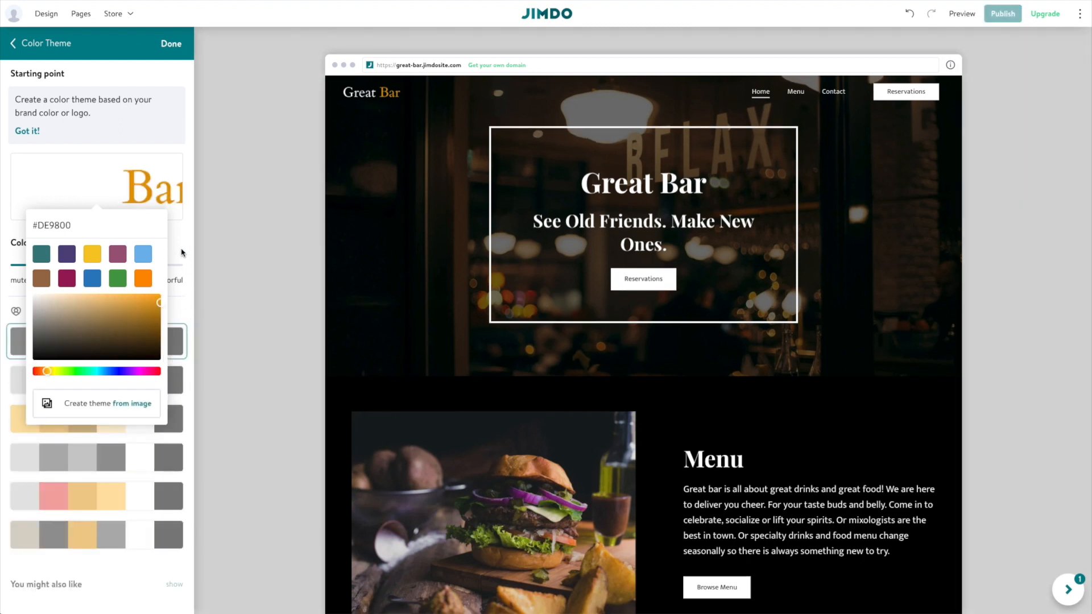
Raise the theme's colour level and finish editing the colour theme.
left_click(182, 250)
mouse_move(138, 203)
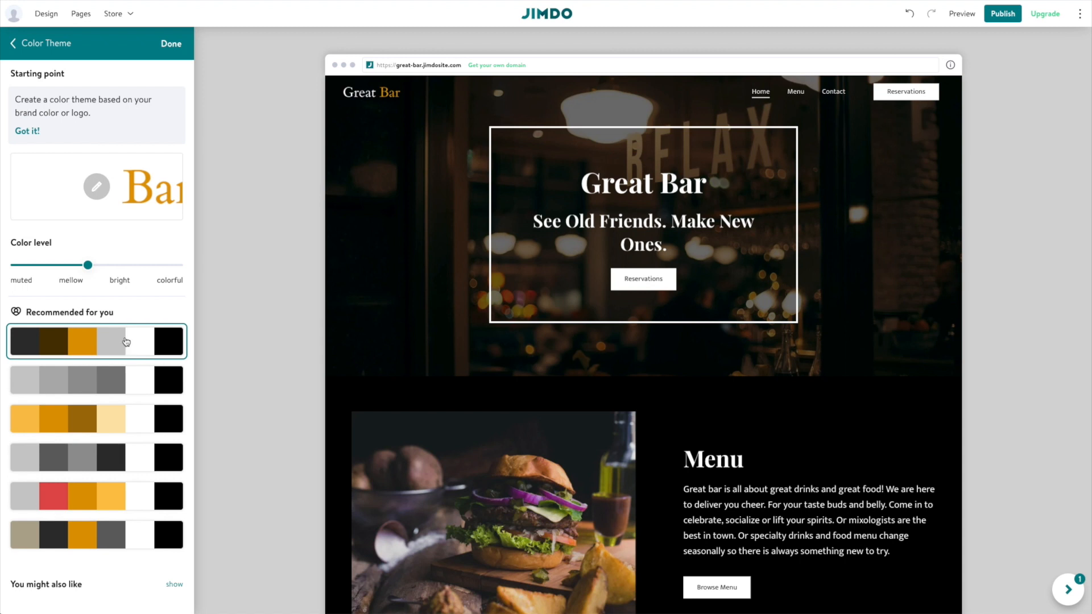
left_click_drag(87, 265, 50, 268)
left_click(170, 43)
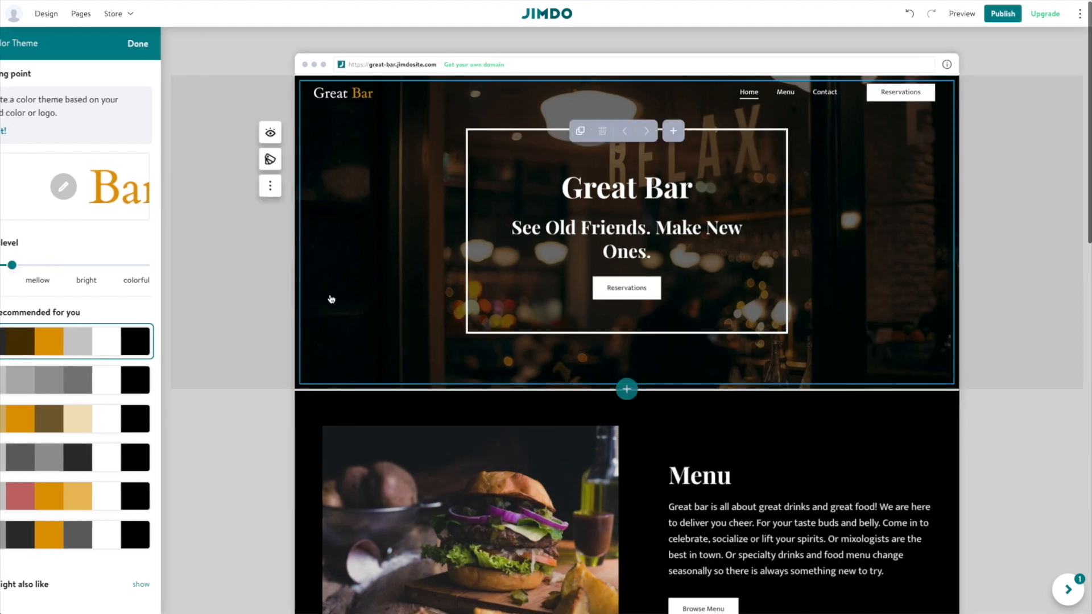
scroll(288, 335, "down", 3)
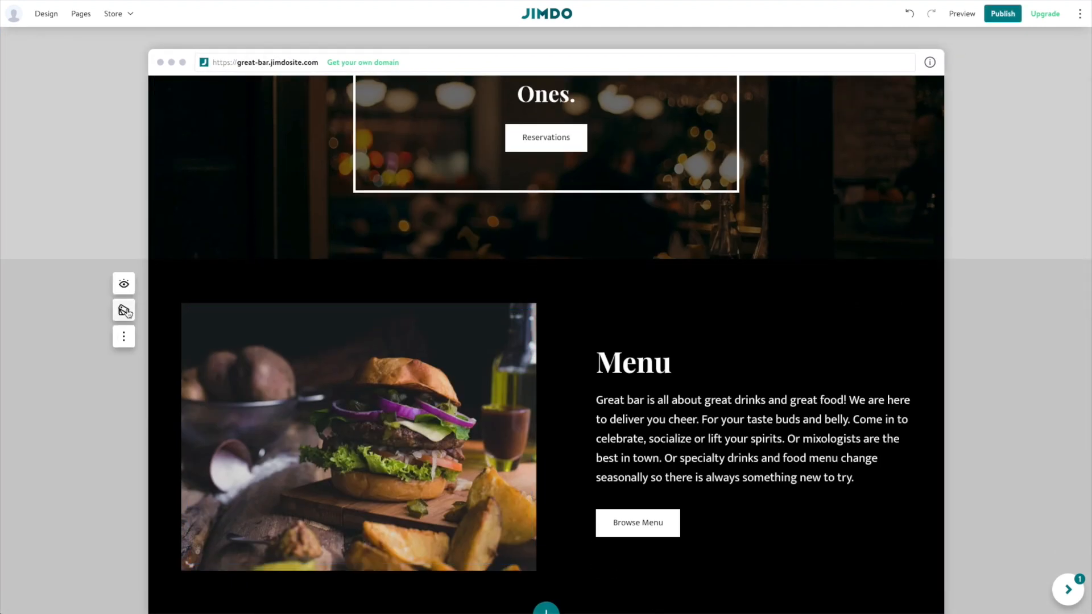
After trying gold and dark brown, set the Menu section's colour scheme to dark grey.
left_click(131, 312)
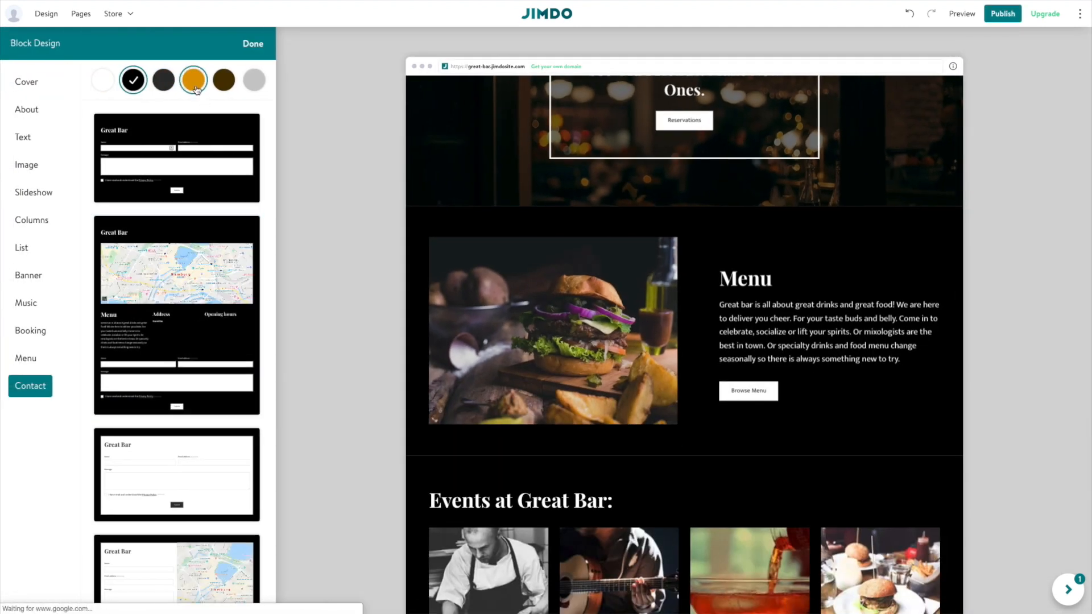
left_click(195, 86)
left_click(224, 82)
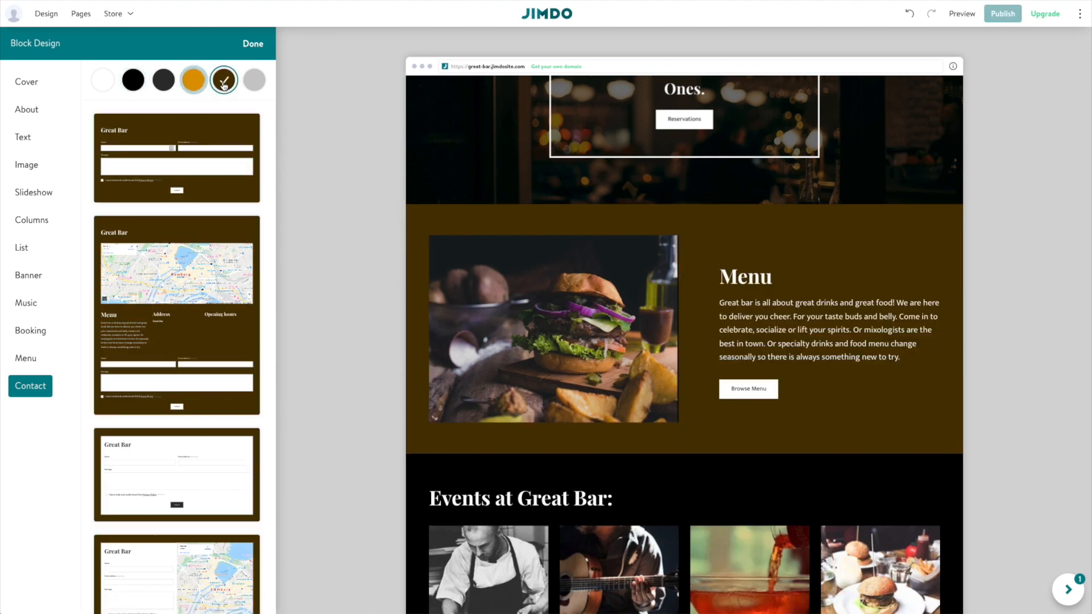
scroll(420, 368, "up", 2)
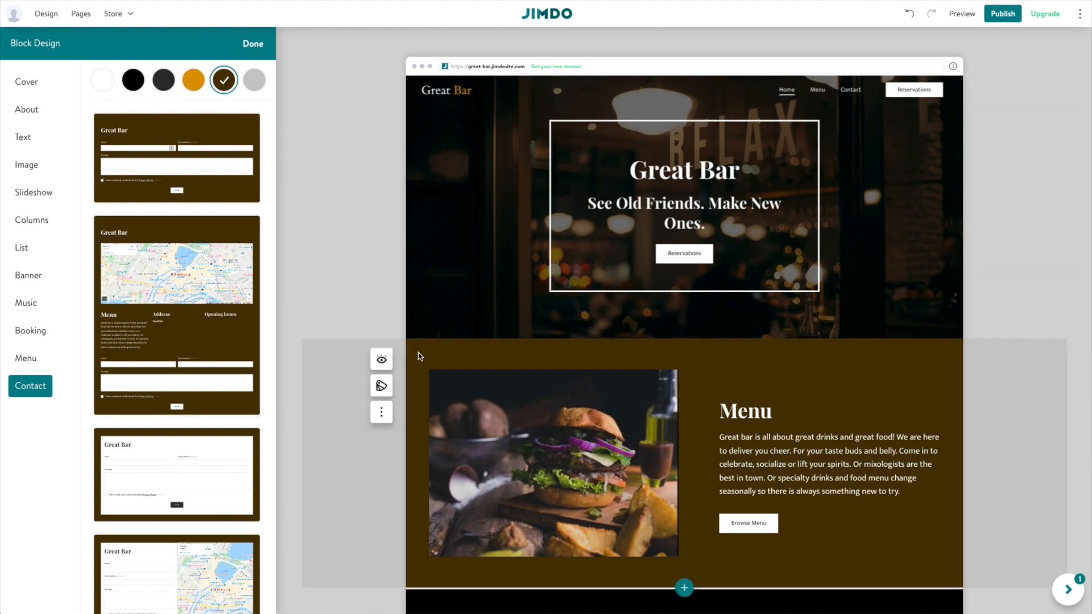
left_click(170, 86)
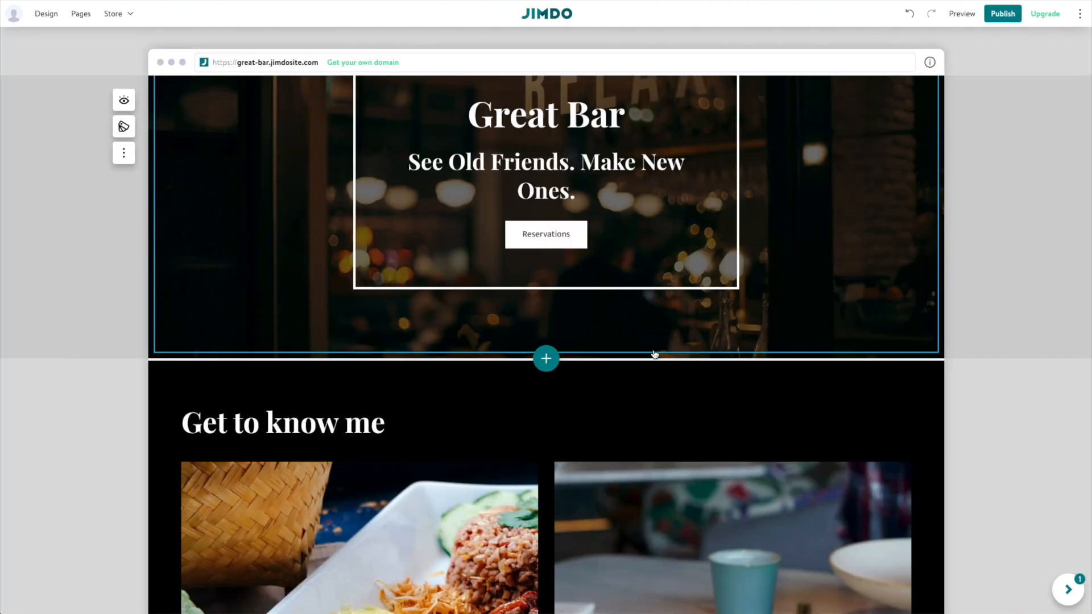
Scroll to the Get to know me section and open its more-options menu.
scroll(654, 356, "down", 2)
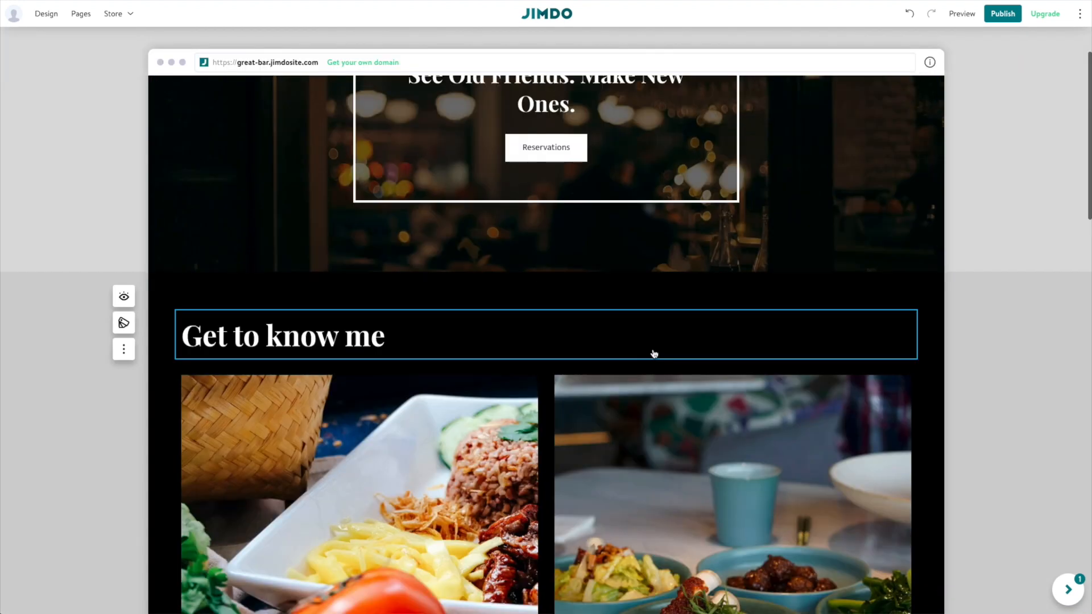
scroll(650, 352, "up", 3)
scroll(650, 352, "down", 1)
scroll(649, 352, "up", 1)
scroll(650, 352, "down", 3)
scroll(397, 543, "down", 2)
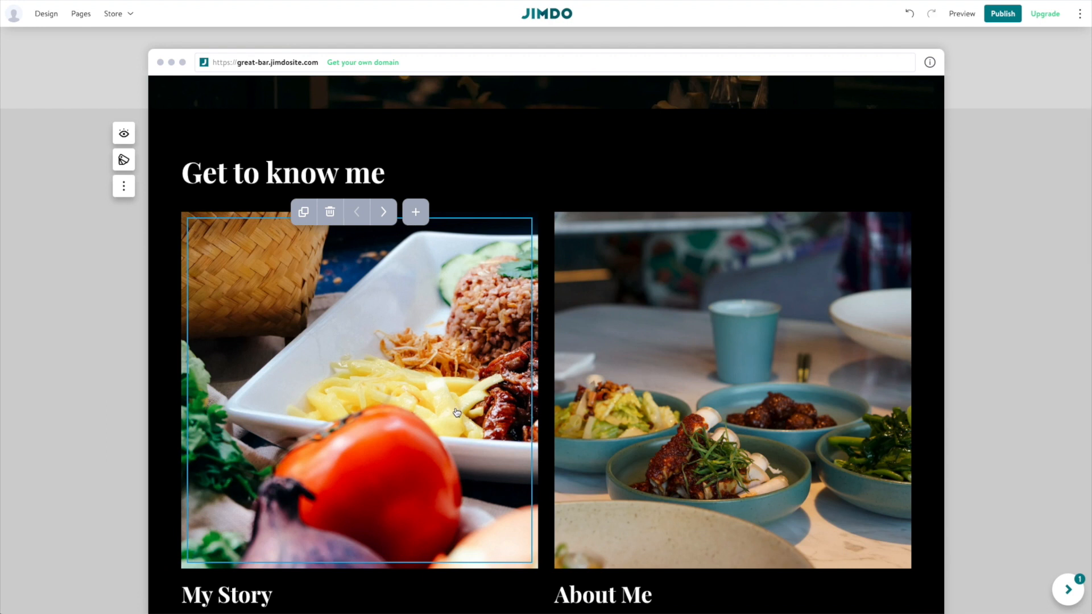
scroll(522, 376, "down", 1)
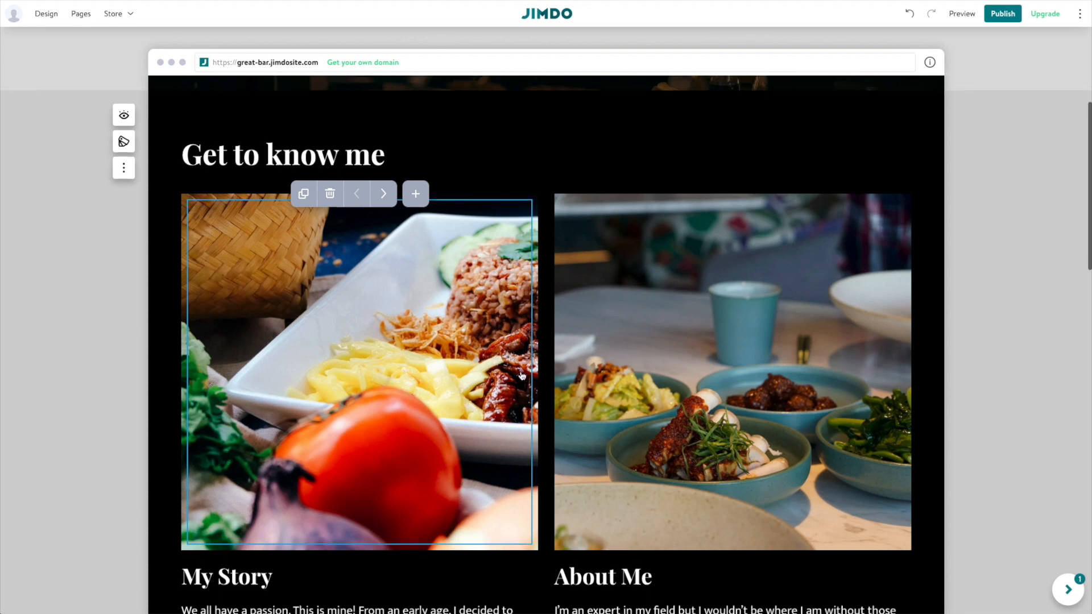
scroll(522, 375, "down", 2)
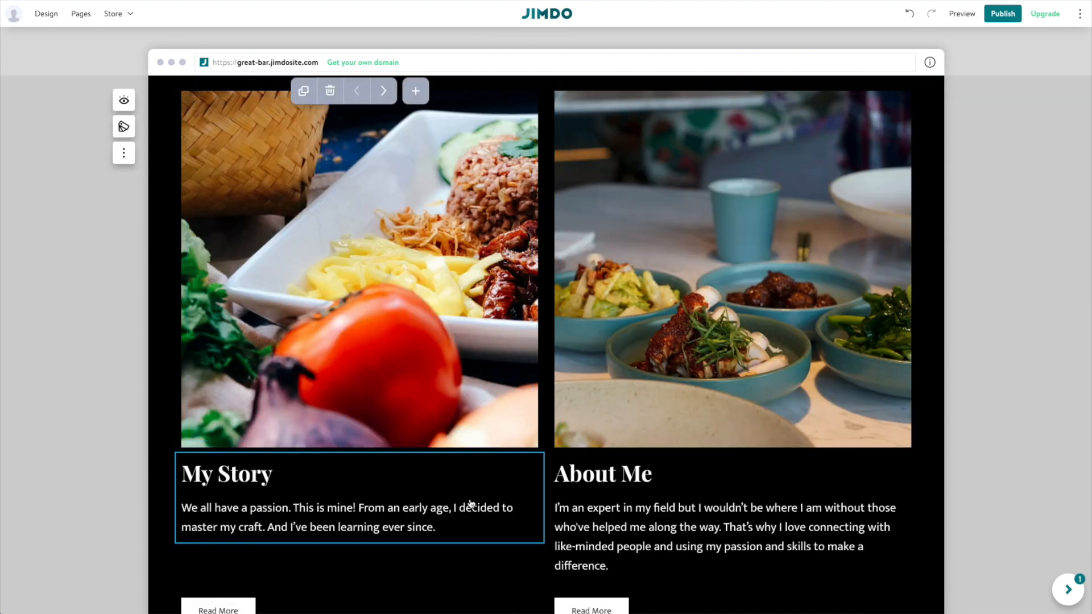
scroll(469, 506, "down", 1)
scroll(490, 514, "up", 7)
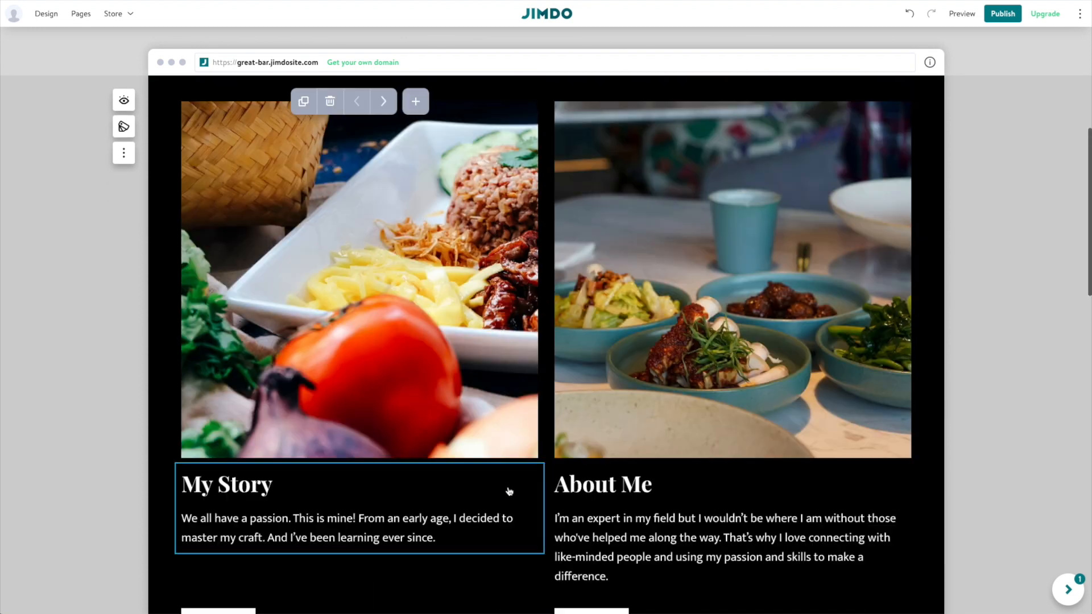
scroll(509, 491, "down", 2)
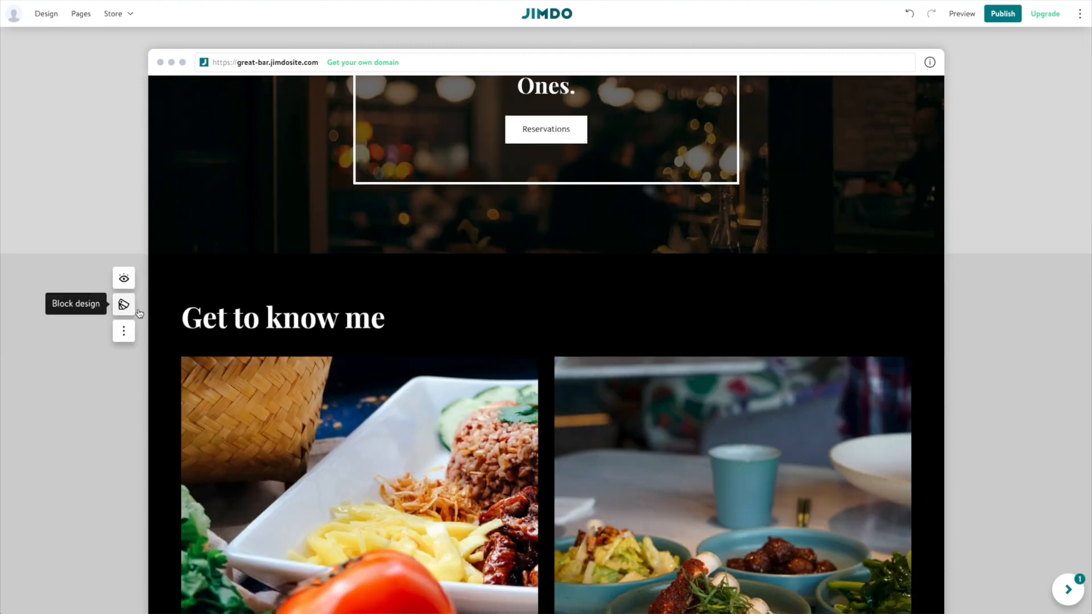
scroll(274, 349, "down", 1)
scroll(274, 349, "up", 1)
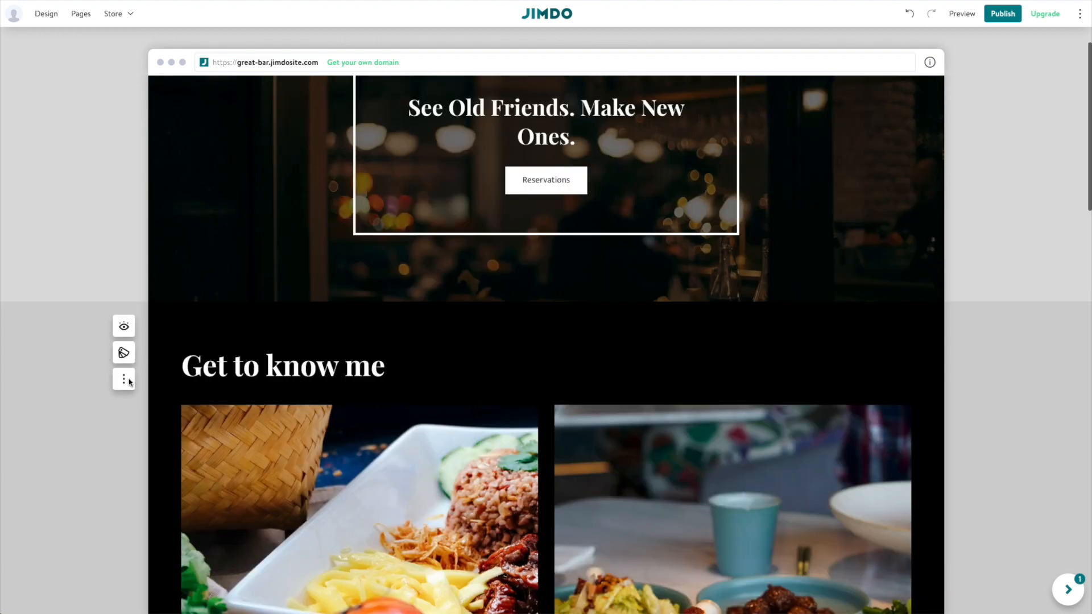
left_click(123, 386)
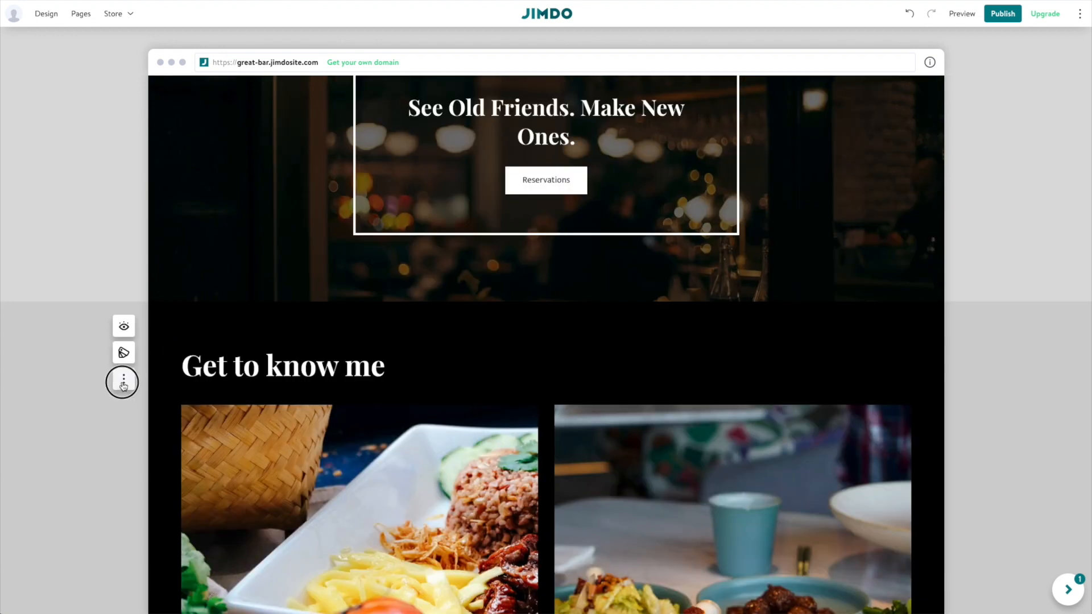
Delete the Get to know me section and paste the Great Bar description into the Menu paragraph.
left_click(123, 407)
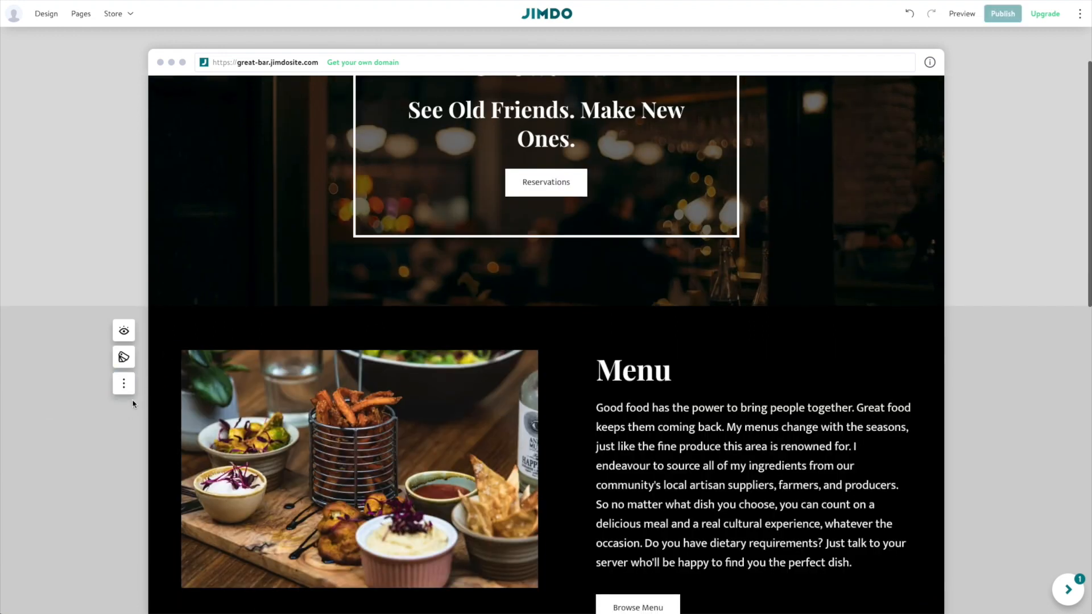
scroll(319, 398, "down", 3)
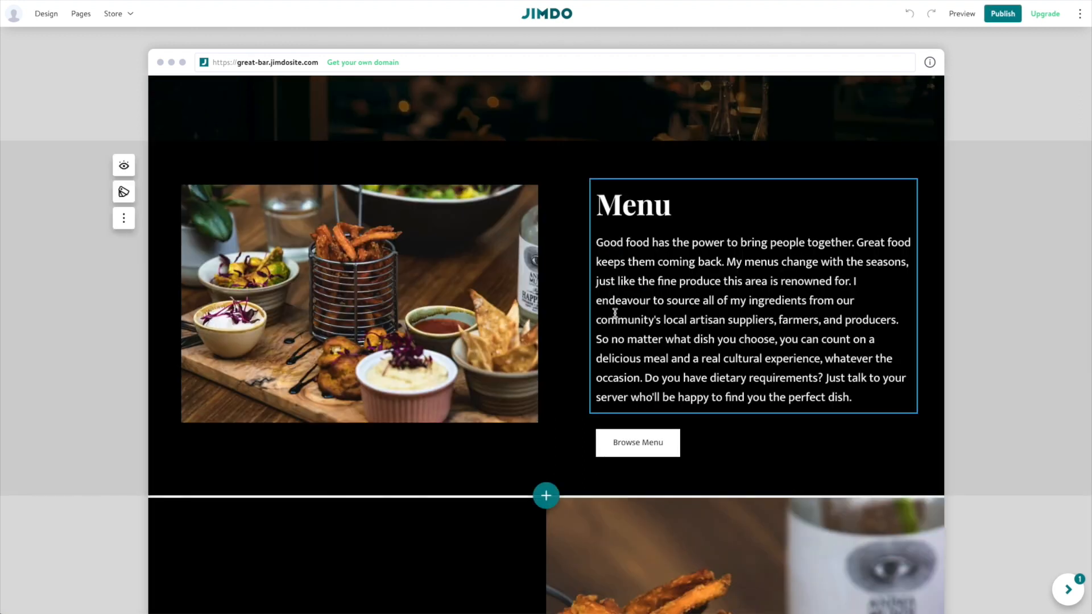
triple_click(615, 312)
type("Great bar is all about great drinks and great food! We are here to deliver you cheer. For your taste buds and belly. Come in to celebrate, socialize or lift your spirits. Or mixologists are the best in town. Or specialty drinks and food menu change seasonally so there is always something new to try.")
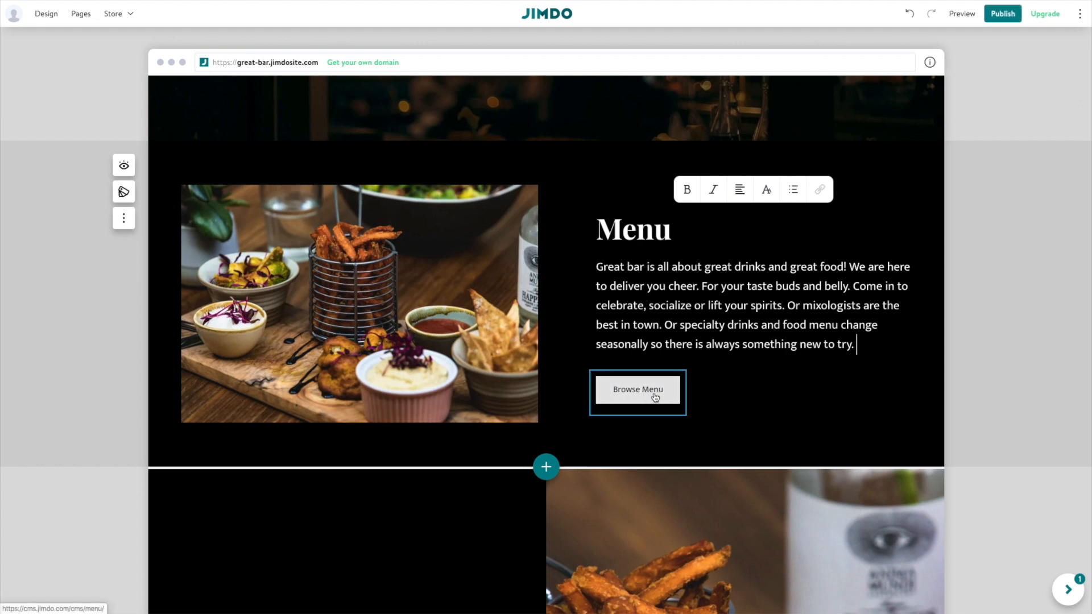
Replace the Menu section's food photo with the burger image from the library.
left_click(386, 256)
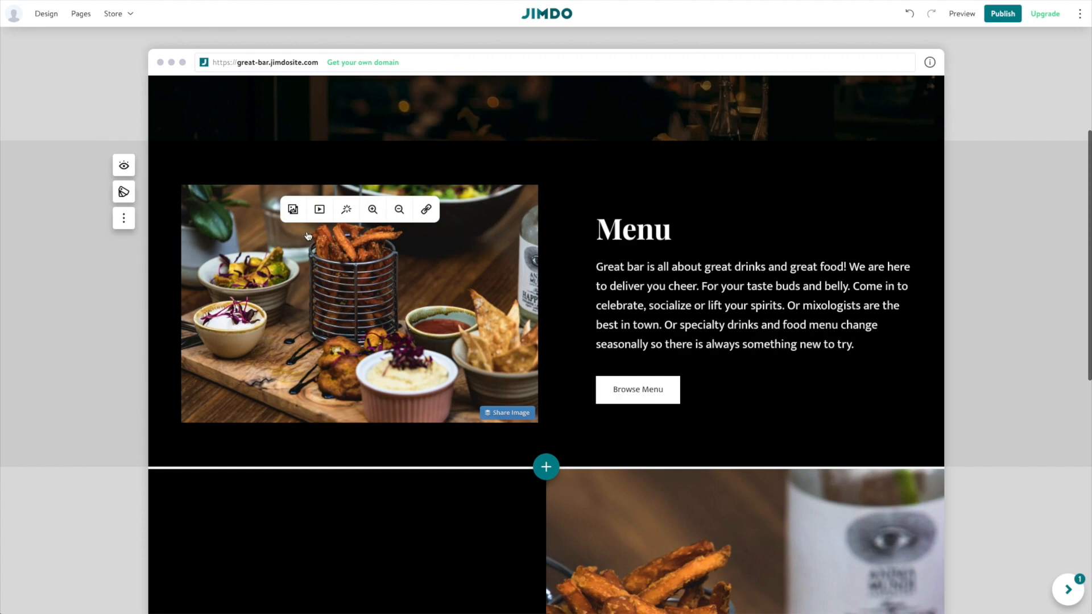
left_click(290, 209)
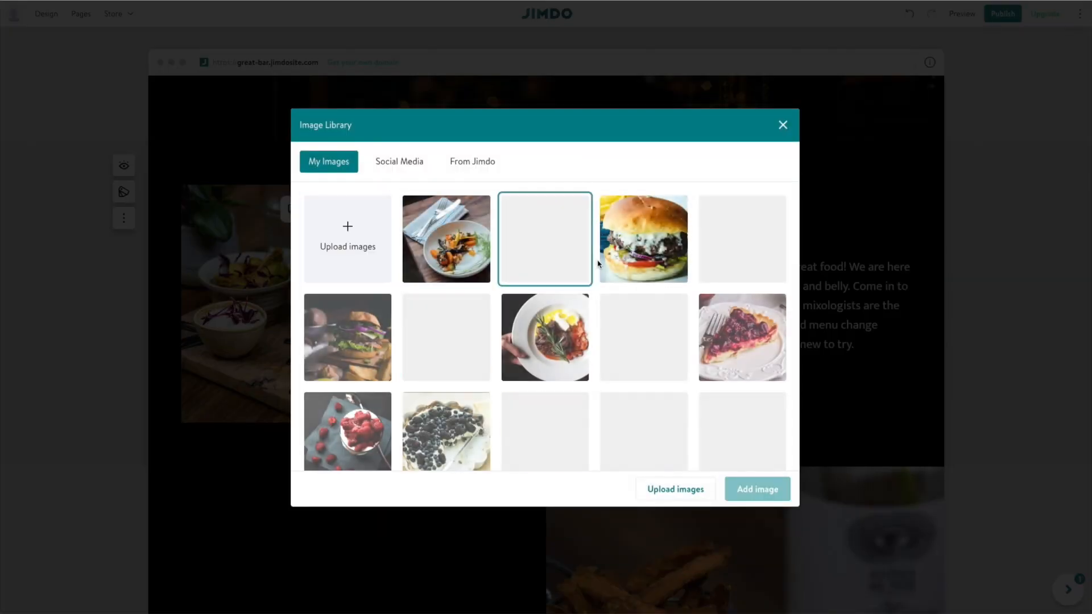
left_click(344, 328)
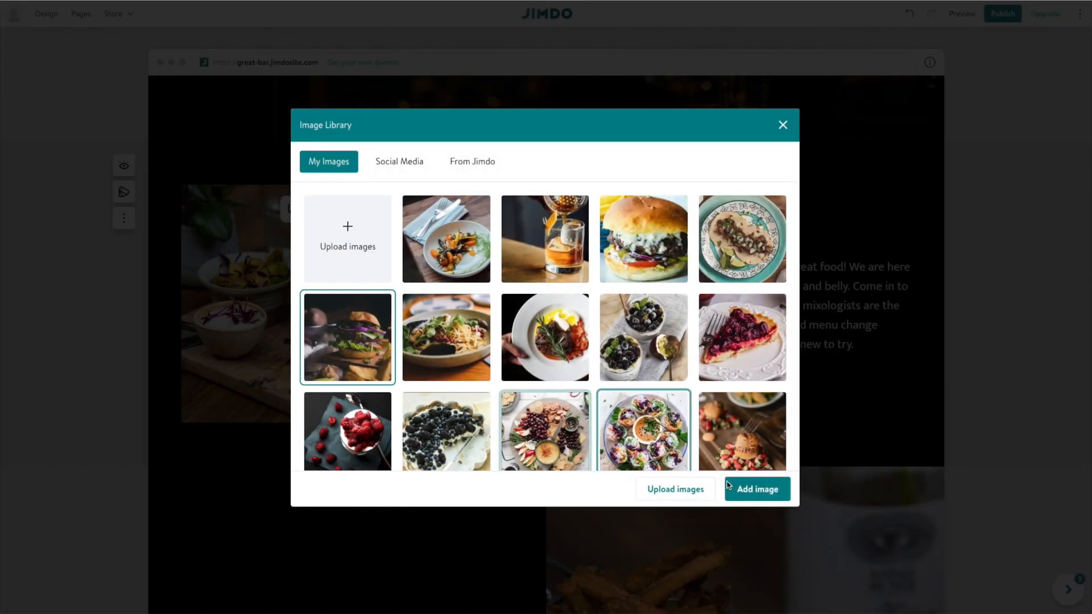
left_click(762, 498)
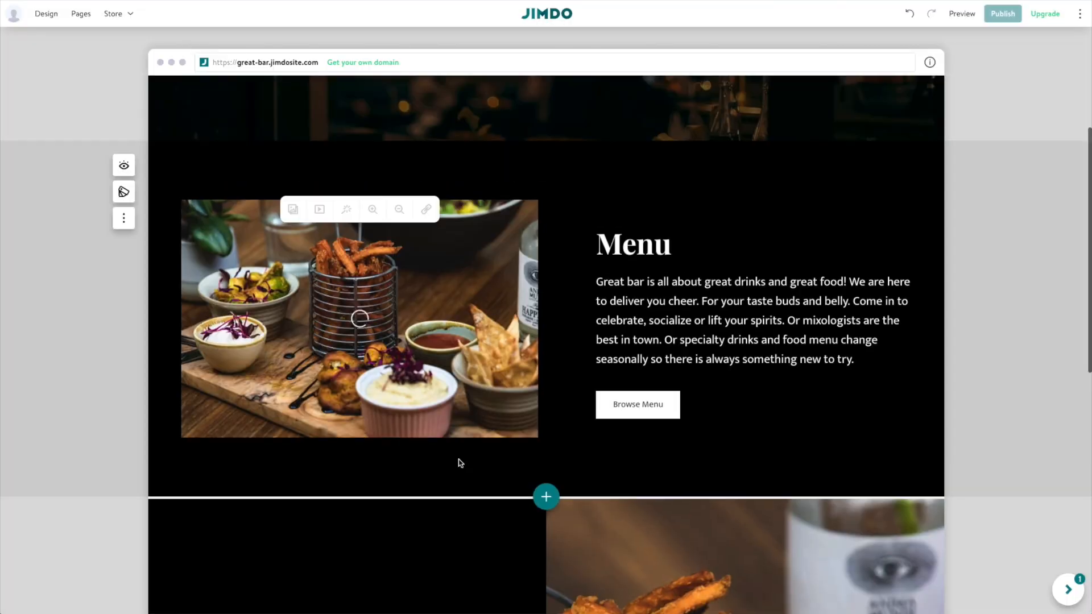
Delete the Hire me section below the Menu section.
scroll(517, 391, "down", 2)
scroll(517, 391, "down", 4)
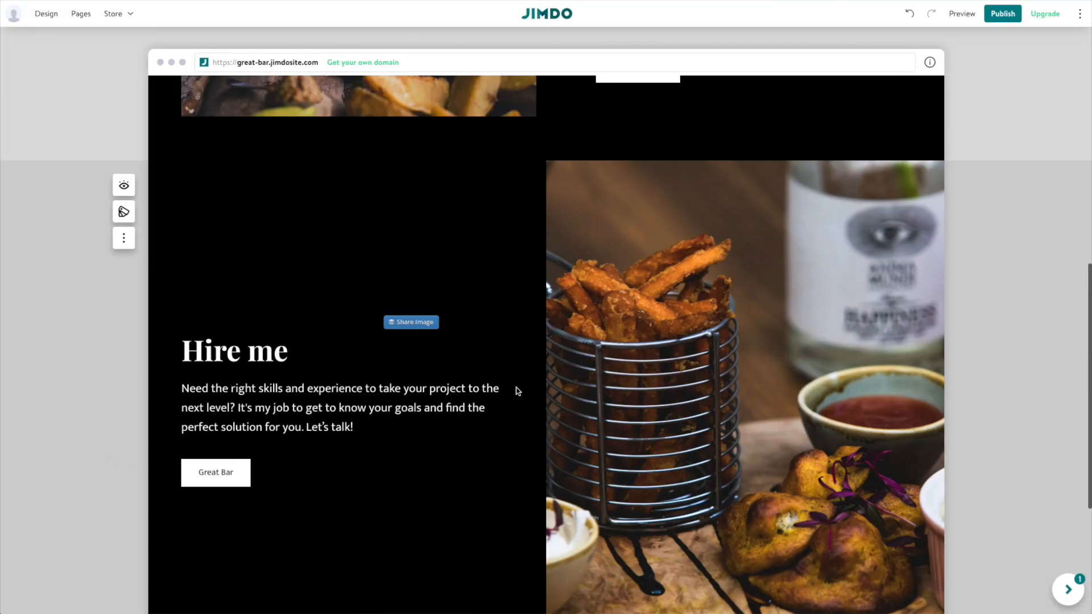
left_click(124, 238)
left_click(124, 267)
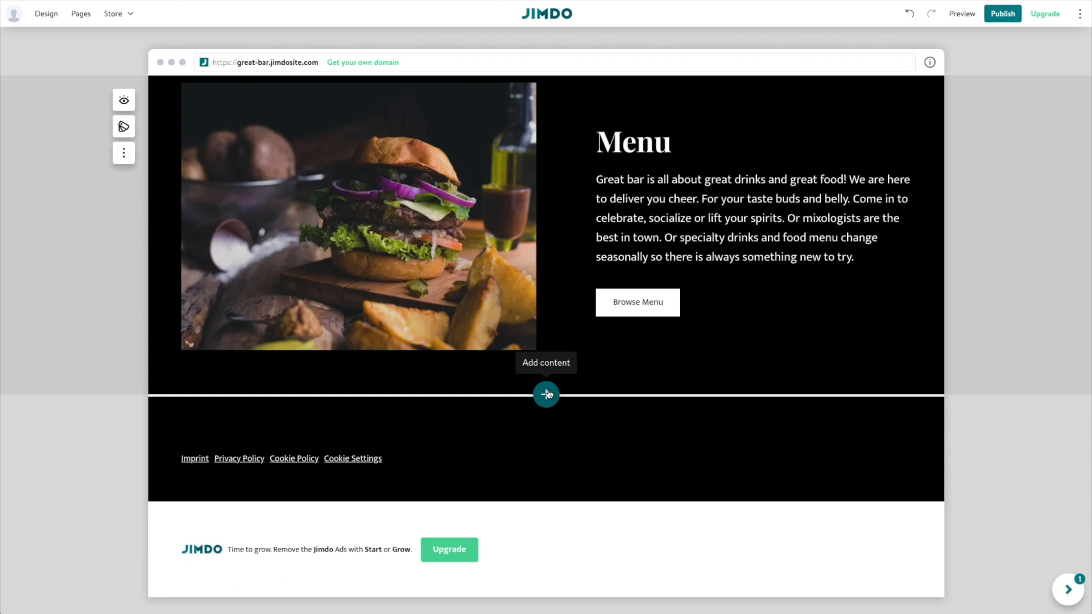
Browse the Columns blocks, preview dark grey, yellow and beige, and choose black styling.
left_click(546, 394)
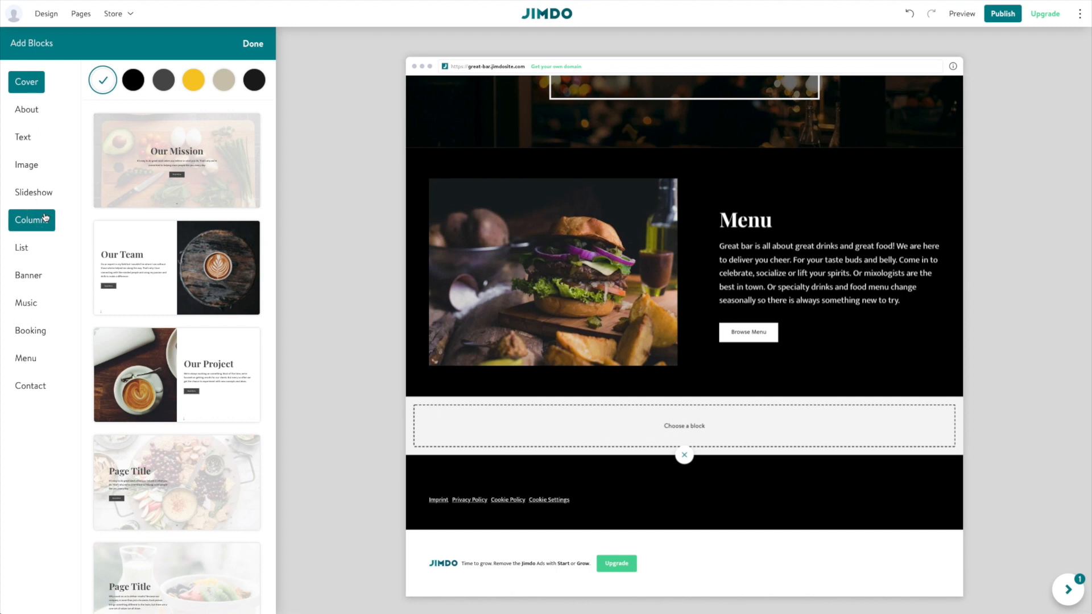
left_click(46, 218)
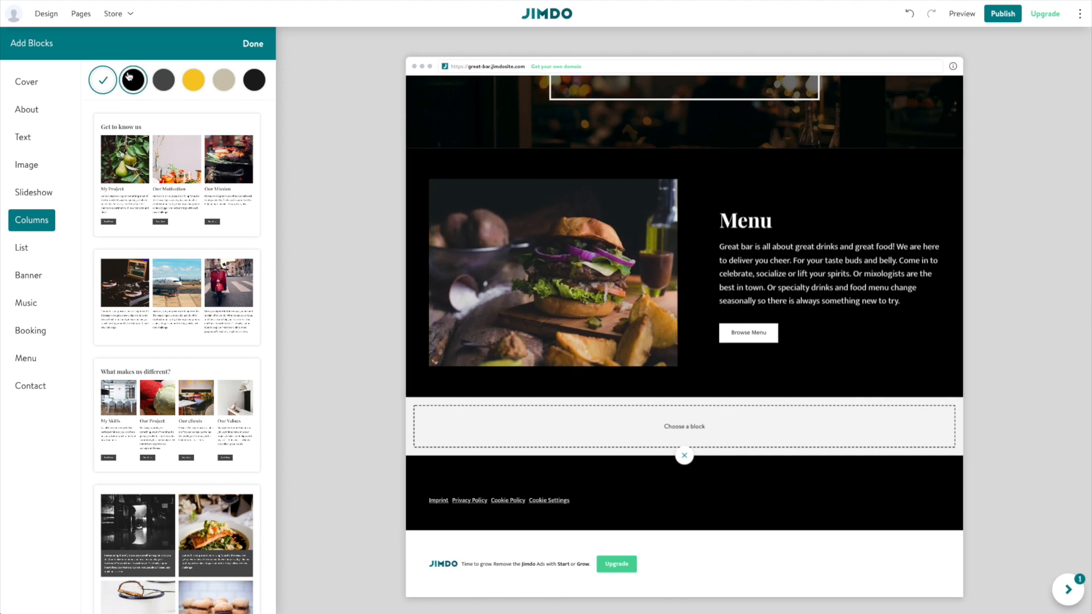
left_click(131, 76)
left_click(163, 80)
left_click(194, 79)
left_click(221, 80)
left_click(134, 80)
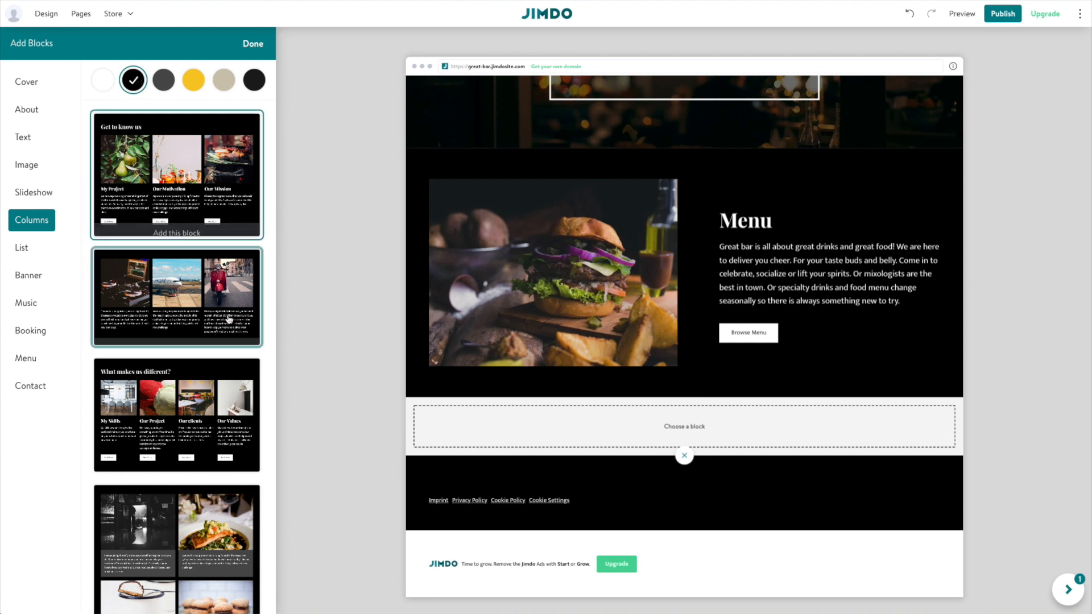
Add the four-column 'What makes us different?' block below the Menu section.
scroll(241, 359, "down", 5)
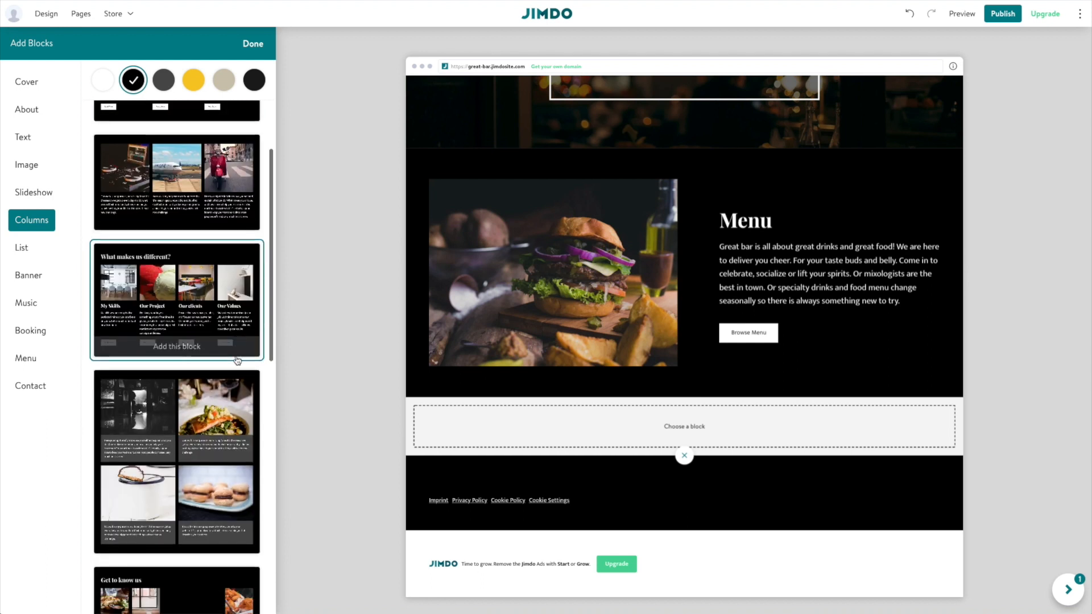
scroll(235, 358, "up", 5)
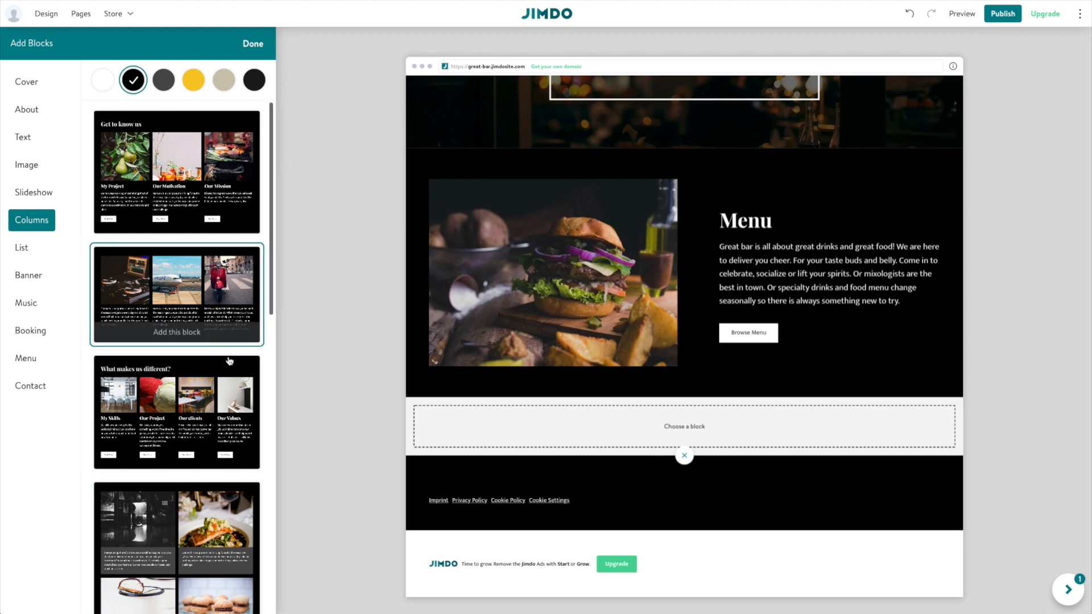
left_click(212, 405)
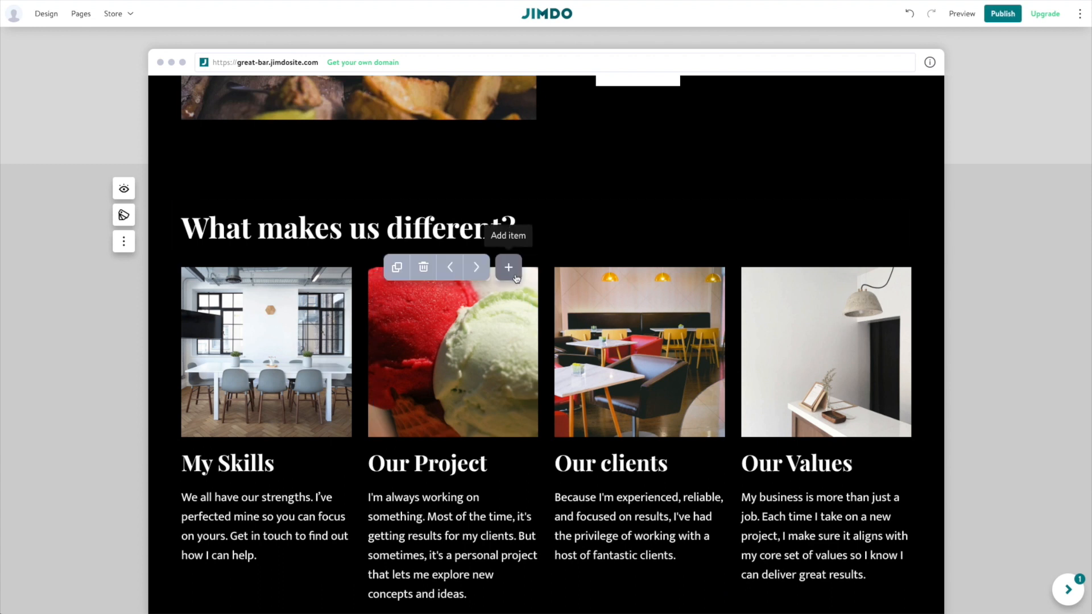
Rename the block heading to 'Events at Great Bar:' and put the chef photo in the first card.
triple_click(331, 225)
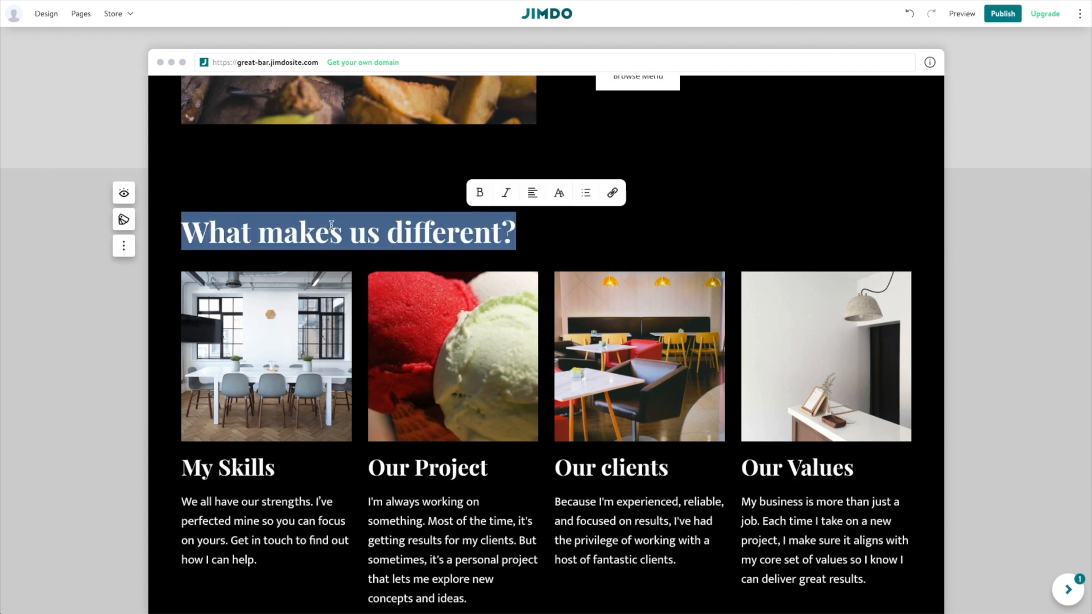
type("Events at Great Bar:")
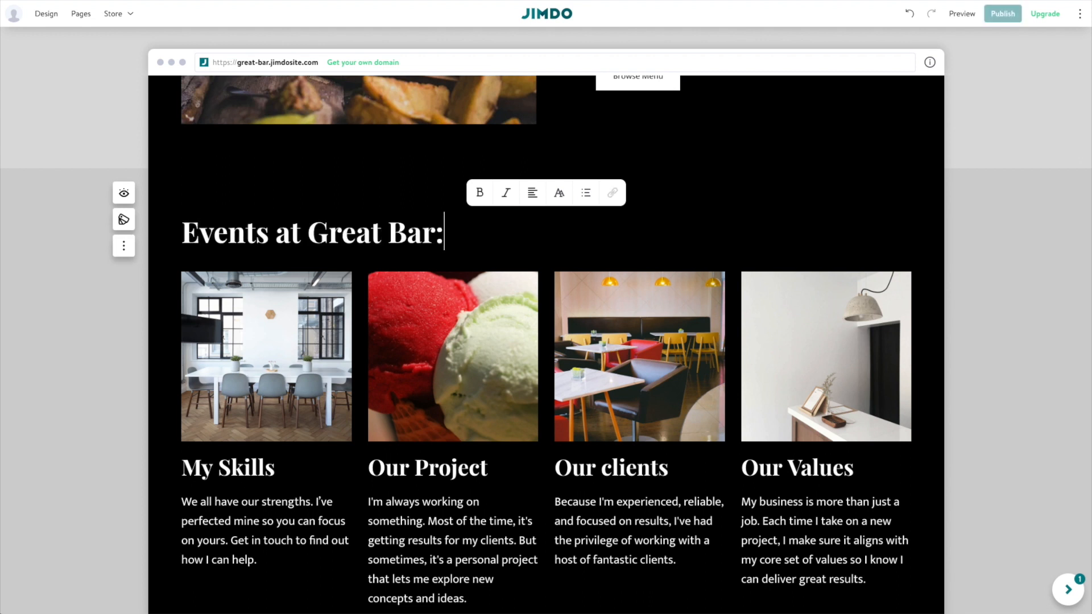
left_click(311, 337)
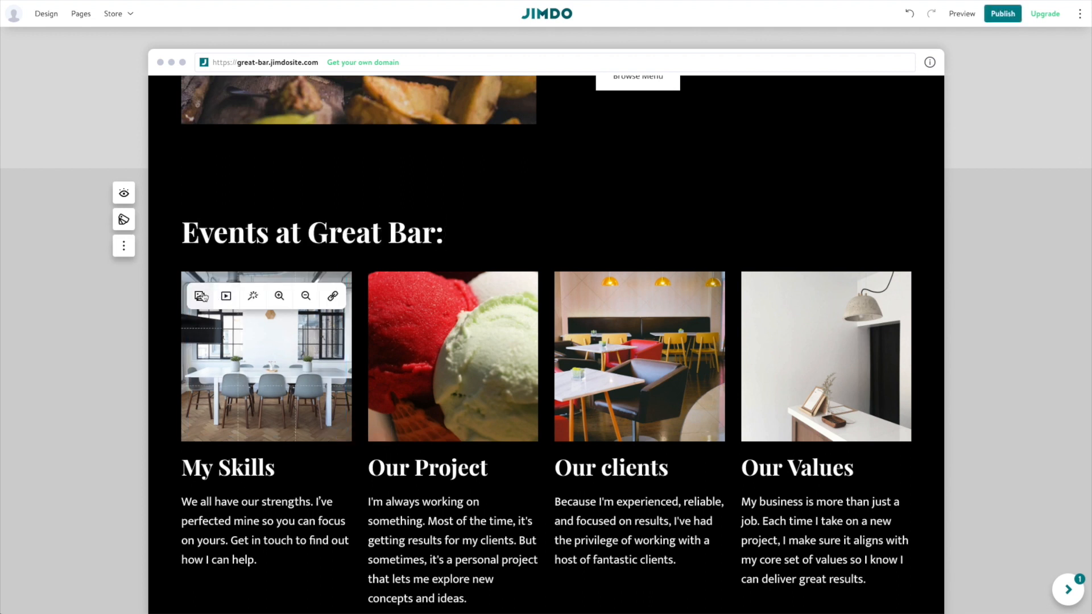
left_click(200, 295)
scroll(509, 357, "down", 3)
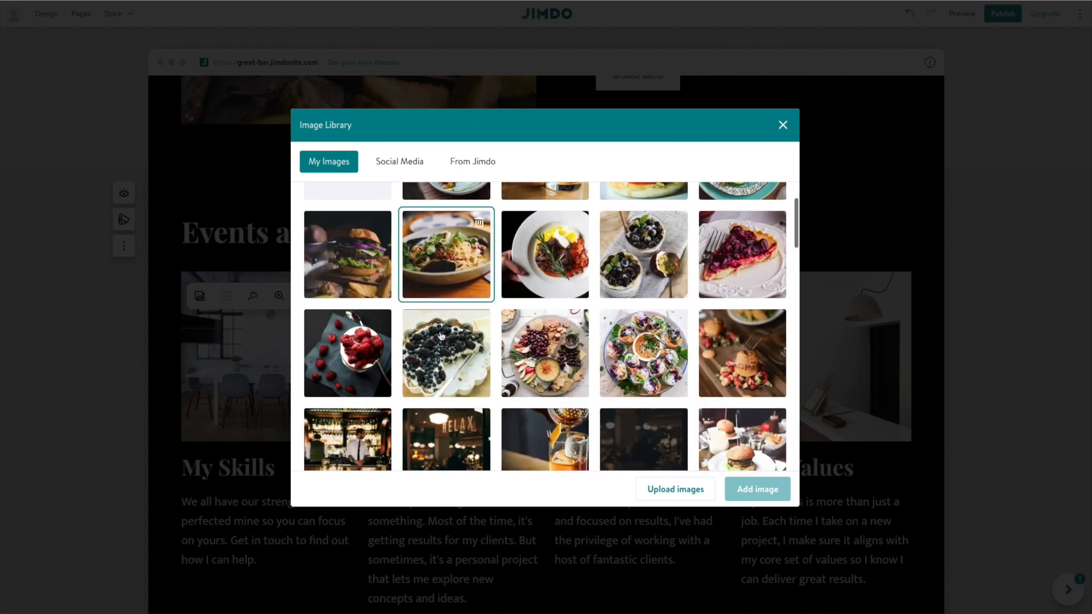
left_click(633, 424)
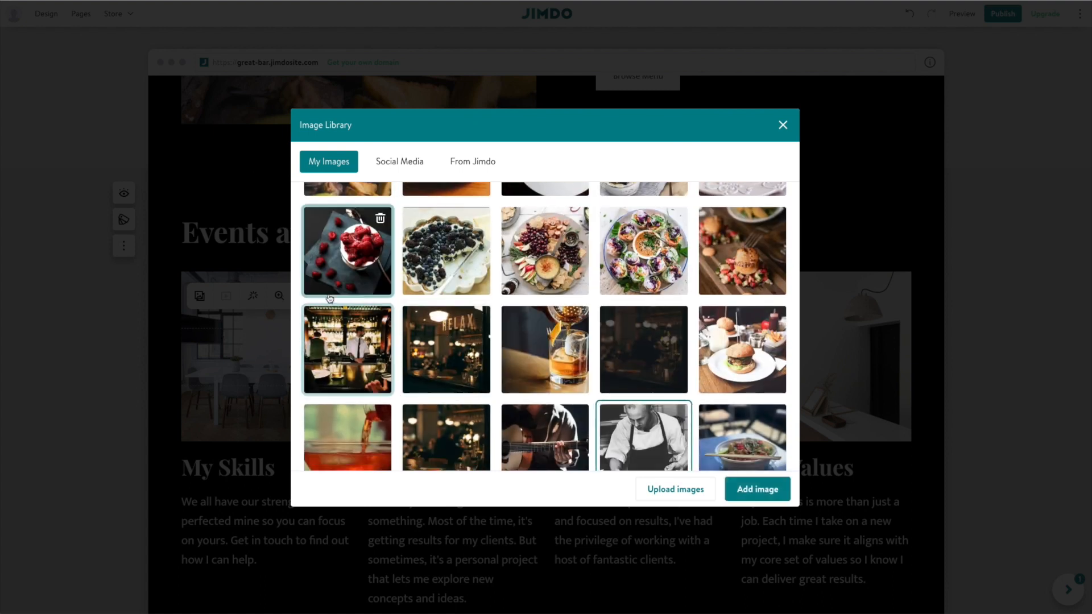
left_click(751, 494)
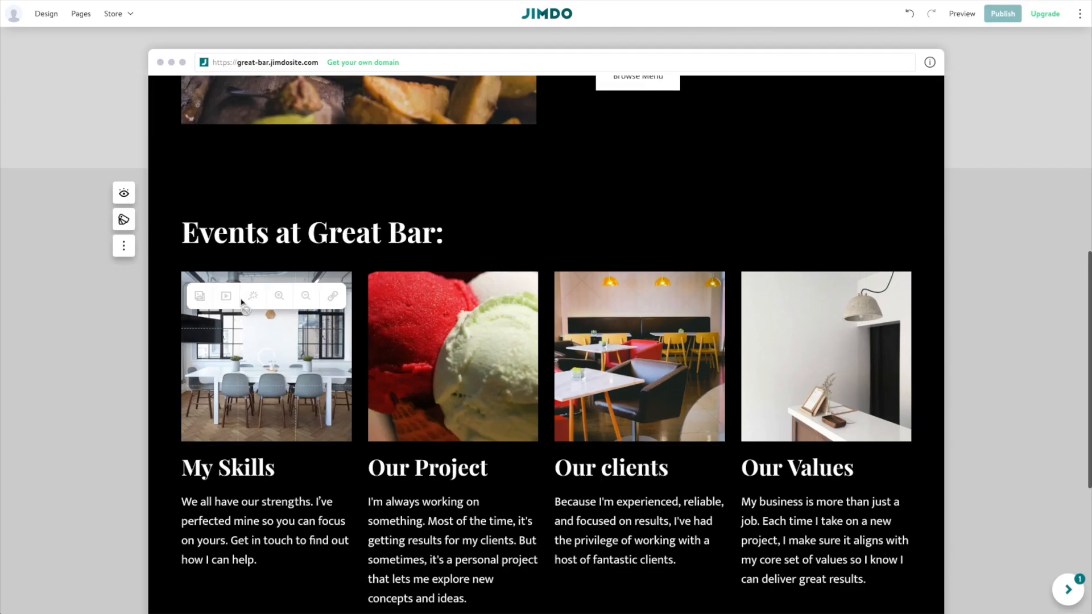
scroll(234, 409, "down", 1)
Rename the first card's My Skills heading to 'Chefs Table'.
left_click(237, 406)
triple_click(237, 406)
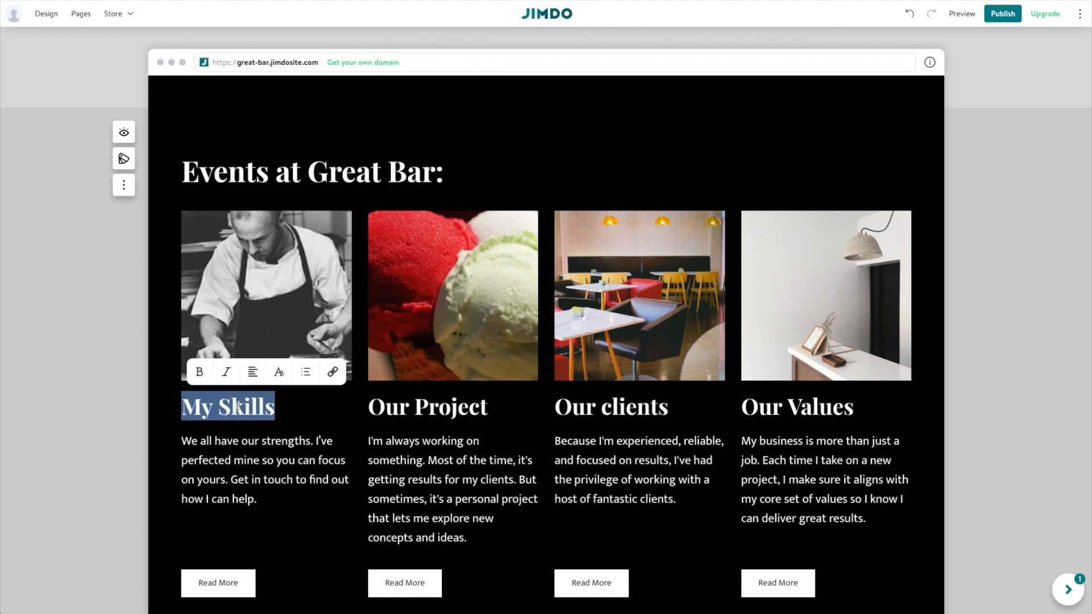
type("C")
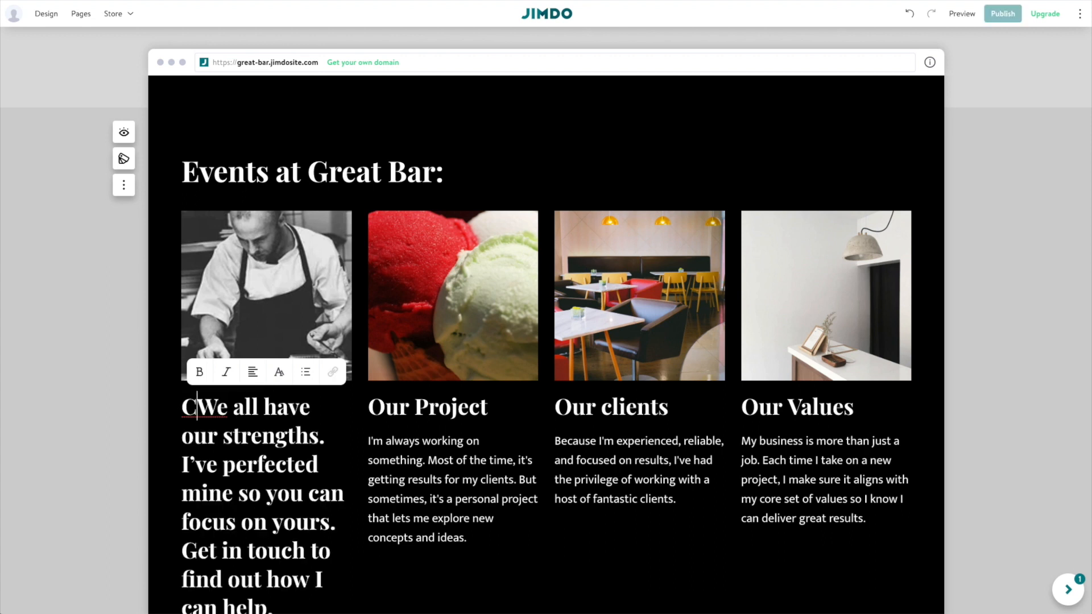
key("ctrl+z")
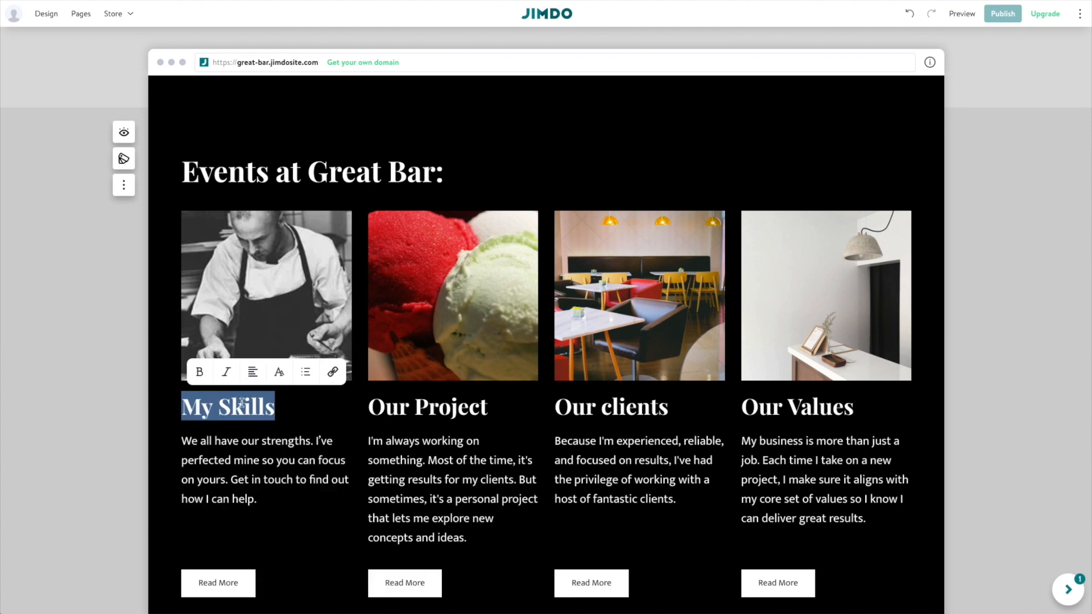
left_click_drag(264, 405, 189, 404)
type("Chef")
key("Right")
type("Tabel")
key("BackSpace")
key("BackSpace")
type("le")
Replace the first card's description with the event text and bold 'Reservations required'.
left_click_drag(257, 499, 170, 441)
type("Enjoy a Meal at our Chef table. Reservations required Thursday 22 Jan.")
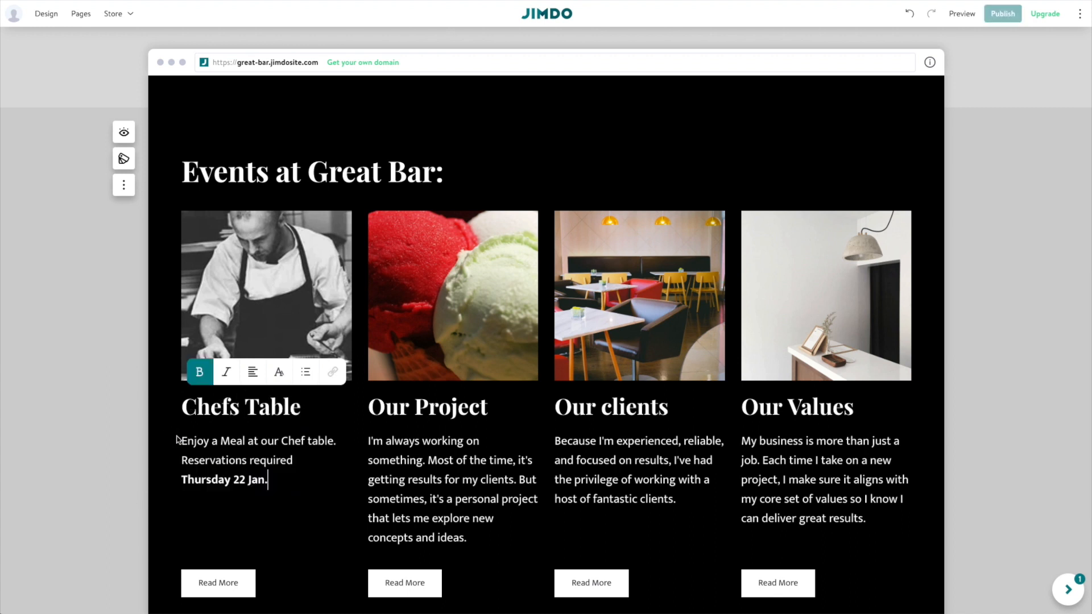
left_click_drag(292, 460, 176, 461)
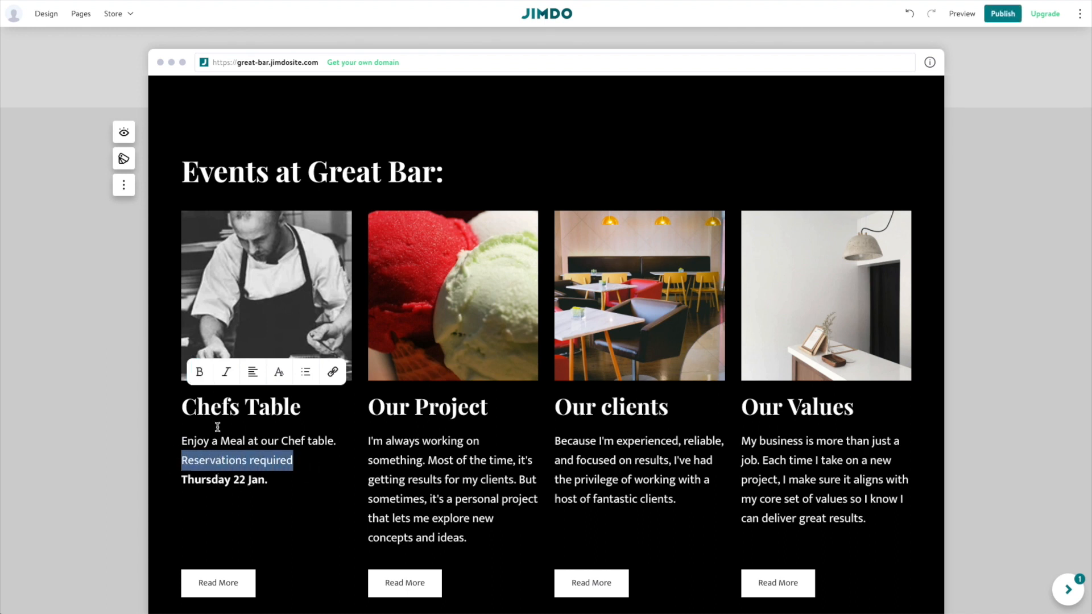
left_click(199, 371)
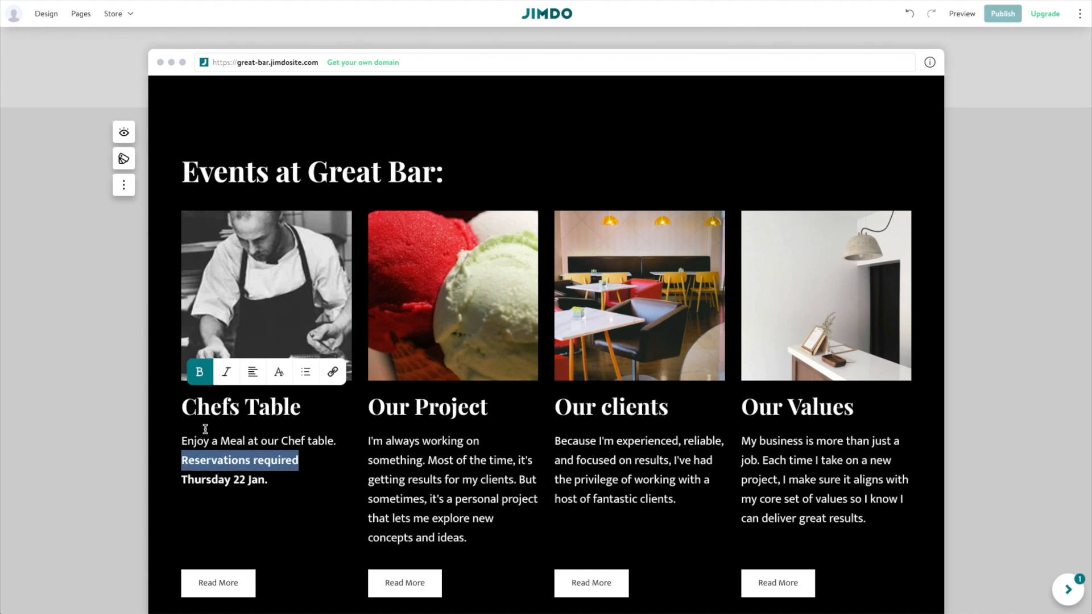
left_click(227, 486)
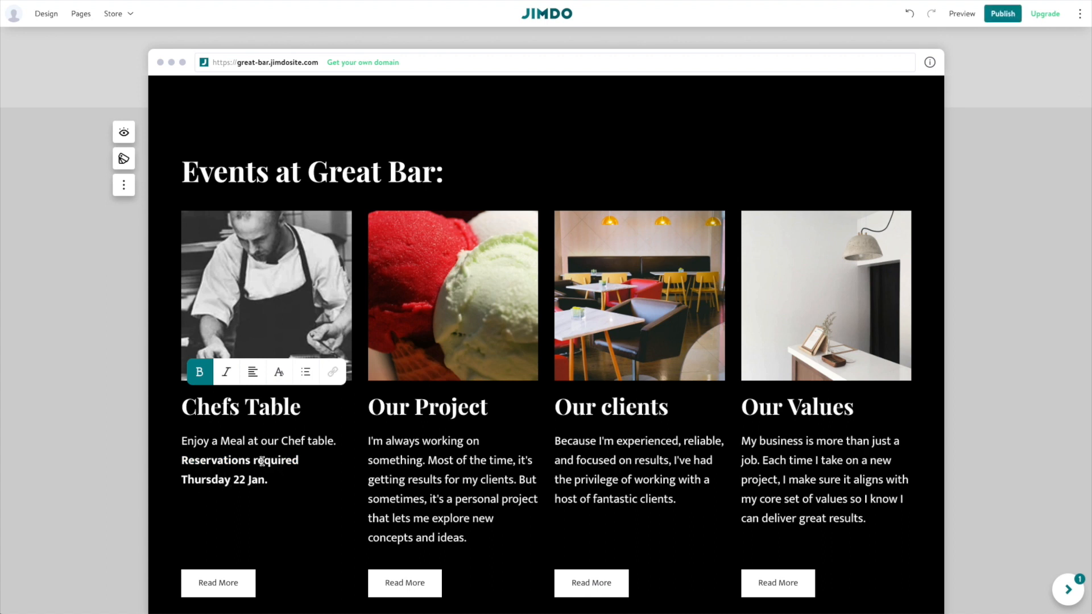
Hide the Read More buttons on all cards.
left_click(172, 287)
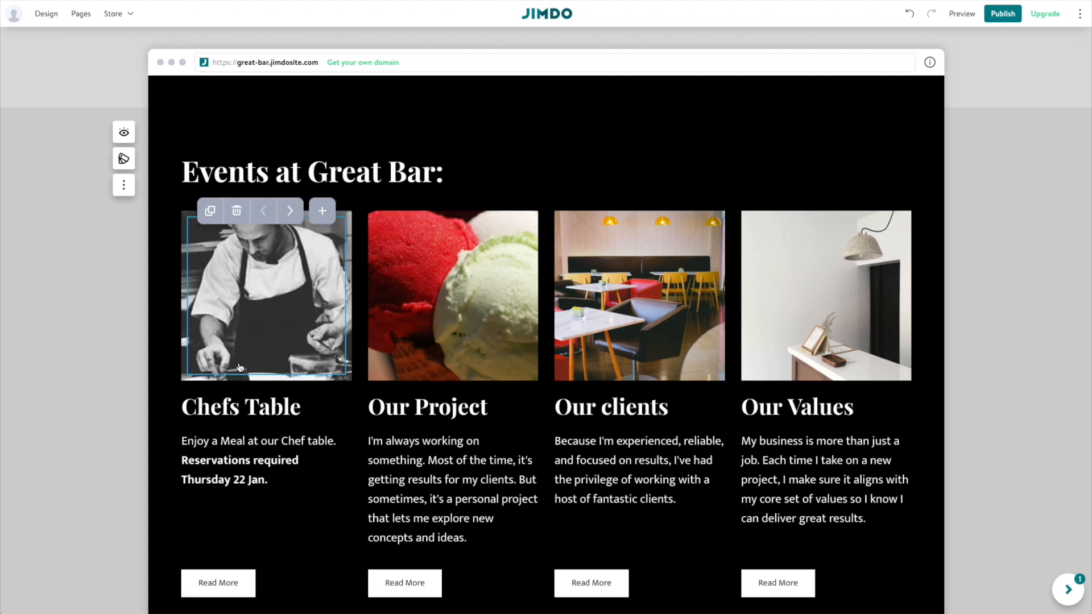
left_click(122, 135)
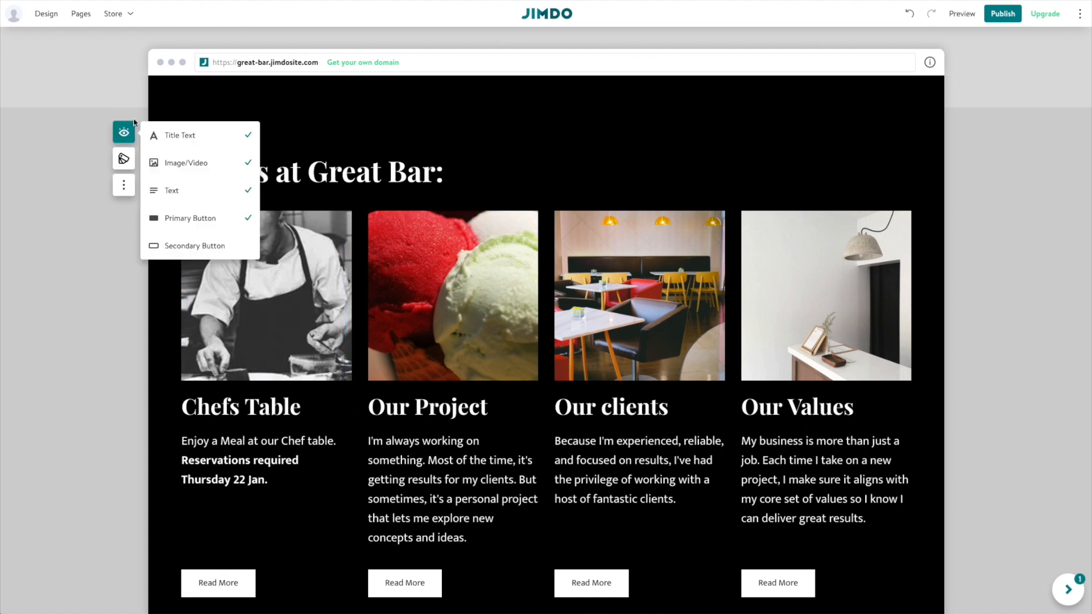
left_click(188, 219)
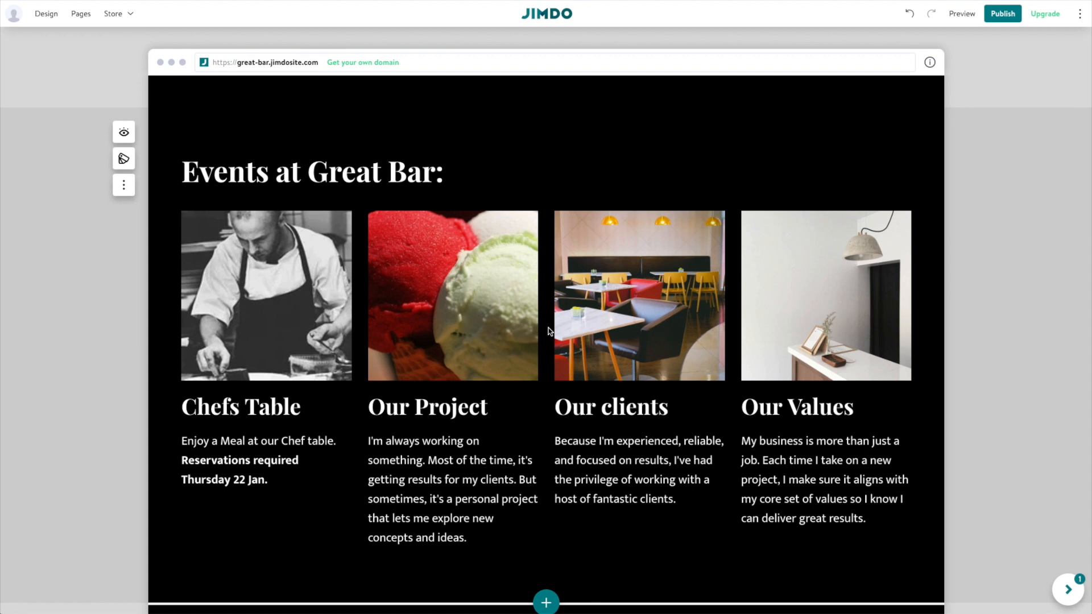
Make the second card 'Live Music: Joe Guitar' with a guitar photo and event text.
left_click(470, 334)
scroll(546, 341, "down", 3)
triple_click(404, 405)
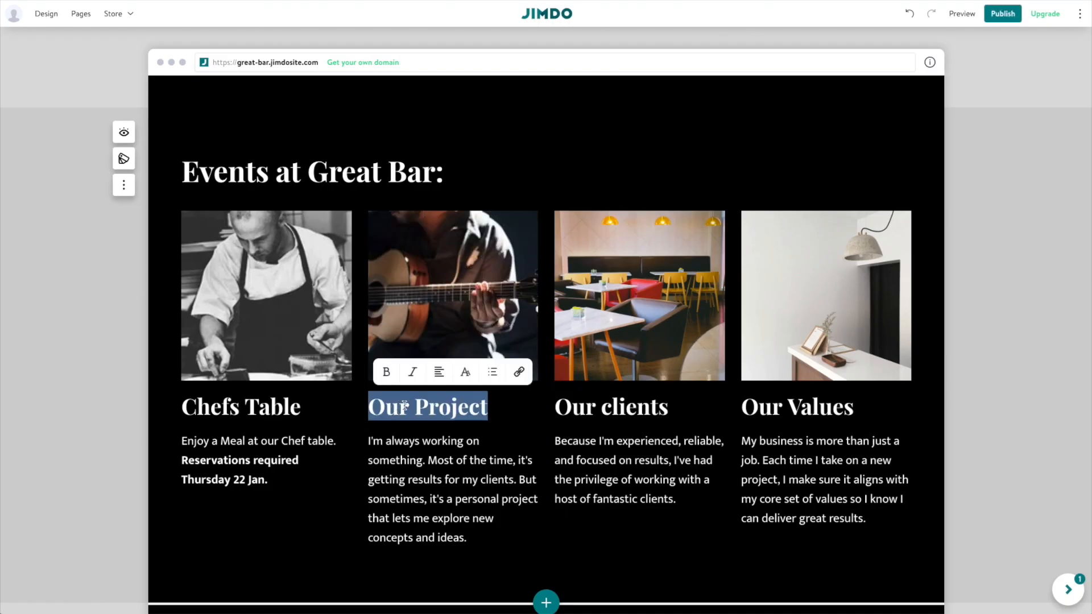
type("Live Music: Joe Guitar")
triple_click(369, 472)
type("Joe Guitar will be back! Listen to his classic bar guitar music and grab a drink! Fri 04 Feb.")
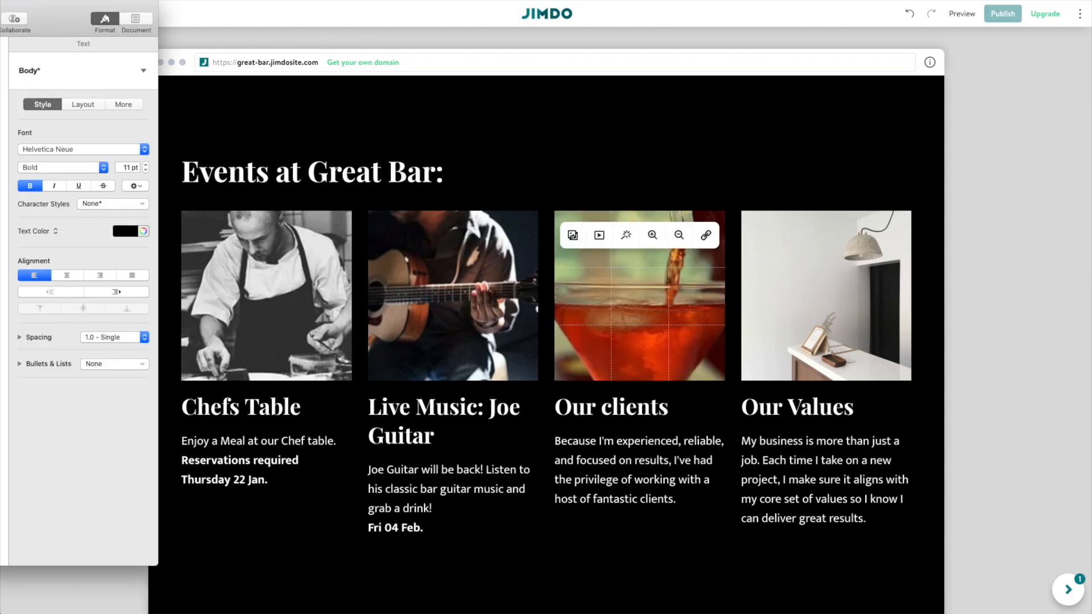
Make the third card 'Mixology Class' with the cocktail class description.
triple_click(631, 460)
type("Learn how to make some of our best cocktails with our best bartenders. Reservations required! Mon. 13 Jan.")
triple_click(638, 414)
type("Mixology Class")
Make the fourth card 'Slider Nights' with the slider event text.
left_click(809, 281)
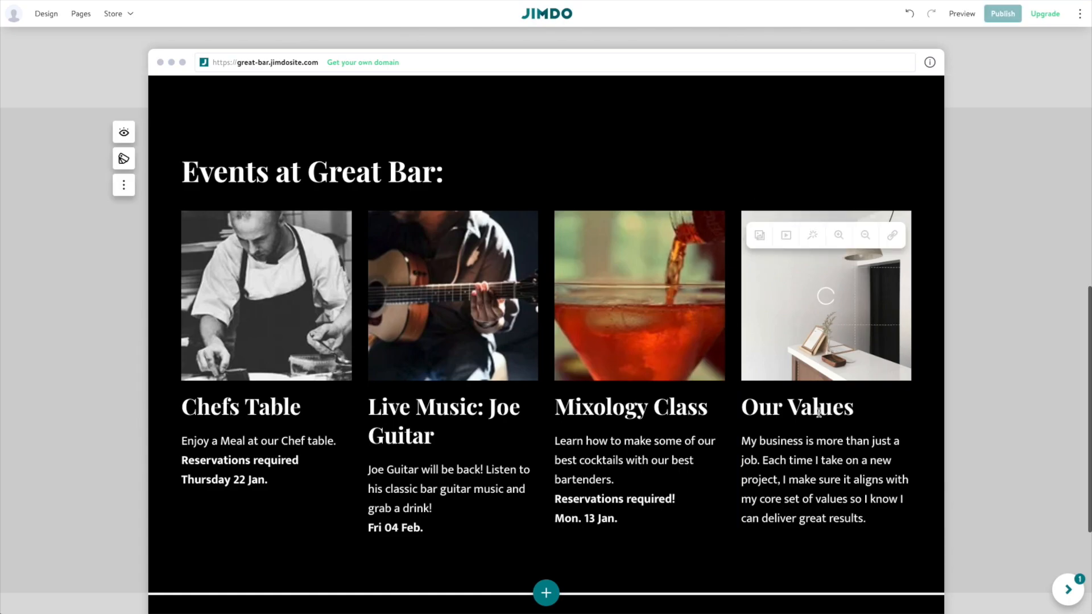
triple_click(796, 407)
type("Slider Nights")
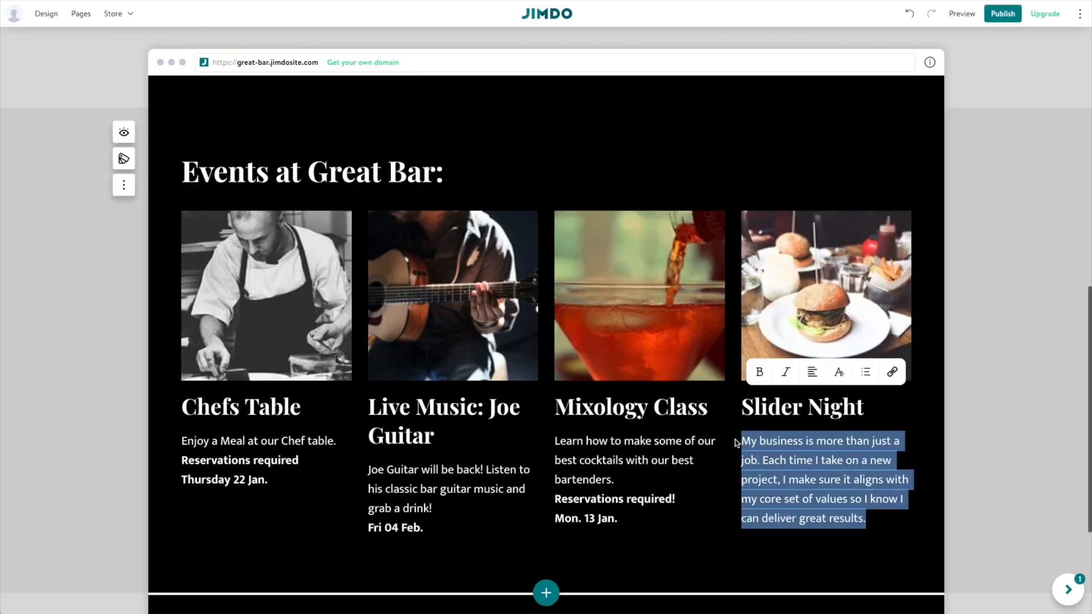
type("Chef will be preparing a series of special sliders. Tasty and Delicious! Wed.  25 Jan")
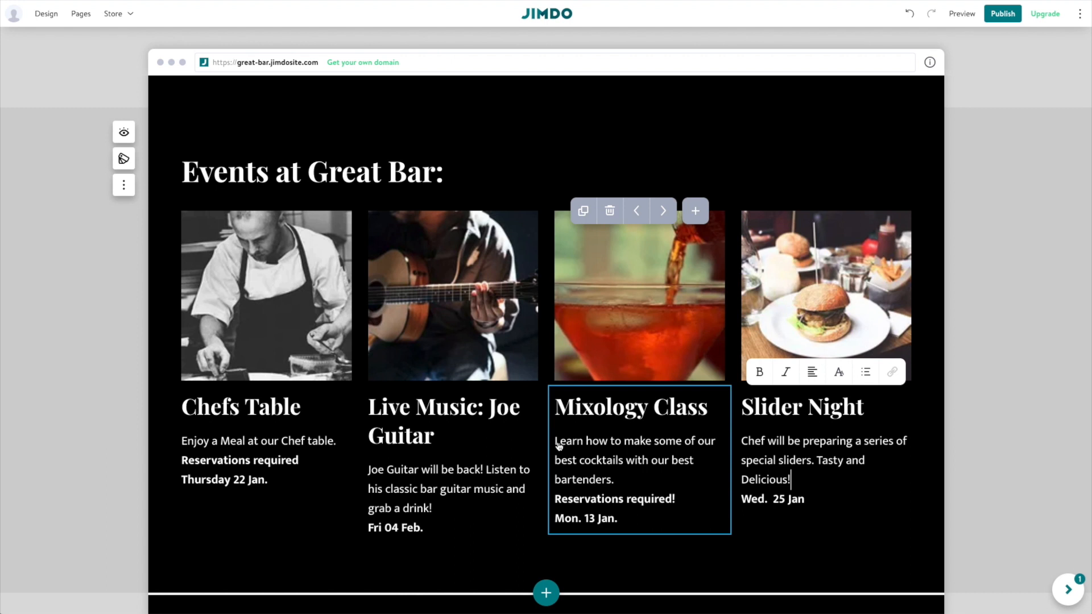
scroll(296, 392, "down", 2)
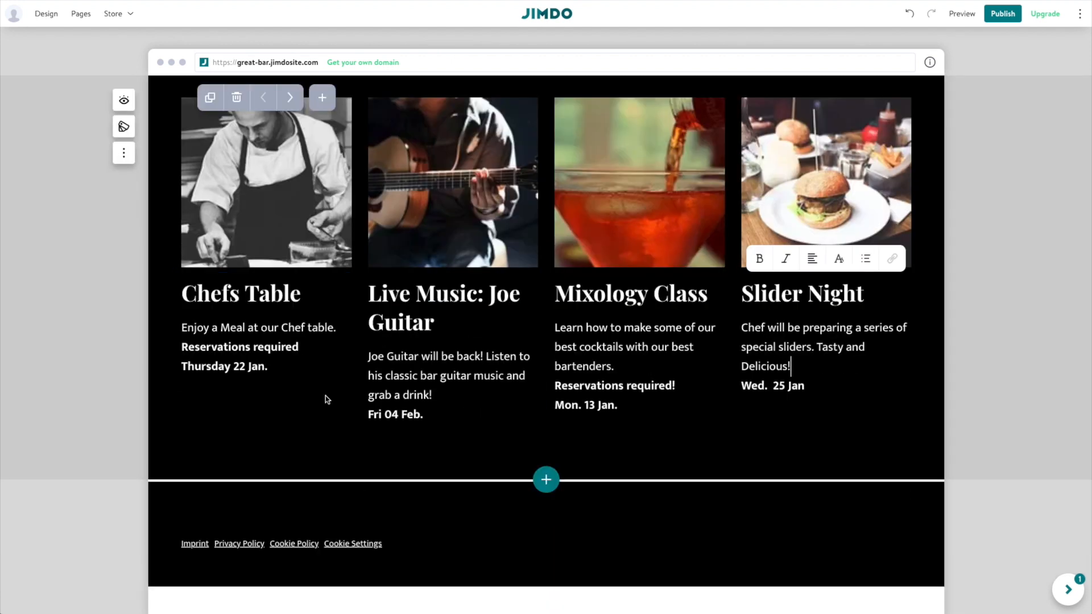
scroll(471, 508, "up", 16)
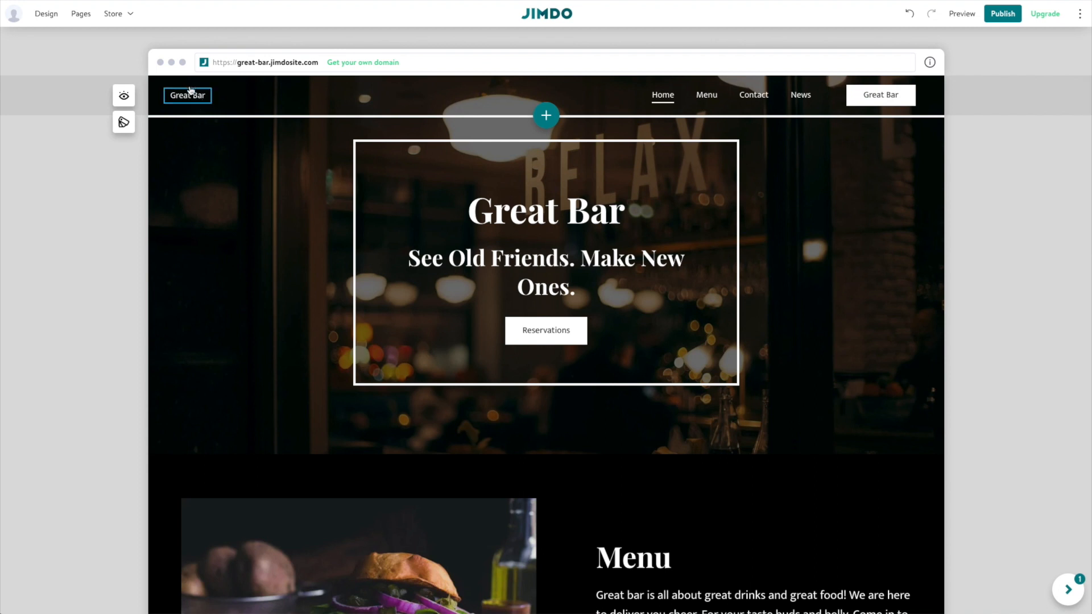
Add the uploaded Great-Bar-Logo.png as the header logo and hide the header's Great Bar text.
left_click(124, 97)
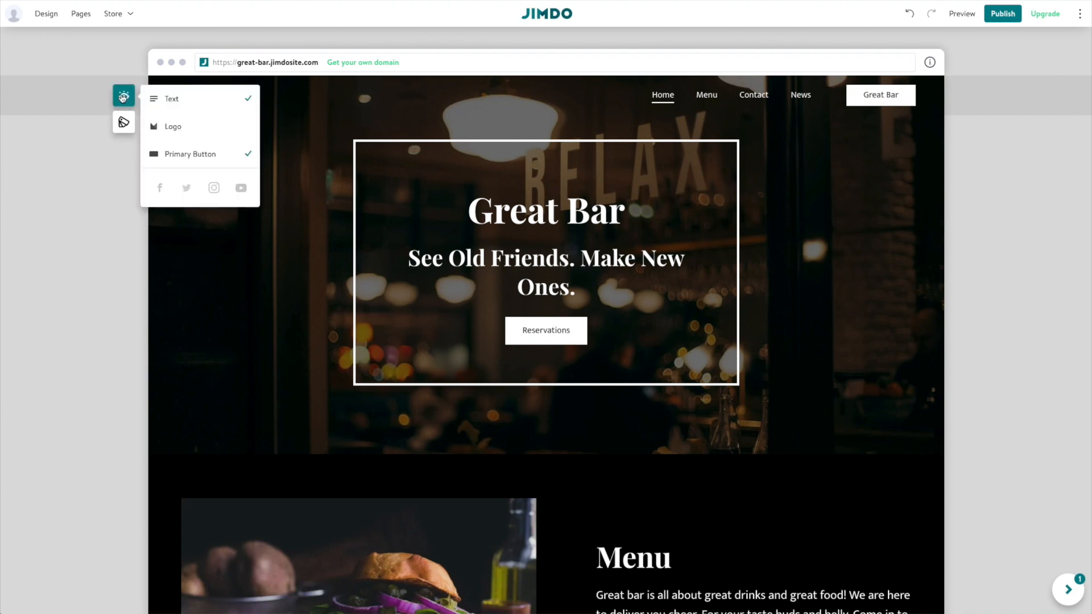
left_click(179, 131)
left_click(179, 130)
left_click(203, 97)
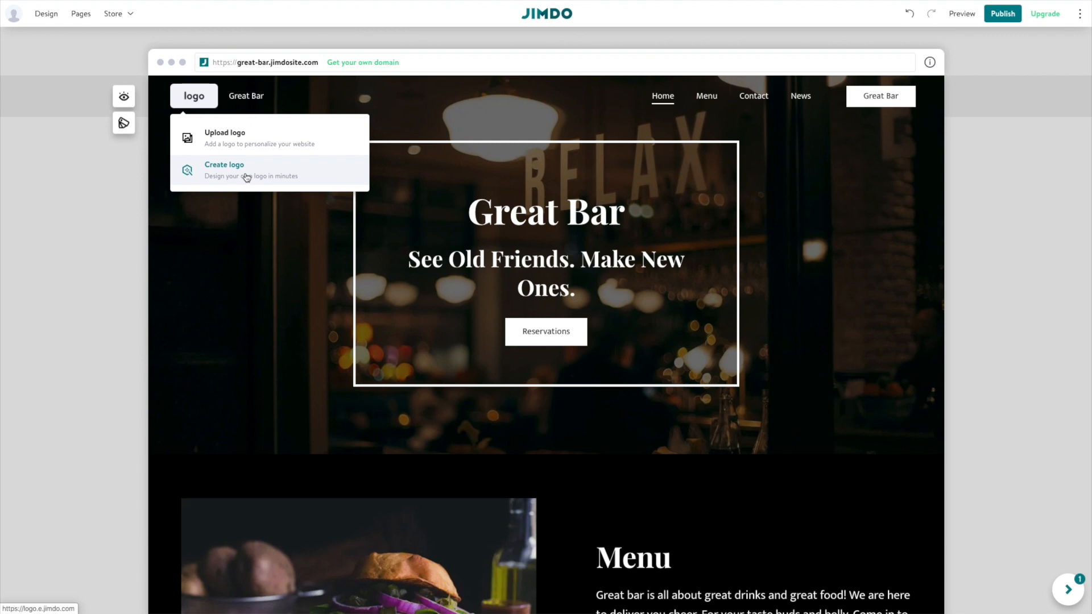
left_click(234, 139)
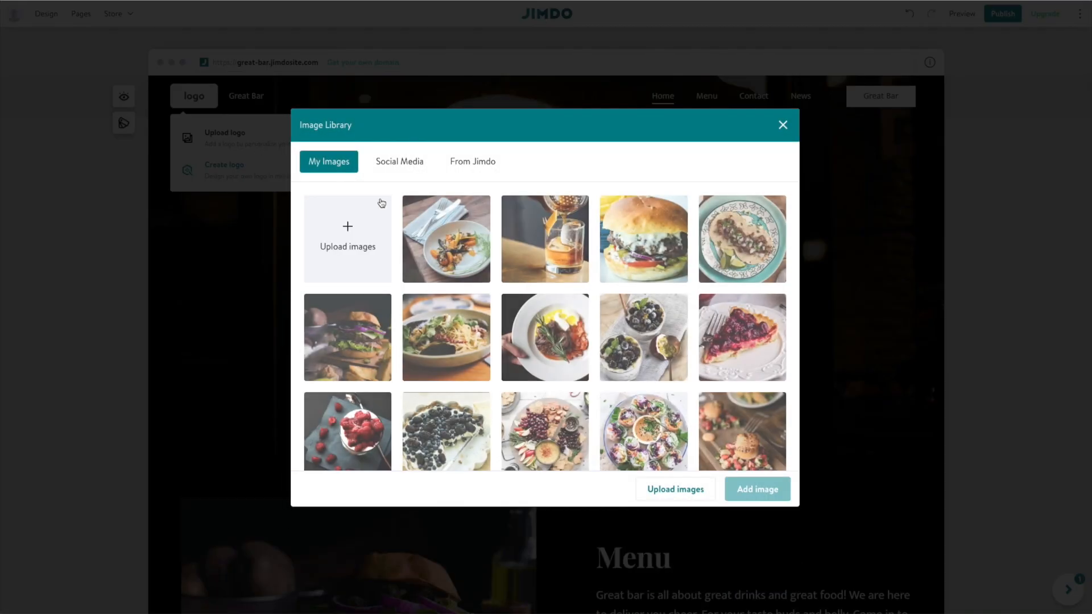
left_click(342, 231)
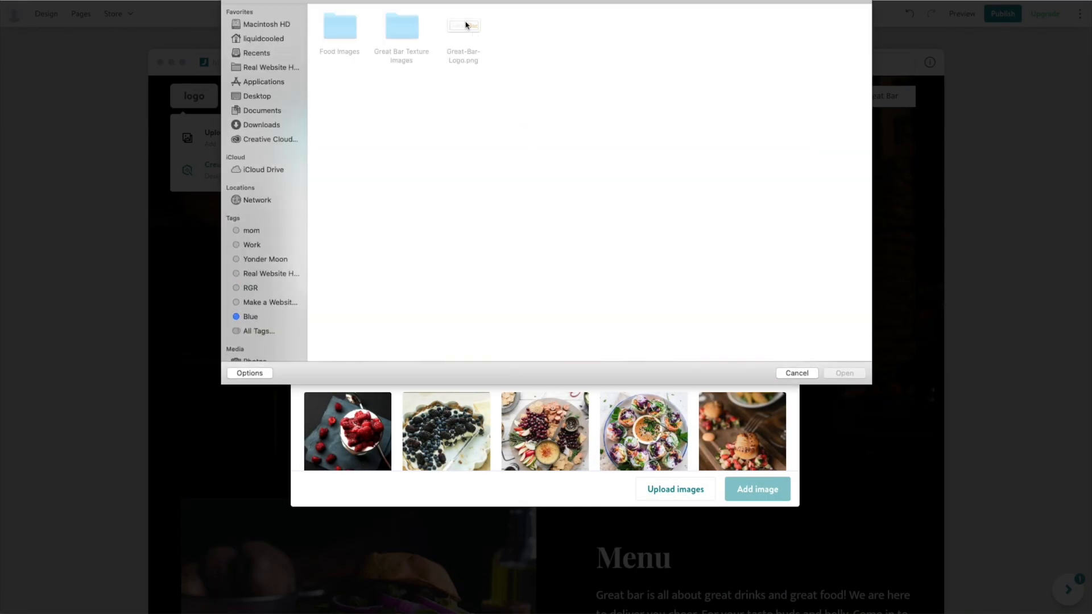
double_click(474, 35)
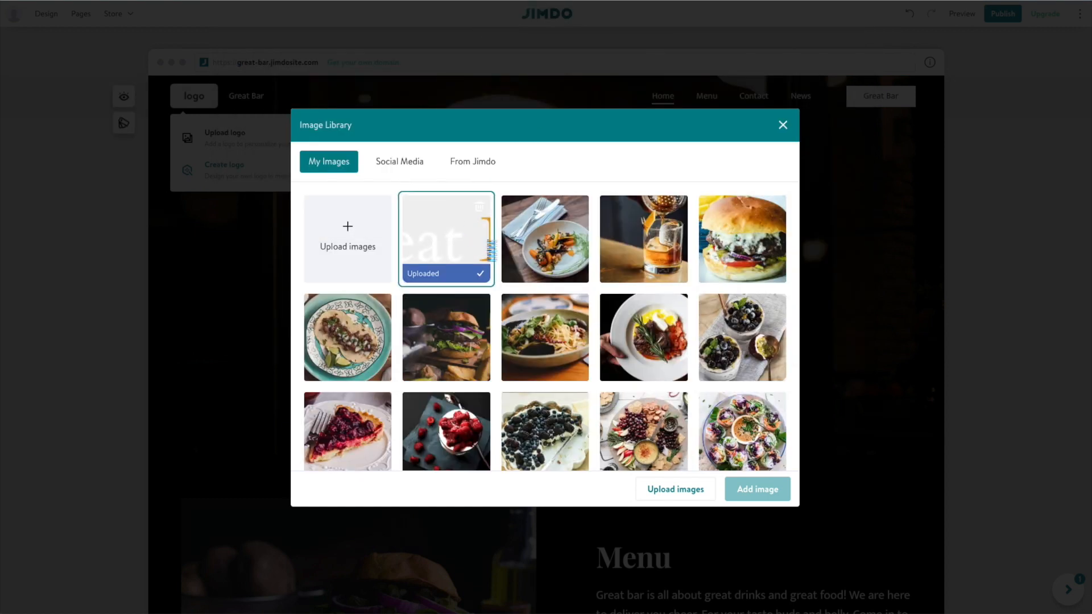
left_click(745, 490)
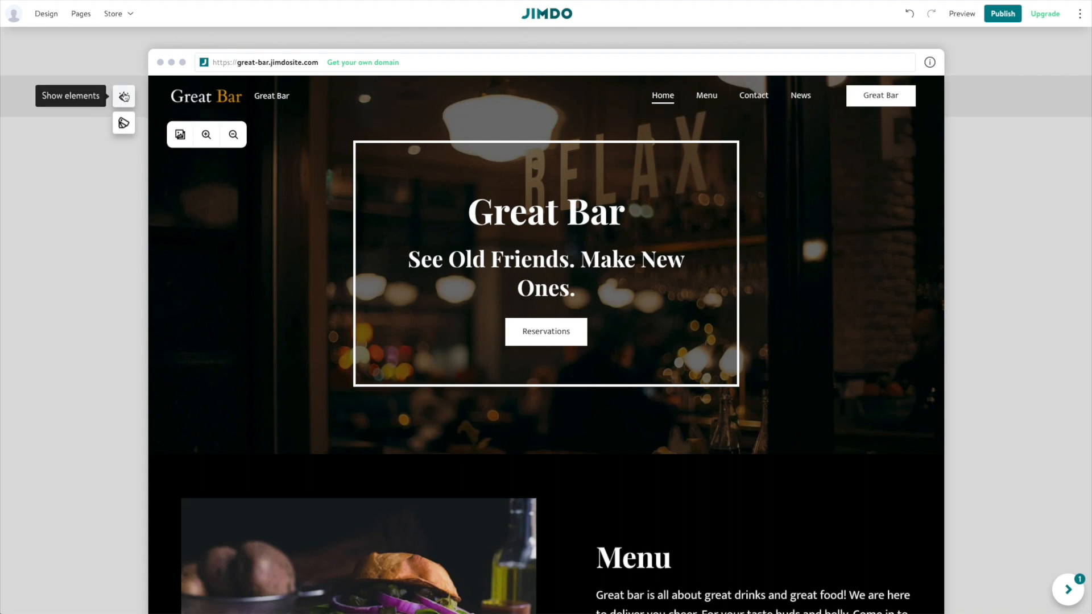
left_click(124, 97)
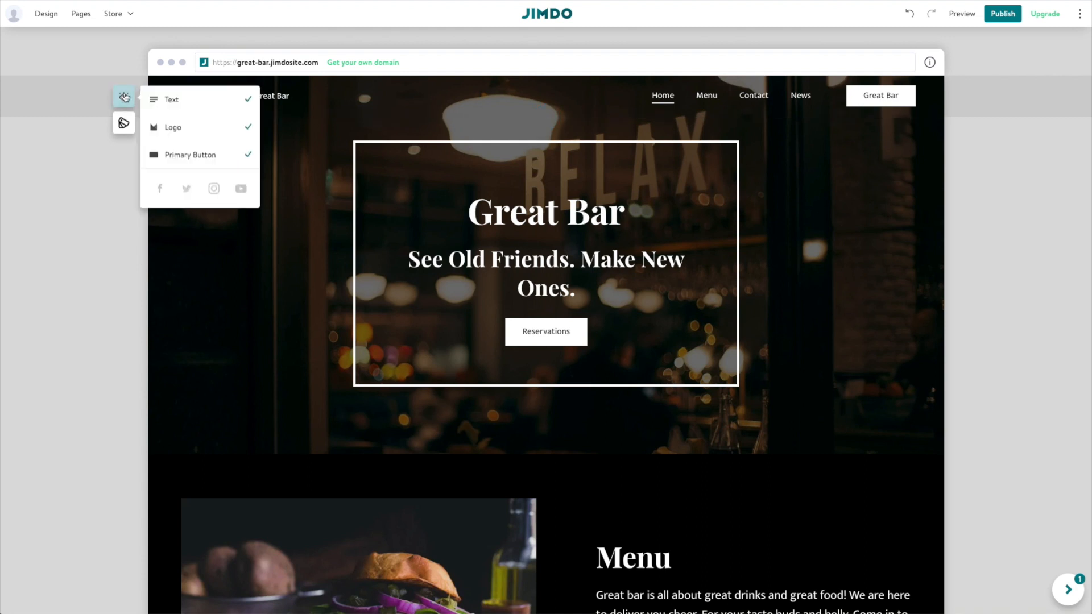
left_click(190, 101)
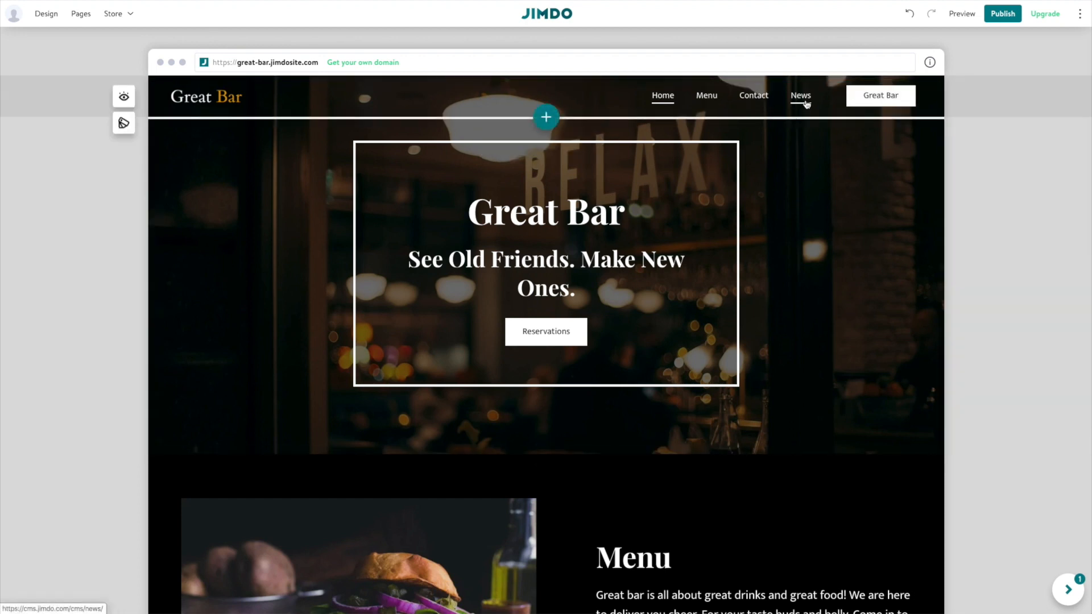
Change the header button's label from 'Great Bar' to 'Reservations'.
left_click(877, 101)
triple_click(876, 95)
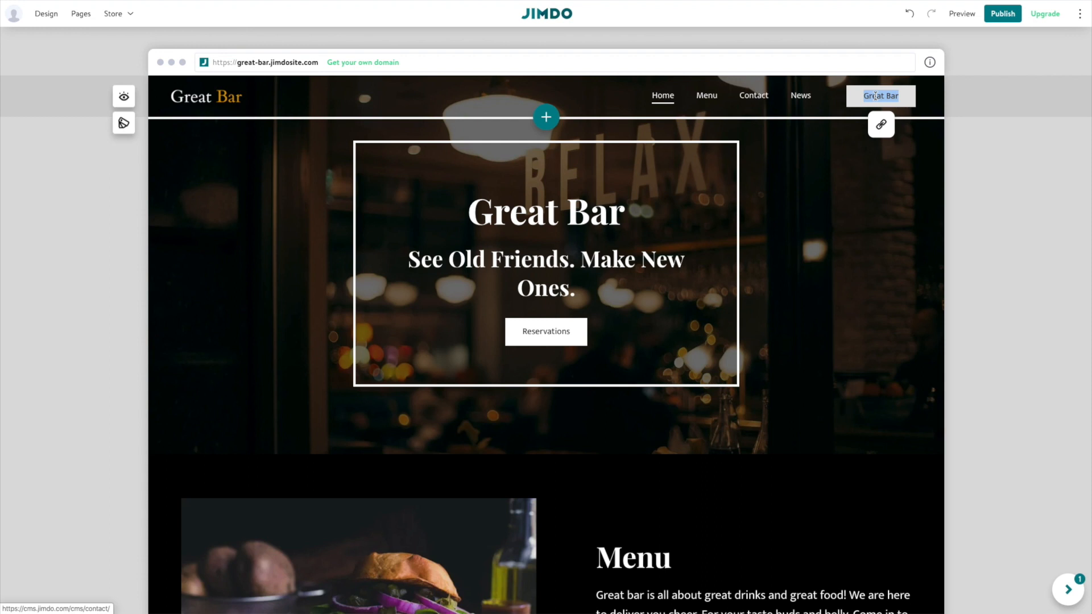
type("Reservations")
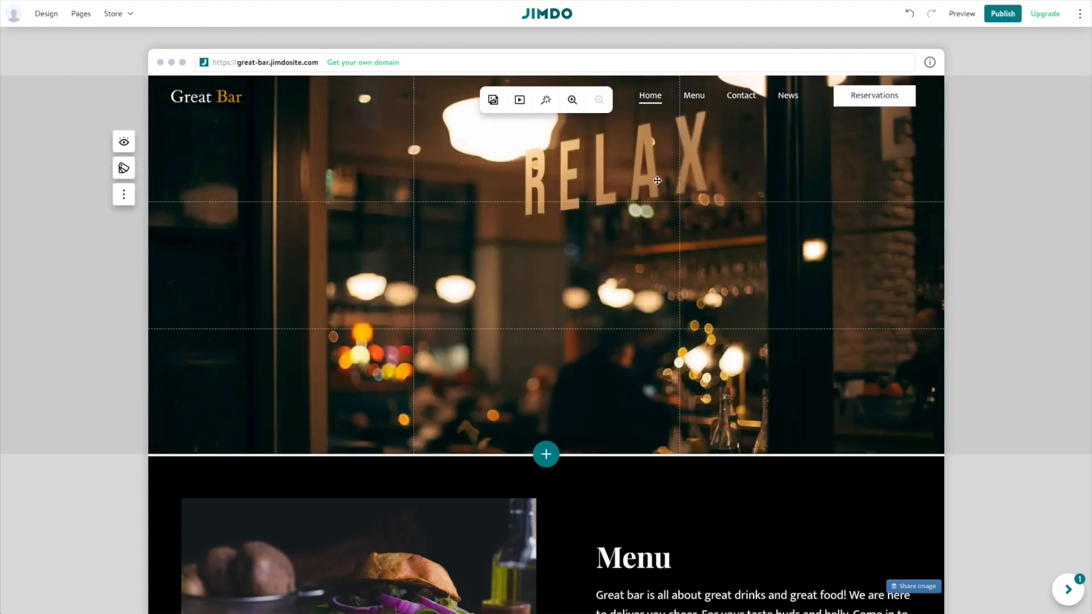
scroll(657, 180, "down", 10)
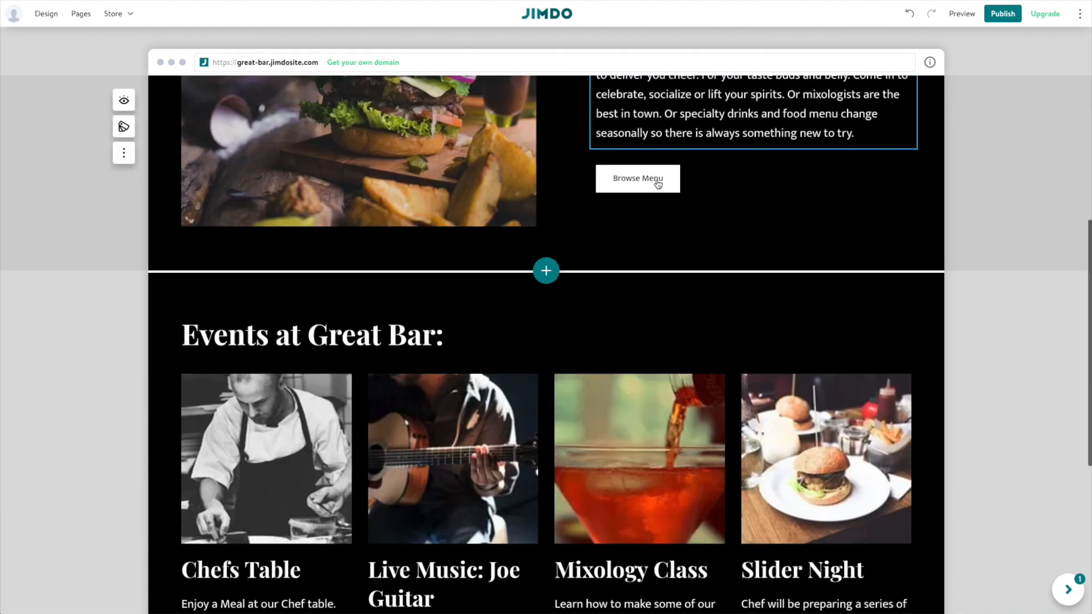
scroll(657, 184, "down", 4)
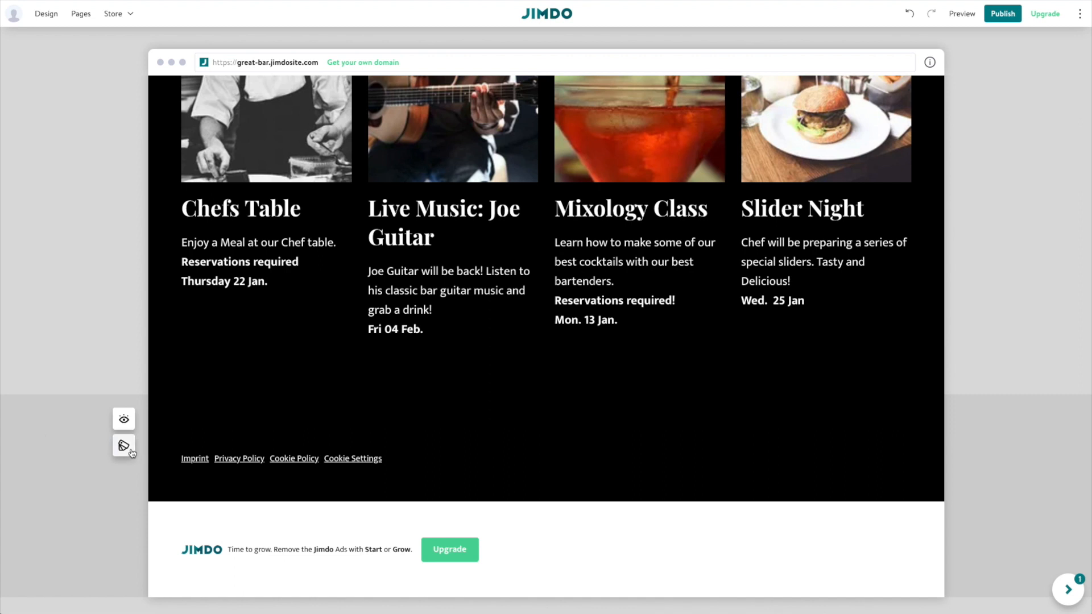
Turn on the footer logo and set it to the uploaded Great Bar logo image.
left_click(127, 425)
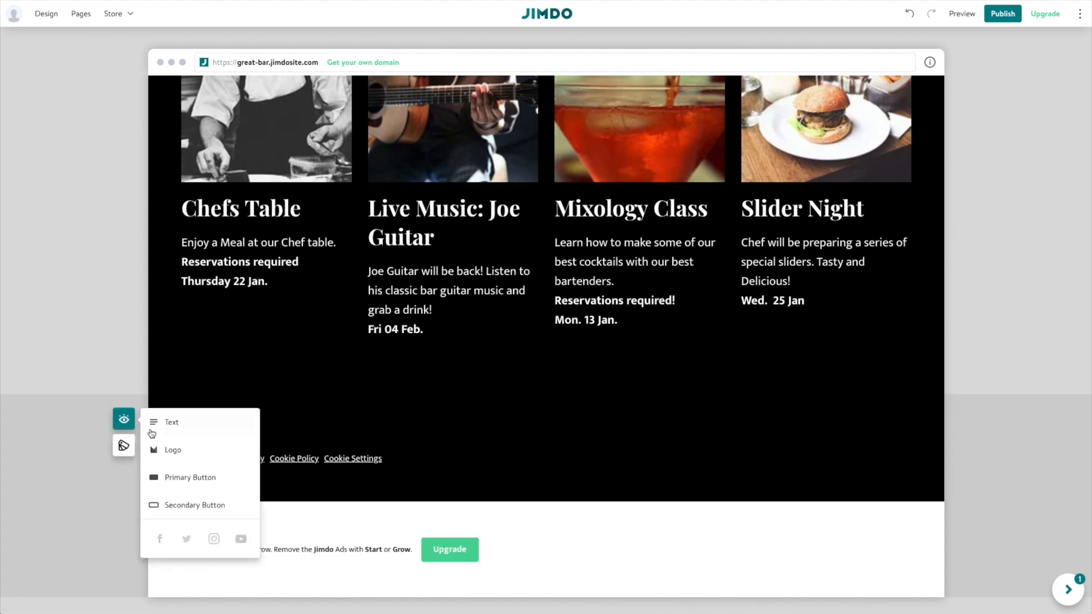
left_click(169, 451)
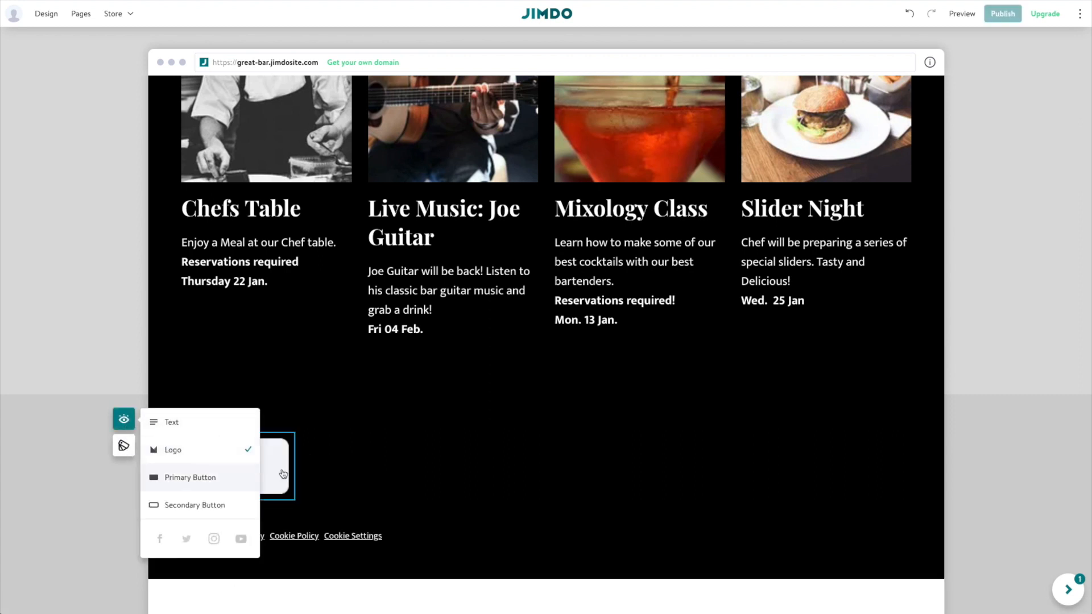
left_click(242, 473)
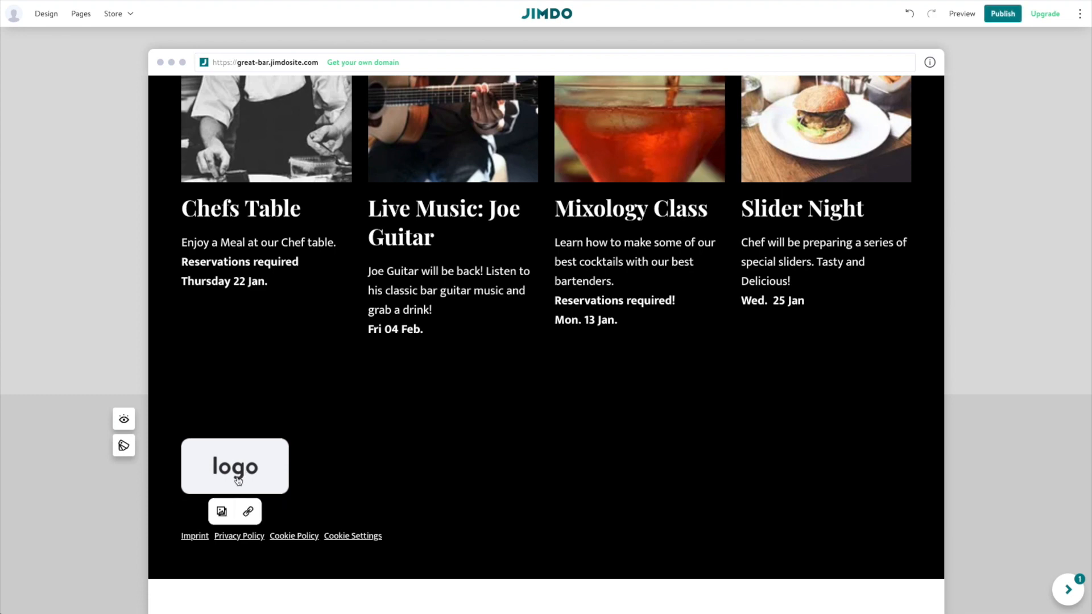
left_click(221, 511)
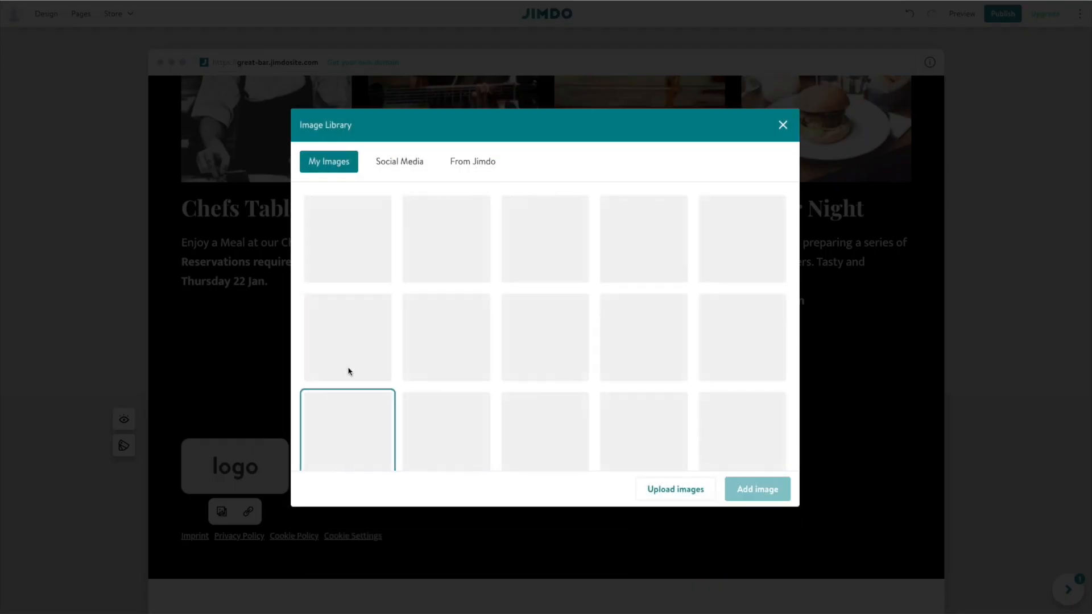
left_click(334, 164)
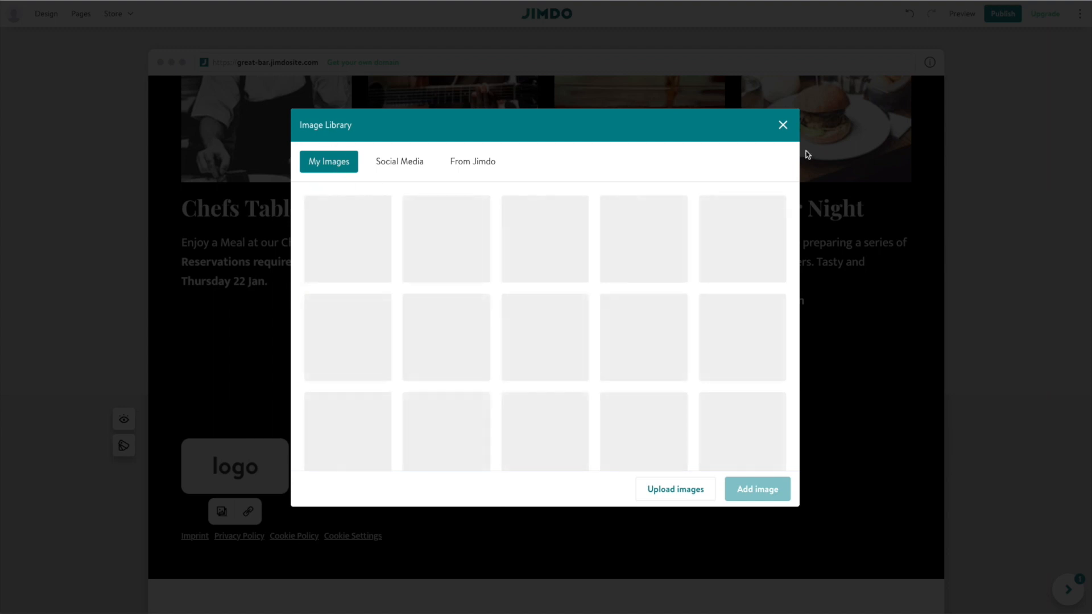
left_click(446, 239)
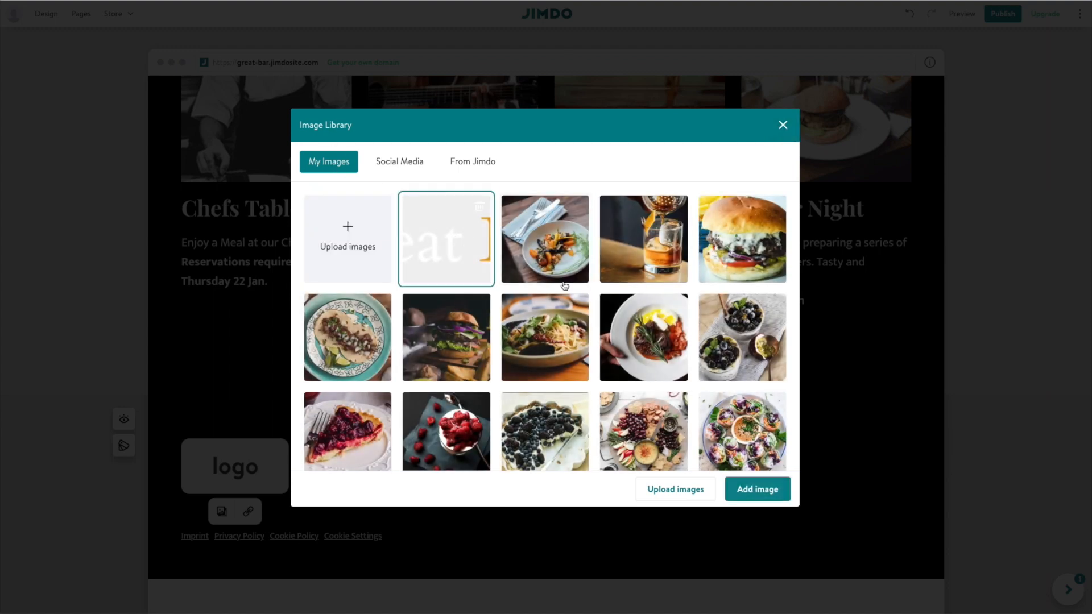
left_click(751, 491)
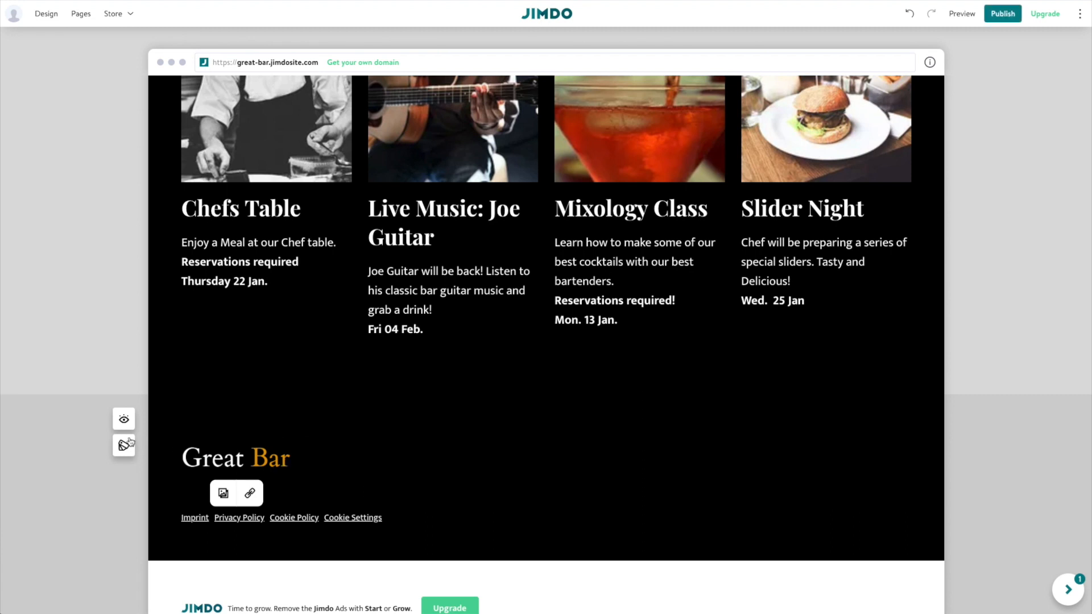
left_click(124, 420)
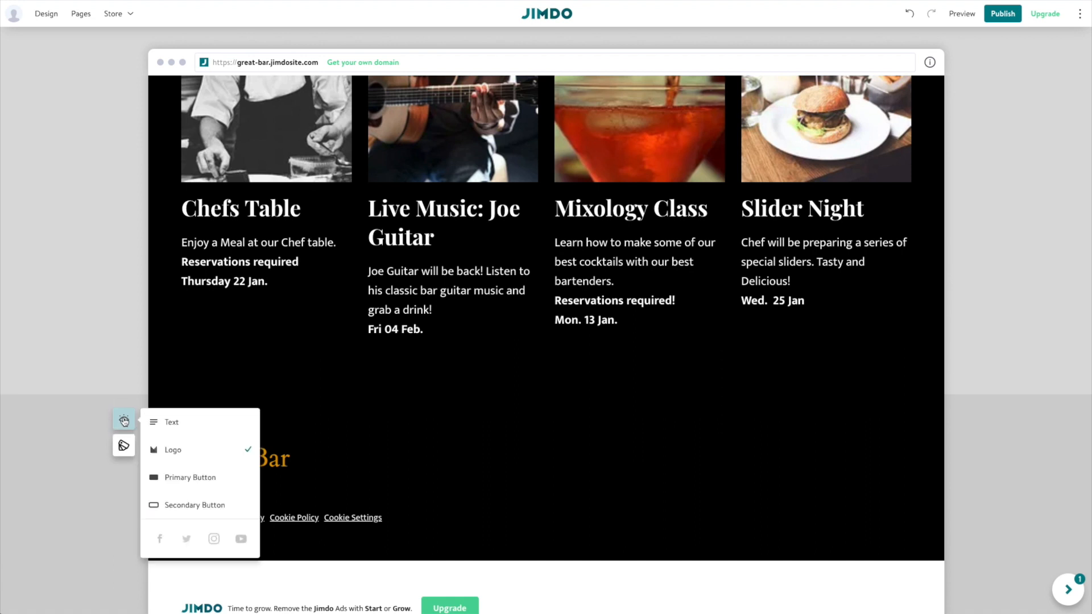
Add a footer text block with 'GREAT BAR', the street address, city line and phone number.
left_click(171, 422)
left_click(420, 449)
type("1234 New Main Street")
key("Return")
type("London")
key("BackSpace")
key("BackSpace")
key("BackSpace")
key("BackSpace")
key("BackSpace")
key("BackSpace")
type("New West London, WR 123435")
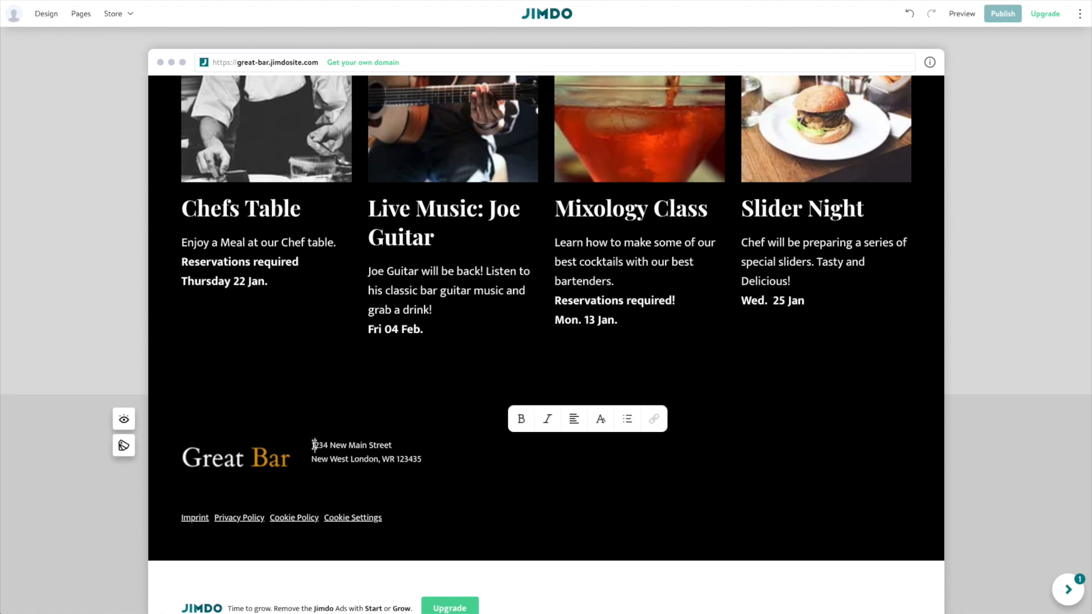
key("Return")
type("GREAT BAR")
key("Return")
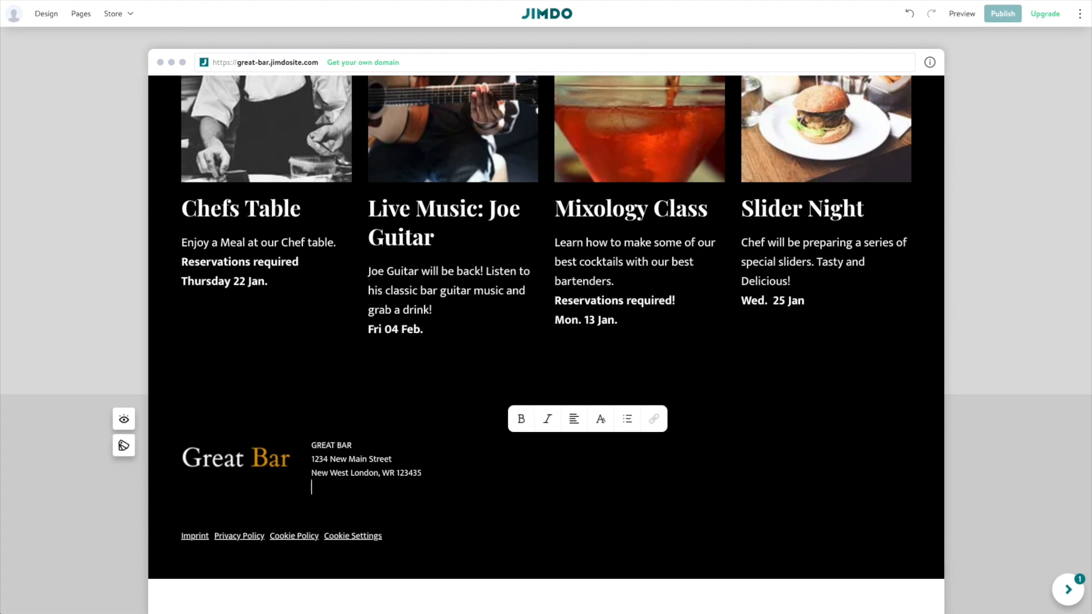
type("555-555-5555")
left_click(307, 465)
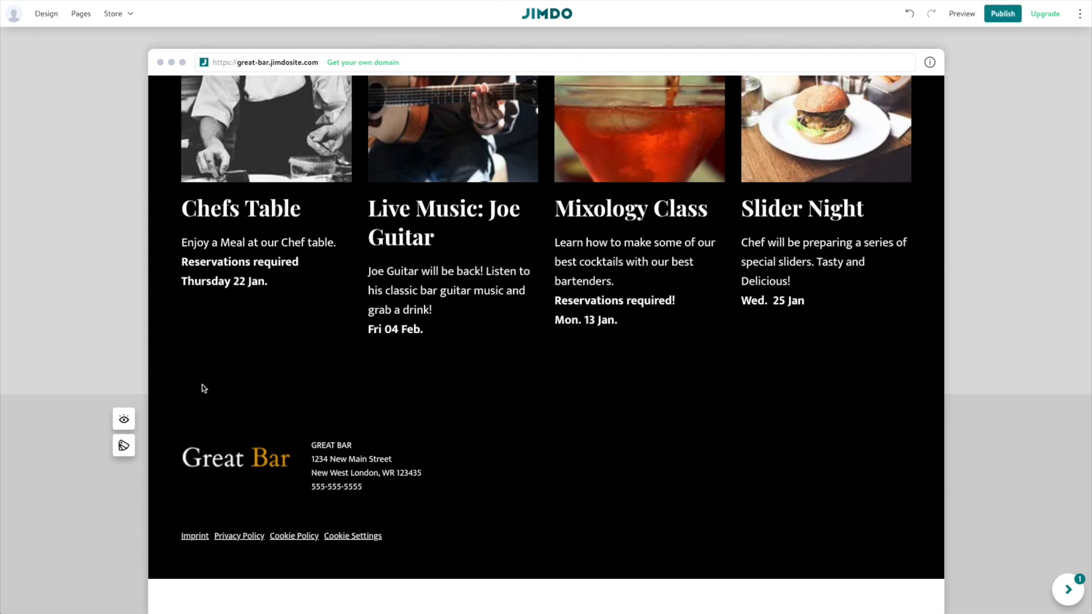
left_click(123, 447)
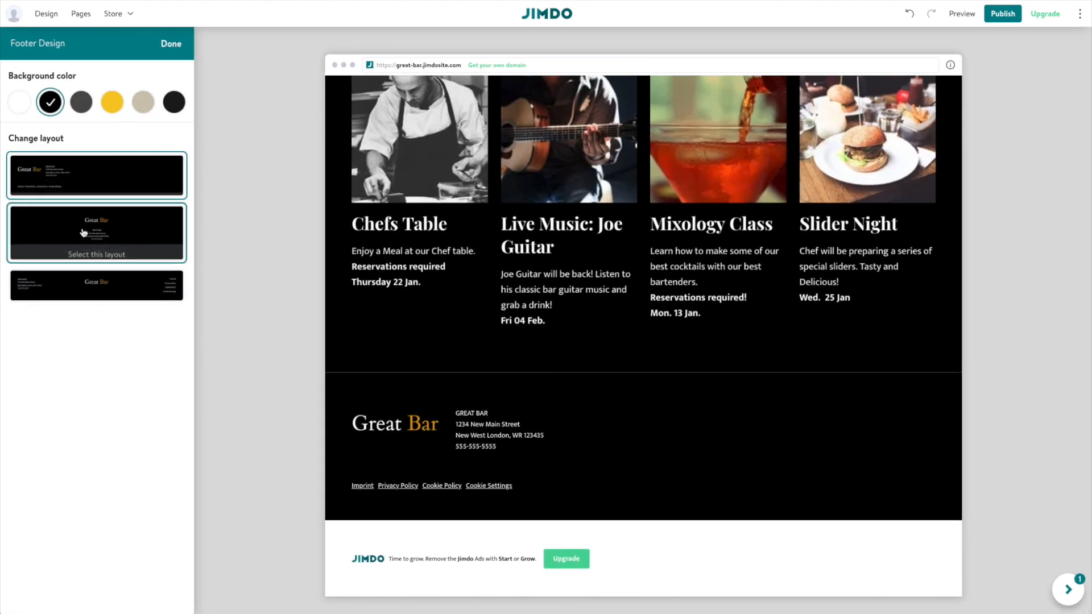
left_click(98, 282)
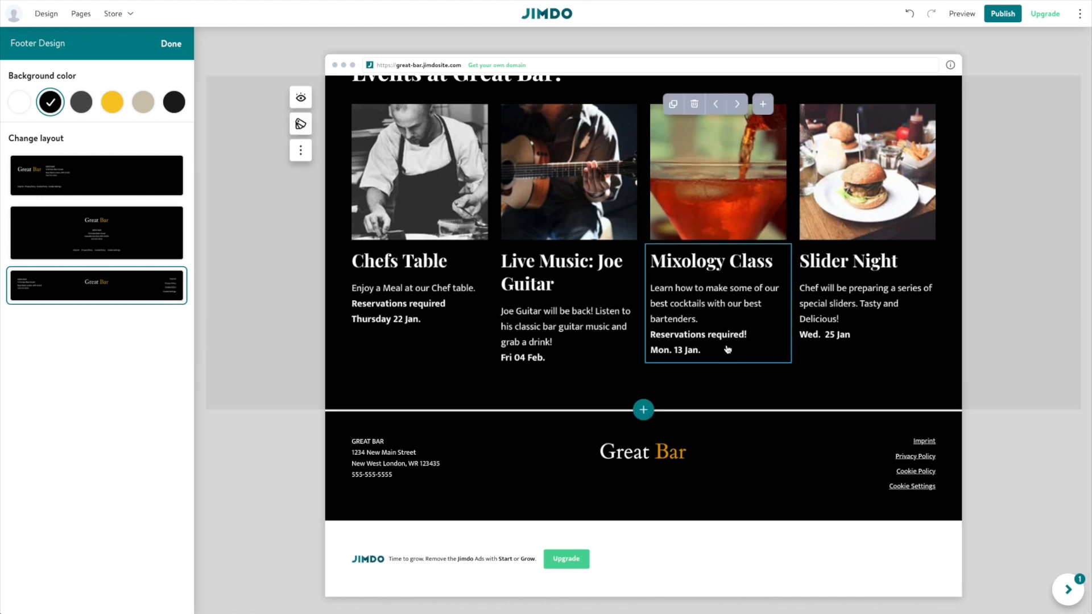
scroll(727, 351, "up", 10)
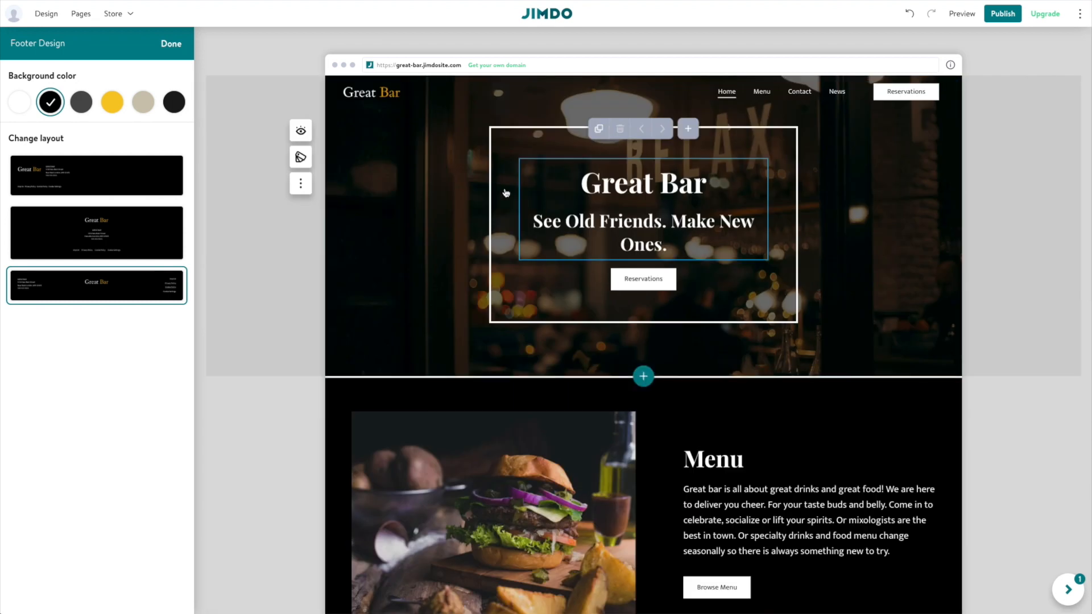
left_click(165, 43)
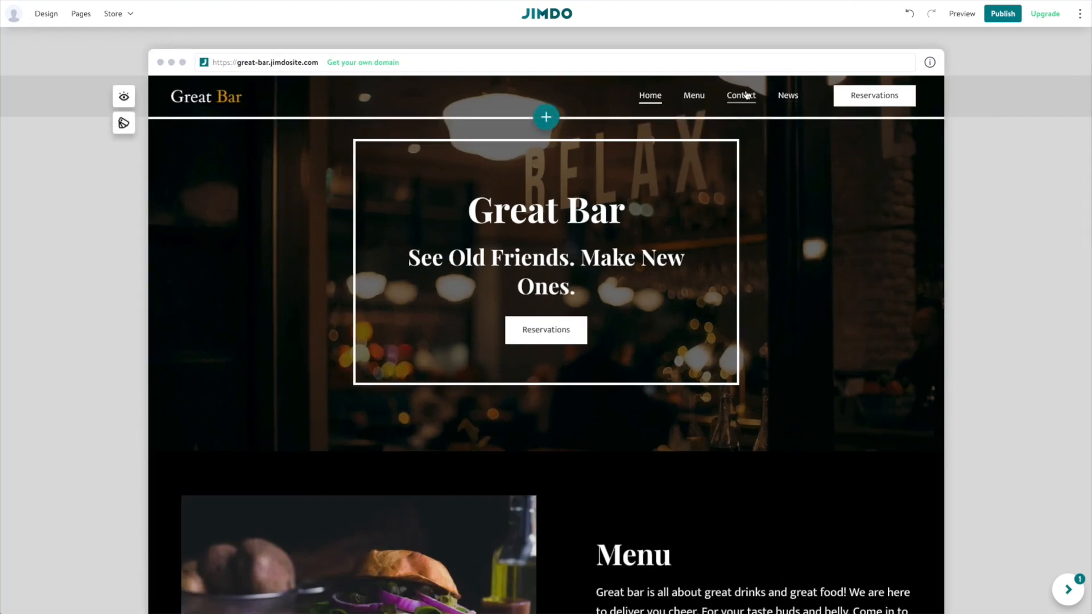
Go to the Menu page from the site's Pages list.
left_click(87, 15)
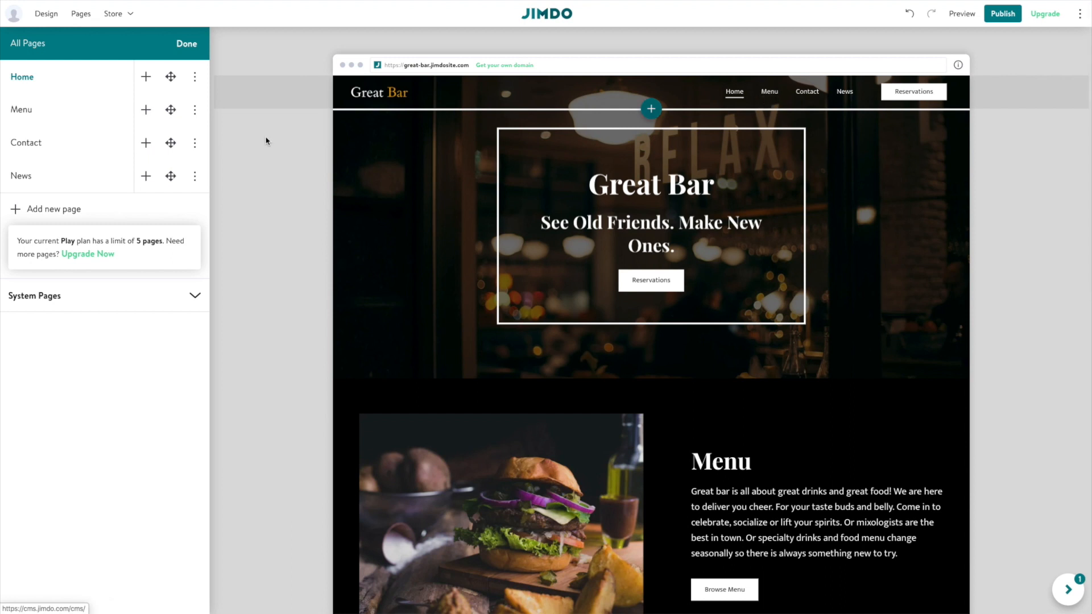
left_click(194, 111)
left_click(158, 142)
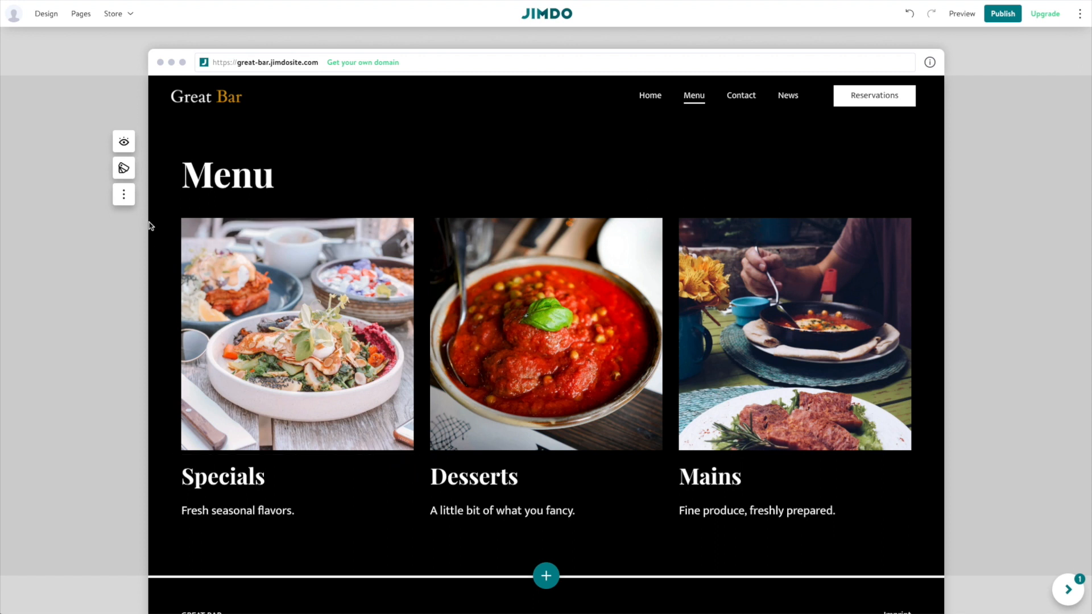
Apply the Menu-category list layout with photos to the right of each section.
left_click(124, 168)
left_click(33, 359)
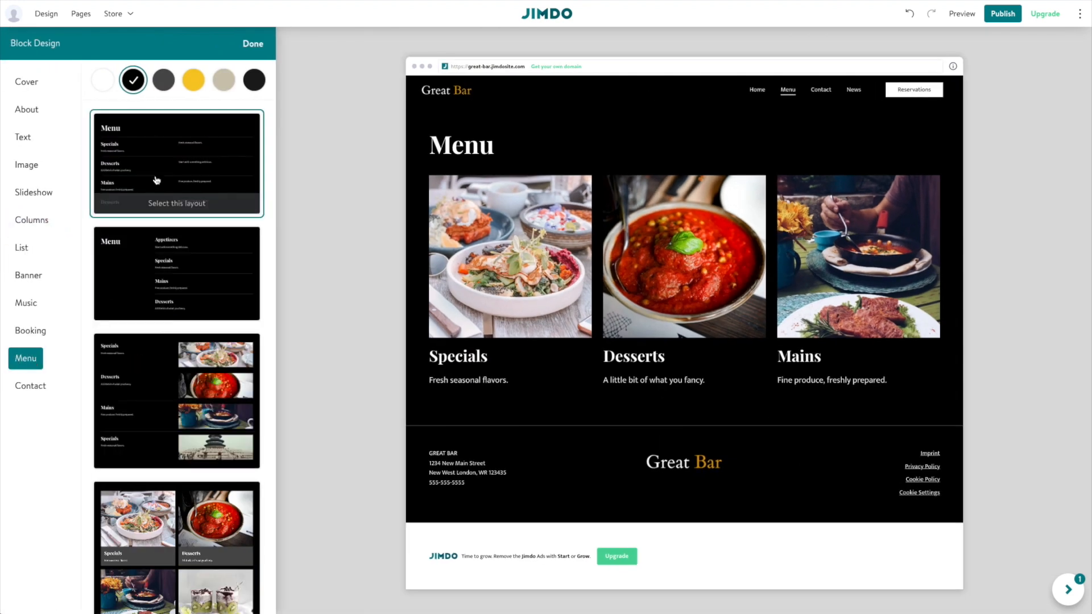
left_click(156, 173)
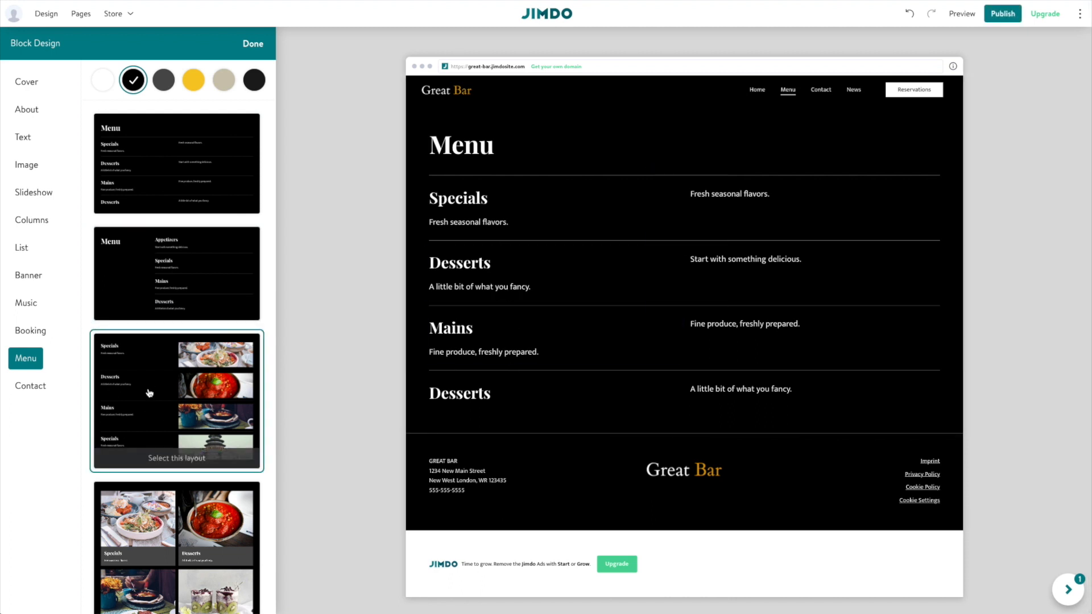
left_click(150, 394)
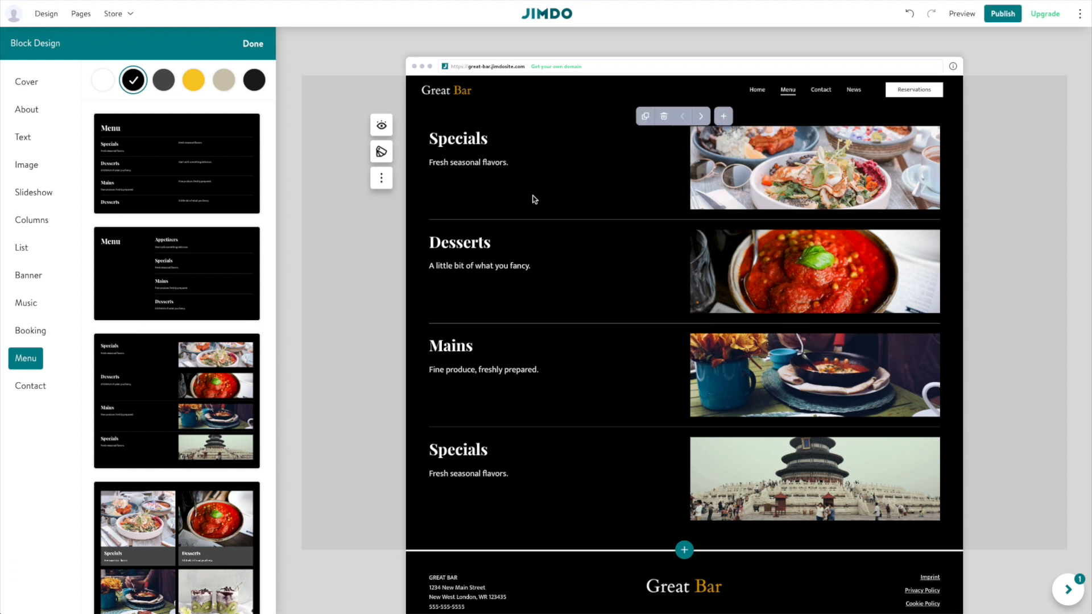
Rename the Specials section heading to 'Appetizers'.
double_click(476, 142)
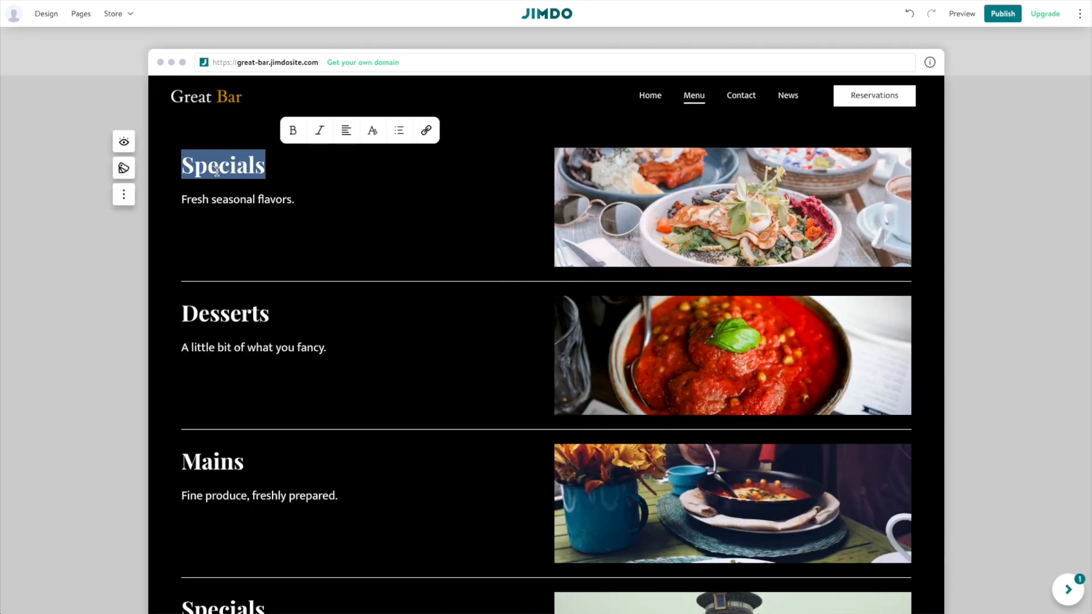
type("Appatizers")
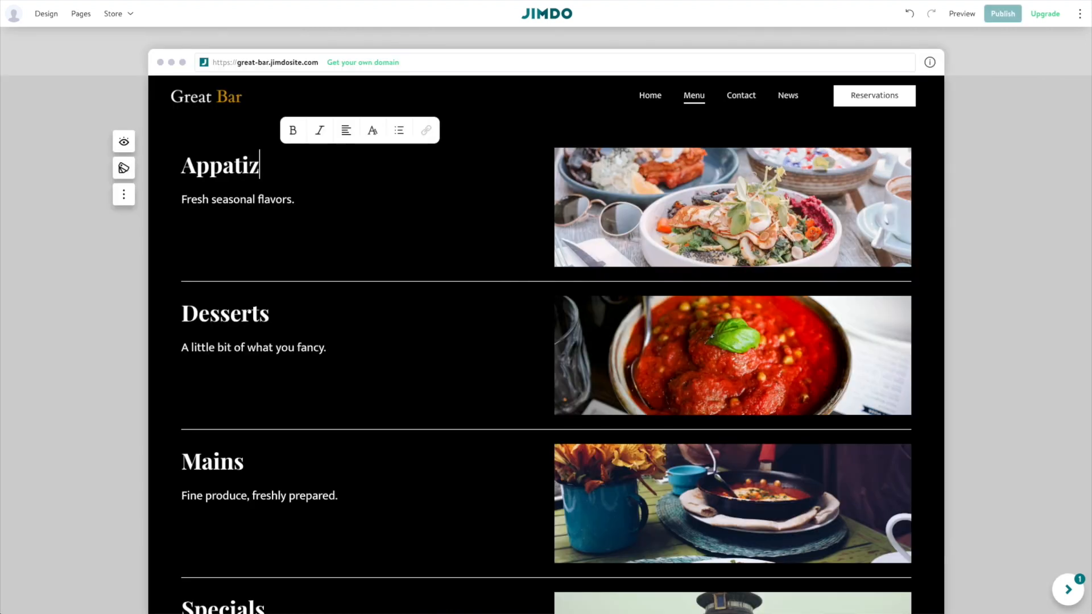
right_click(227, 171)
left_click(261, 178)
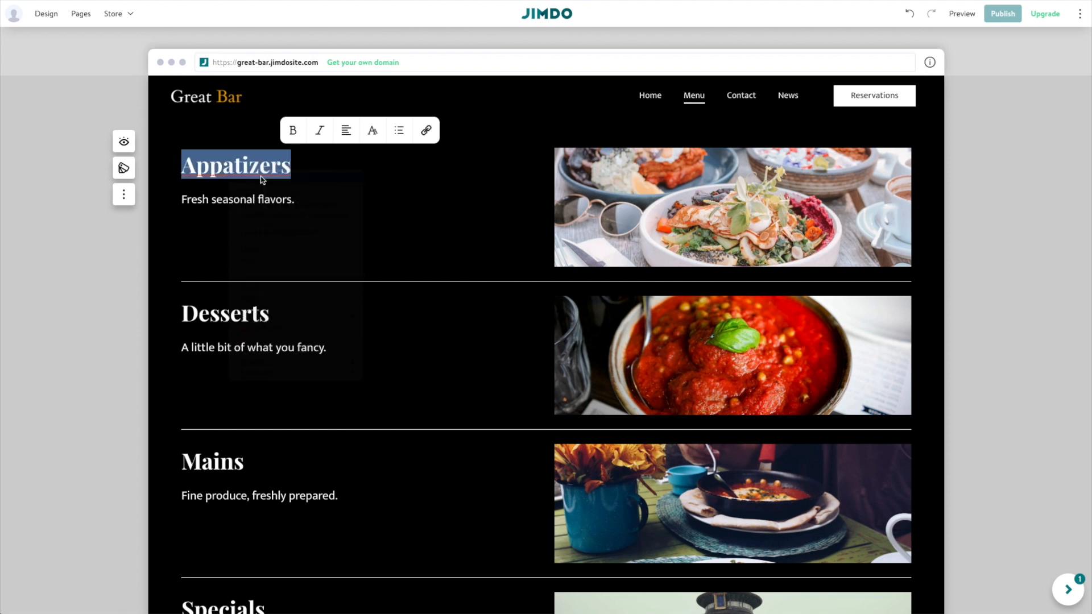
Replace the placeholder subtitle with the pasted list of four appetizer dishes and prices.
triple_click(253, 199)
key("BackSpace")
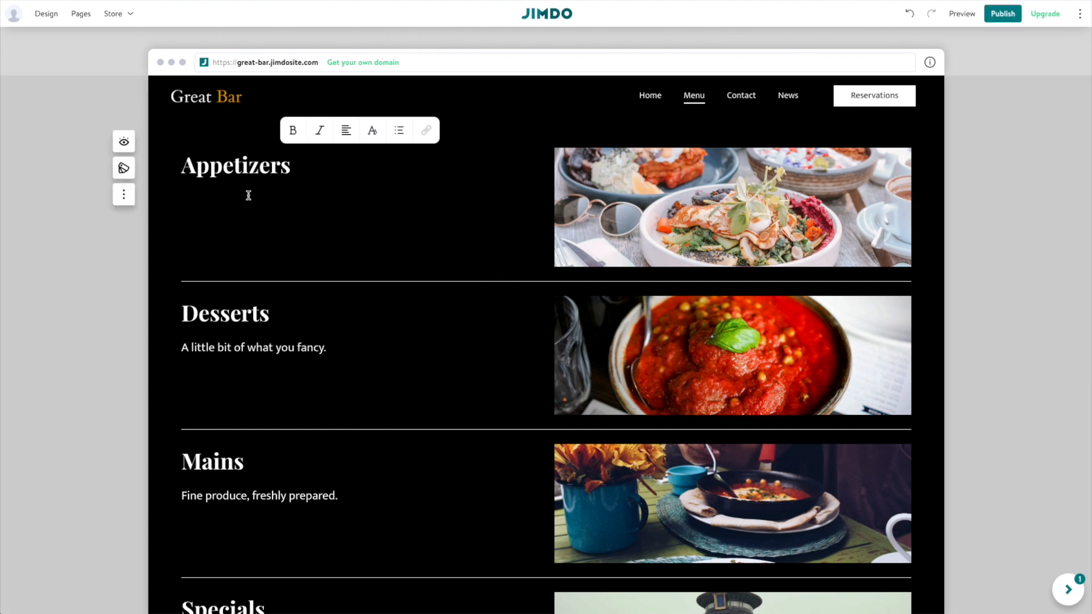
type("Fancy Salad Mixture of our finest seasonal fancy vegetables with our signature dressing. $13.25  Honey Walnut Goat Cheese Bites Savory sweet bread stuffed with Goat cheese, honey and walnuts  $15.00   Mixed Charcuterie Board Our favorite munching snacks! Sausage, cheese, crackers, fruits and dip!  $17.50   Chef’s scallops Pan fried scallops on top of diced seasonal vegetables.  $15.00")
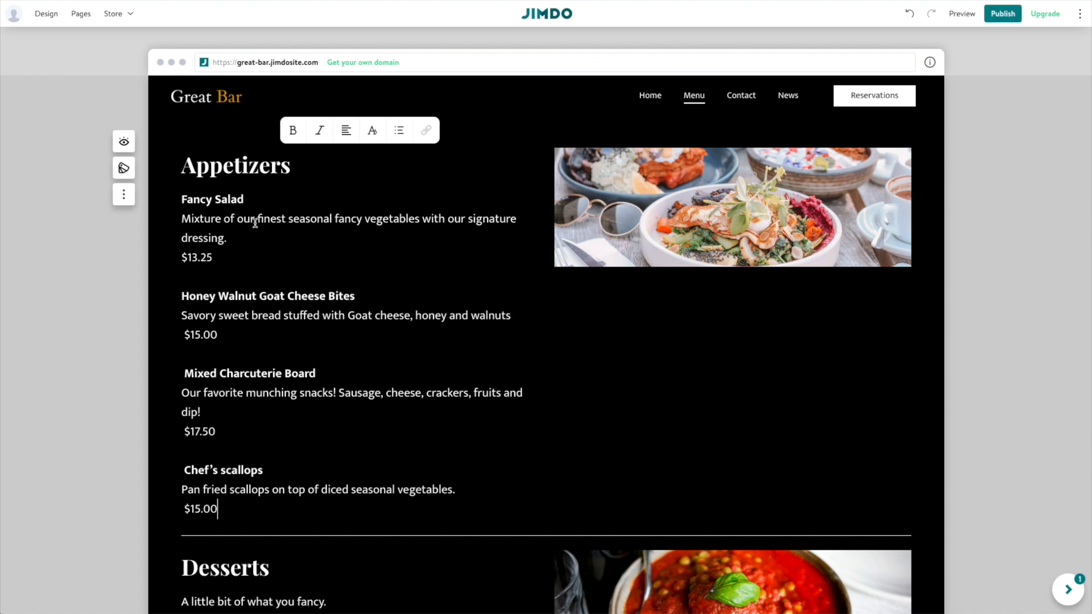
Add and italicize the GF, VG dietary tags on the Fancy Salad description.
left_click(181, 199)
left_click_drag(182, 199, 244, 202)
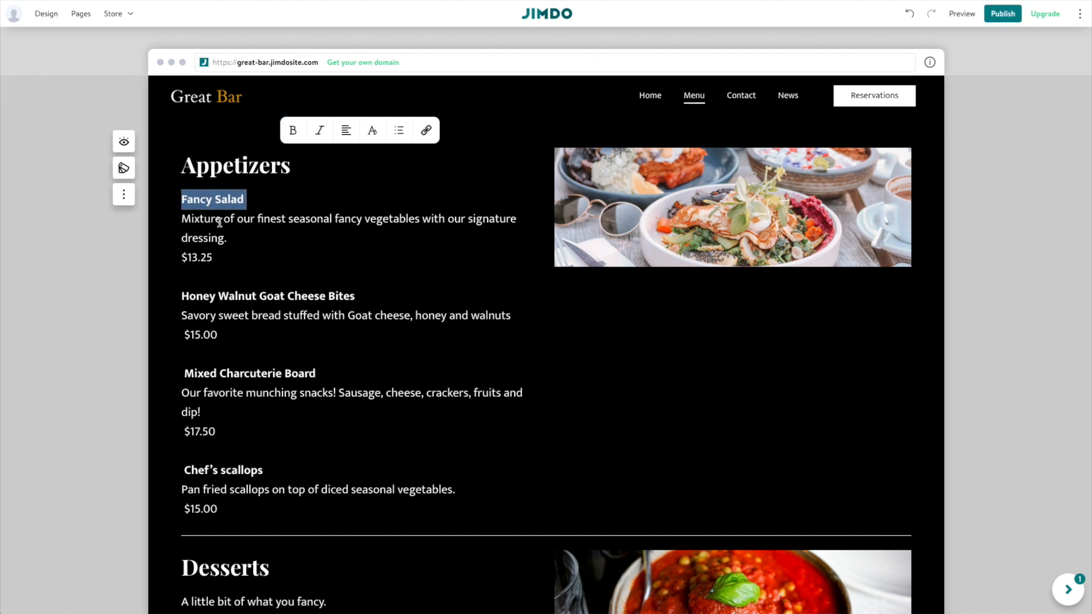
left_click_drag(182, 218, 327, 236)
left_click(220, 258)
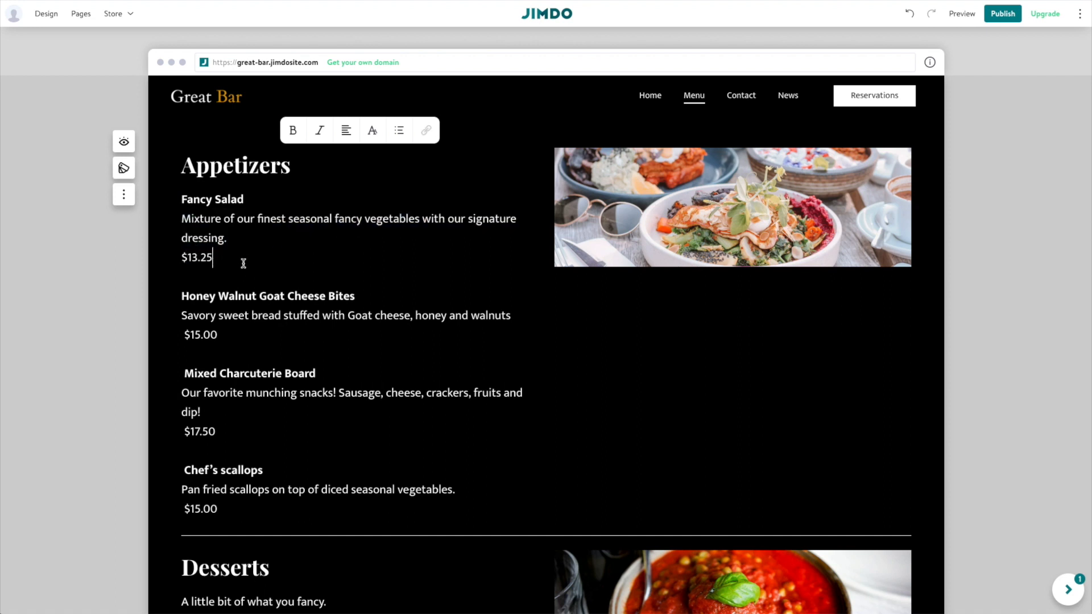
left_click(246, 242)
type("GF, VG")
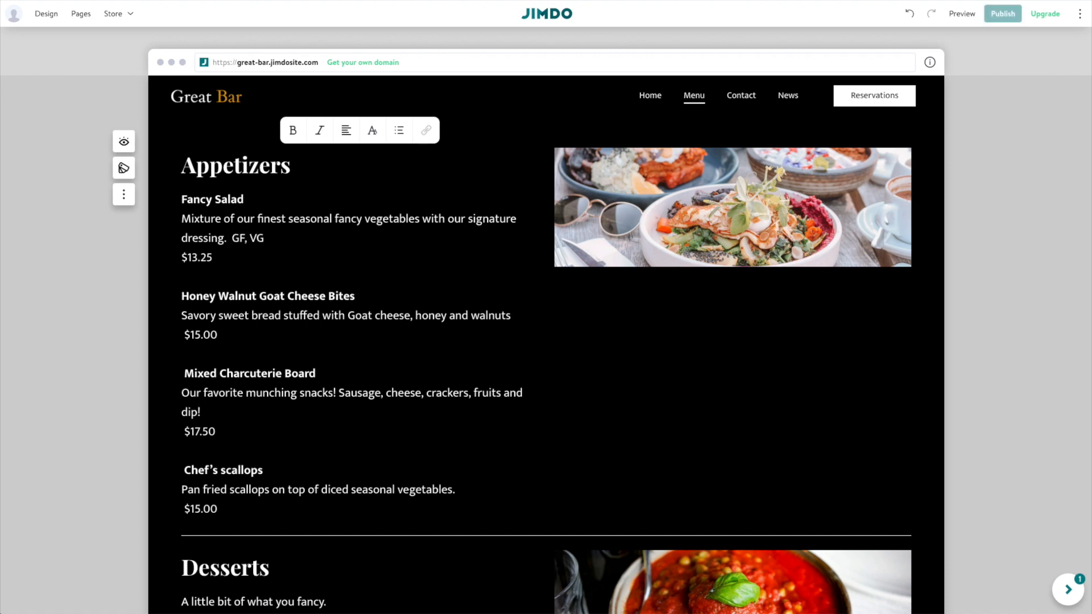
left_click_drag(264, 239, 232, 239)
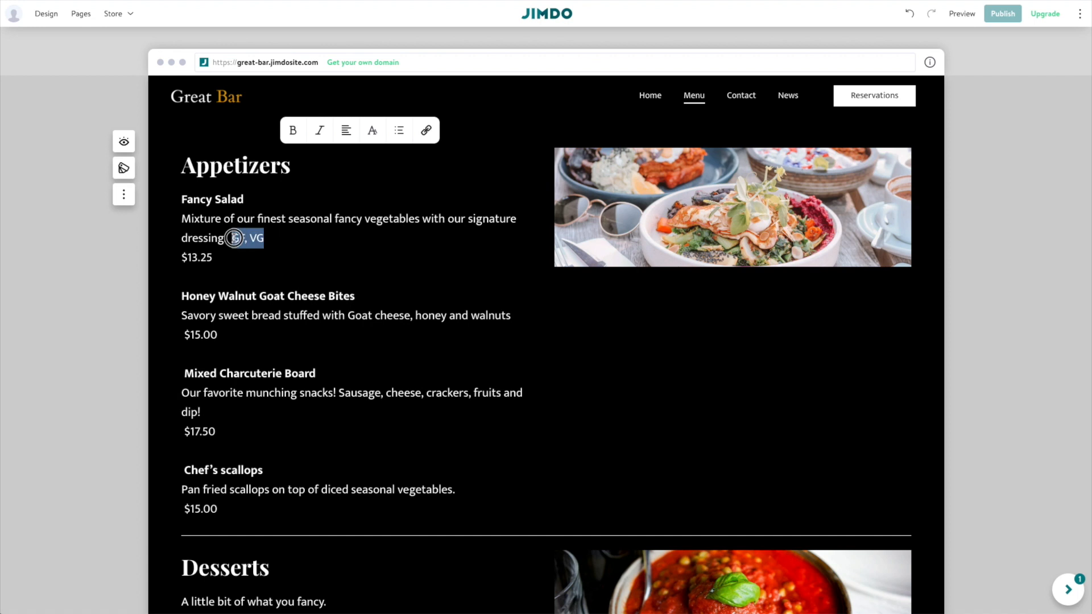
left_click(322, 131)
left_click(309, 250)
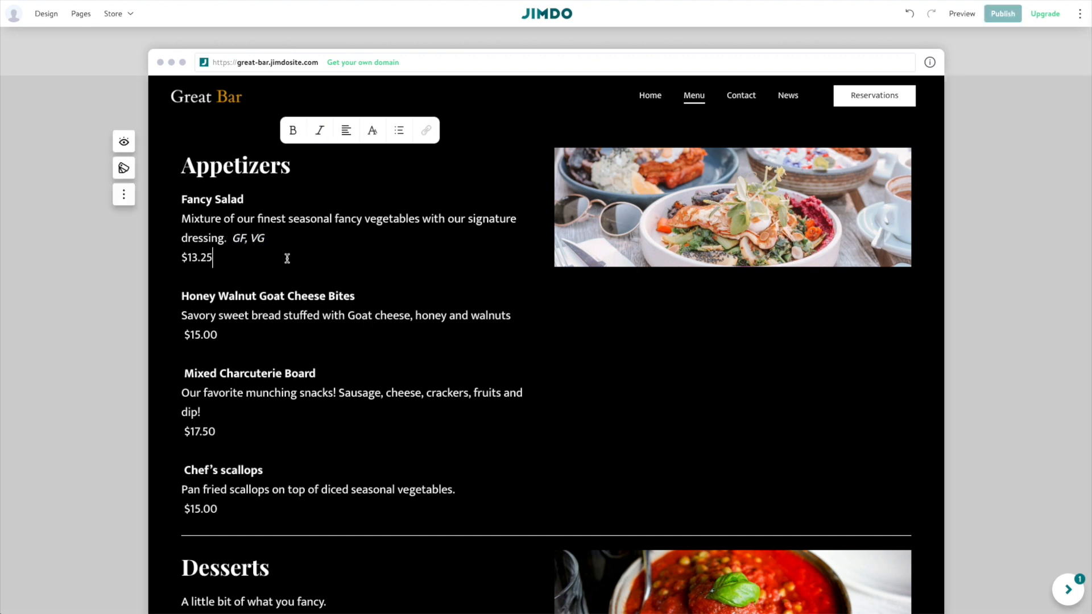
Replace the Desserts subtitle with 'Berry Desert': smooth berries with cream and sauce, $13.45.
scroll(284, 261, "down", 5)
scroll(288, 260, "up", 2)
scroll(288, 259, "up", 4)
scroll(284, 318, "down", 4)
left_click_drag(326, 371, 187, 360)
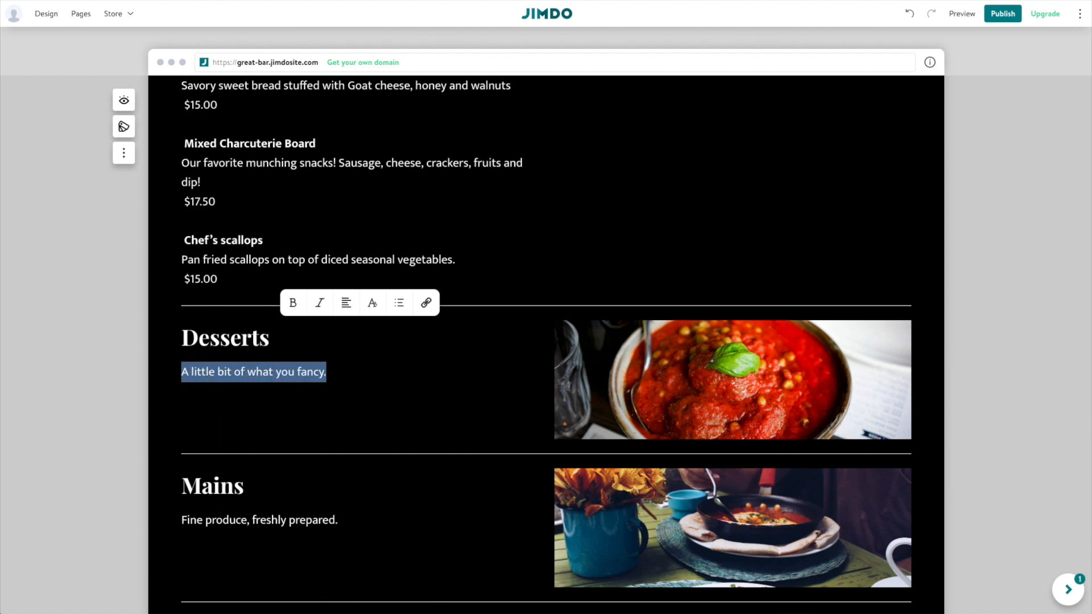
key("BackSpace")
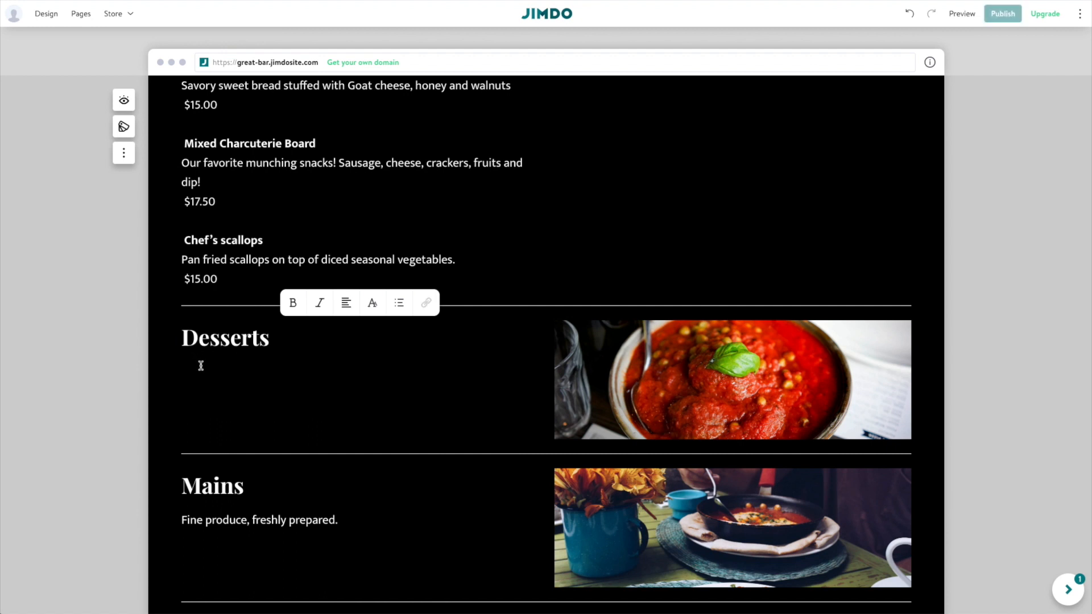
type("Berry Des")
type("eer")
key("Return")
type("Smooth berries with c")
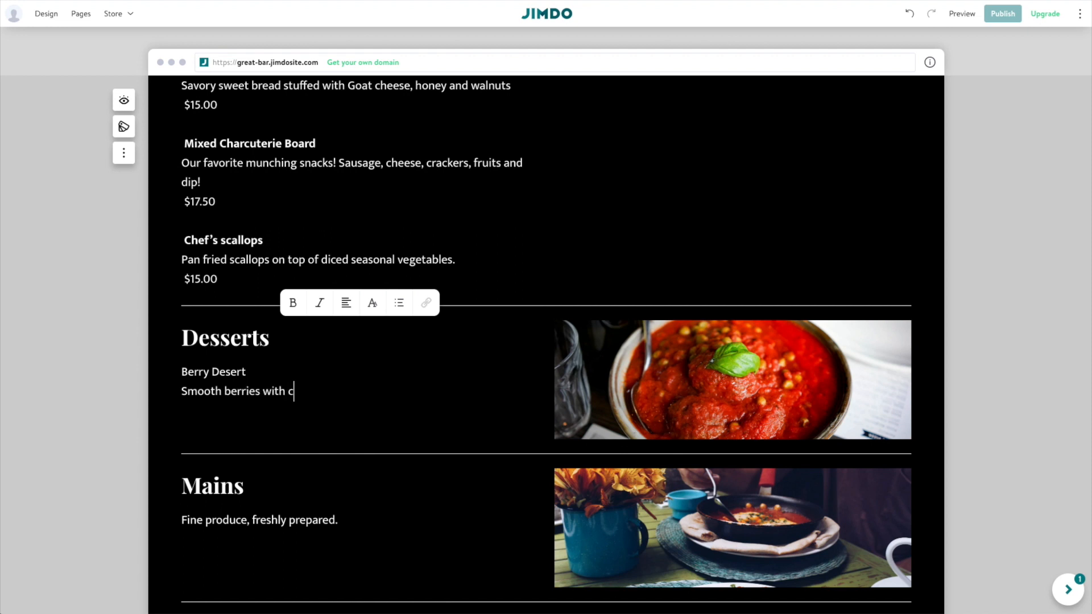
type("ream and sauce. $13.4")
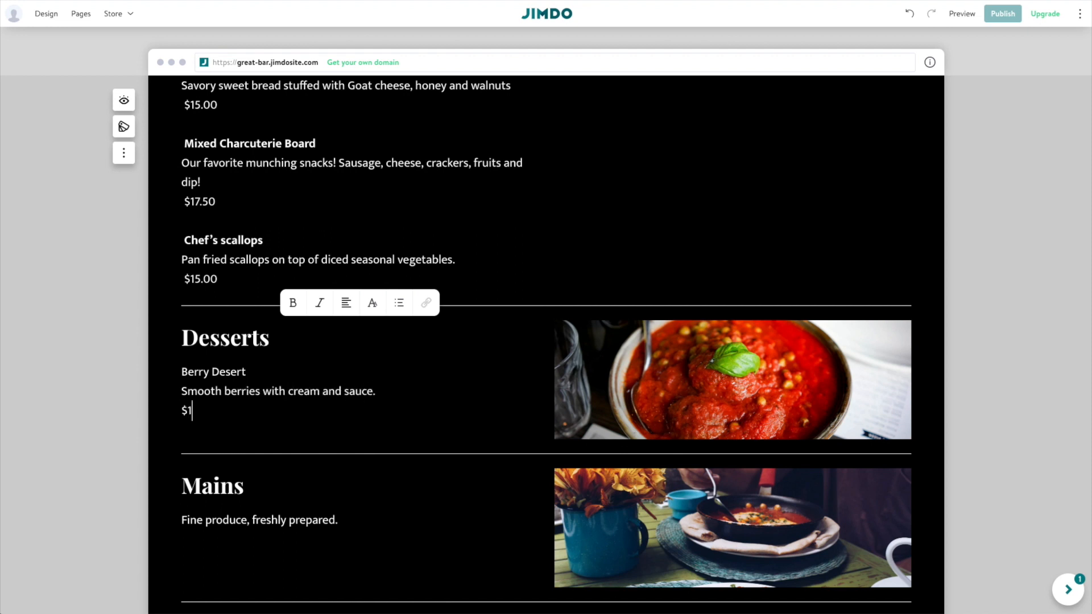
type("5")
Bold the Berry Desert name and add an italic VG tag to its description.
triple_click(208, 368)
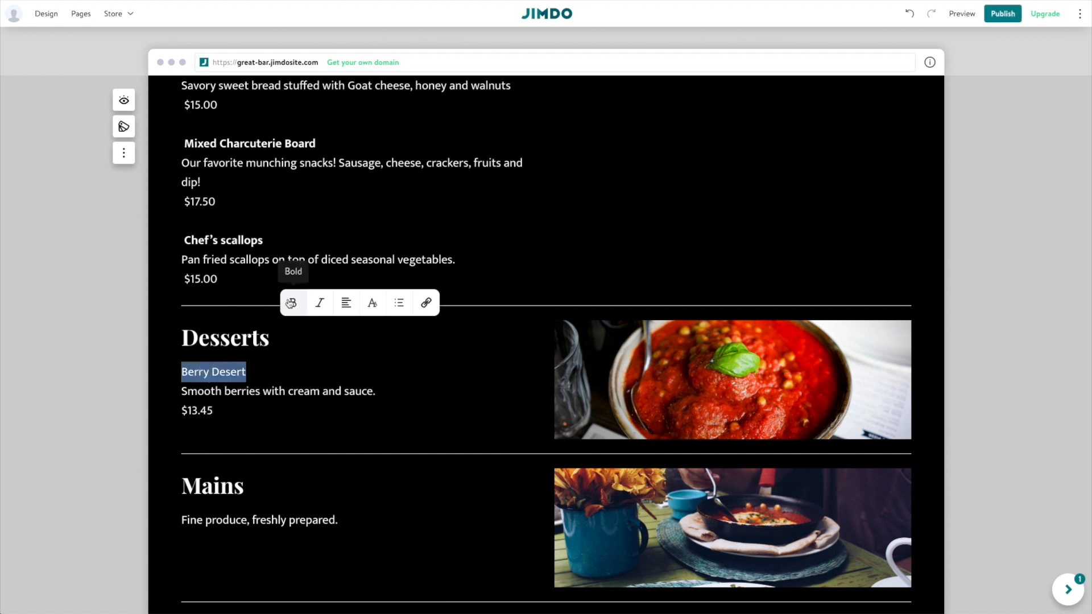
left_click(291, 303)
left_click(328, 391)
left_click(379, 392)
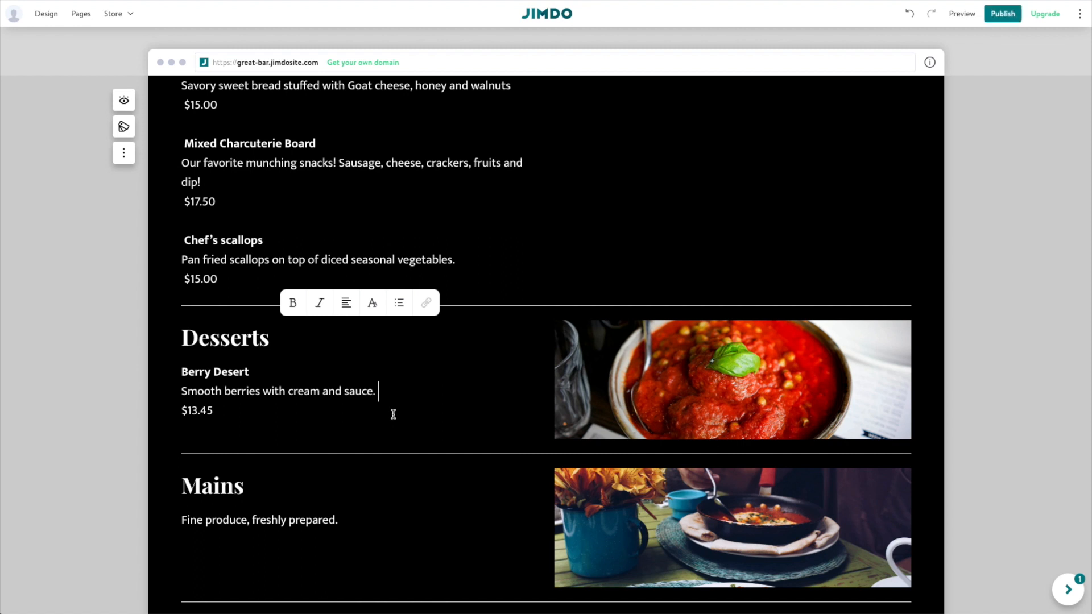
type("VG")
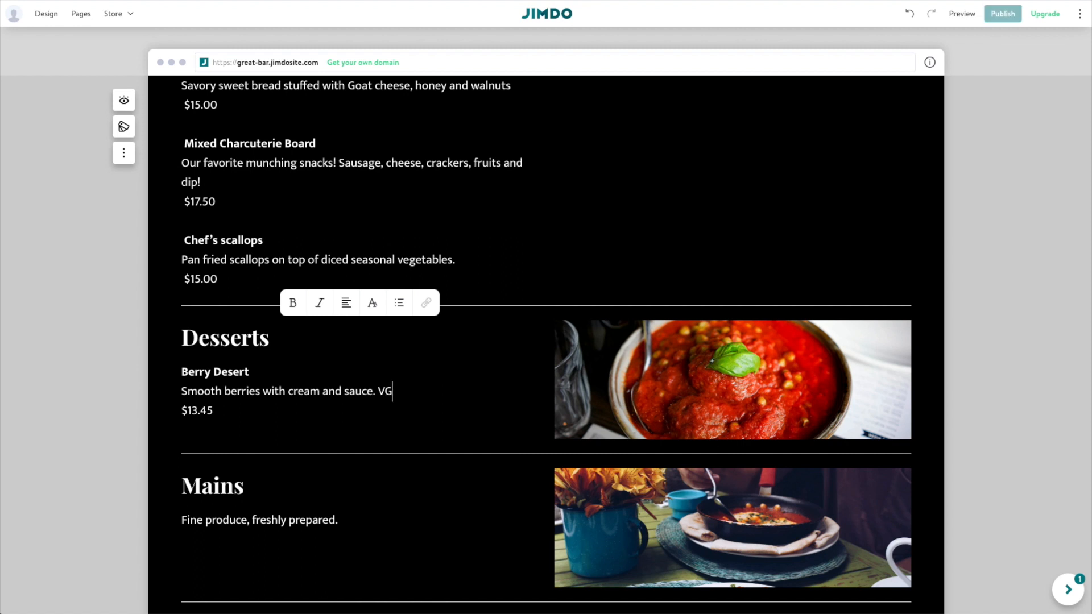
double_click(385, 391)
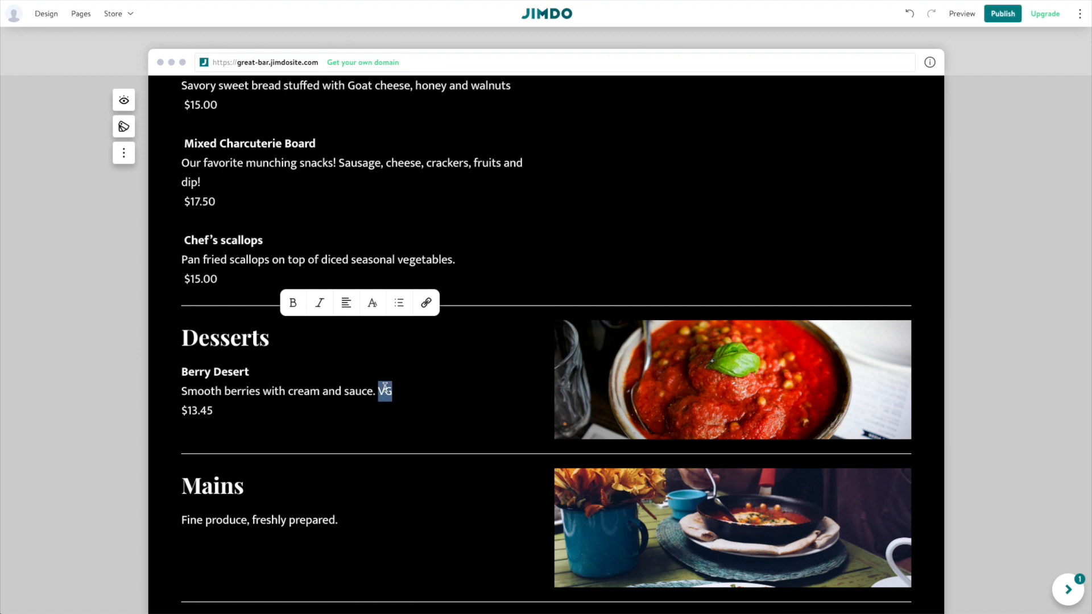
left_click(320, 302)
left_click(360, 392)
left_click(284, 411)
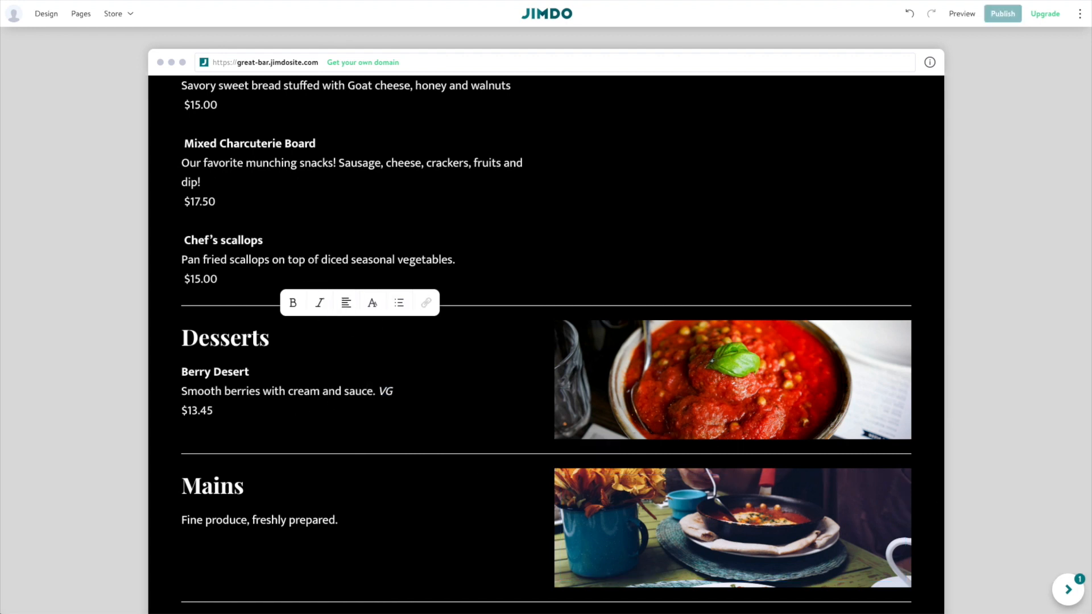
key("super+Tab")
scroll(954, 267, "down", 12)
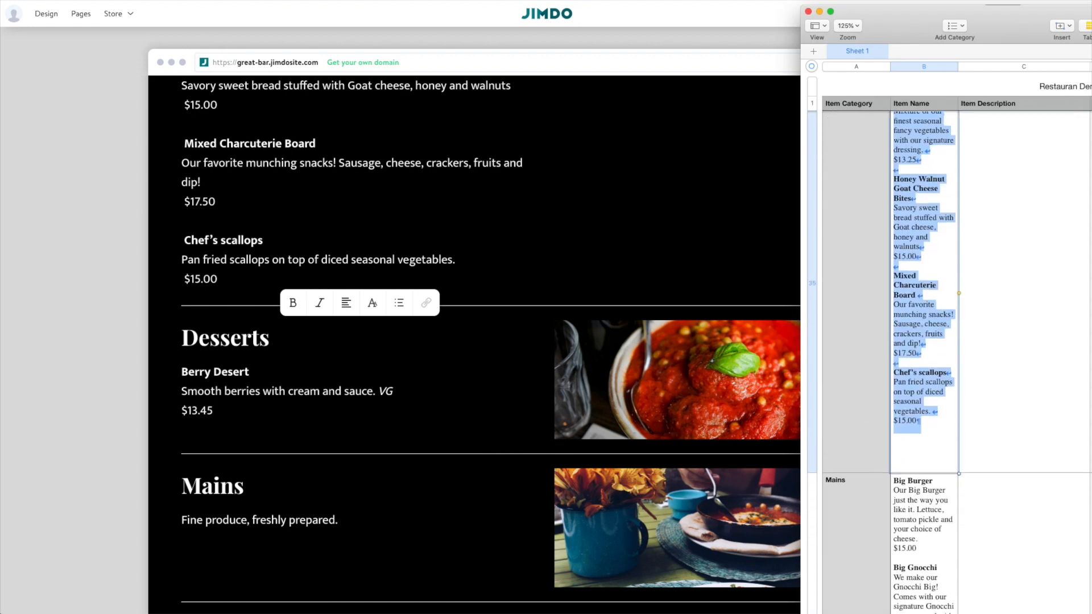
Select the dish list text in the Numbers sheet, then return below the $13.45 price.
left_click(894, 216)
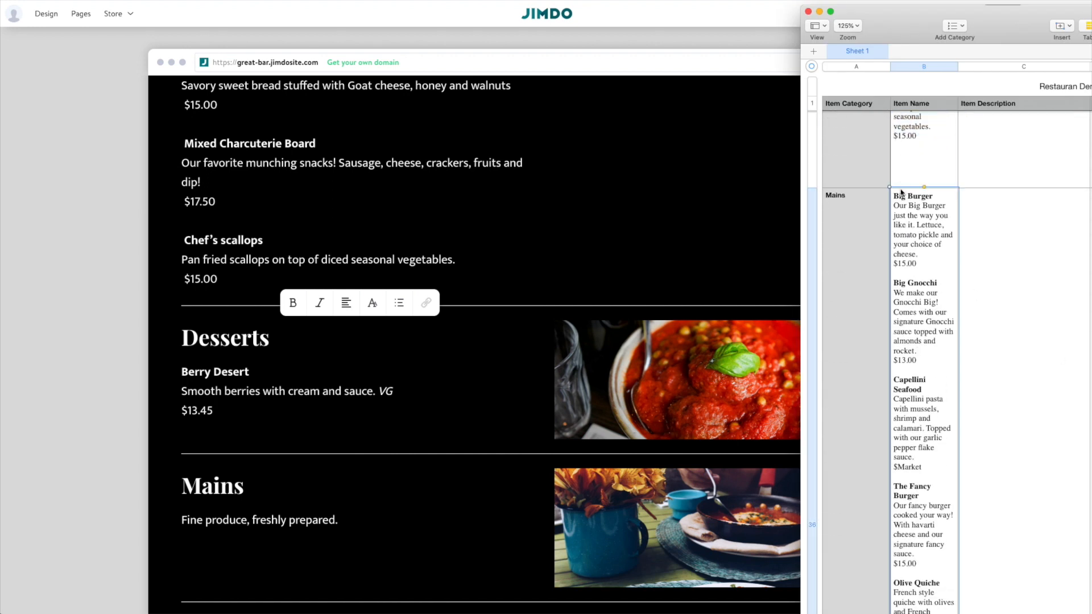
left_click_drag(893, 195, 914, 482)
key("super+c")
scroll(966, 268, "down", 3)
scroll(966, 275, "down", 10)
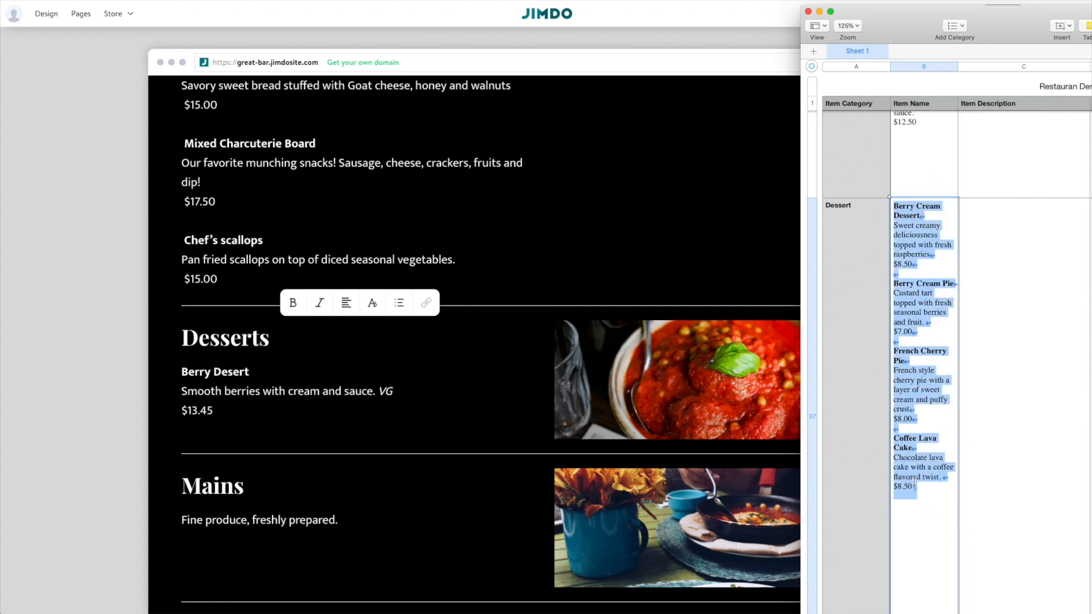
left_click(396, 542)
Paste the copied list of four priced desserts, ending with Coffee Lava Cake, under Desserts.
key("Return")
key("Return")
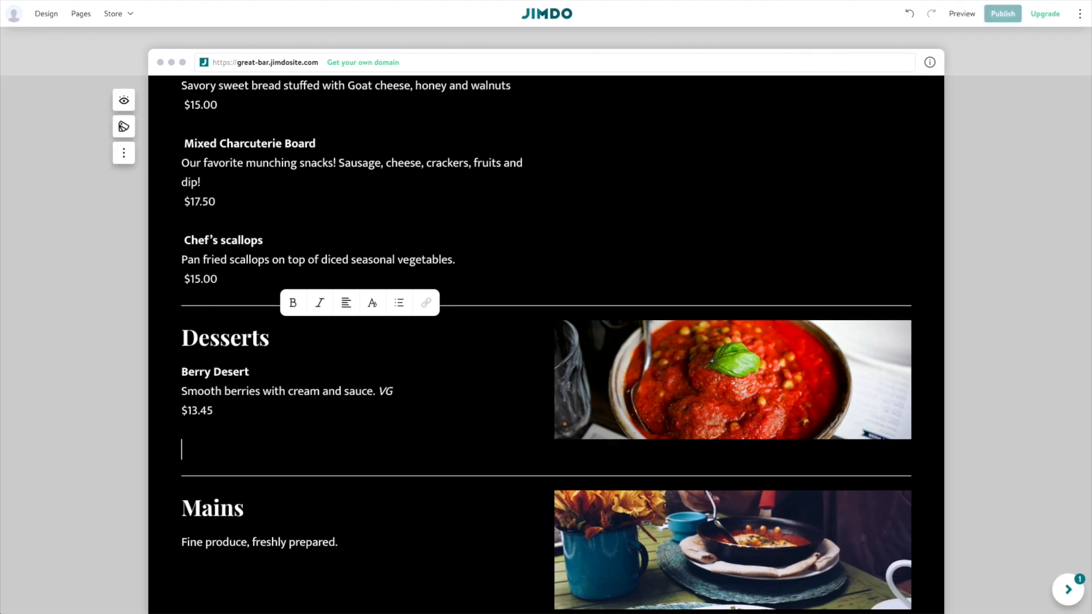
key("super+v")
scroll(358, 429, "down", 8)
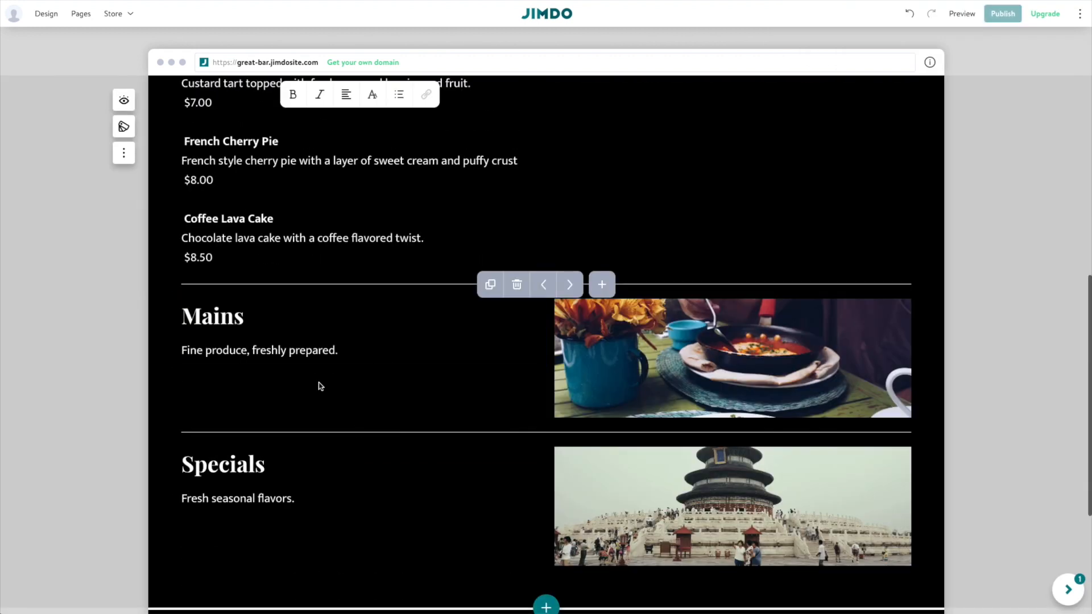
scroll(299, 379, "up", 7)
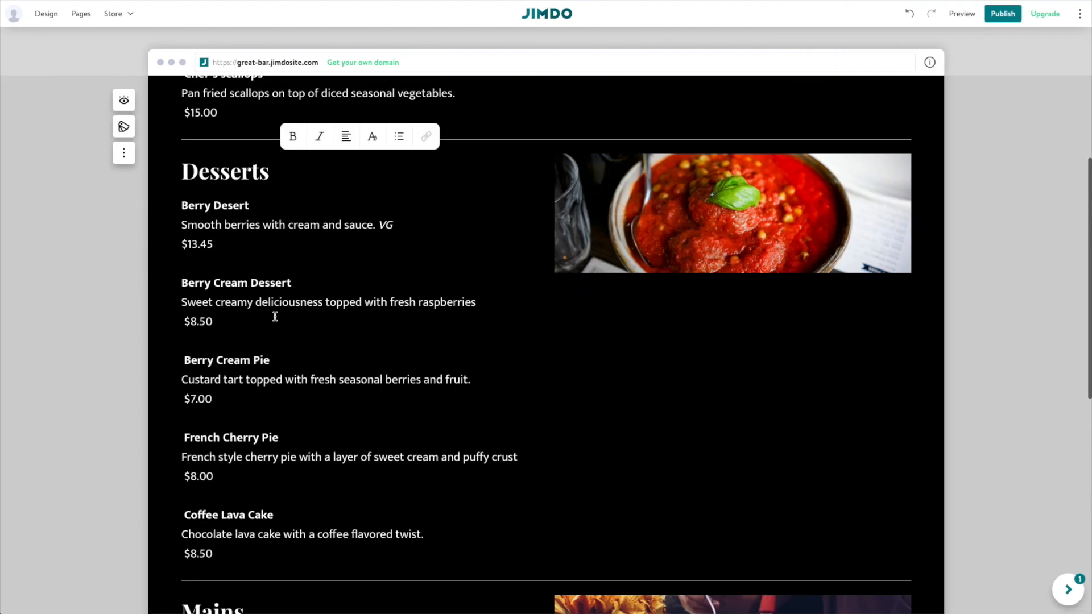
scroll(300, 290, "up", 5)
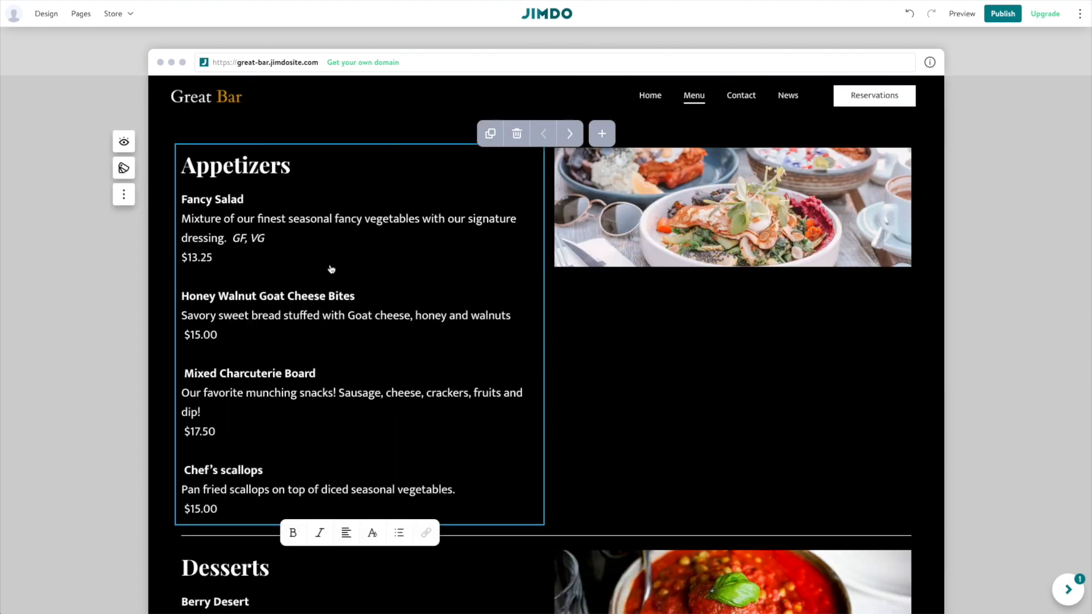
scroll(332, 269, "down", 1)
scroll(275, 210, "down", 4)
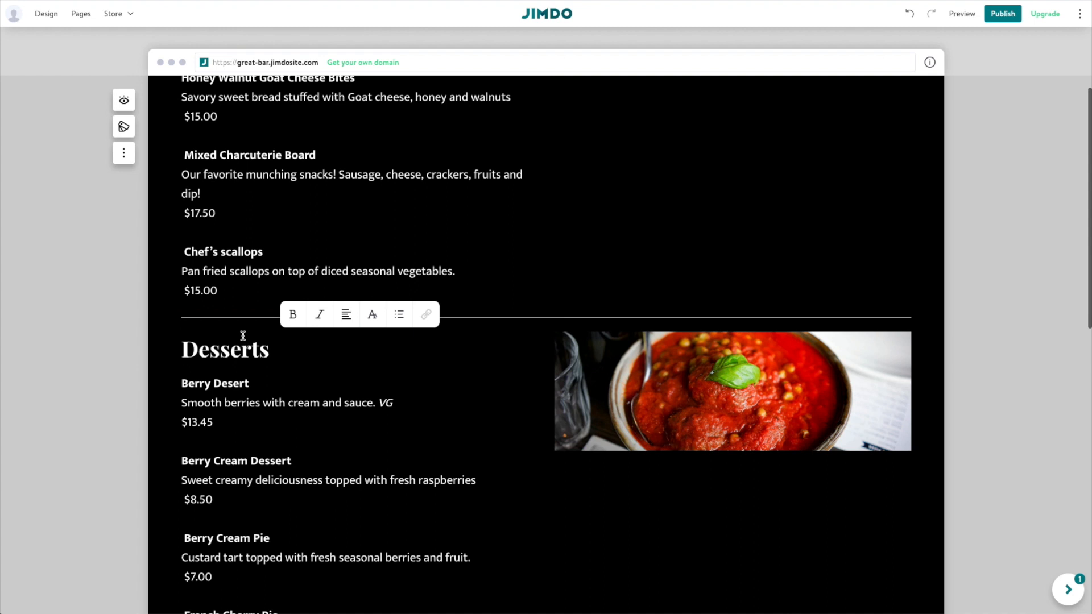
scroll(268, 412, "down", 2)
scroll(266, 398, "up", 2)
scroll(262, 370, "up", 4)
scroll(261, 347, "down", 4)
scroll(260, 346, "down", 5)
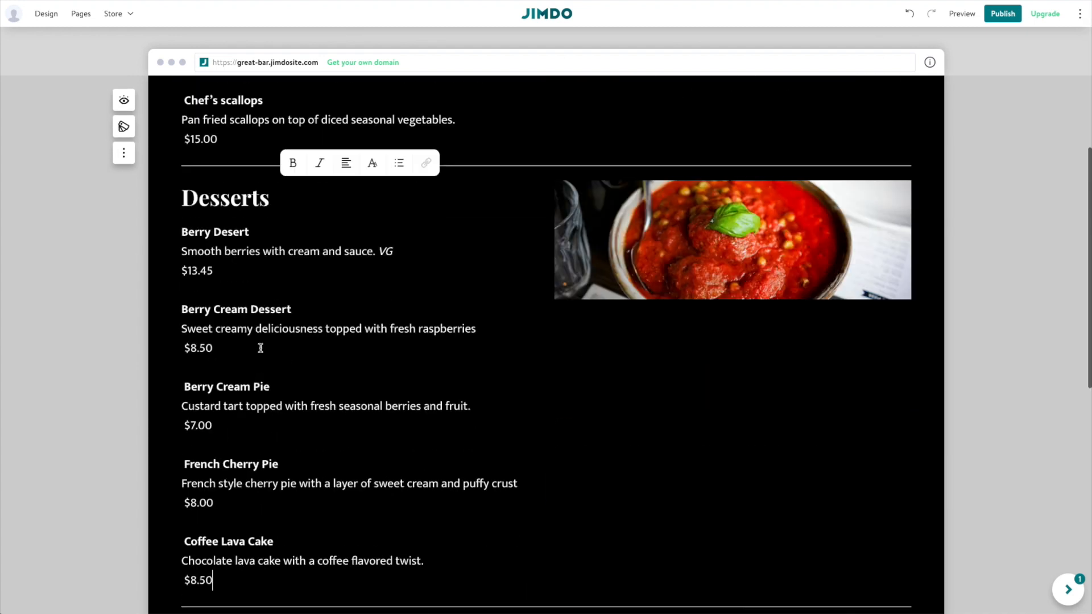
scroll(259, 346, "down", 1)
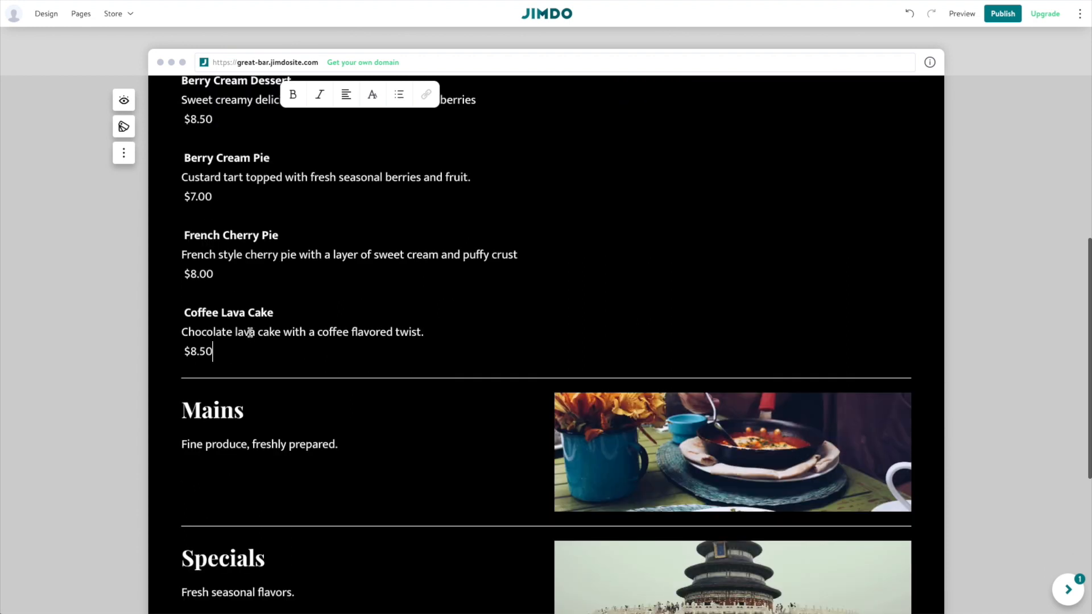
Move the Mains section up so it sits directly below Appetizers.
left_click(453, 429)
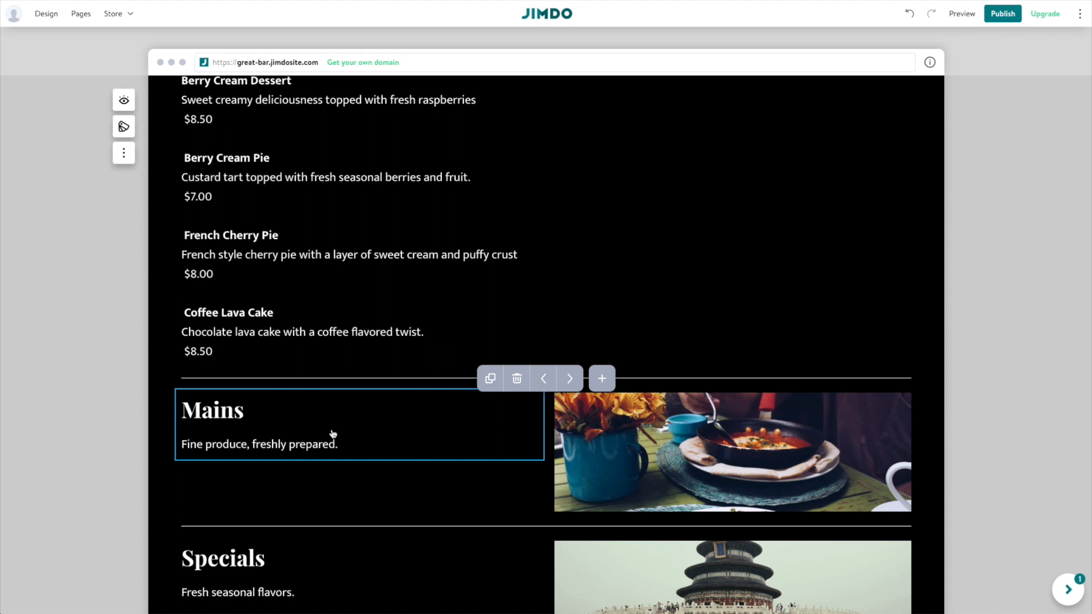
left_click(564, 379)
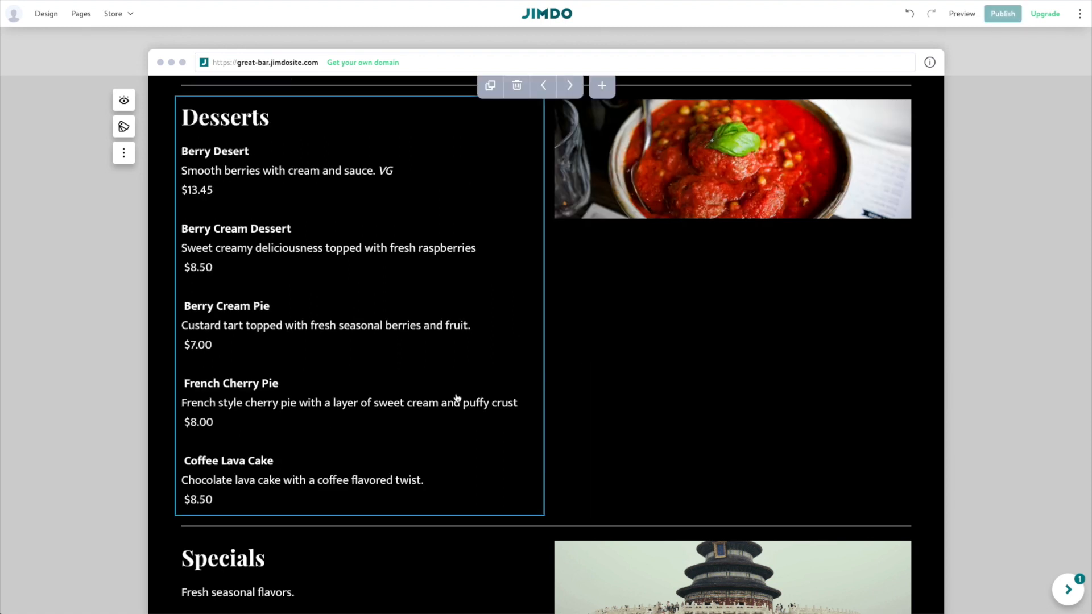
scroll(396, 530, "up", 7)
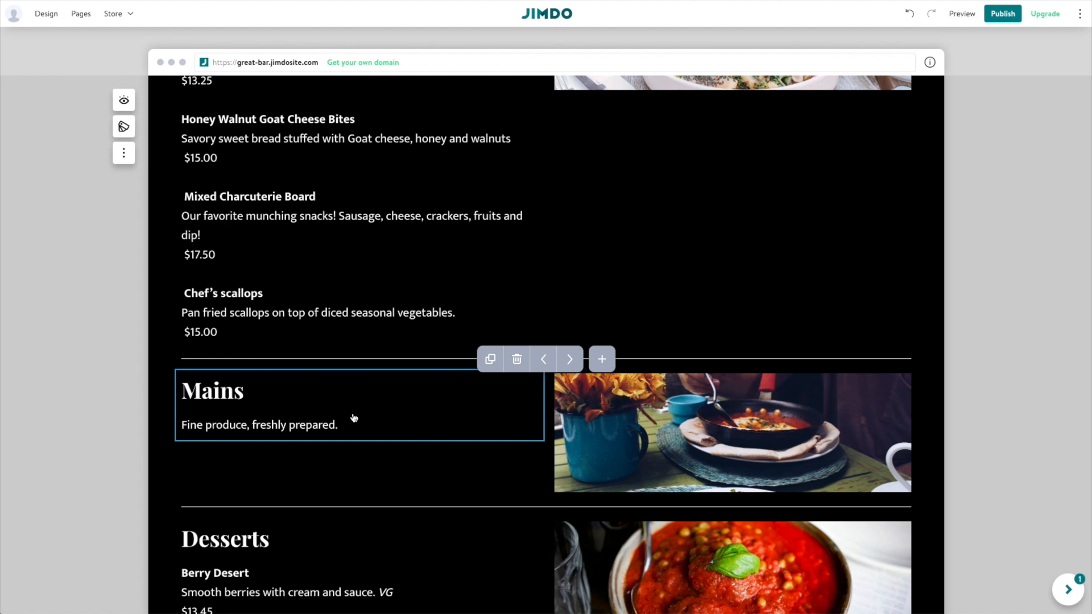
scroll(374, 394, "up", 3)
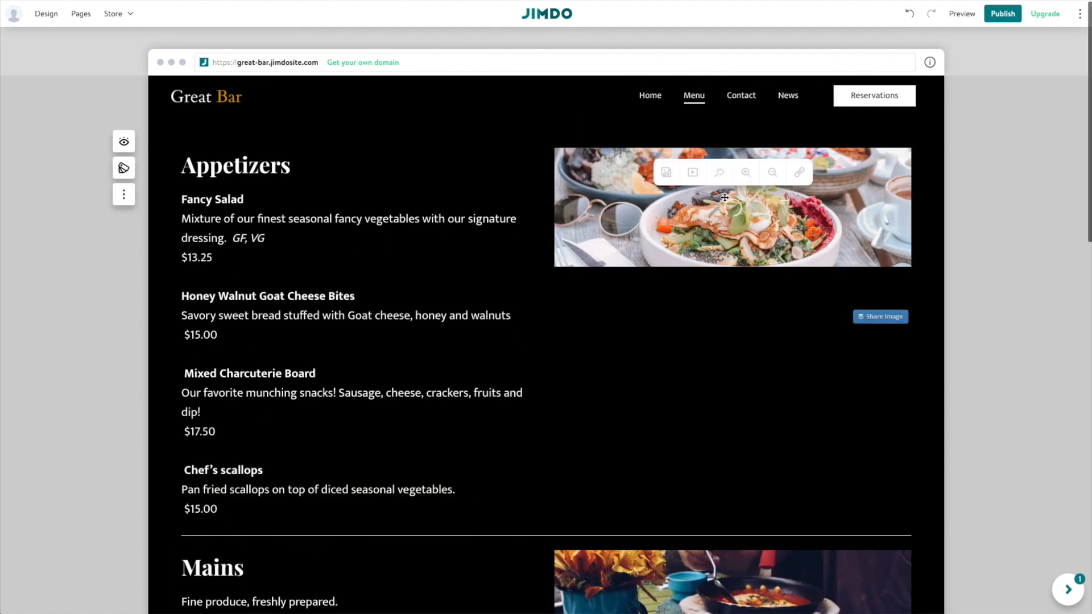
Replace the Appetizers photo with the charcuterie board image and shift it up within its frame.
left_click(665, 171)
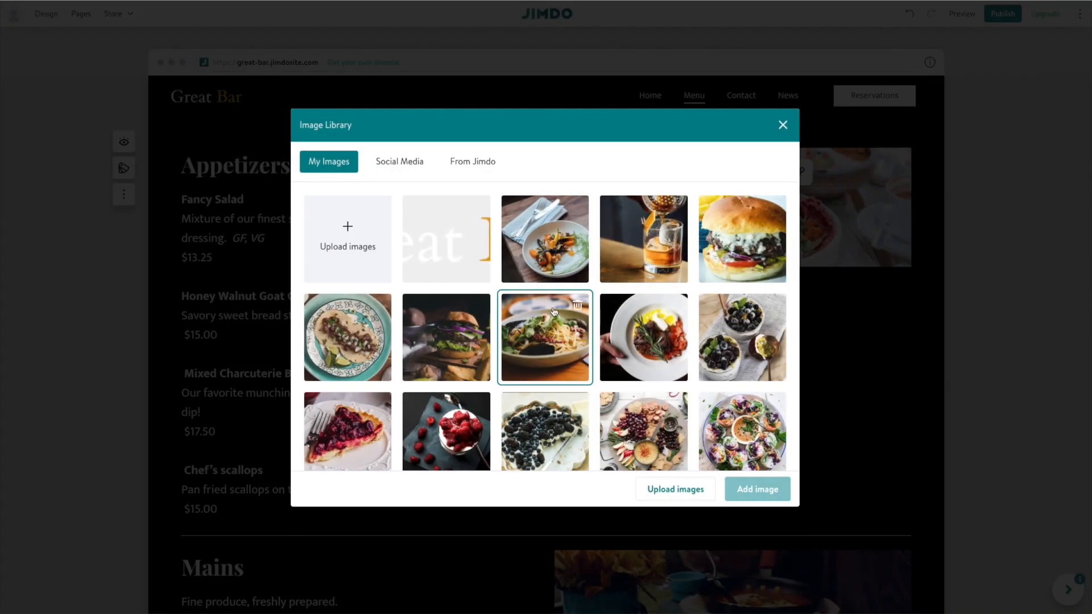
scroll(559, 311, "down", 4)
left_click(638, 290)
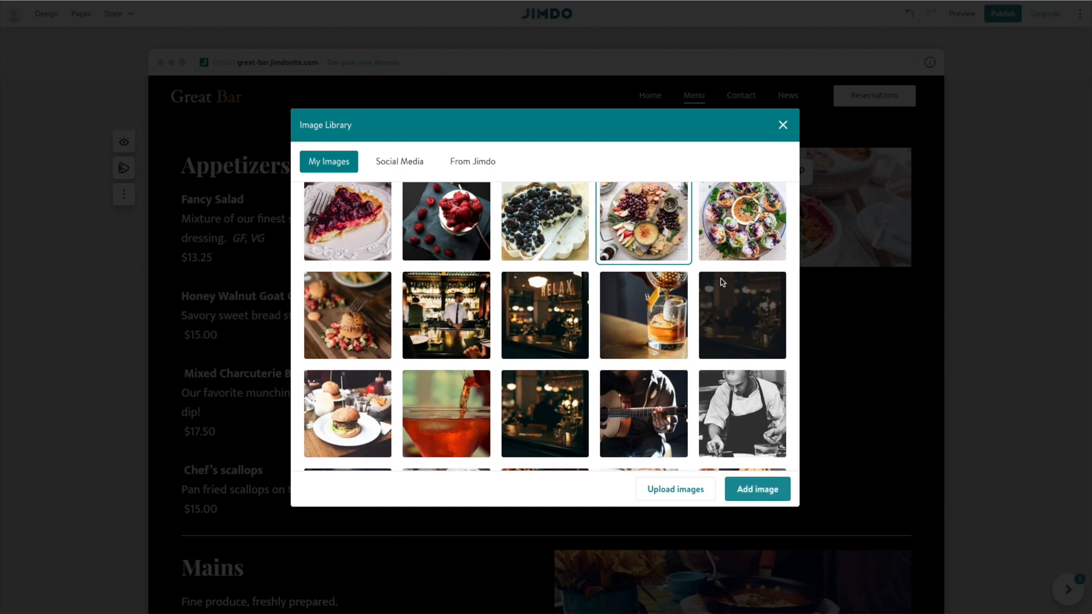
left_click(757, 489)
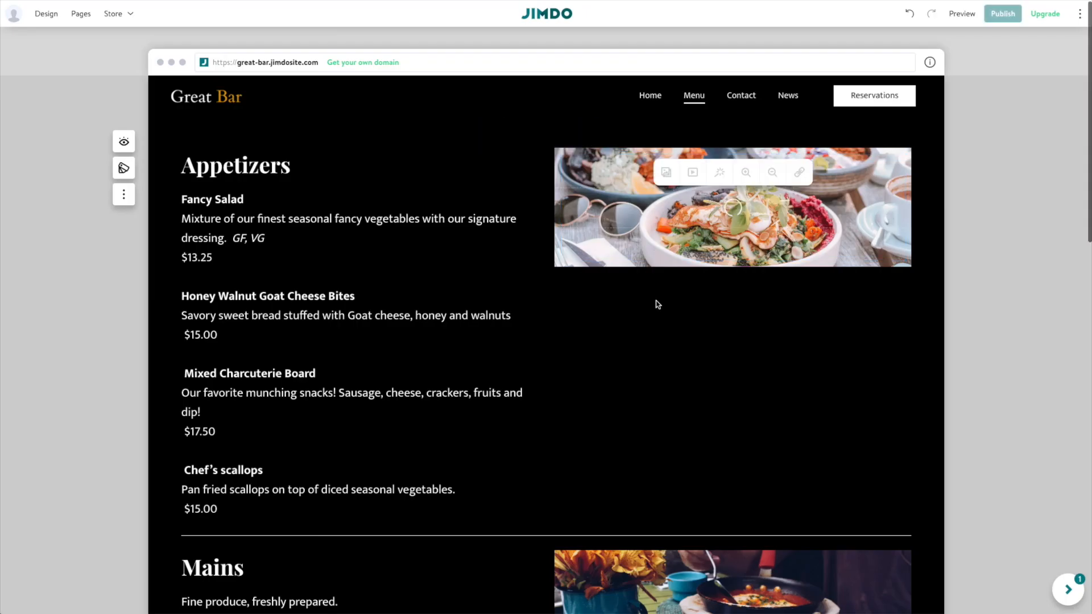
scroll(656, 305, "down", 4)
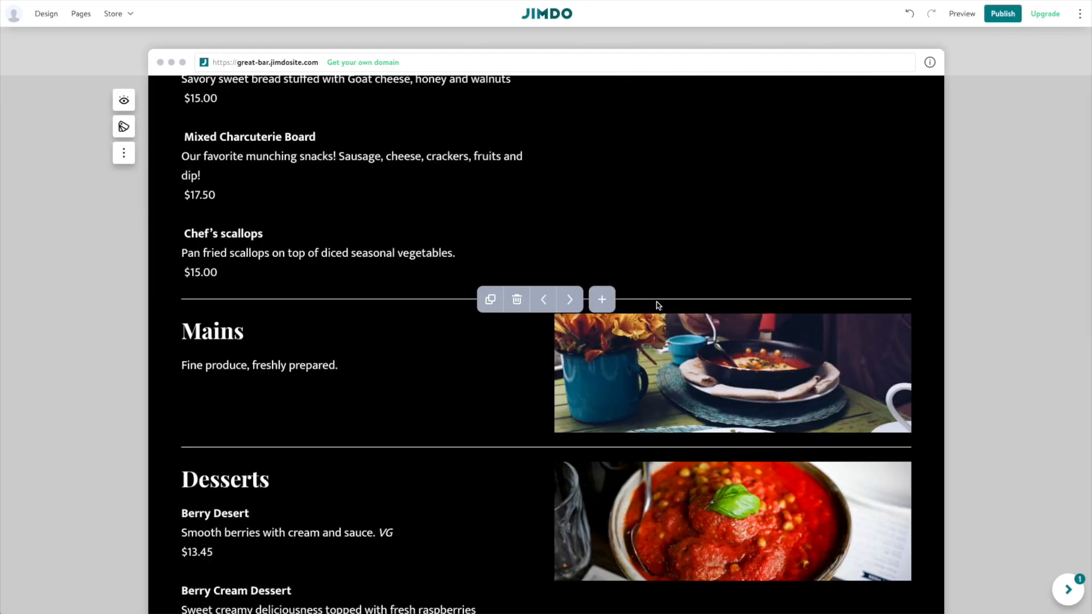
scroll(656, 305, "up", 4)
left_click(621, 205)
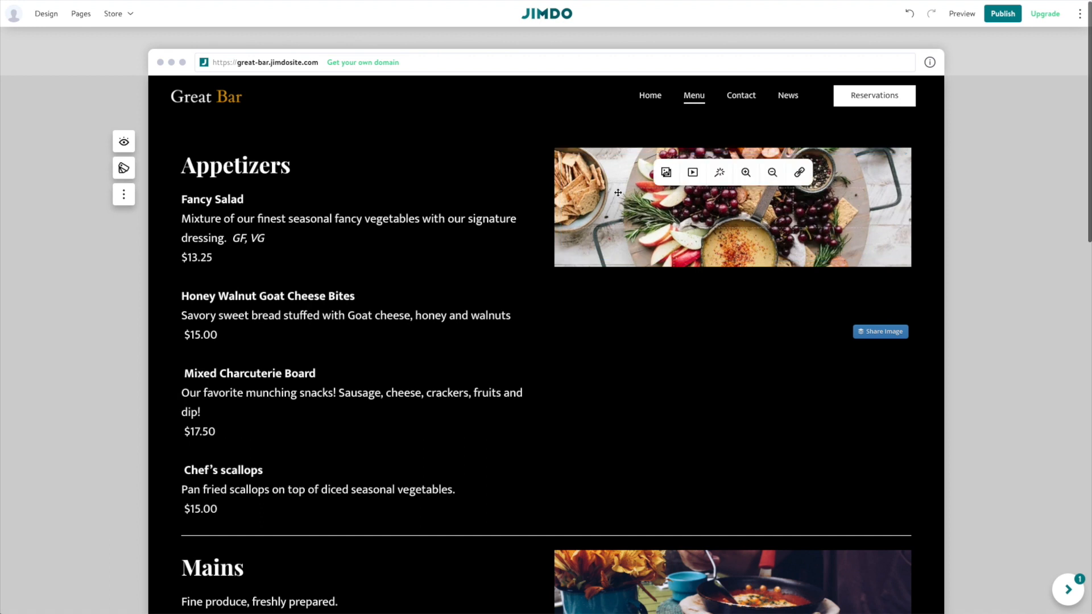
mouse_move(613, 191)
left_mouse_down()
mouse_move(610, 162)
mouse_move(597, 161)
mouse_move(606, 185)
left_mouse_up()
left_click(606, 185)
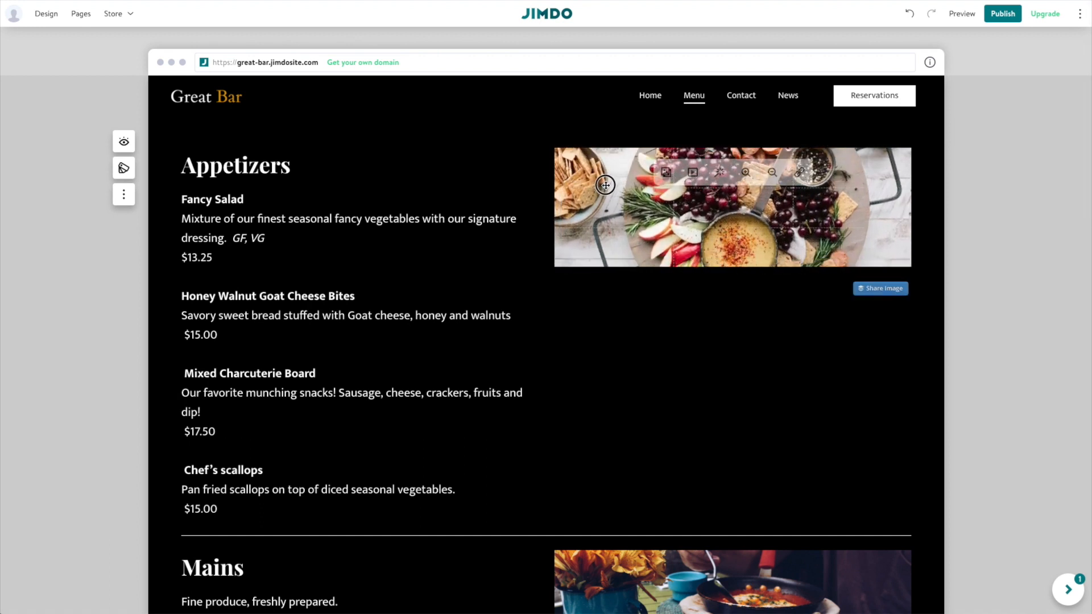
scroll(622, 283, "down", 1)
scroll(622, 284, "down", 6)
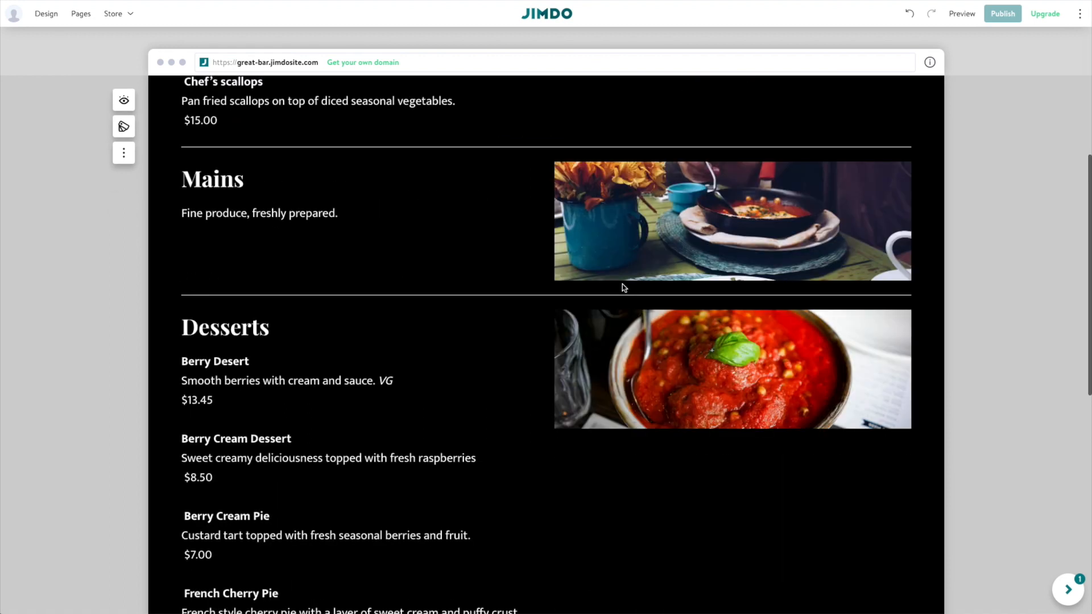
Replace the Mains photo with the burger image from the Image Library.
left_click(615, 213)
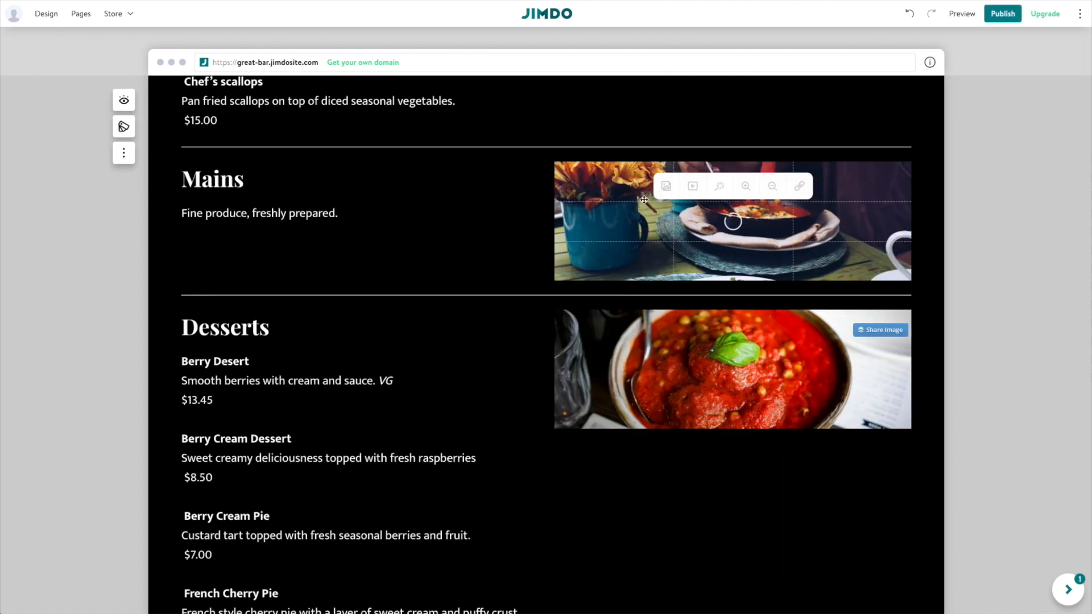
left_click(666, 186)
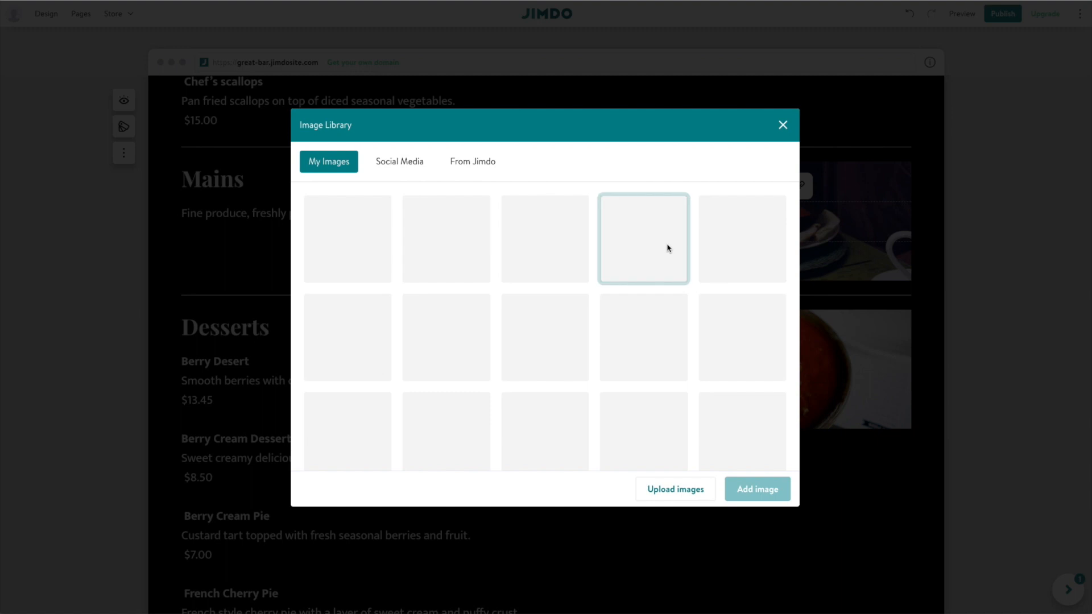
left_click(545, 338)
scroll(449, 313, "down", 1)
double_click(449, 312)
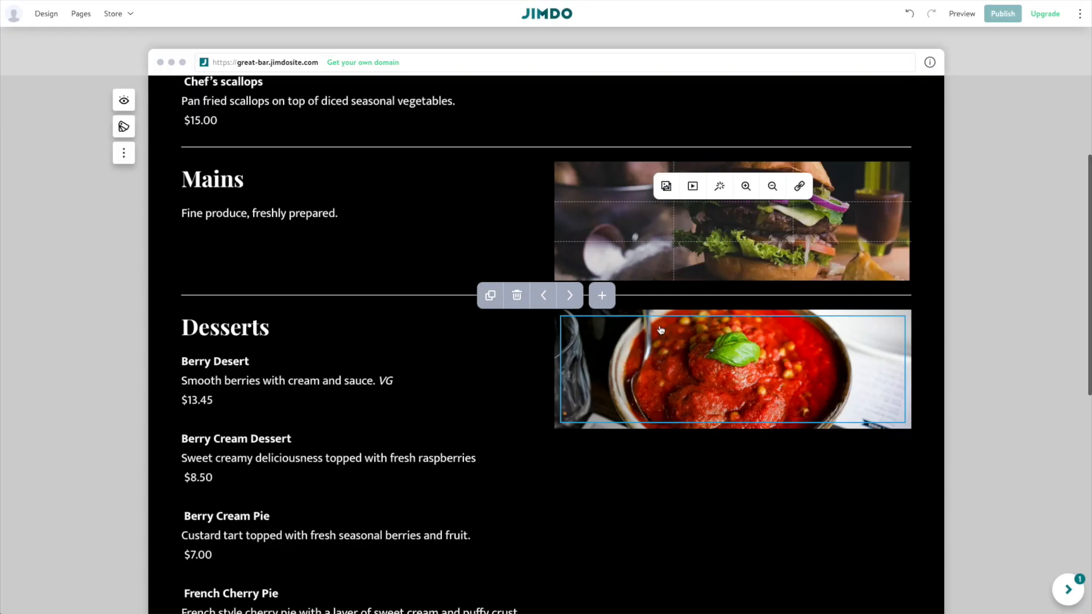
Replace the Desserts photo with the bowl of raspberries image.
left_click(619, 341)
left_click(663, 336)
double_click(452, 431)
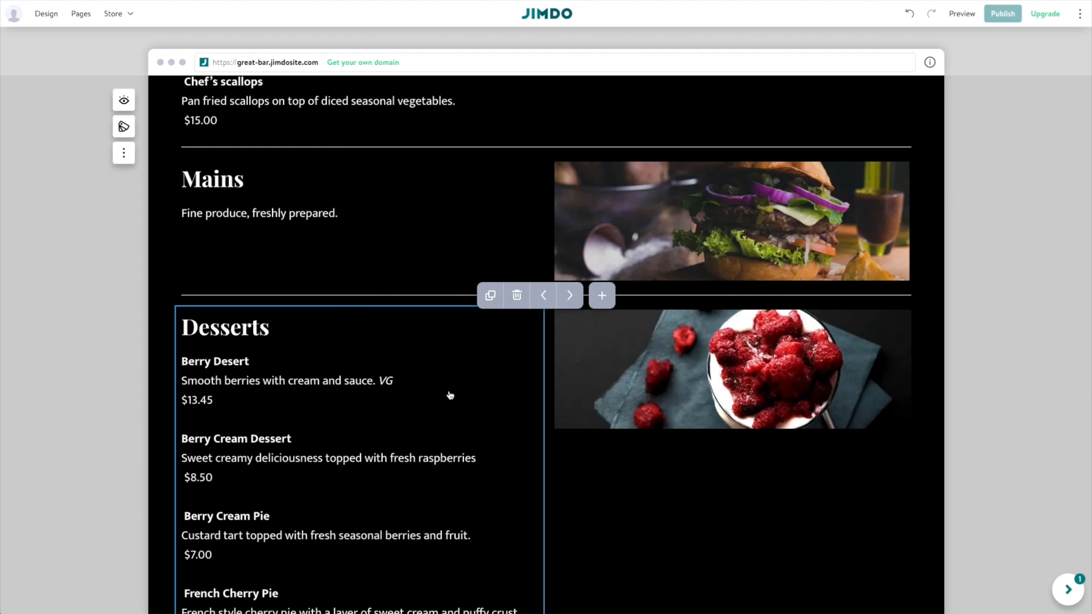
scroll(499, 453, "up", 6)
scroll(498, 455, "down", 2)
scroll(495, 454, "up", 2)
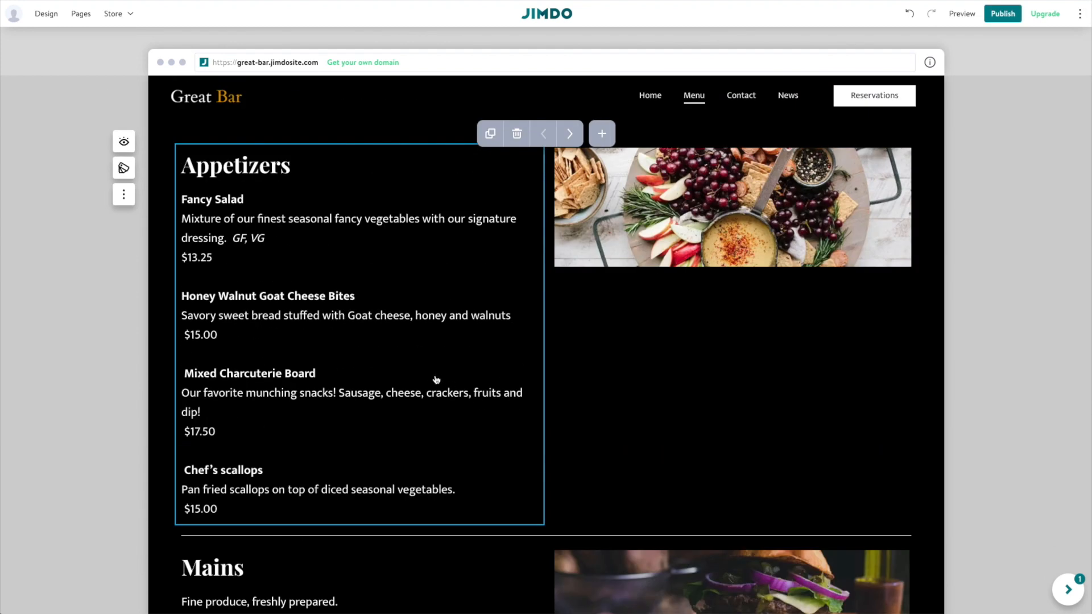
Open Block Design for the Menu page block, browse the Menu layouts, then show the Columns layouts.
left_click(123, 169)
scroll(152, 239, "down", 1)
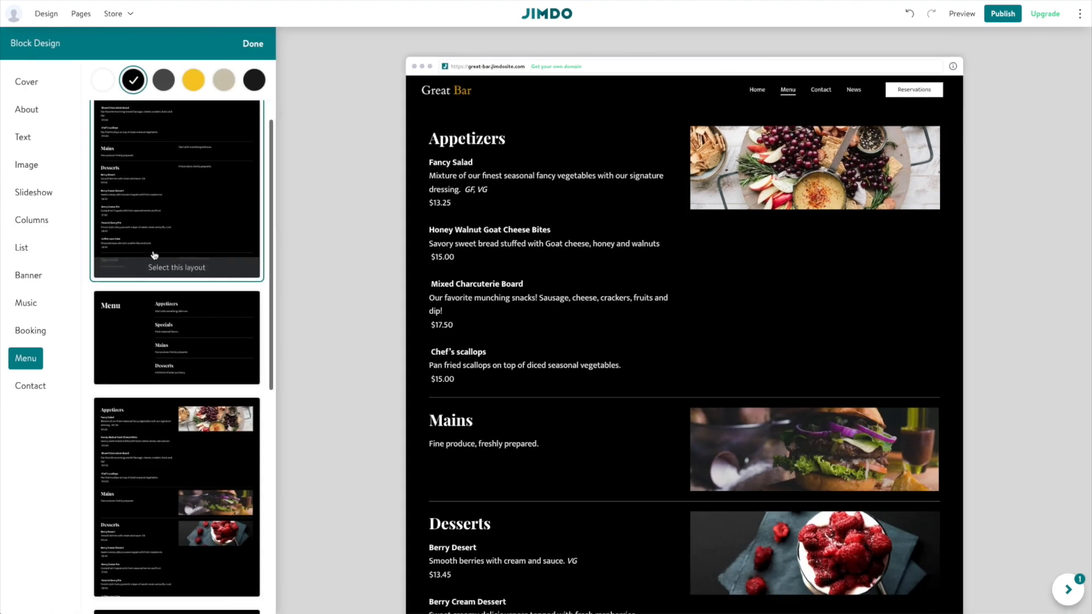
scroll(151, 239, "down", 3)
scroll(181, 278, "down", 1)
scroll(143, 351, "up", 3)
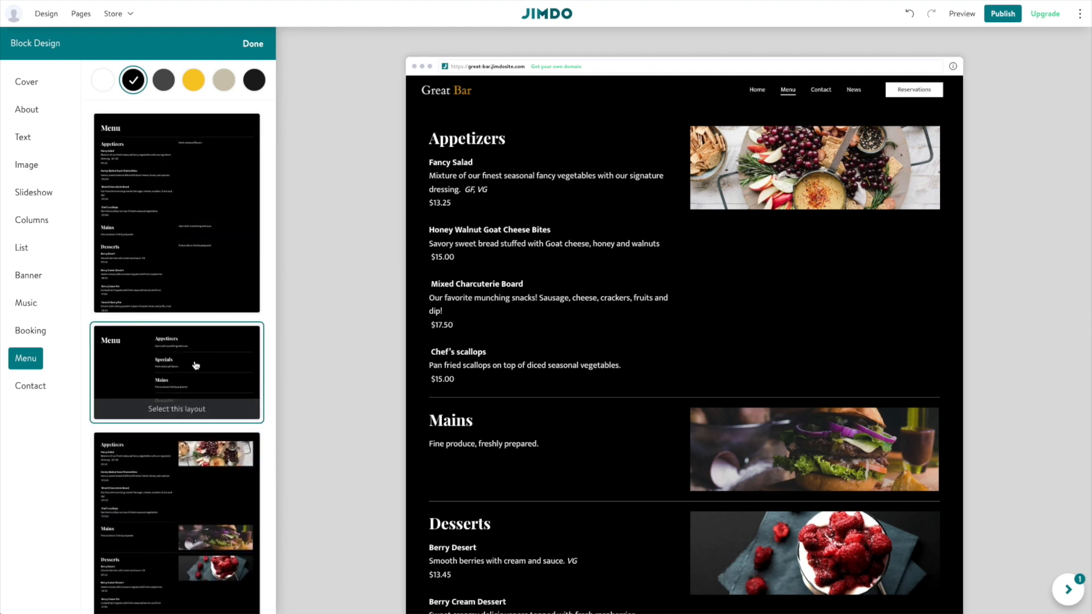
scroll(191, 359, "down", 6)
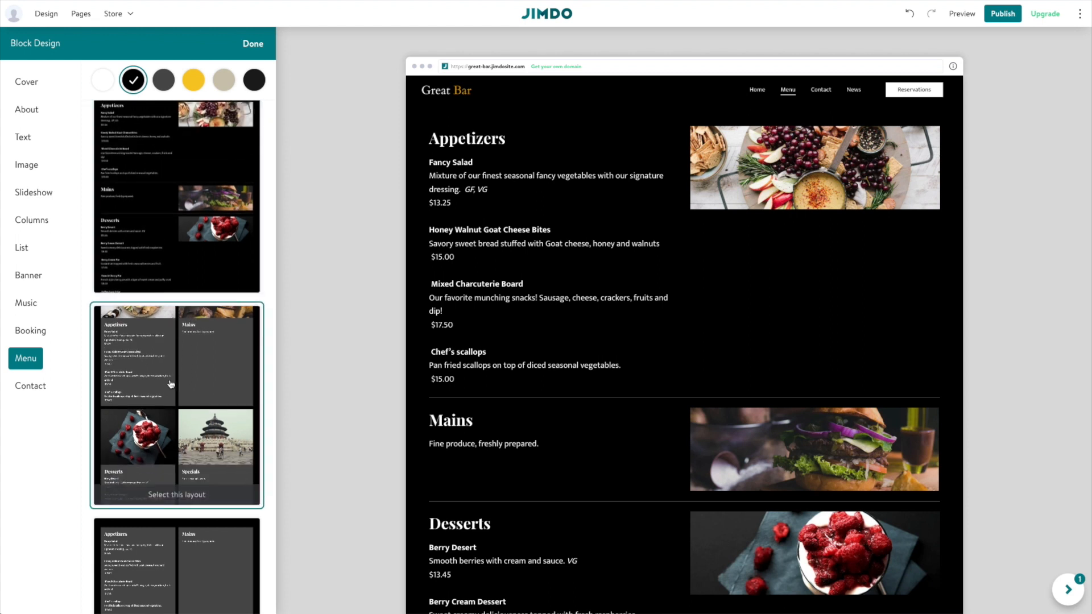
scroll(170, 384, "down", 2)
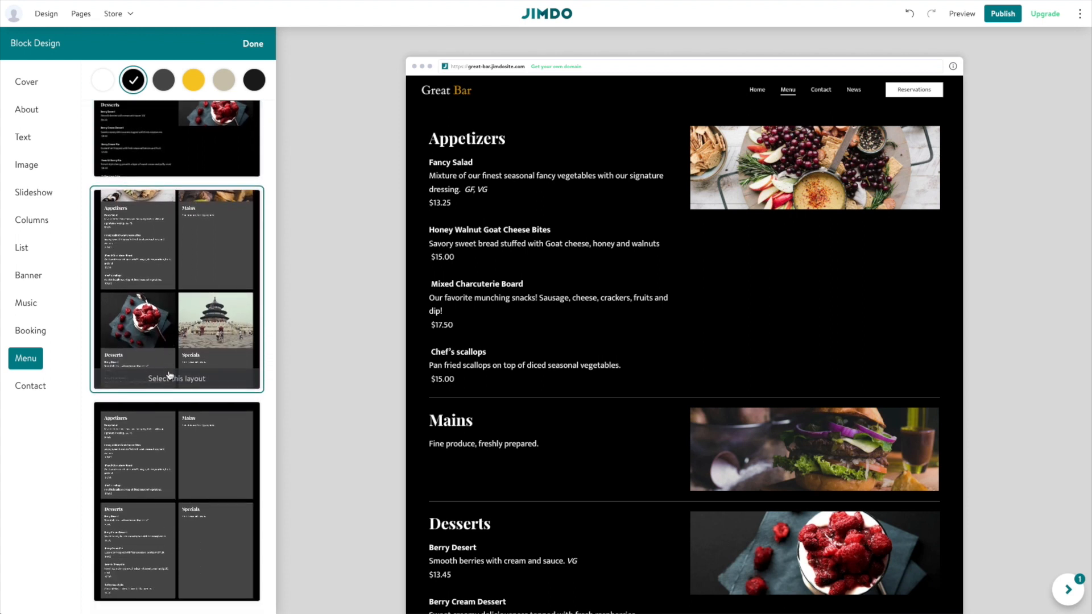
scroll(181, 307, "up", 8)
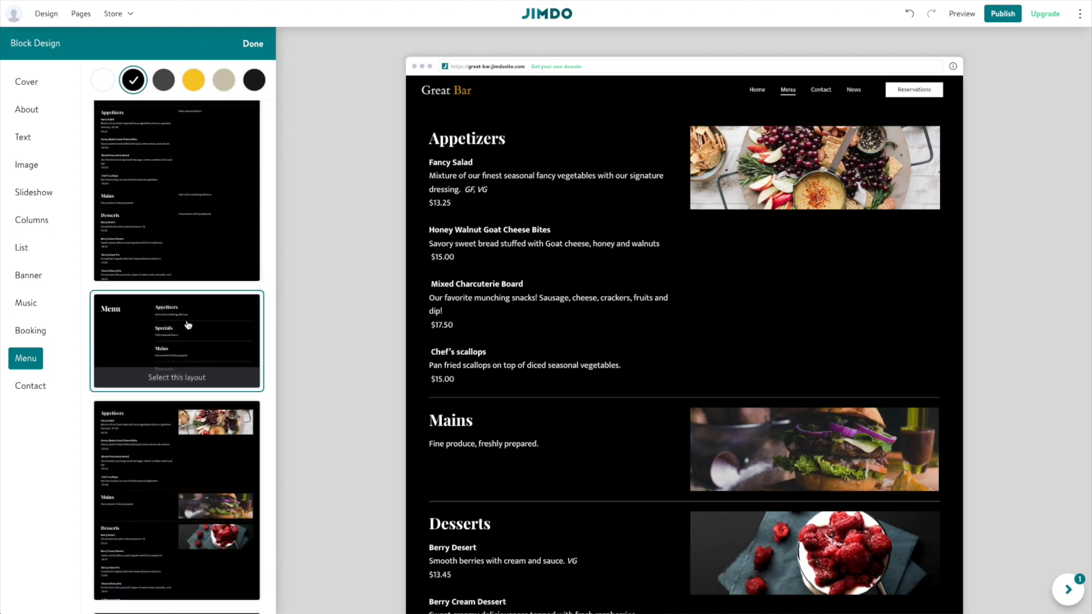
left_click(45, 220)
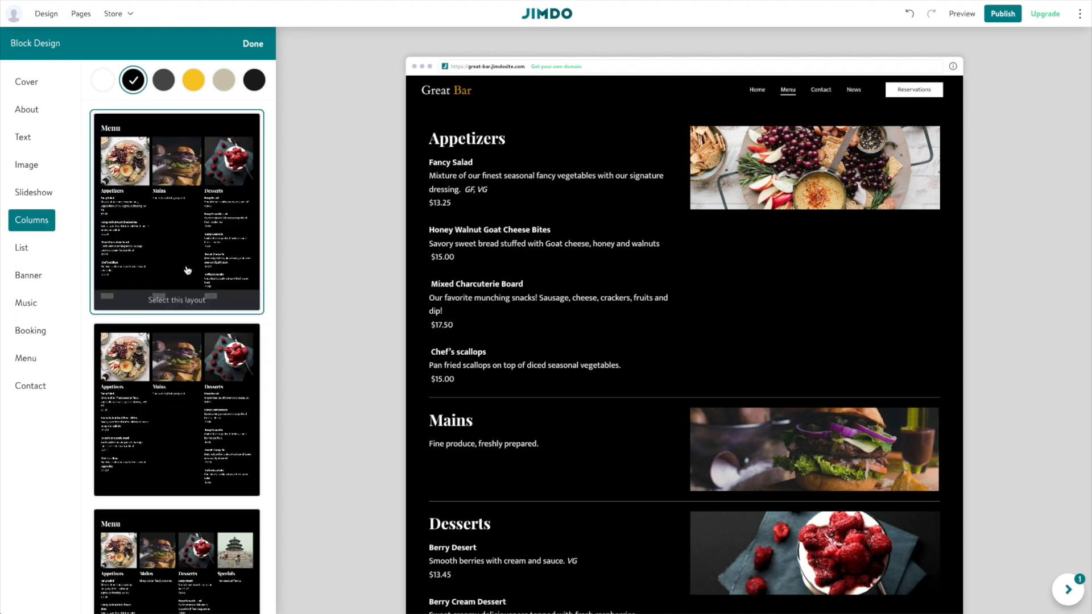
scroll(194, 432, "down", 2)
scroll(203, 444, "up", 2)
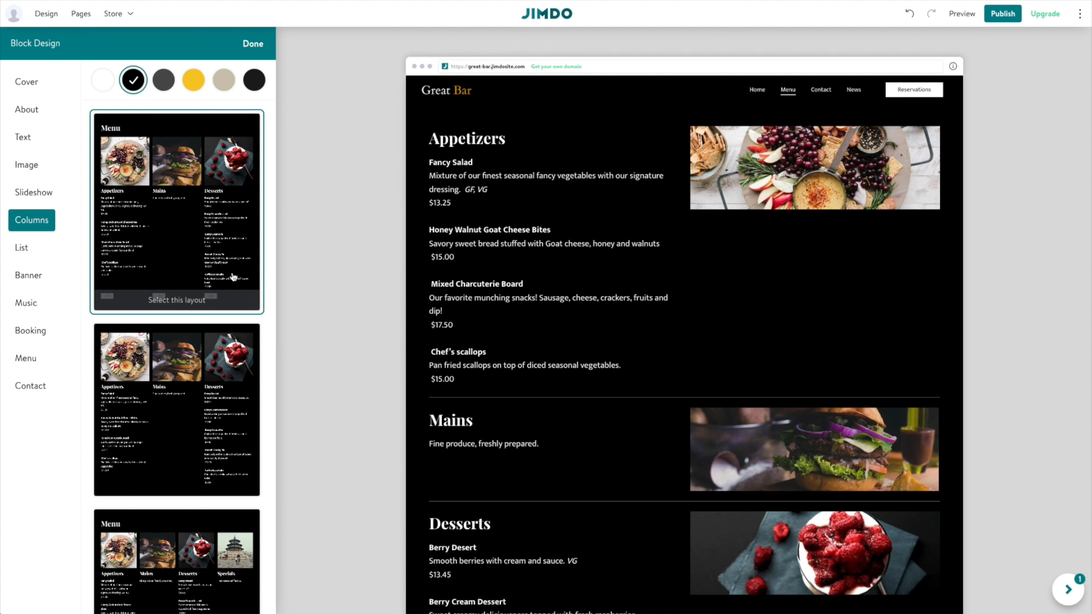
Preview grey, yellow, tan and near-black backgrounds on the Menu block, then keep it black.
left_click(165, 80)
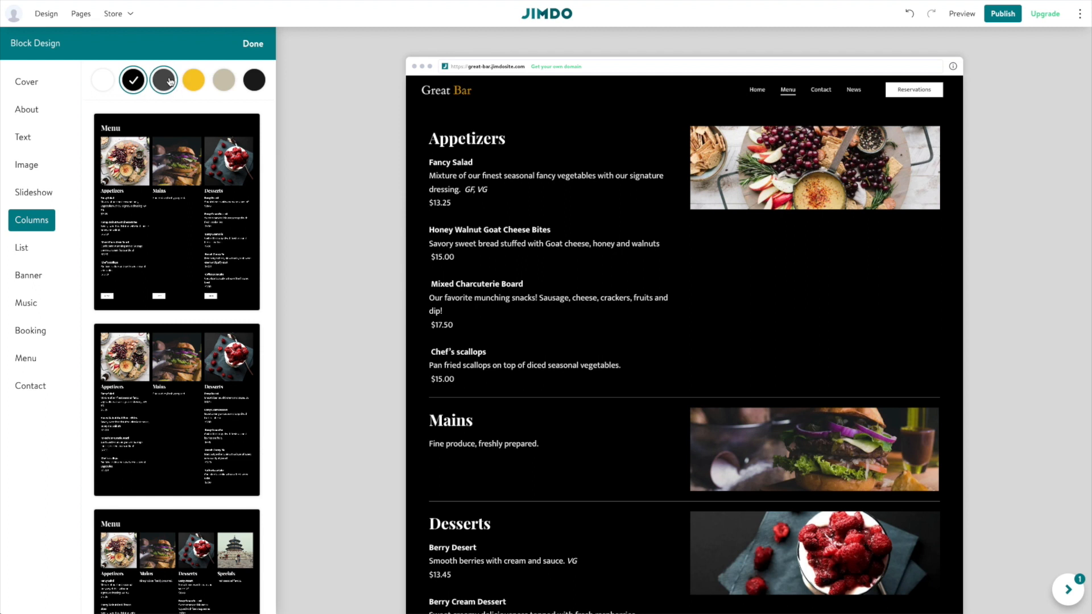
left_click(187, 82)
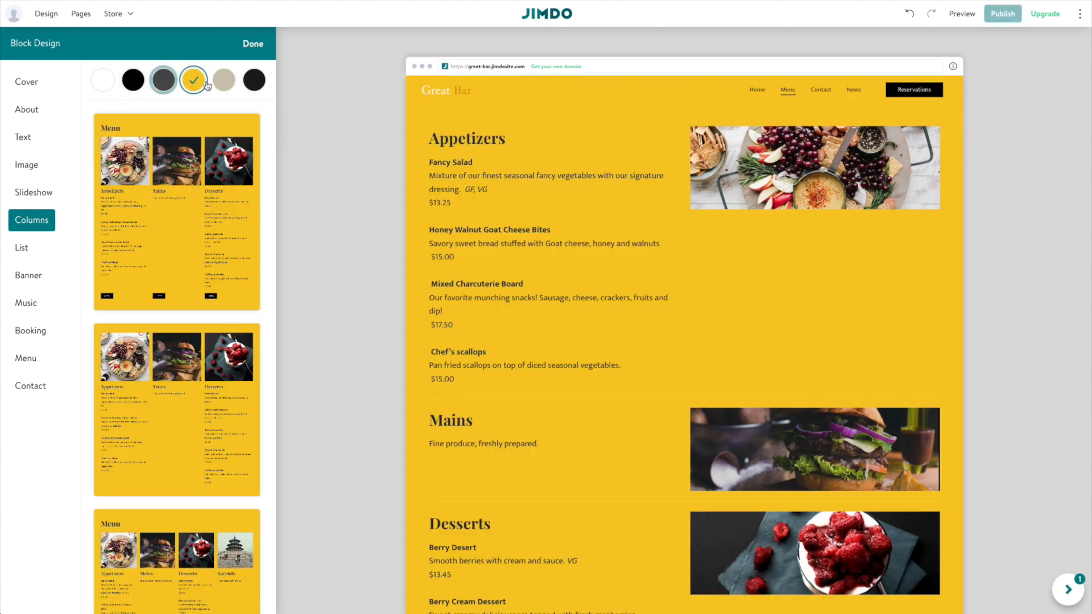
left_click(225, 80)
left_click(241, 82)
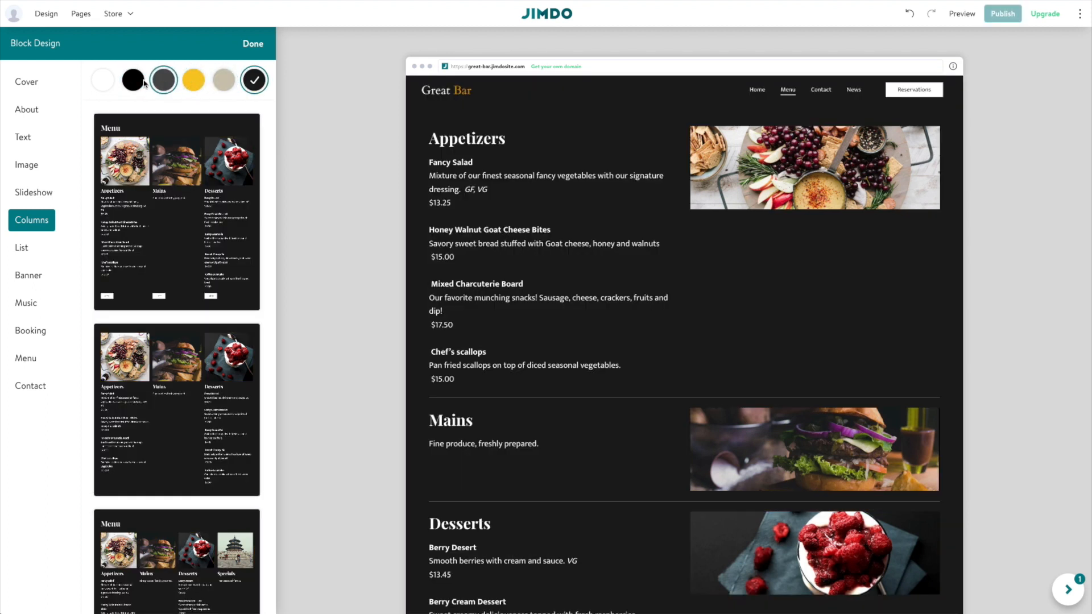
left_click(135, 82)
left_click(446, 245)
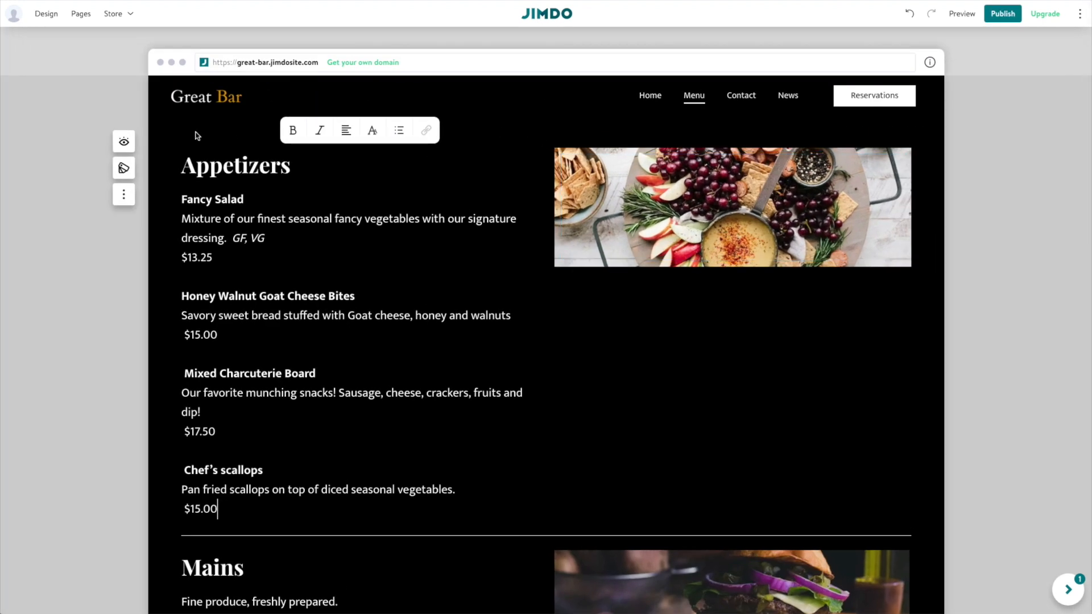
Show the block title on the Appetizers menu section so it gets a Menu heading.
left_click(233, 142)
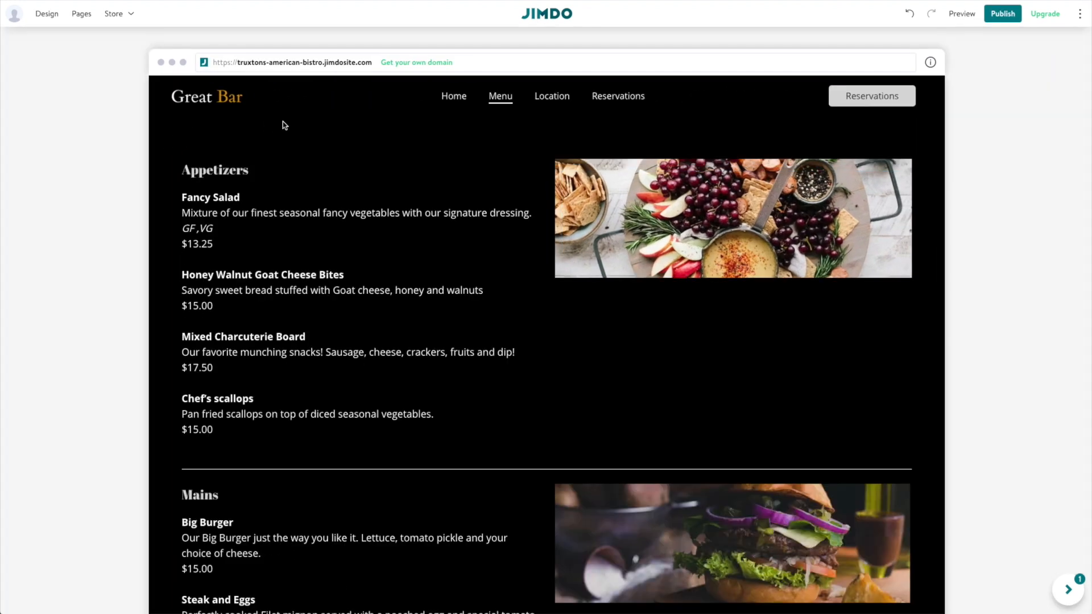
left_click(226, 163)
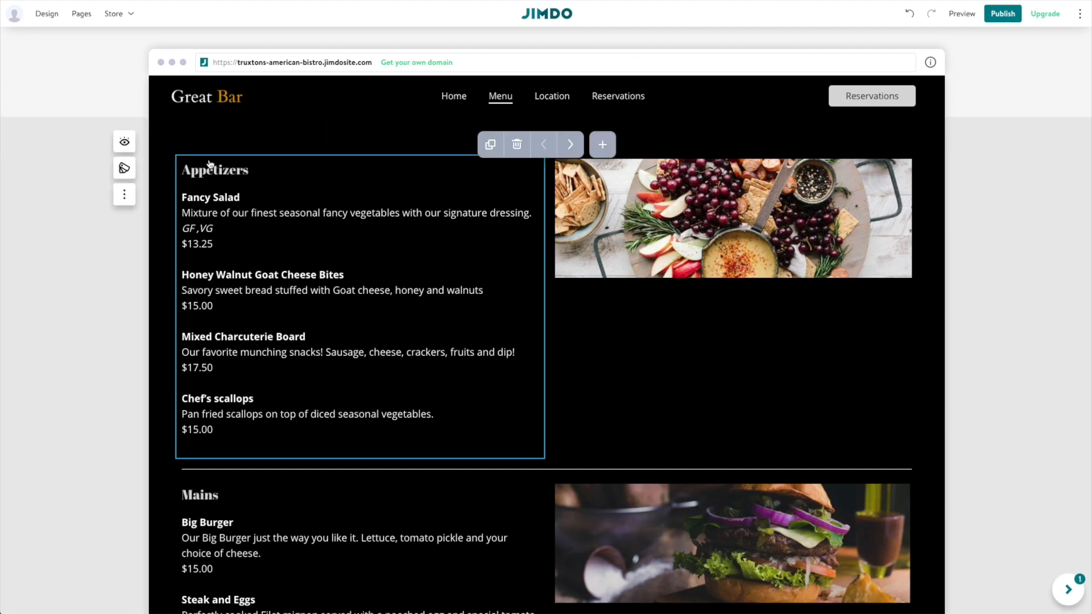
left_click(124, 145)
left_click(164, 143)
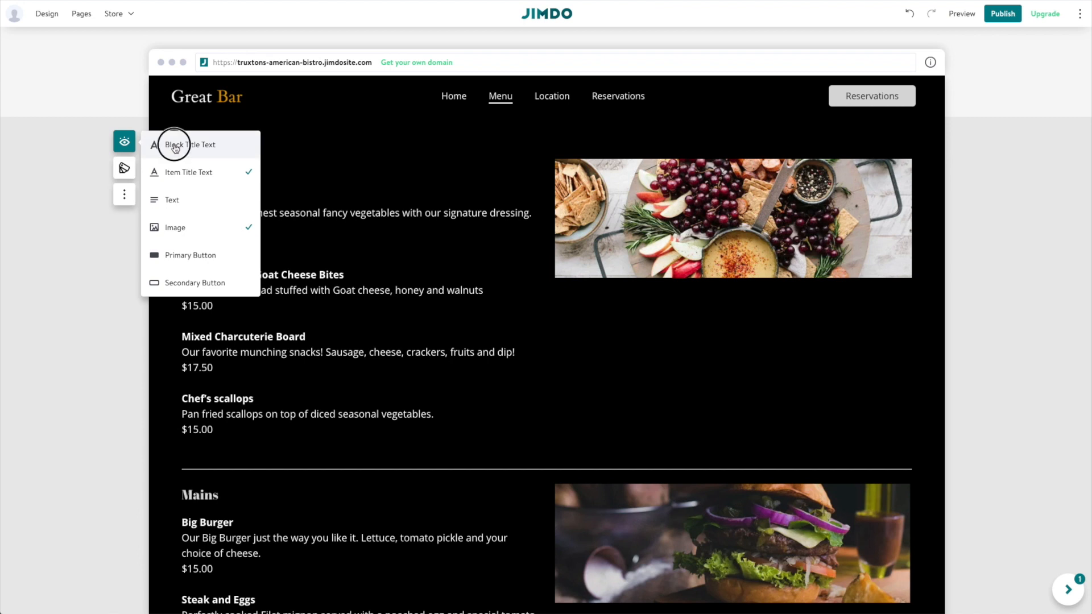
left_click(397, 256)
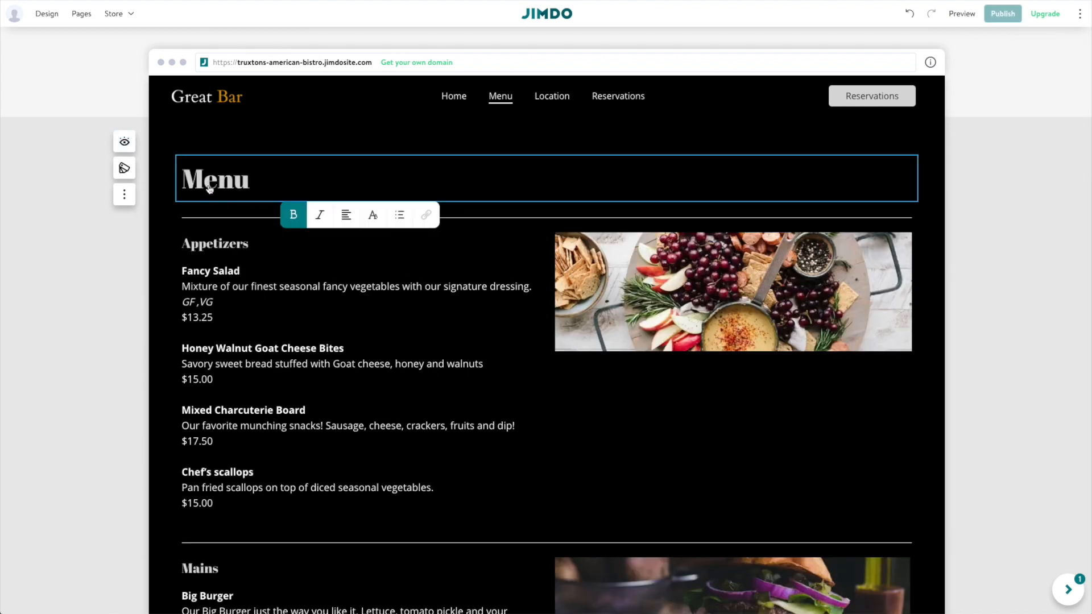
left_click(265, 175)
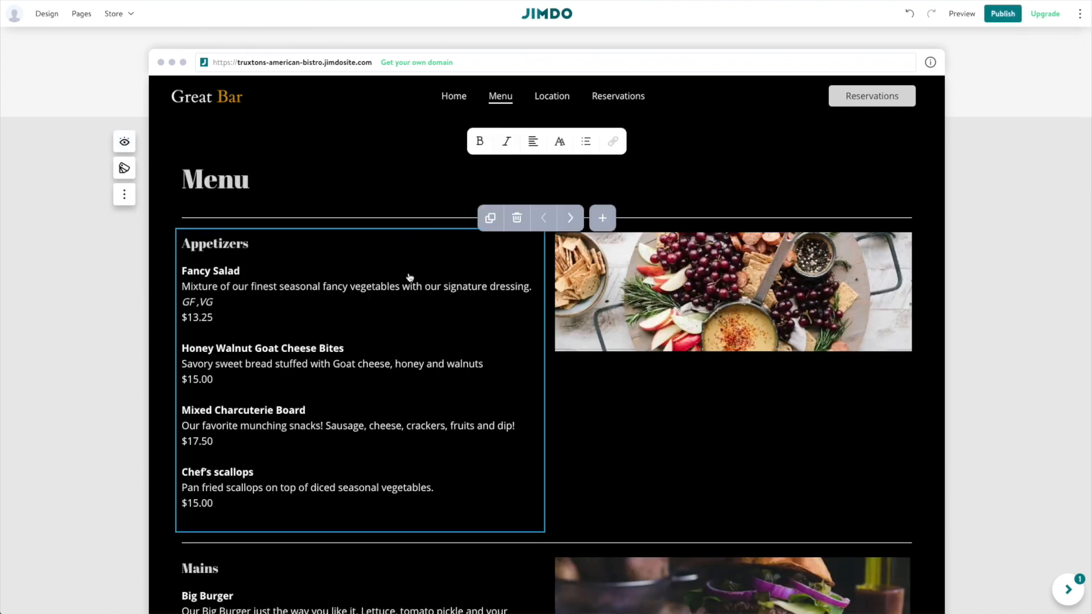
Insert a new empty block above the page footer.
scroll(408, 278, "down", 20)
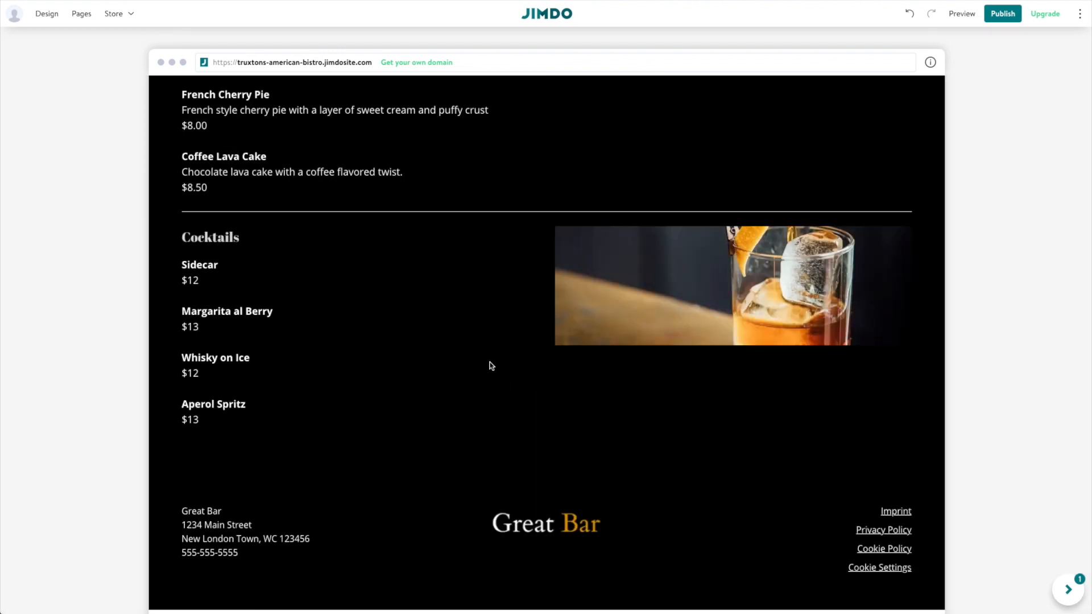
mouse_move(376, 317)
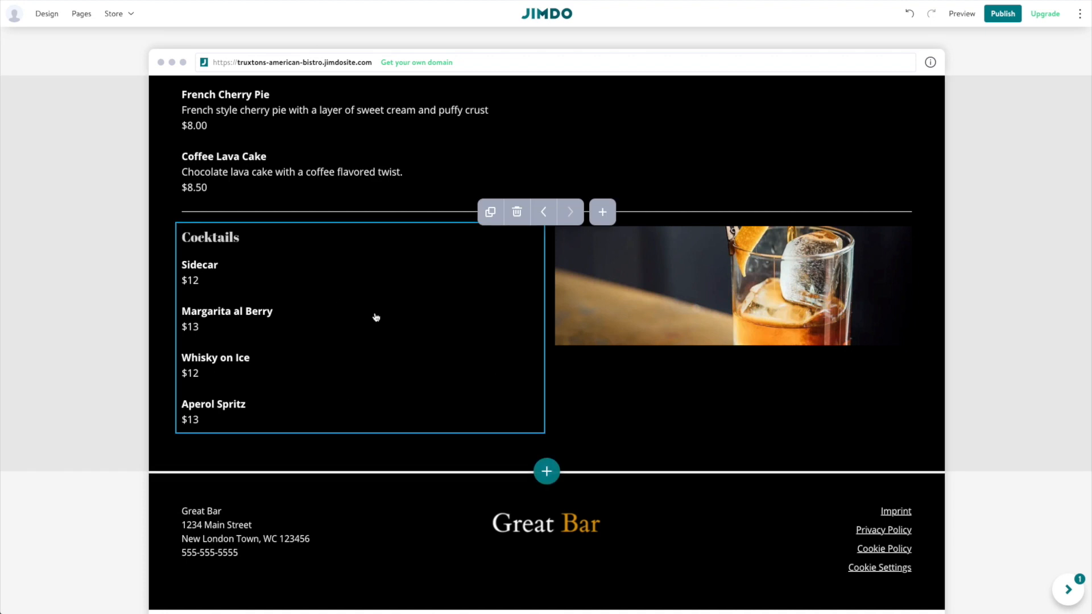
left_click(546, 471)
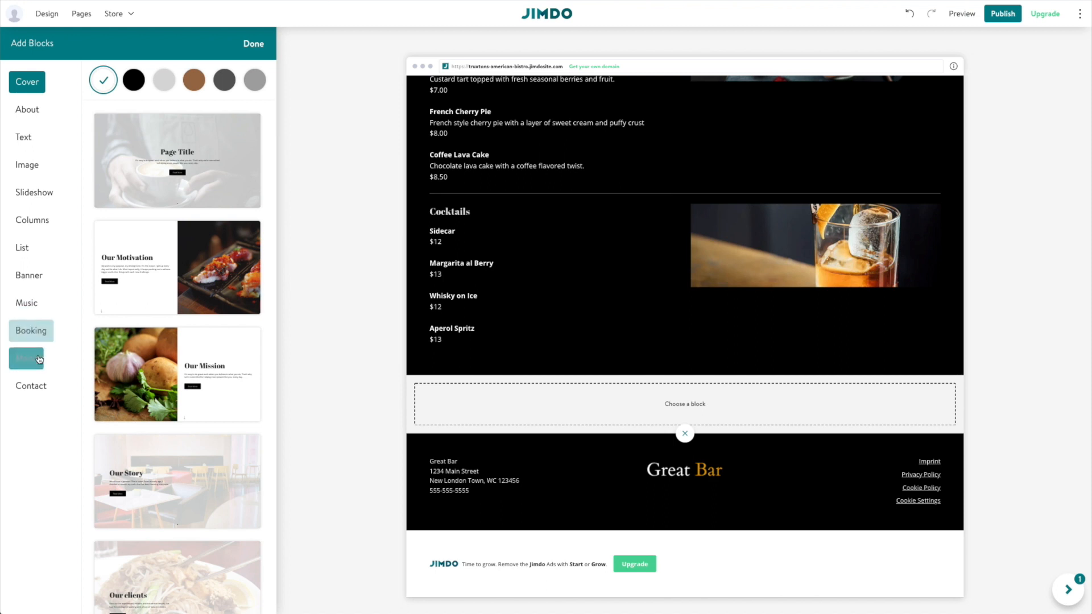
Add a black two-column text block with the Our Project and Our Team layout.
left_click(39, 222)
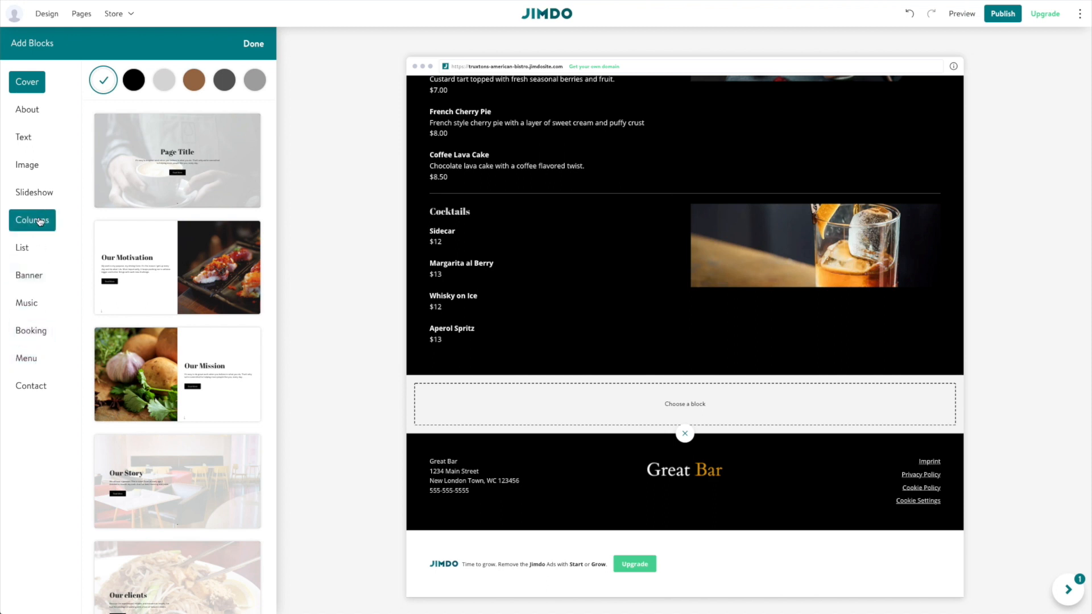
left_click(134, 81)
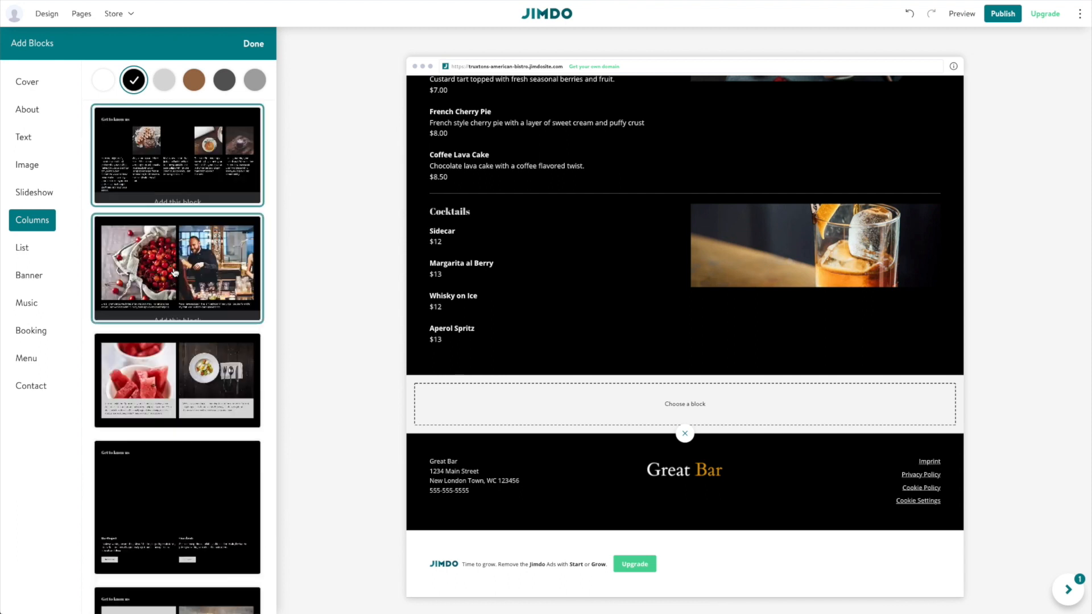
left_click(32, 365)
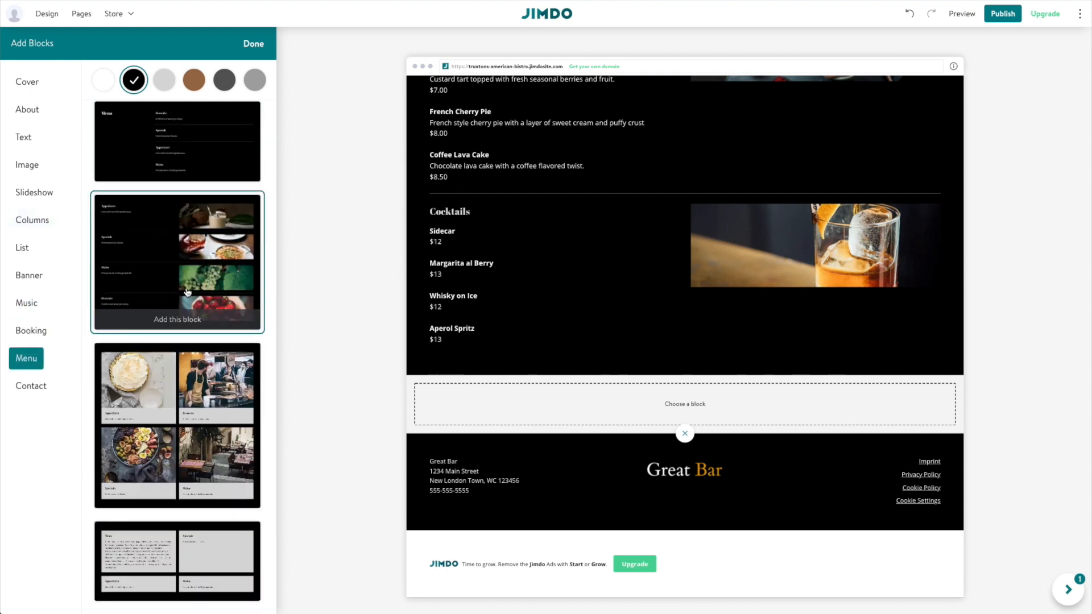
left_click(25, 137)
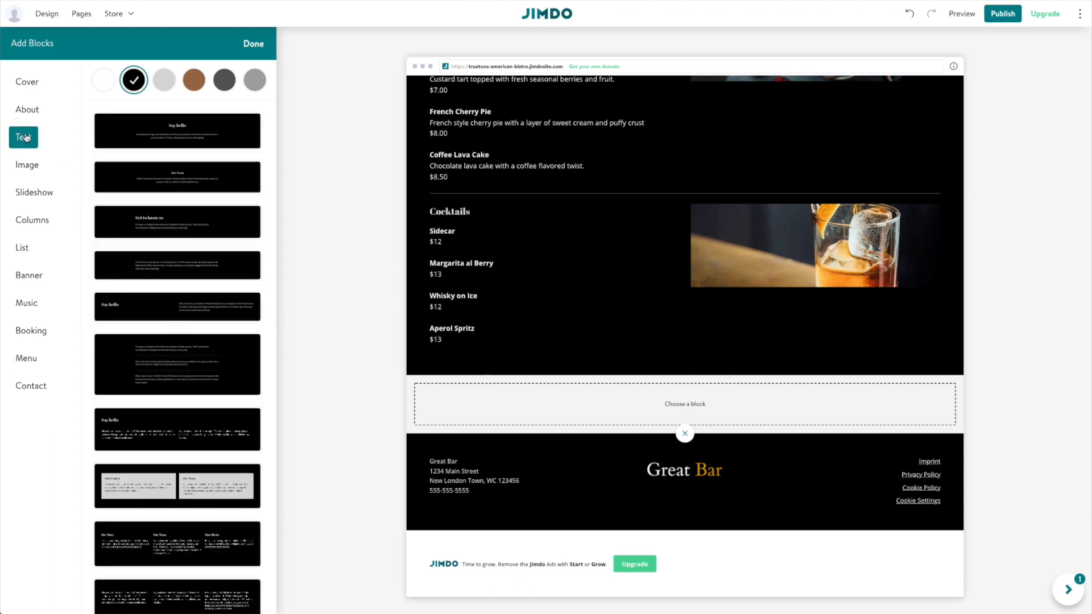
left_click(177, 488)
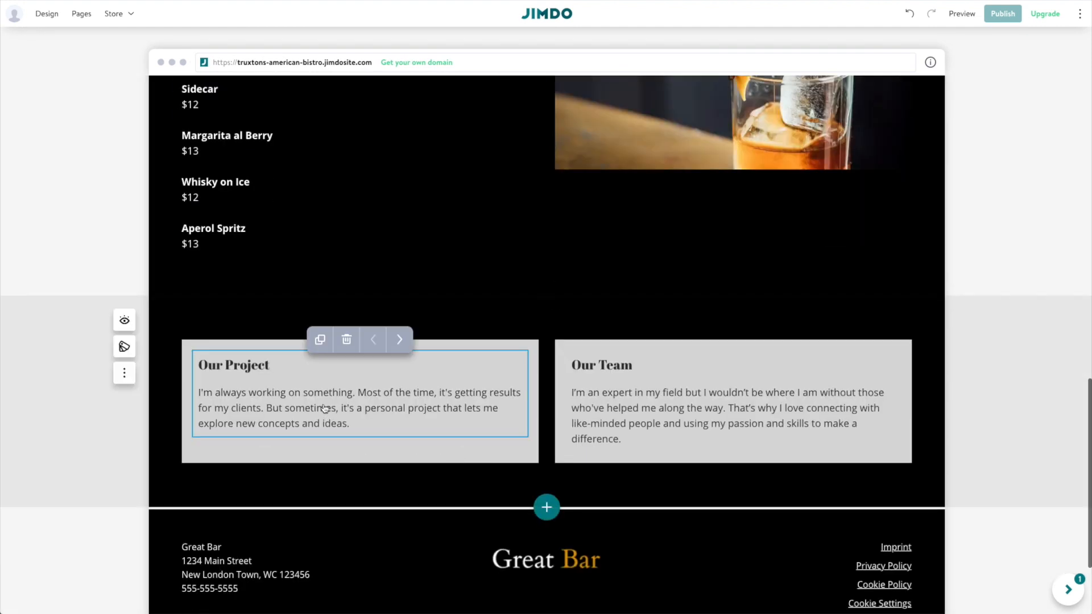
Paste the GF, VG, V allergy key over Our Project and delete the Our Team column.
left_click(358, 427)
left_click_drag(358, 427, 201, 362)
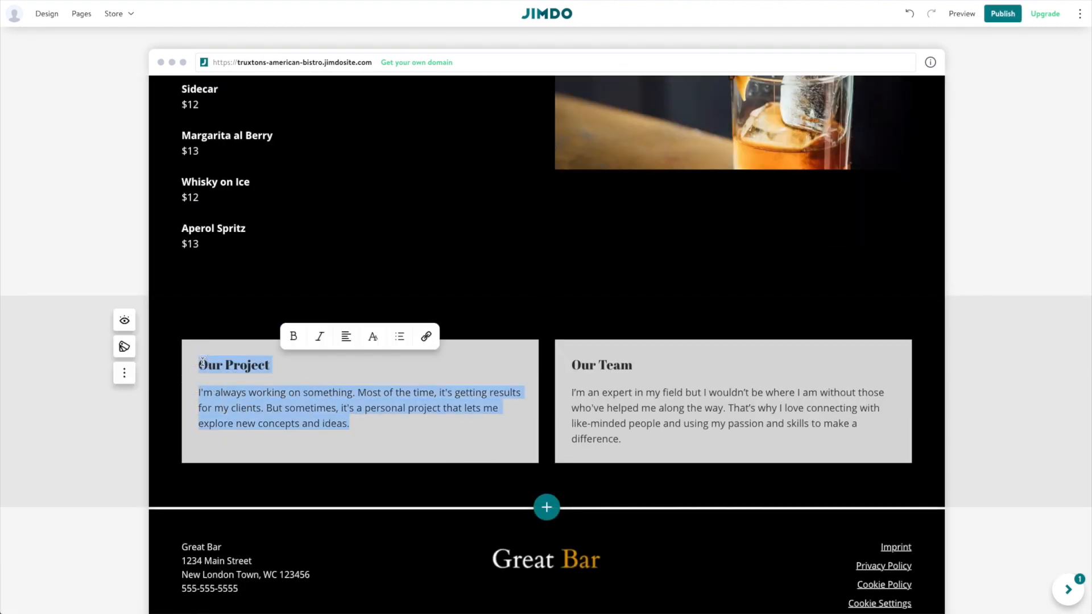
type("Allergy Information GF - Gluten Free VG - Vegetarian V - Vegan")
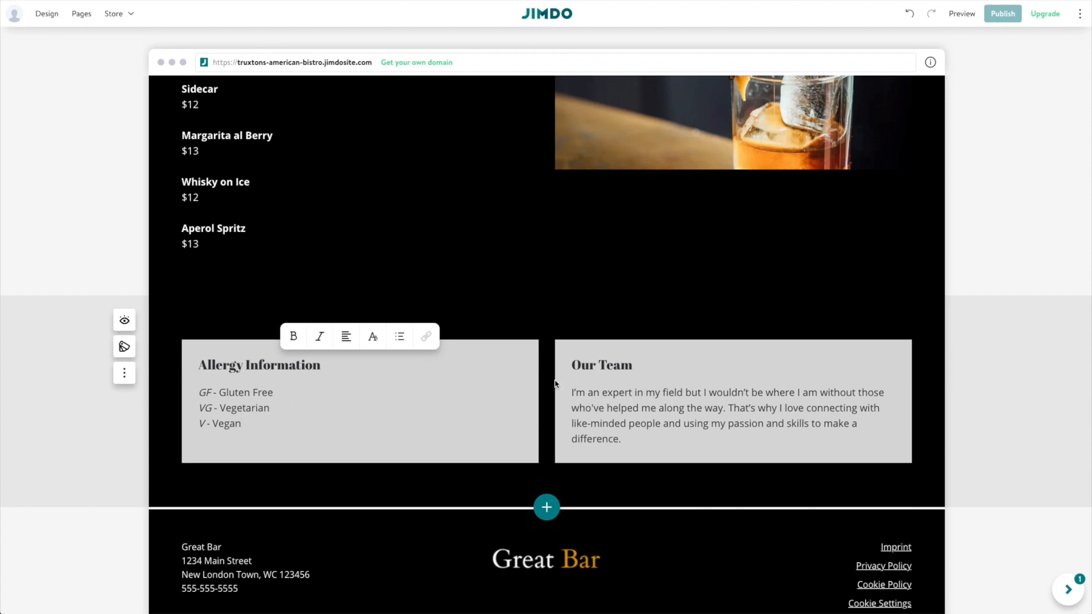
mouse_move(738, 381)
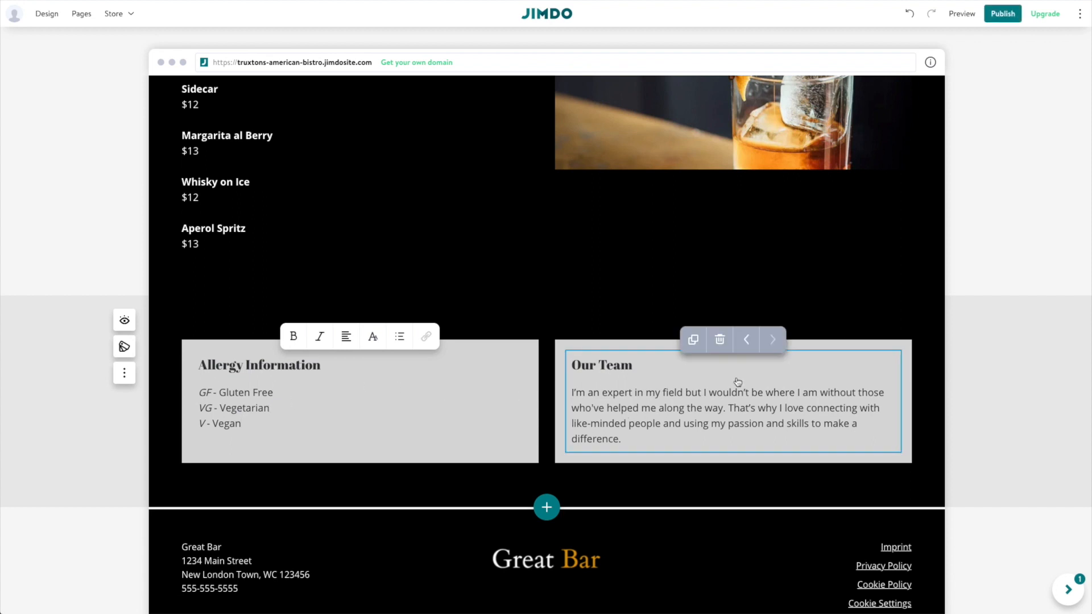
left_click(720, 340)
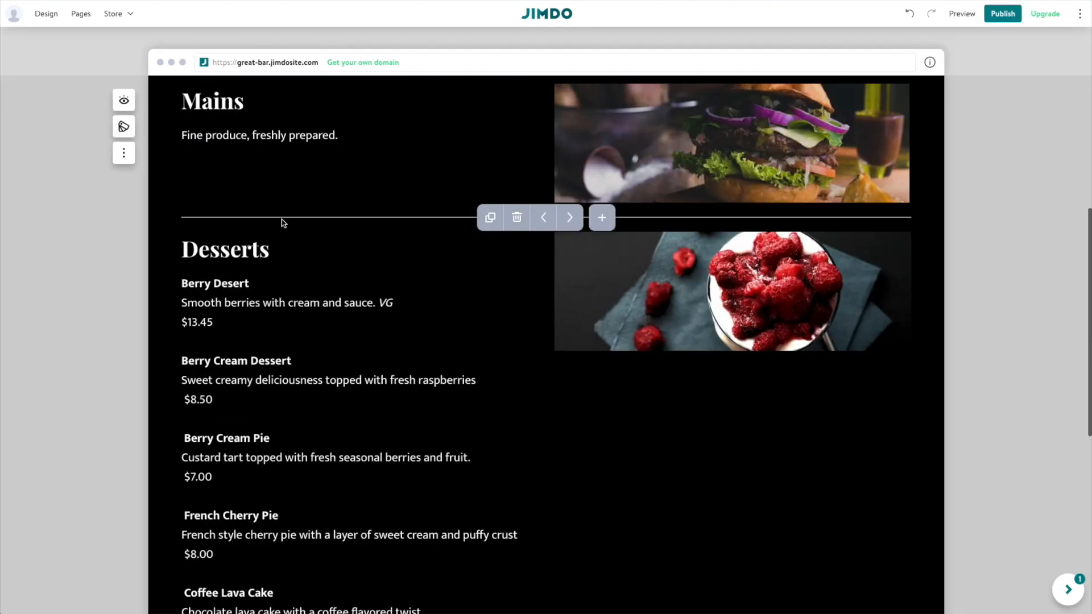
Go to the Contact page and select the photo beside the Contact text.
scroll(280, 220, "down", 4)
scroll(280, 220, "up", 8)
left_click(282, 220)
scroll(282, 221, "up", 6)
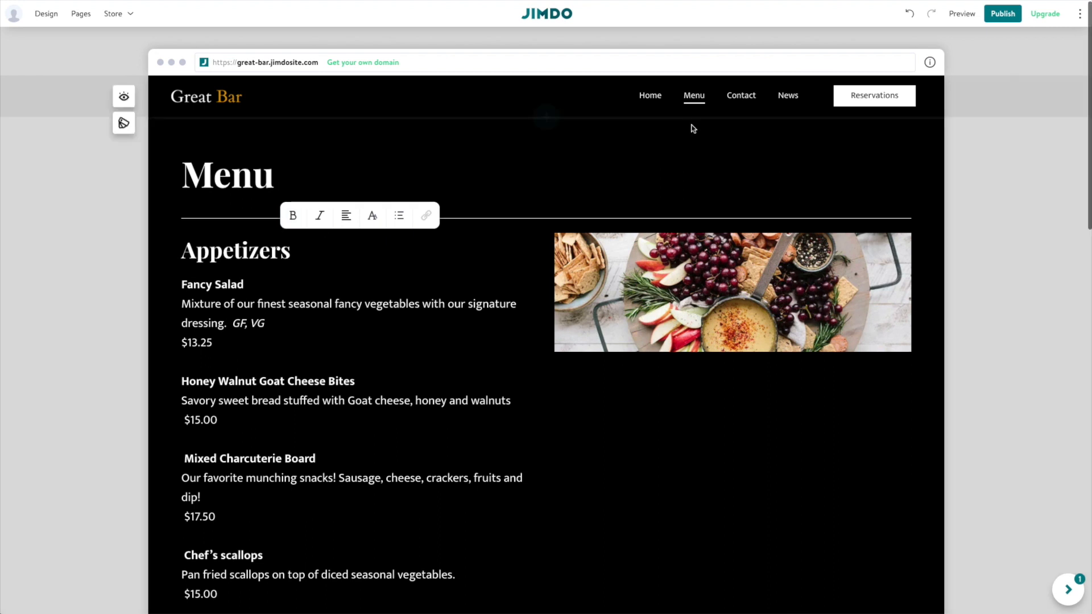
left_click(738, 103)
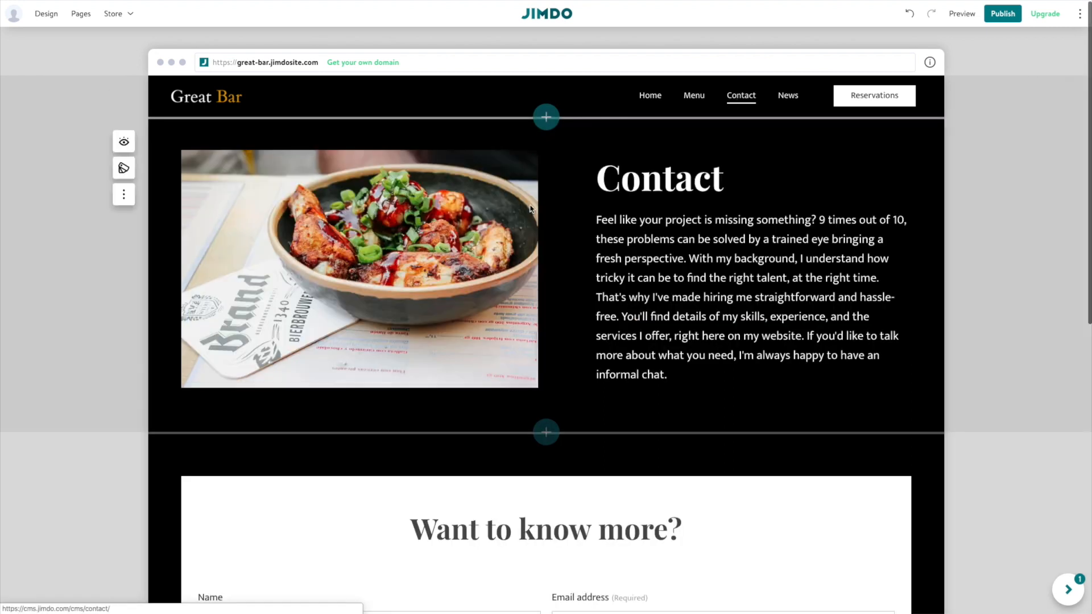
left_click(421, 215)
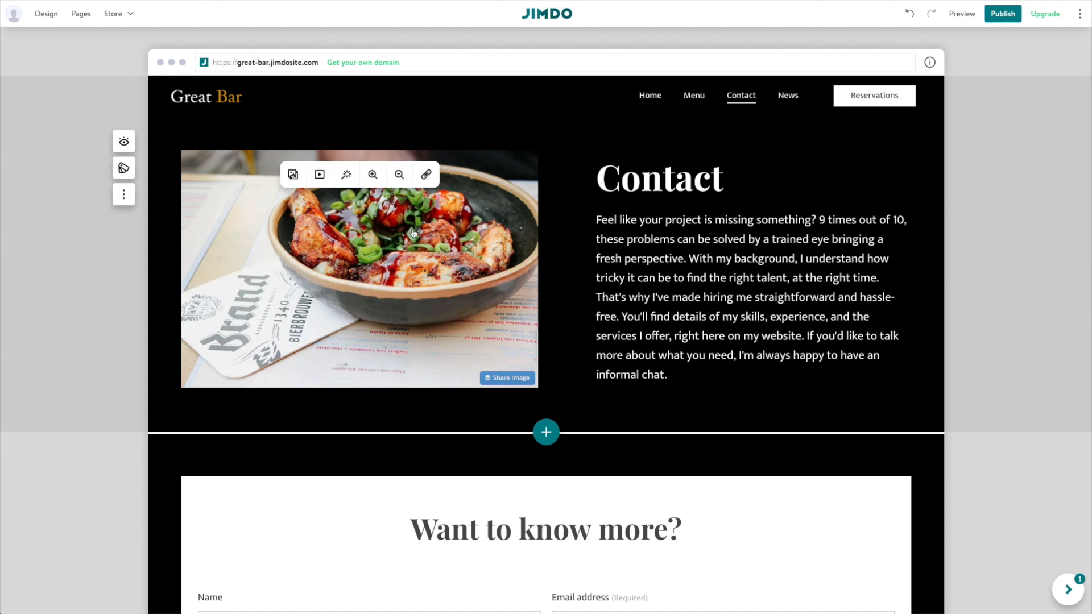
Replace that photo with the dark bar interior image from the Image Library.
left_click(290, 174)
left_click(316, 207)
left_click(293, 176)
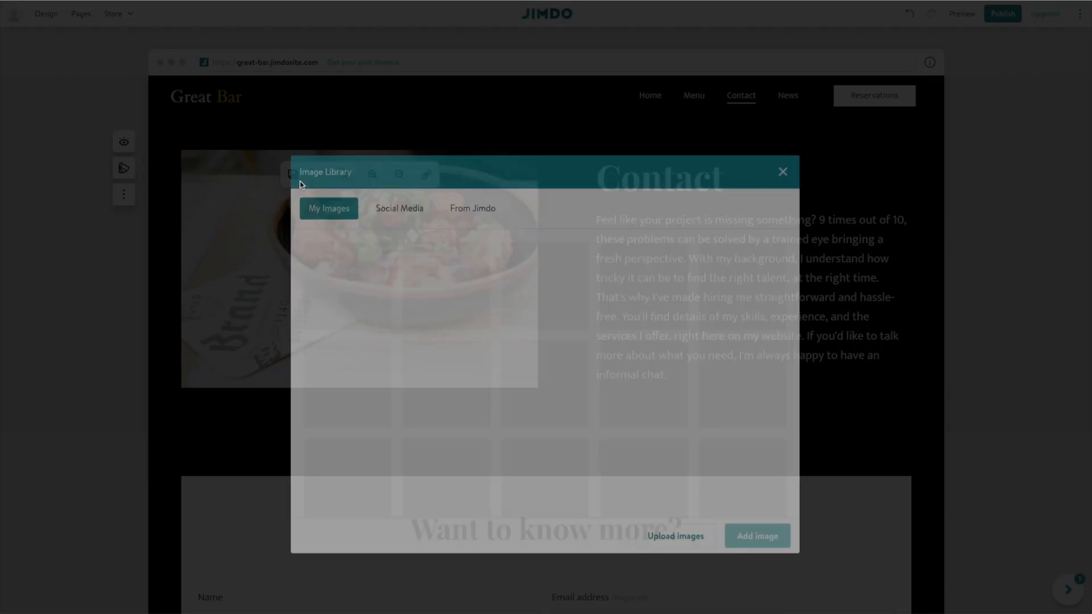
scroll(528, 353, "down", 4)
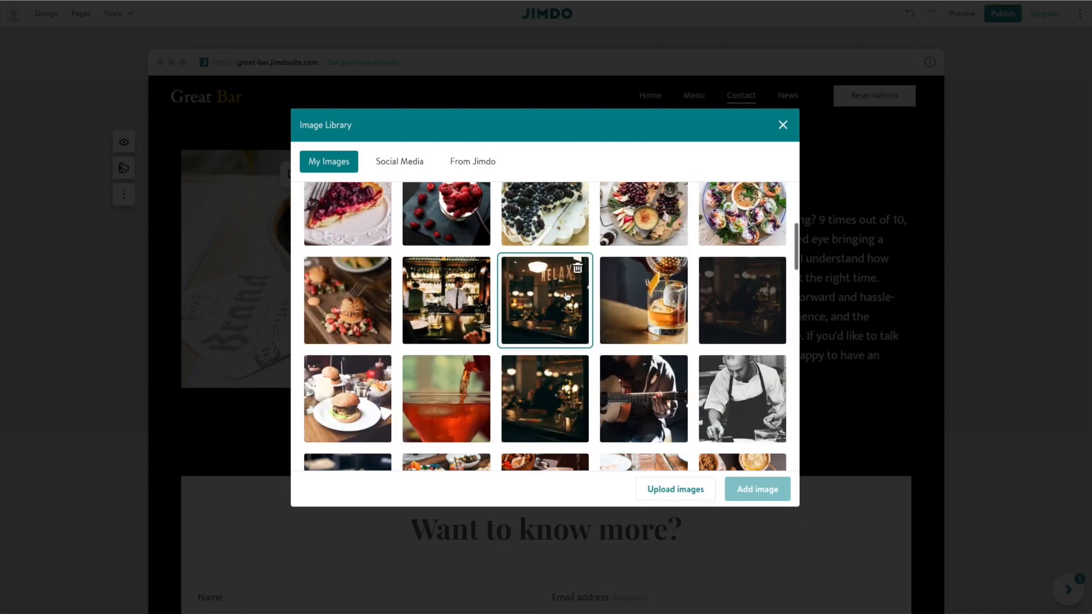
left_click(454, 289)
left_click(561, 395)
left_click(740, 497)
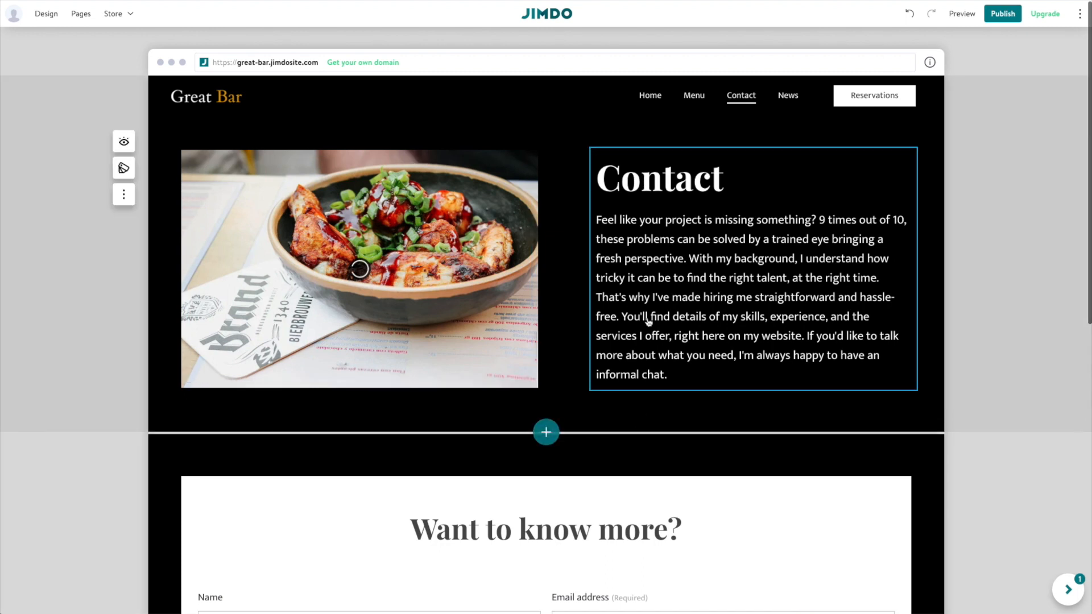
Change the Contact heading text to 'Reservations'.
double_click(646, 182)
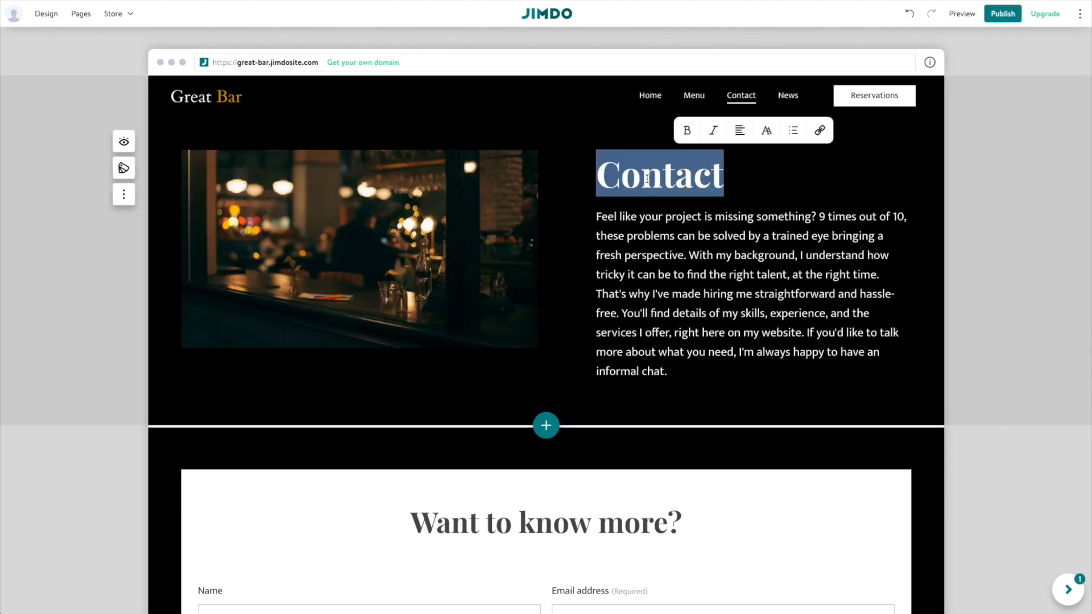
type("Re")
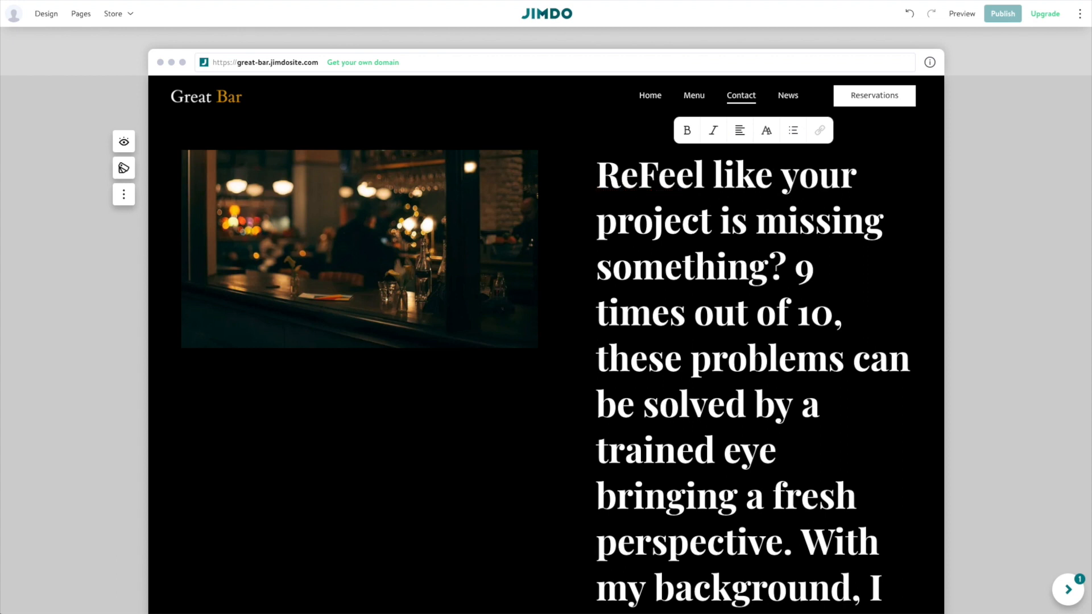
key("ctrl+z")
key("ctrl+z")
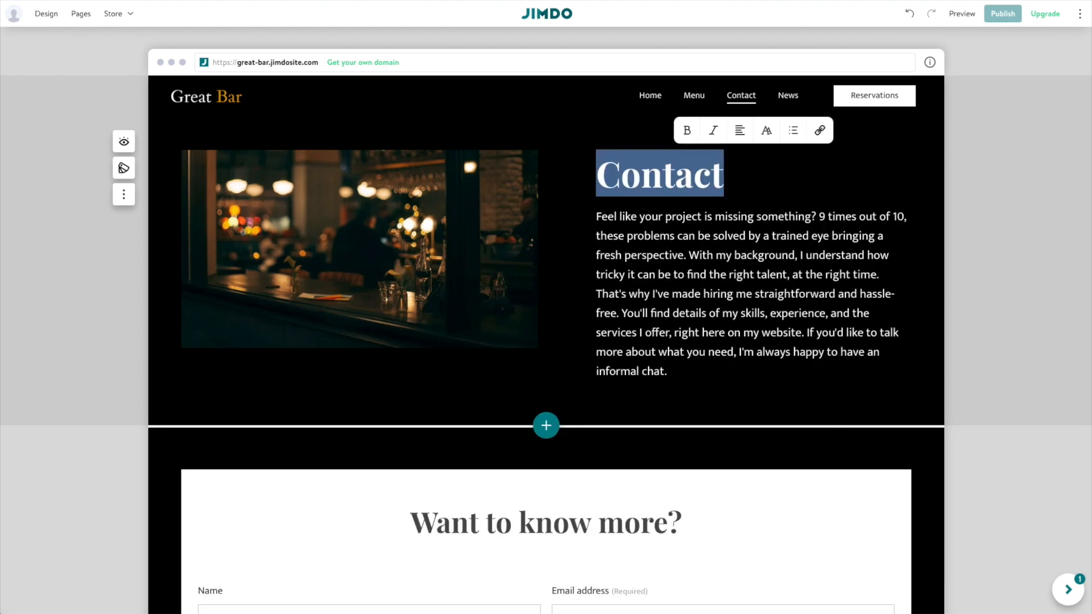
left_click(694, 171)
left_click_drag(706, 176, 588, 159)
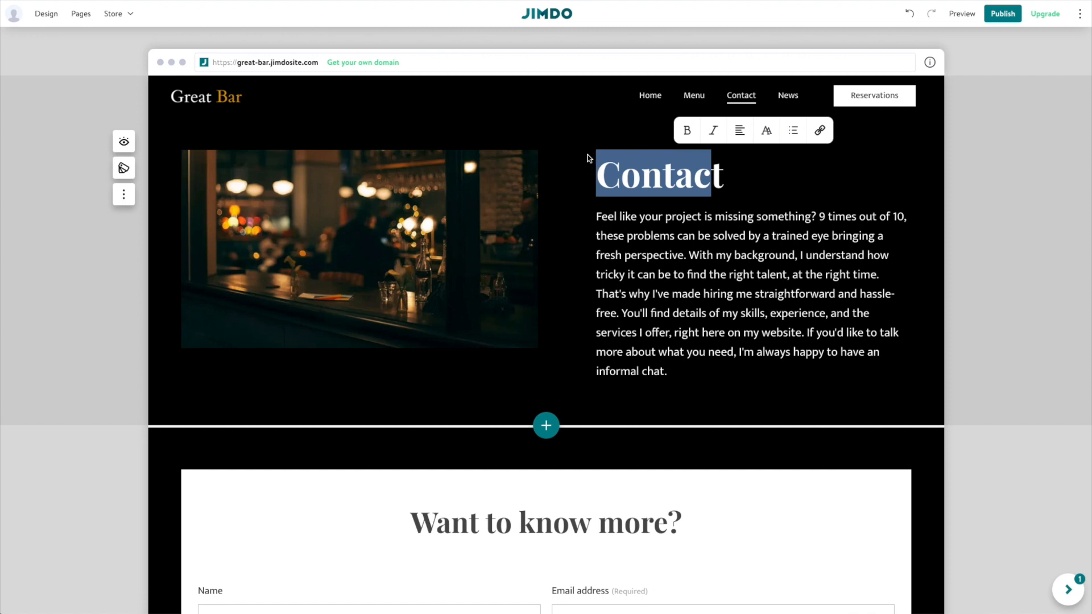
type("Reserva")
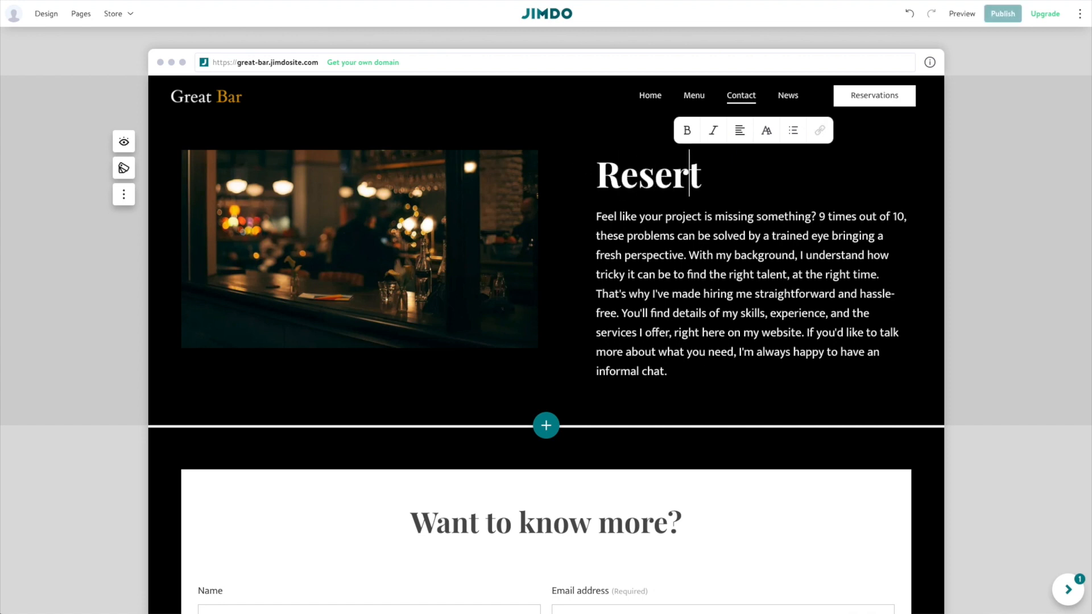
type("tionst")
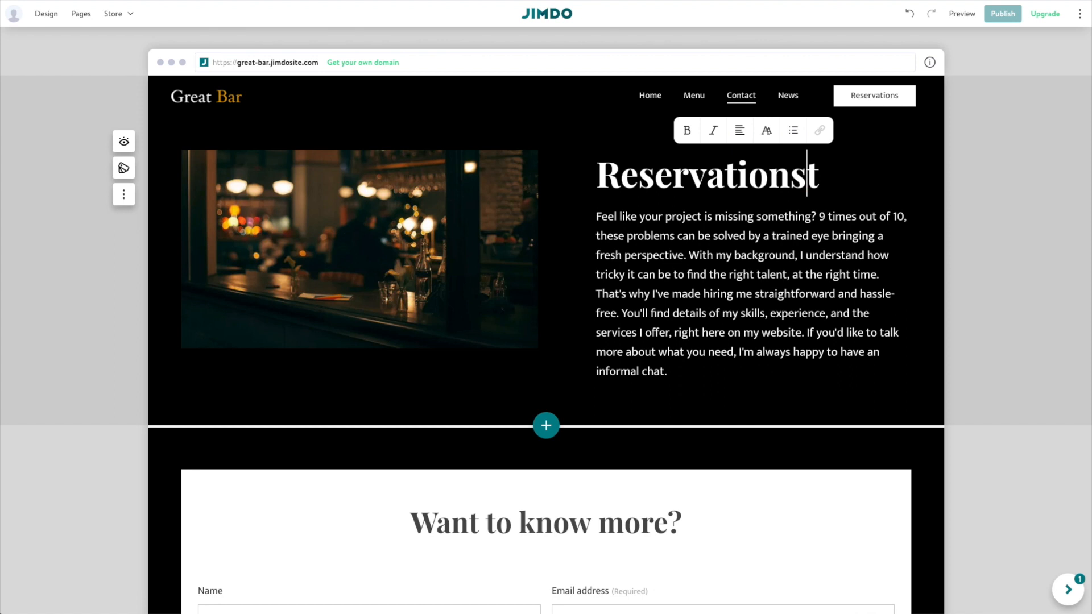
left_click(816, 169)
key("BackSpace")
key("BackSpace")
Replace the body with 'For reservations call or email:' plus a phone line and e-mail line.
type("s")
triple_click(716, 303)
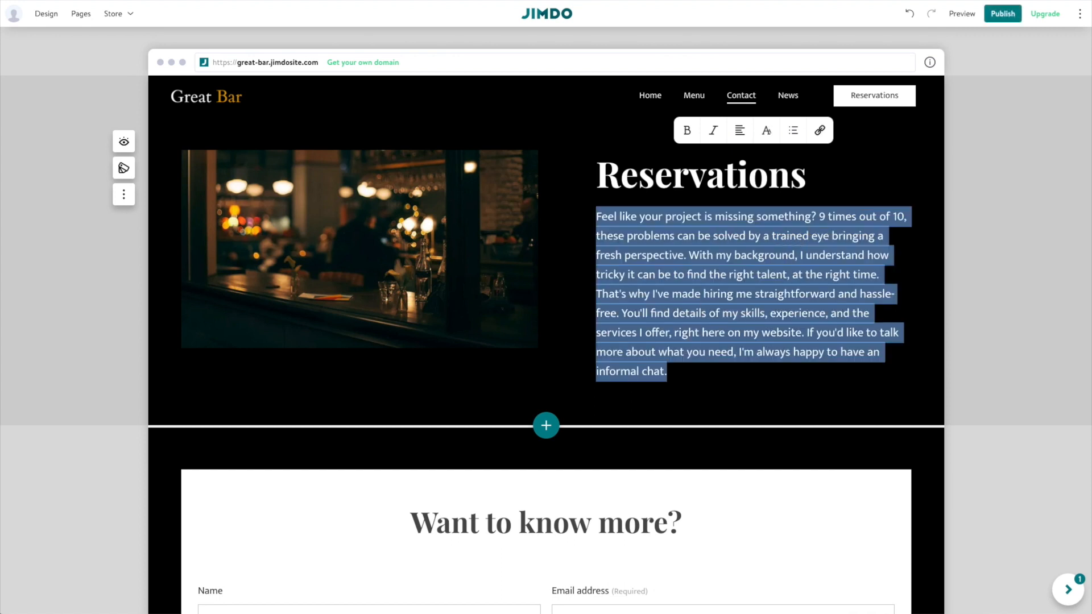
type("For reservations call or email:")
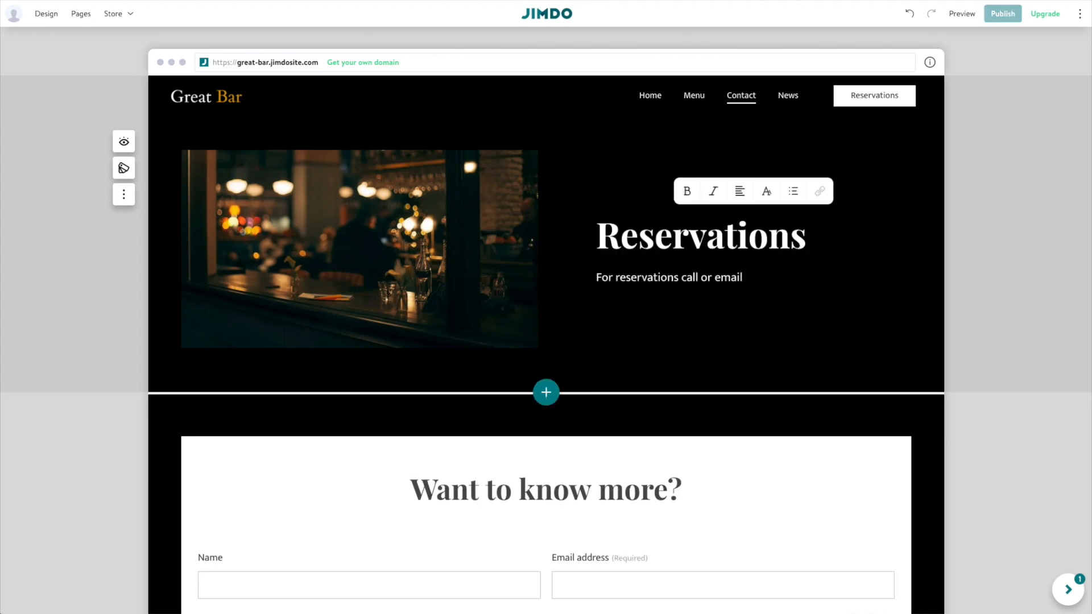
key("Return")
type("555-555-5555")
key("Return")
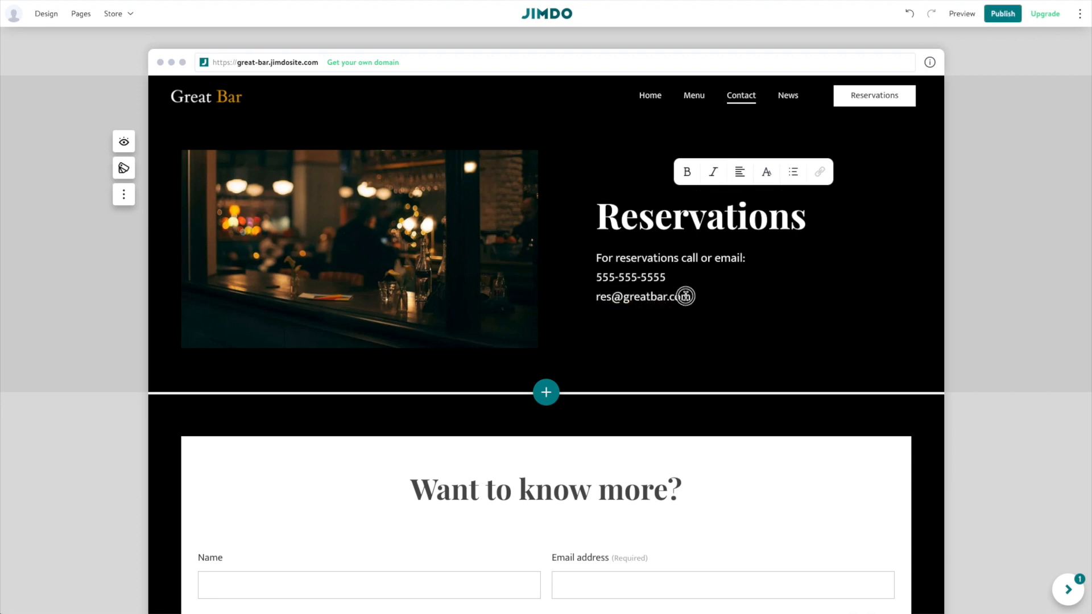
Try centring the body lines, revert them, and centre the Reservations heading.
left_click_drag(689, 296, 597, 261)
left_click(739, 172)
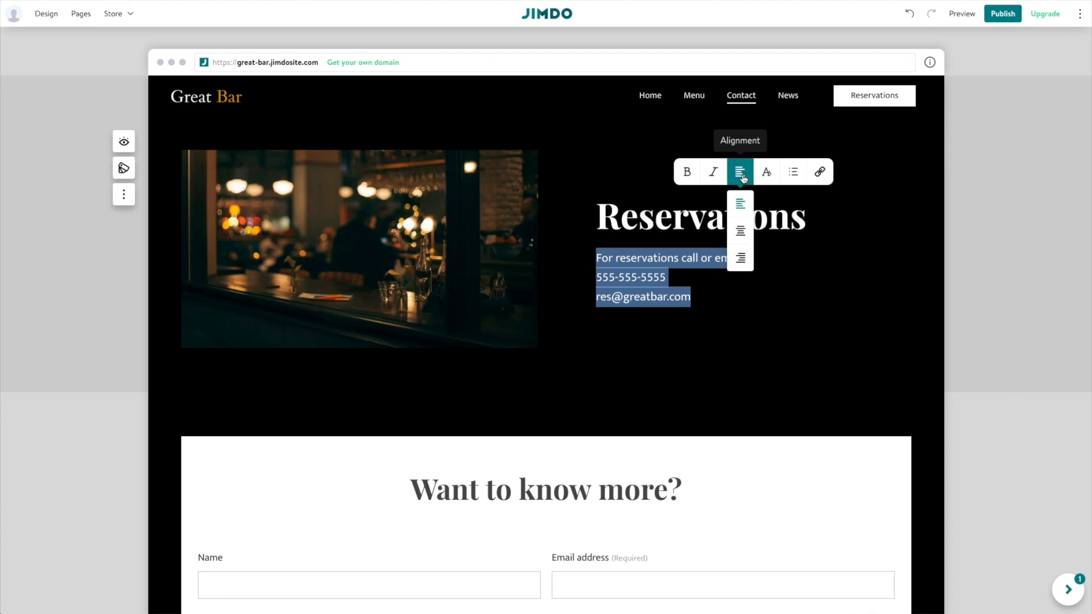
left_click(740, 233)
left_click(711, 338)
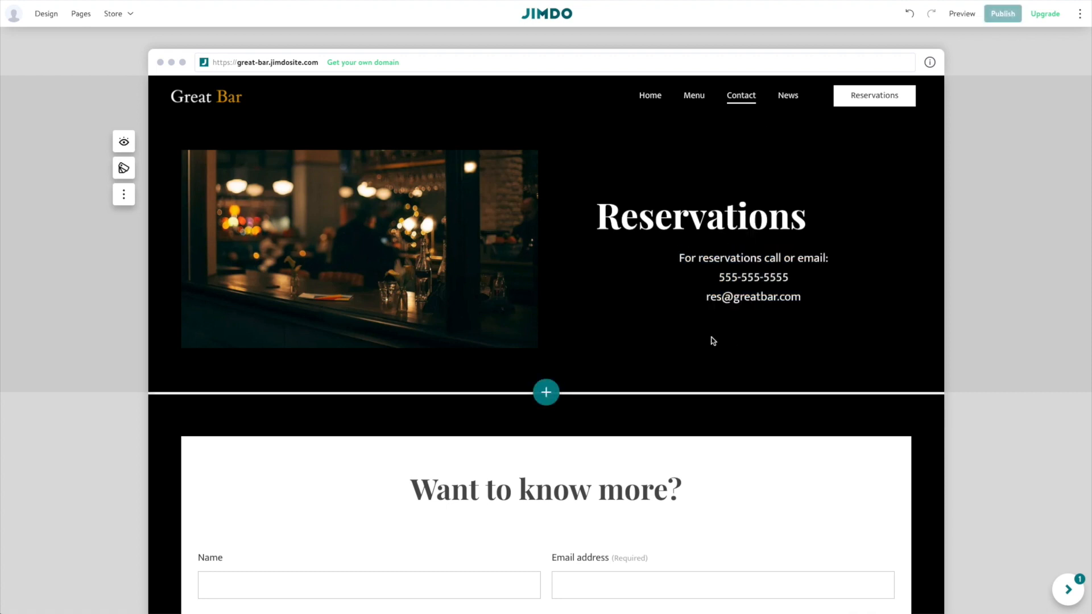
left_click(740, 172)
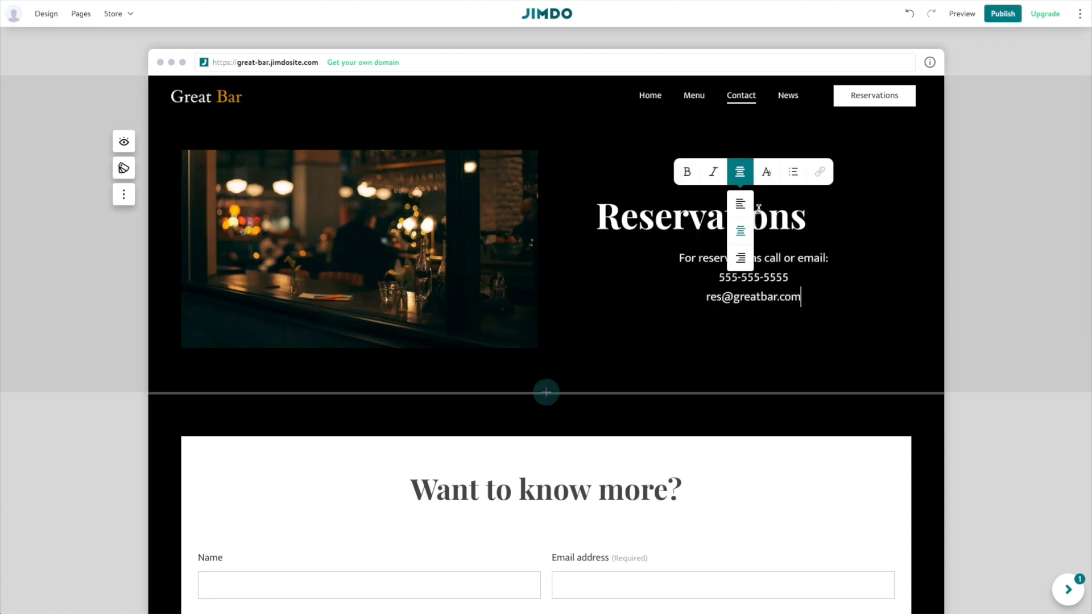
left_click(740, 206)
left_click(809, 220)
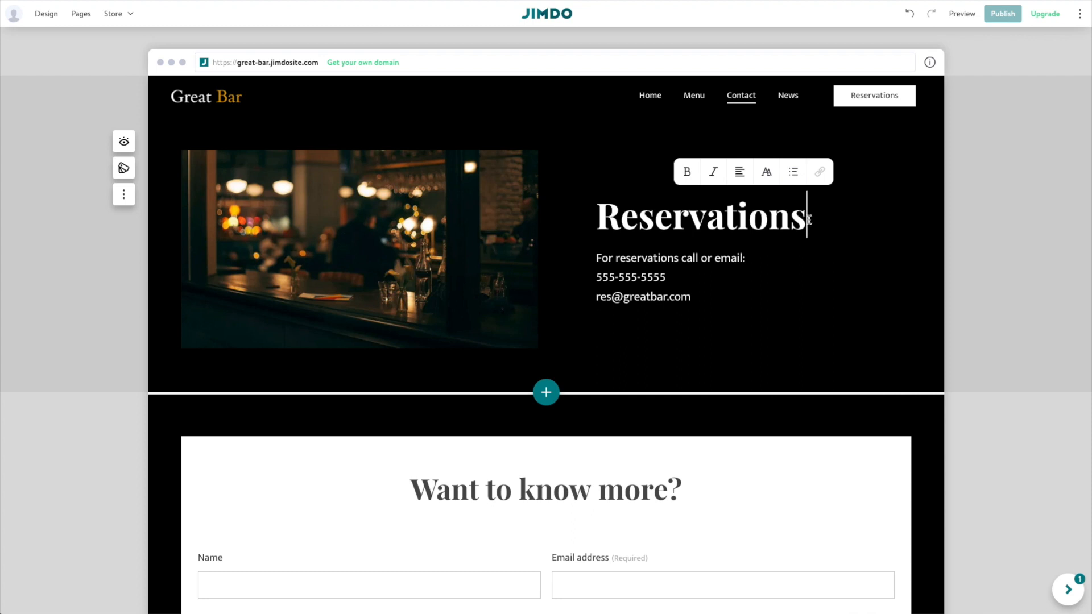
left_click(740, 171)
left_click(739, 228)
Centre the three reservation detail lines and finish editing the text.
left_click_drag(725, 302, 594, 253)
left_click(740, 172)
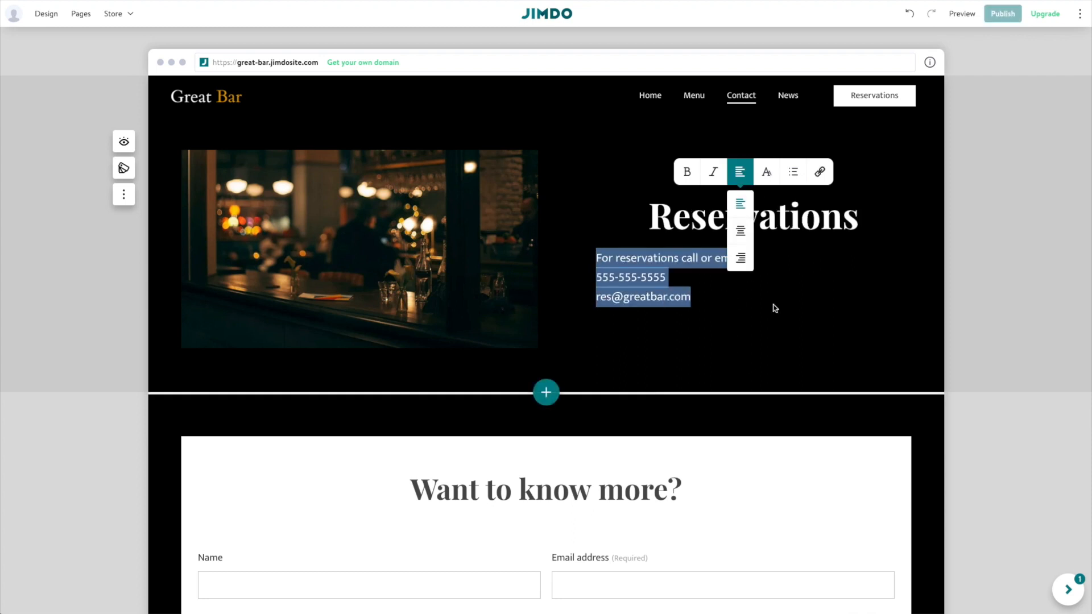
left_click(739, 230)
left_click(707, 298)
scroll(623, 299, "down", 8)
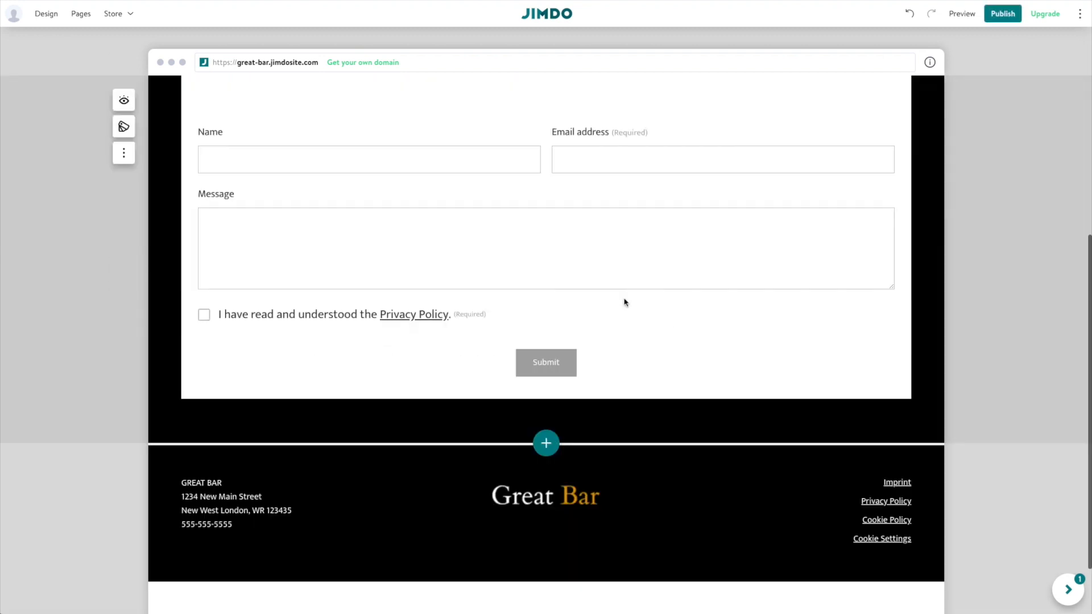
scroll(624, 302, "up", 8)
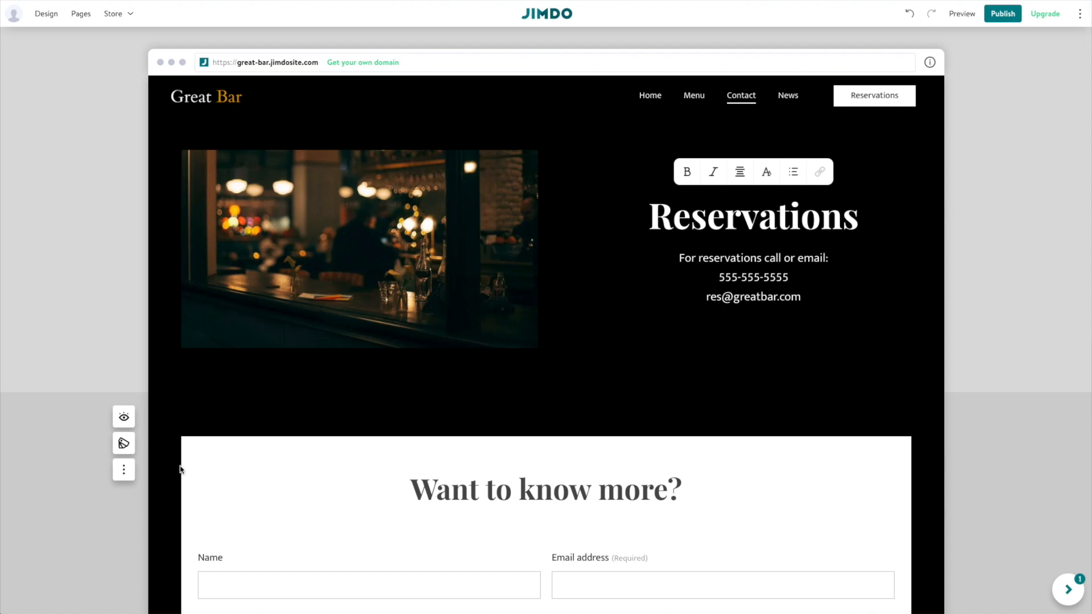
left_click(371, 386)
scroll(492, 427, "down", 2)
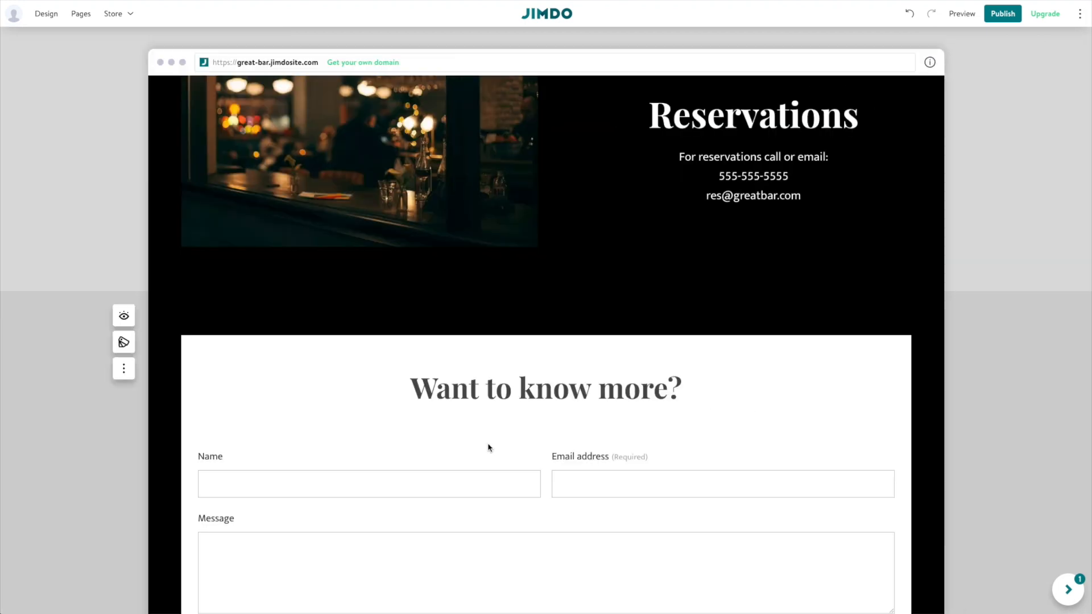
Browse the contact-form block's Contact layouts and turn on its map element.
left_click(124, 340)
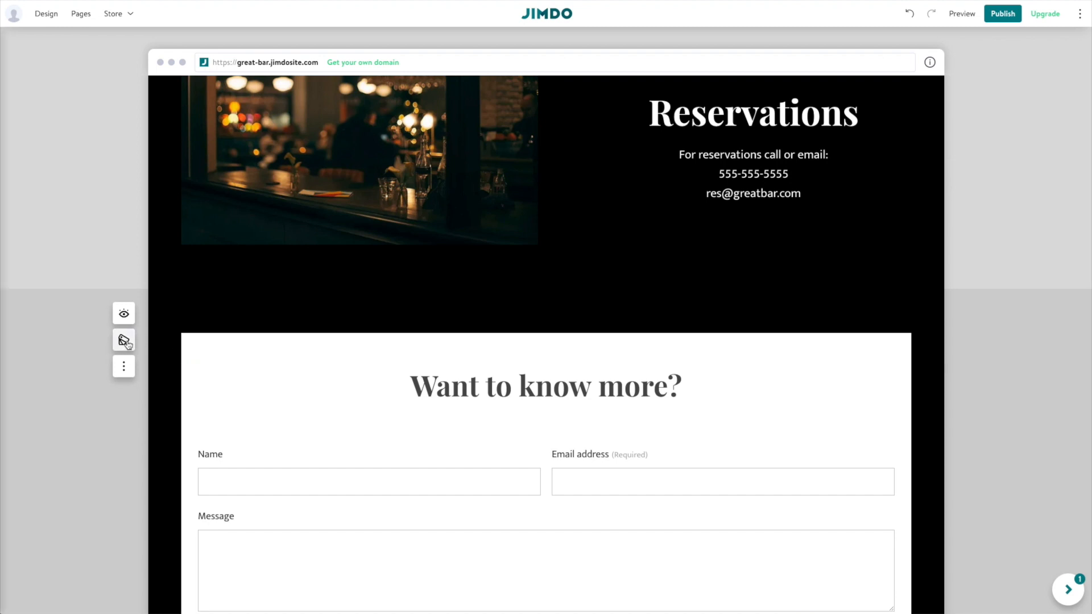
mouse_move(436, 335)
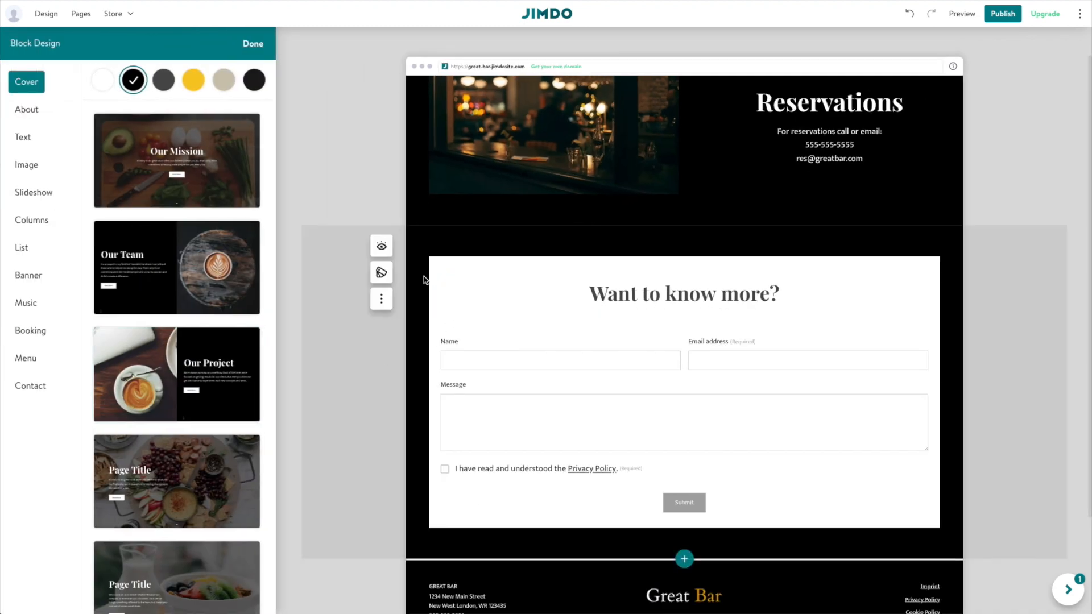
left_click(382, 249)
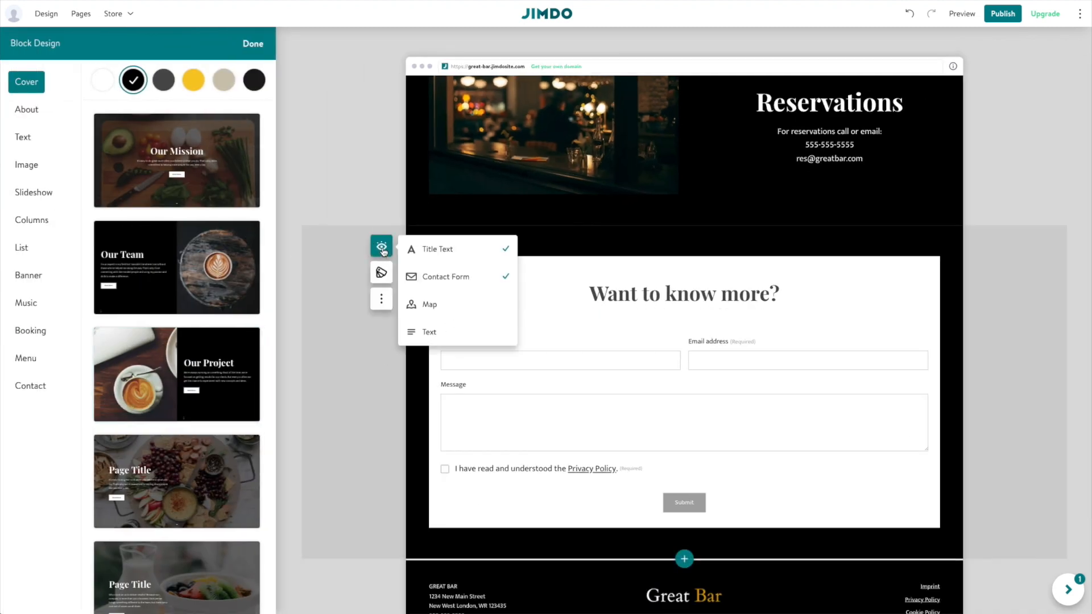
left_click(381, 249)
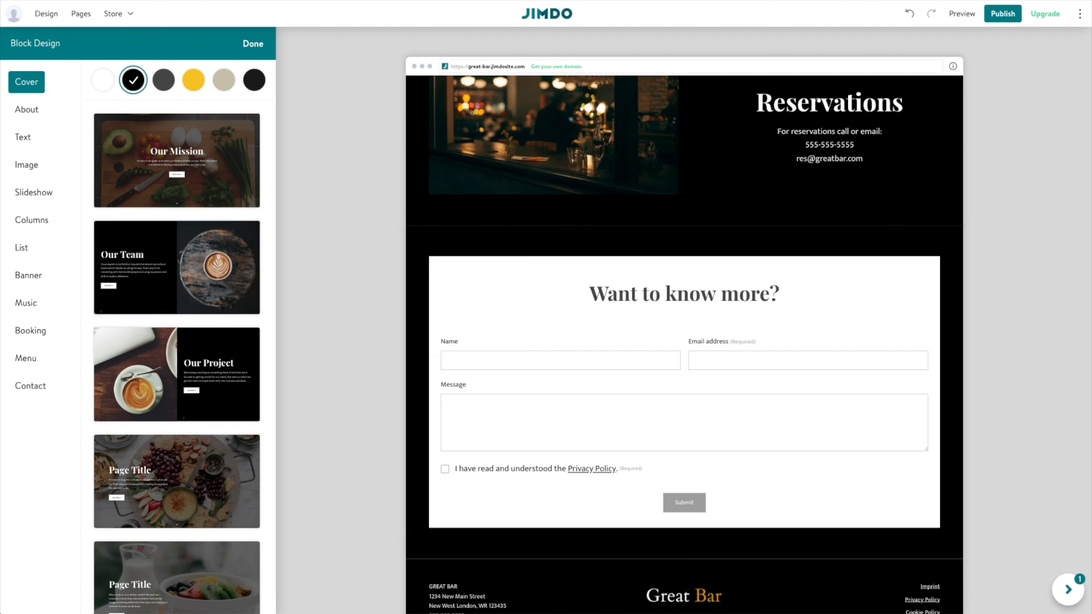
left_click(32, 386)
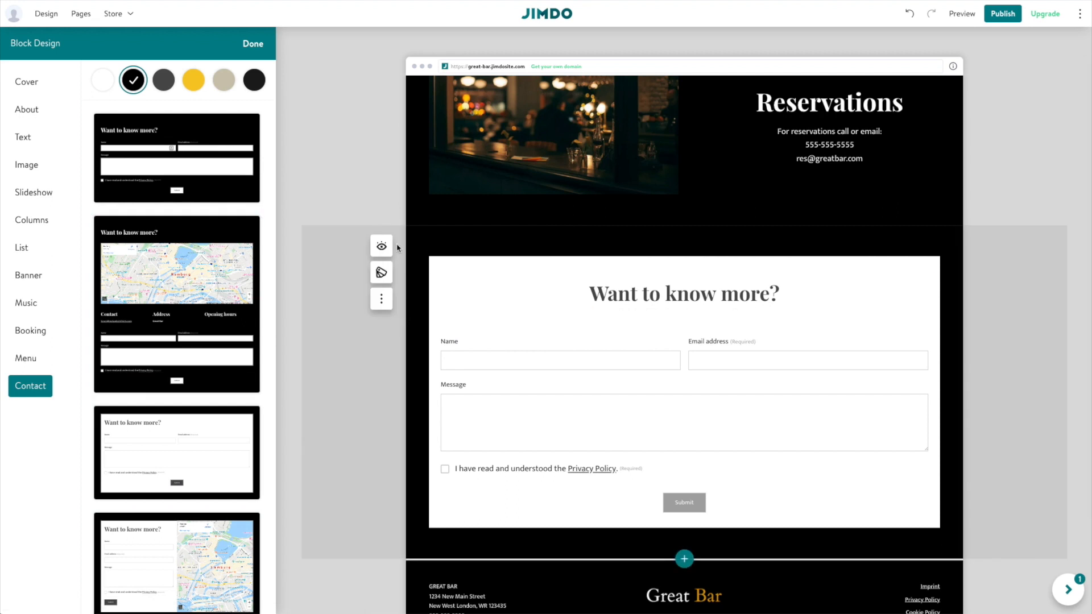
left_click(381, 246)
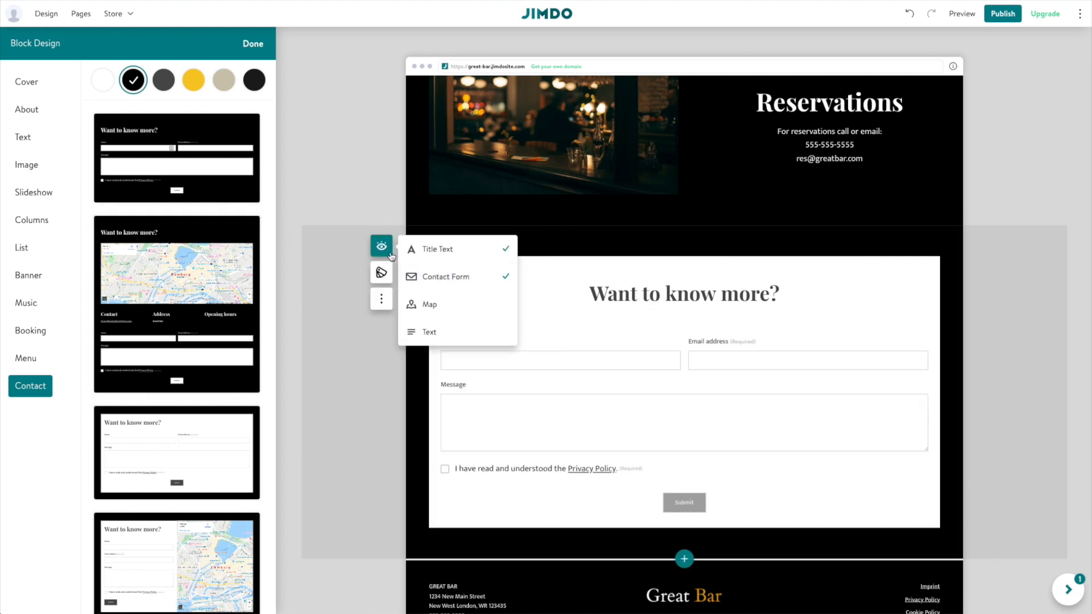
left_click(418, 304)
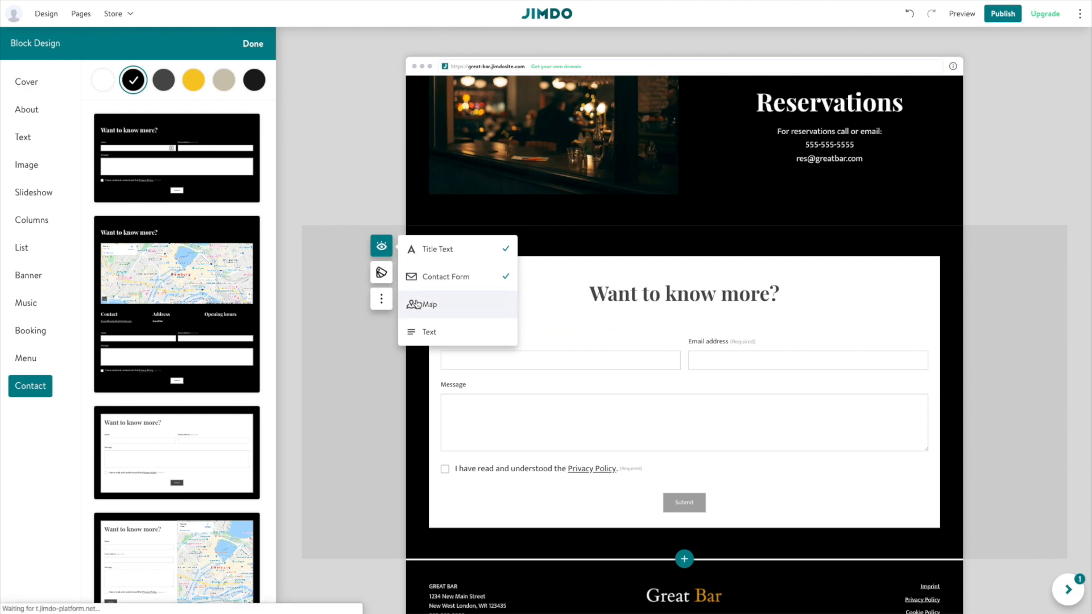
scroll(515, 389, "down", 4)
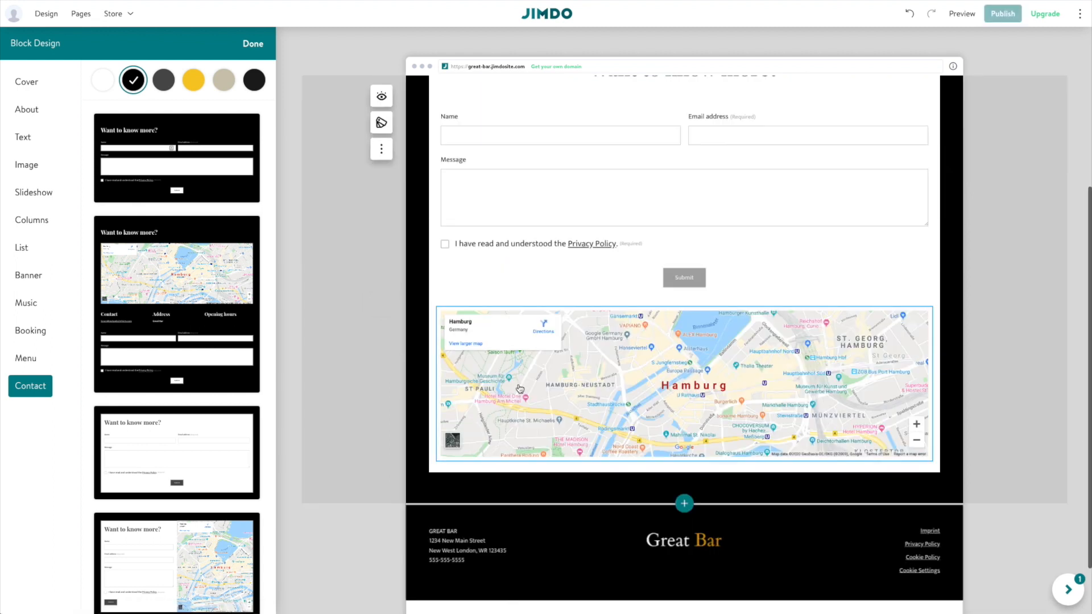
Set the map's location to the bar's Los Angeles business address from the suggestions.
left_click(531, 339)
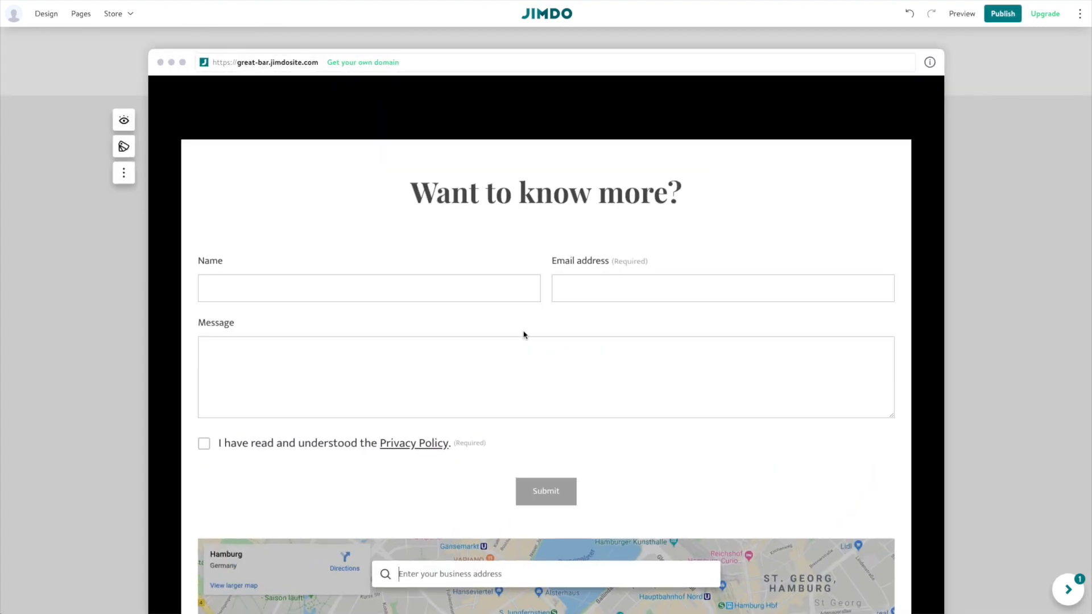
left_click(460, 473)
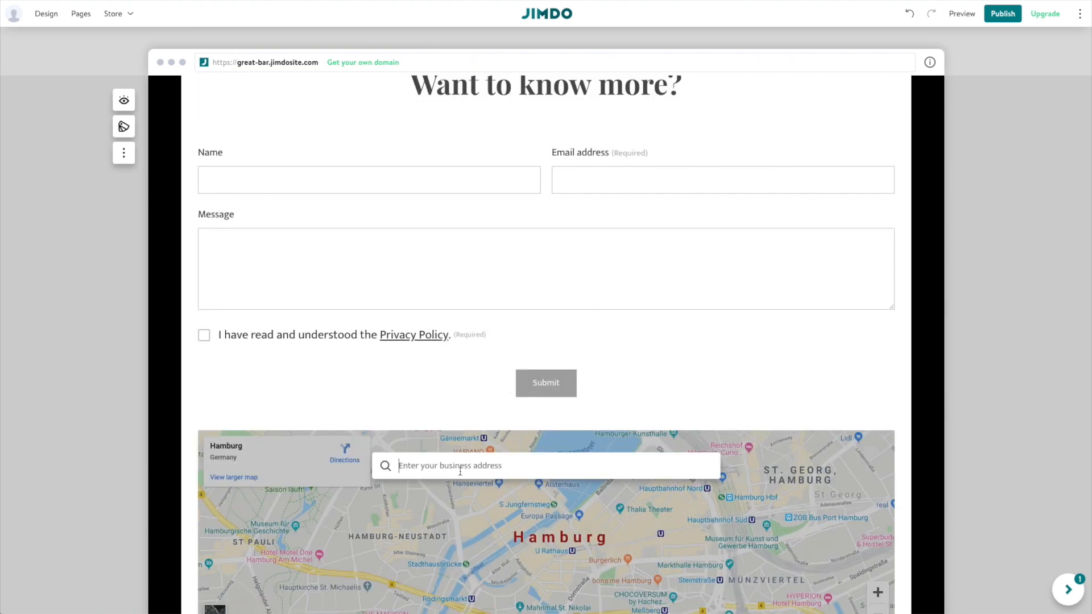
left_click(426, 559)
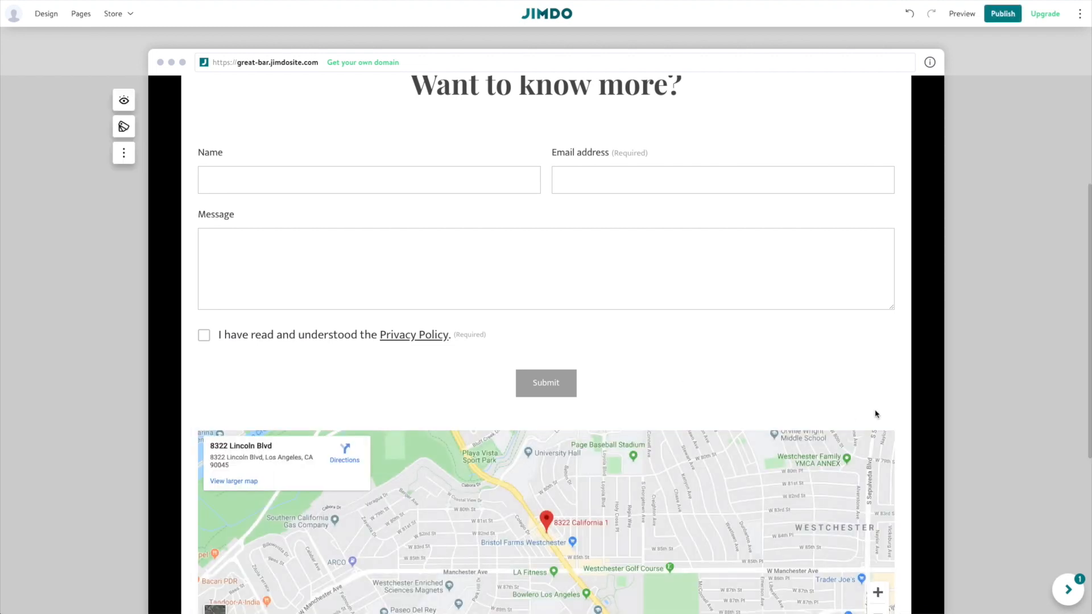
scroll(882, 411, "down", 1)
scroll(882, 411, "down", 1)
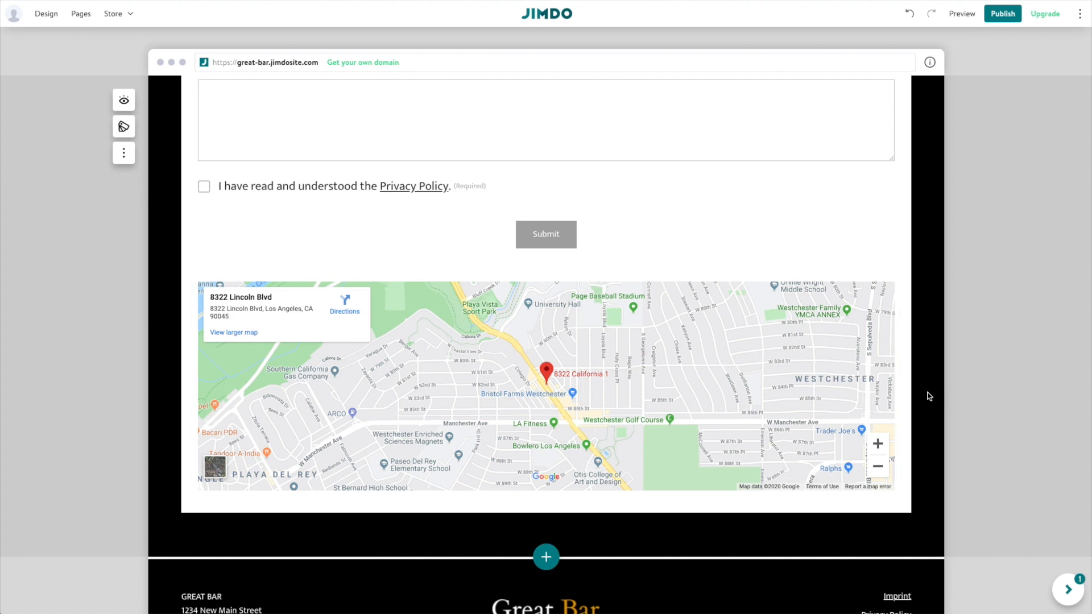
scroll(892, 409, "up", 8)
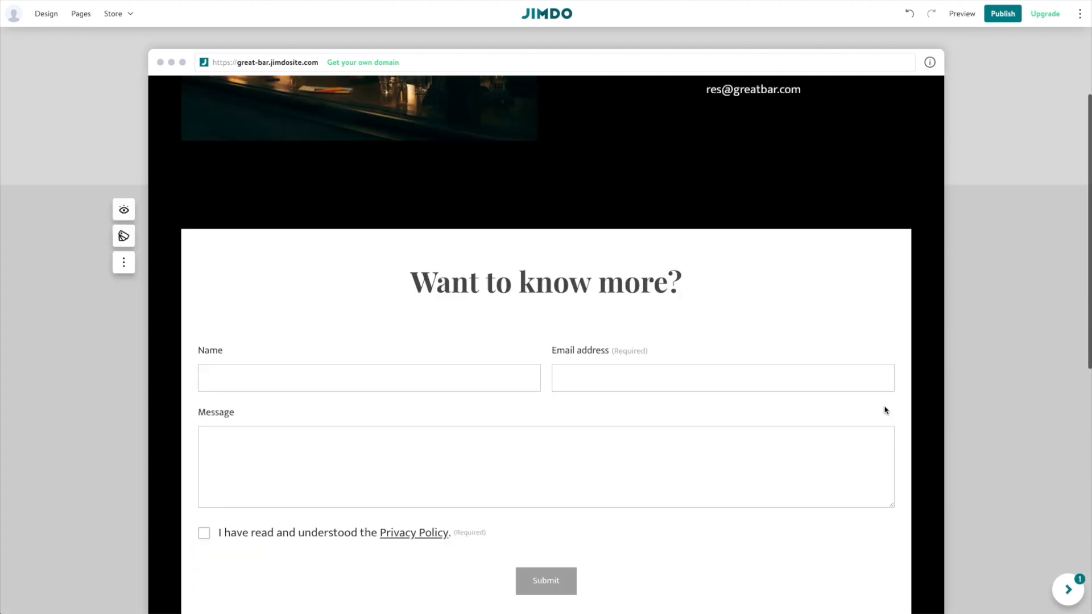
scroll(885, 406, "down", 11)
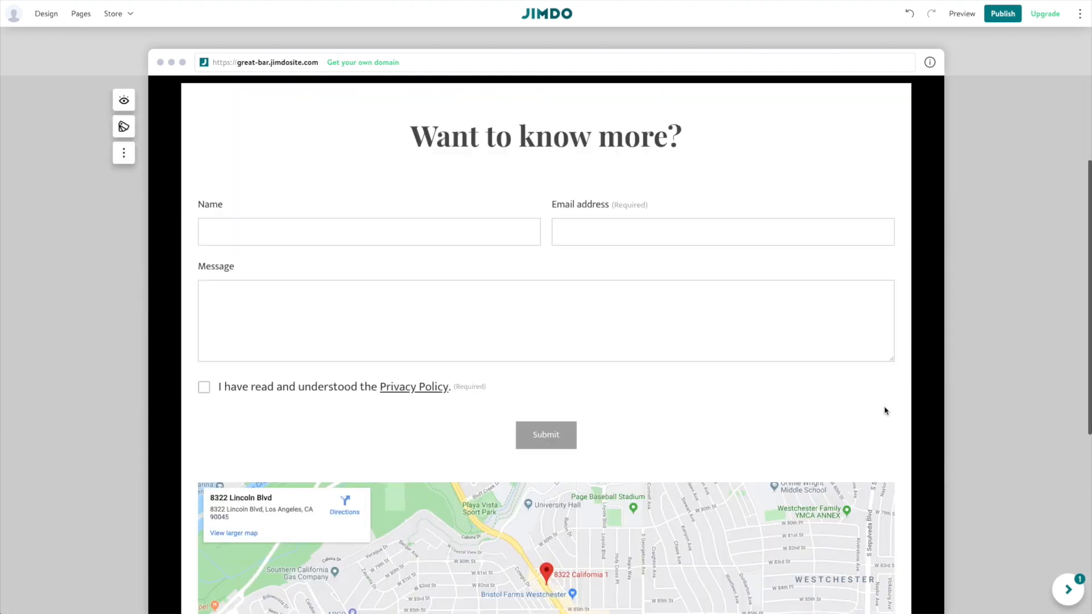
scroll(885, 410, "up", 10)
scroll(884, 408, "up", 2)
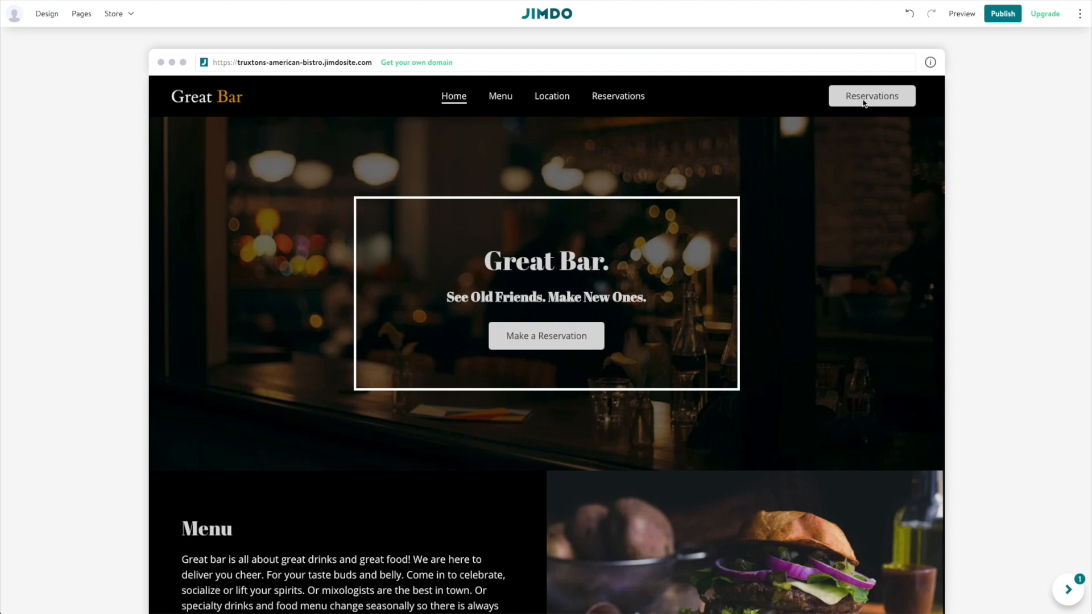
Relink the header's Reservations button from the Location page to the Reservations page.
mouse_move(861, 102)
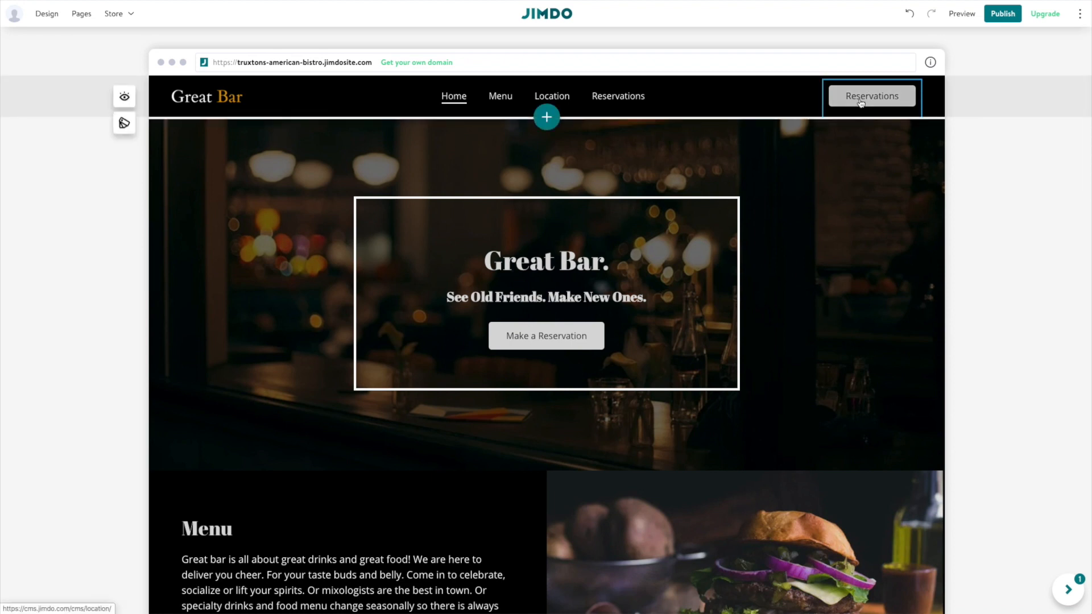
left_click(860, 100)
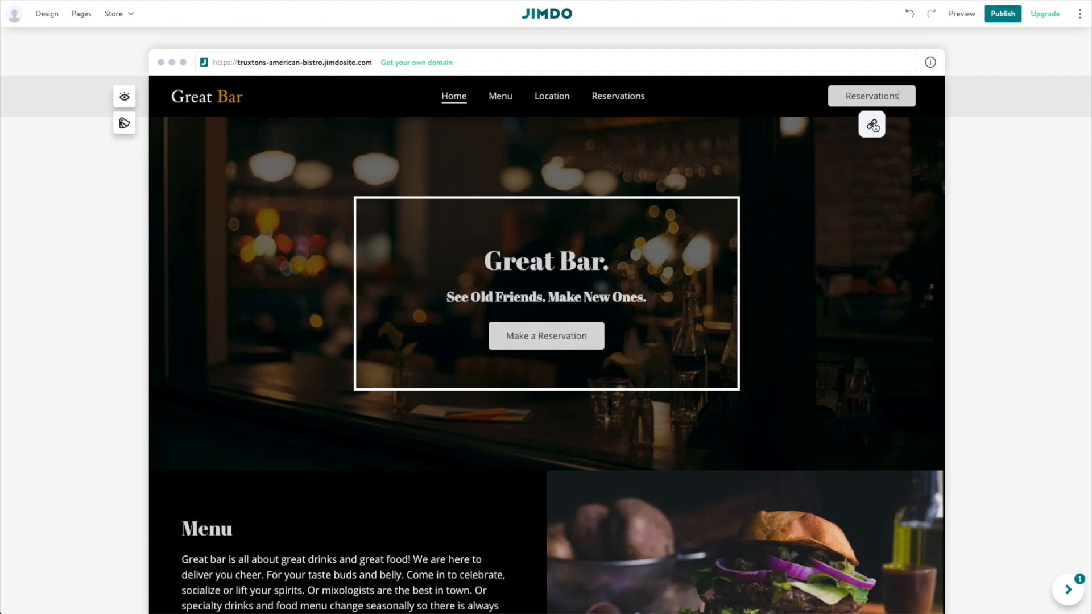
left_click(871, 124)
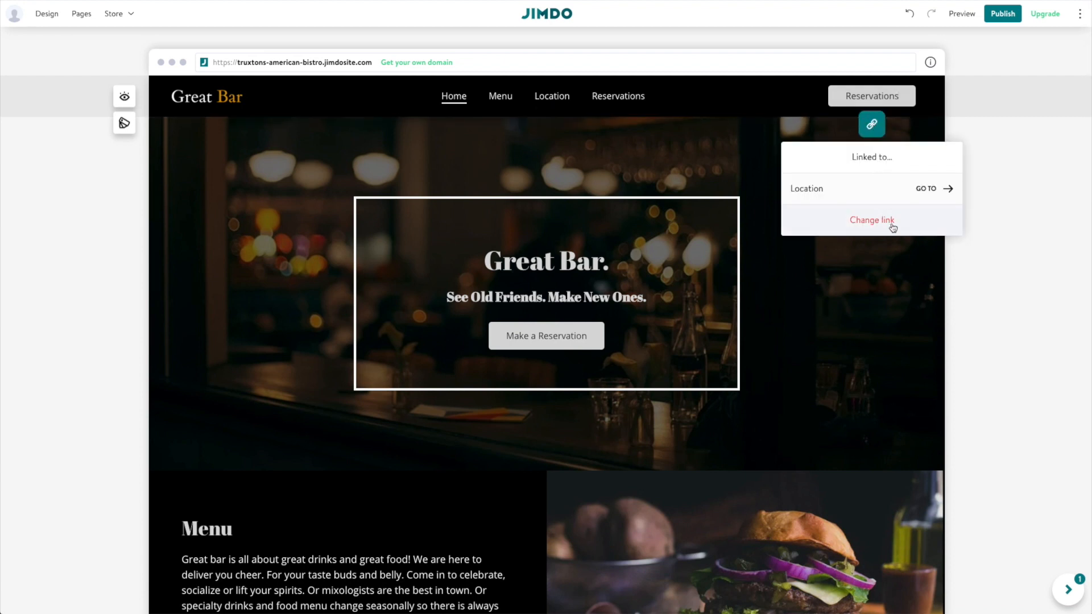
left_click(884, 221)
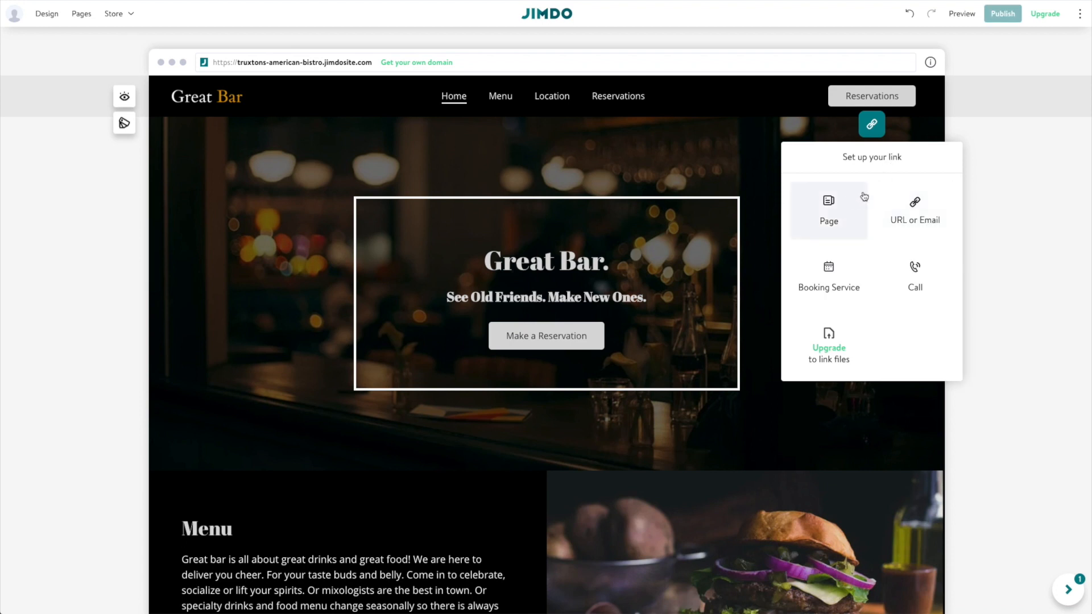
left_click(839, 207)
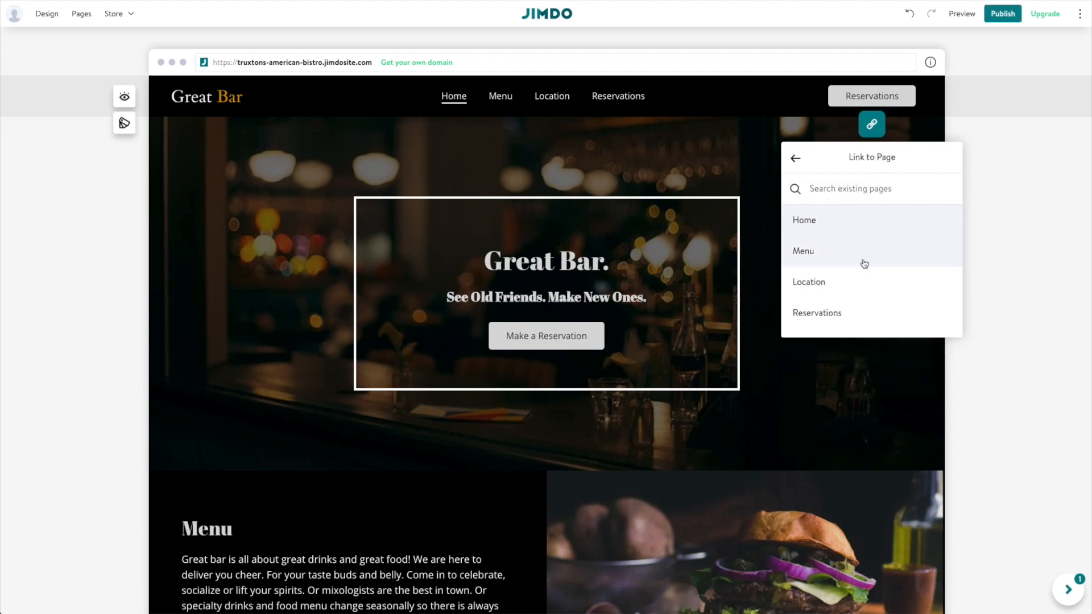
left_click(826, 314)
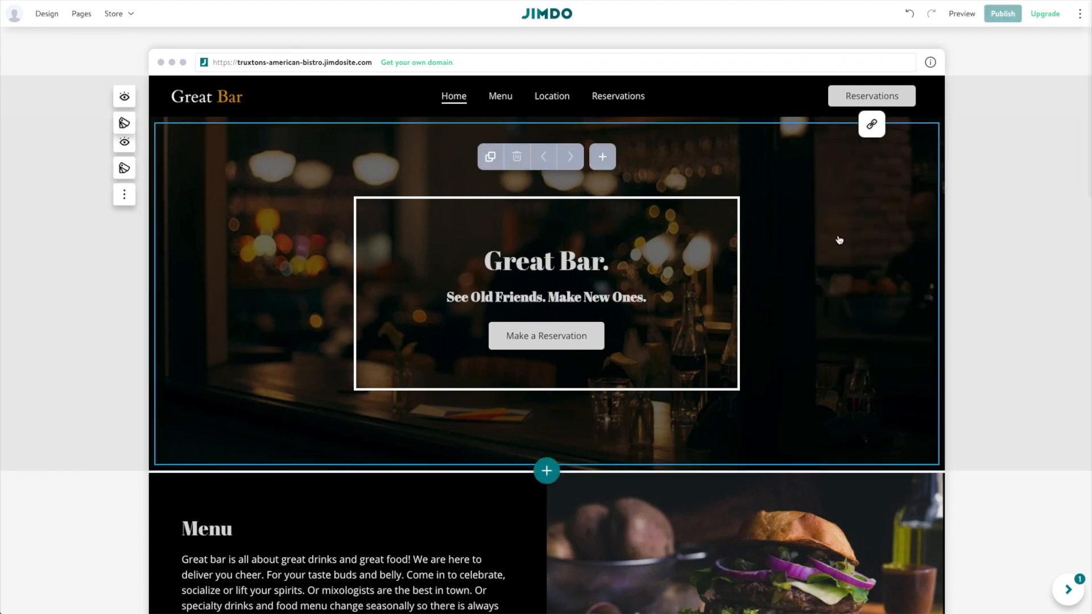
Link the hero's Make a Reservation button to the site's Reservations page.
scroll(595, 294, "down", 1)
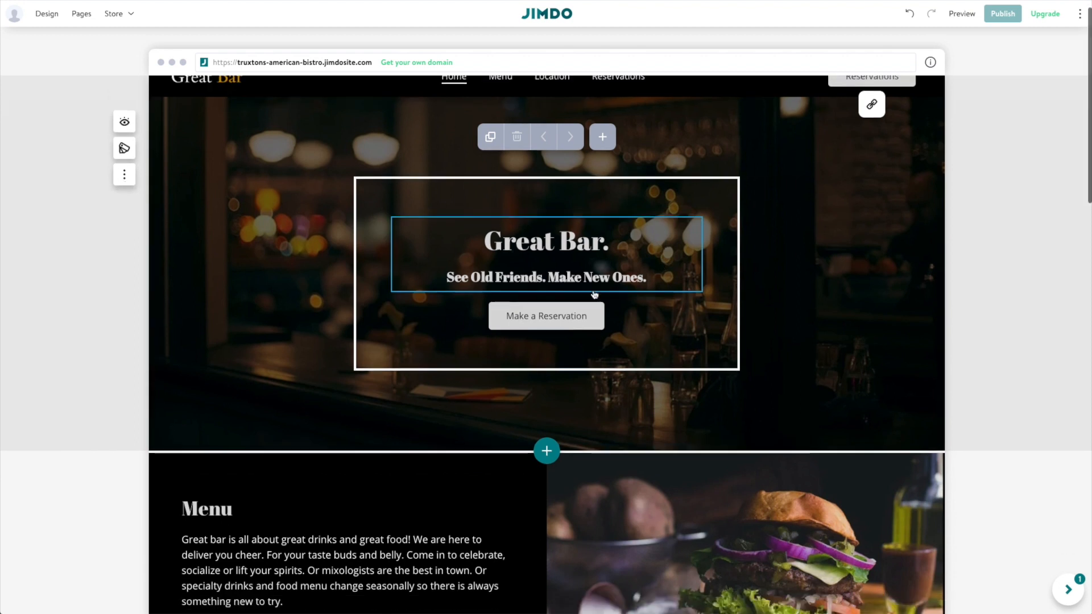
left_click(541, 315)
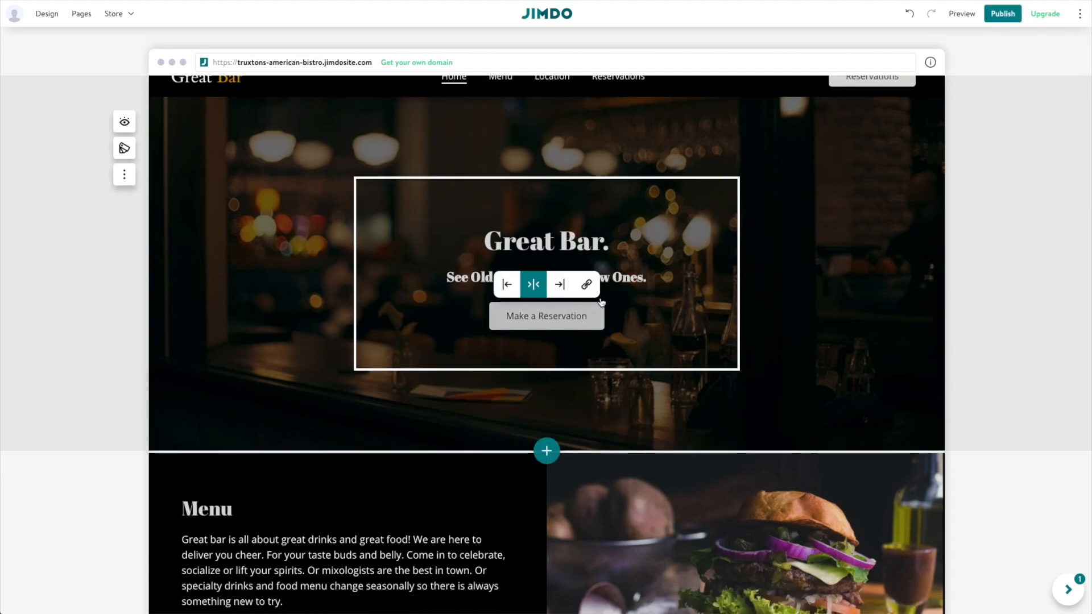
left_click(587, 287)
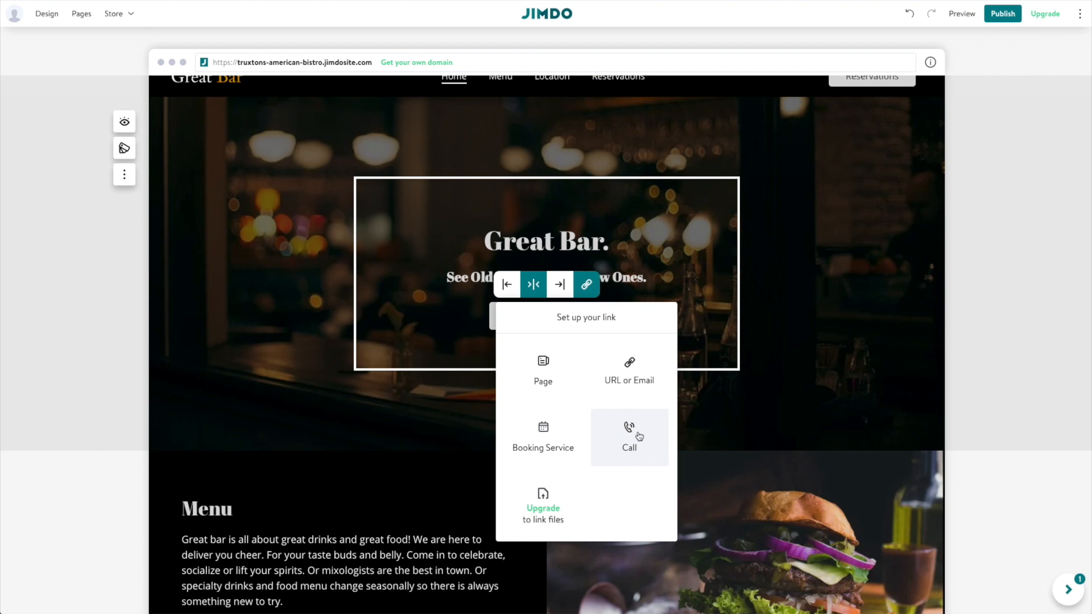
left_click(539, 359)
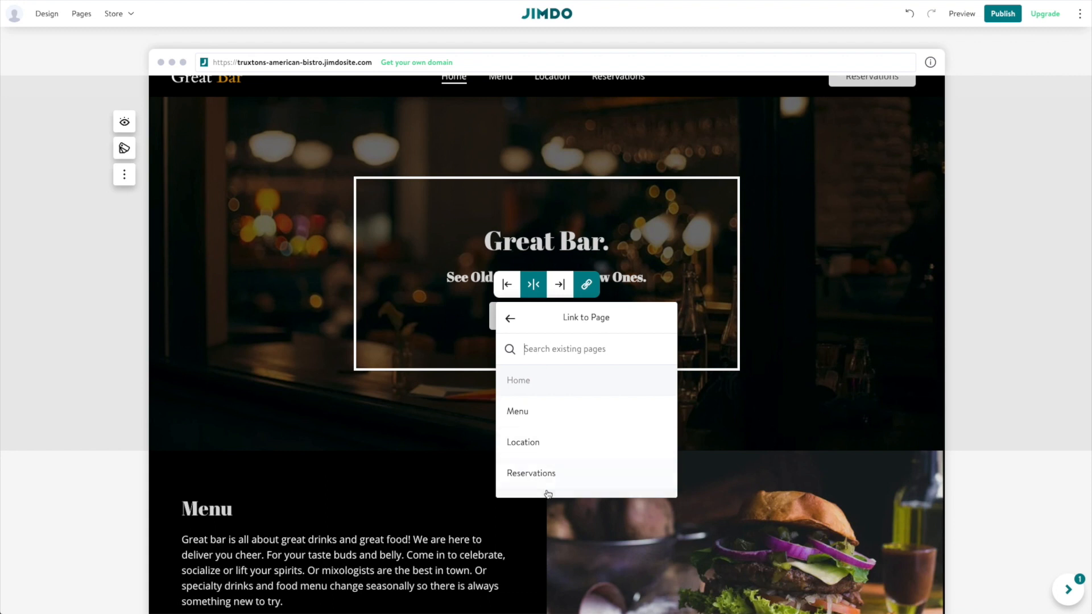
left_click(544, 476)
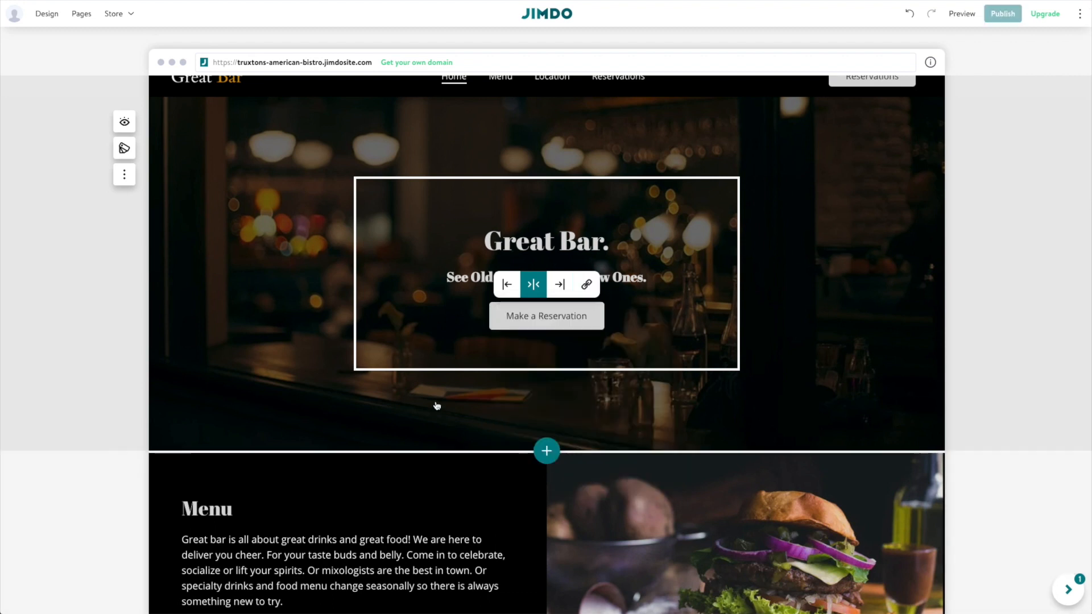
scroll(437, 405, "down", 1)
Select the word 'Menu' in the heading and link it to the Menu page.
scroll(437, 405, "down", 3)
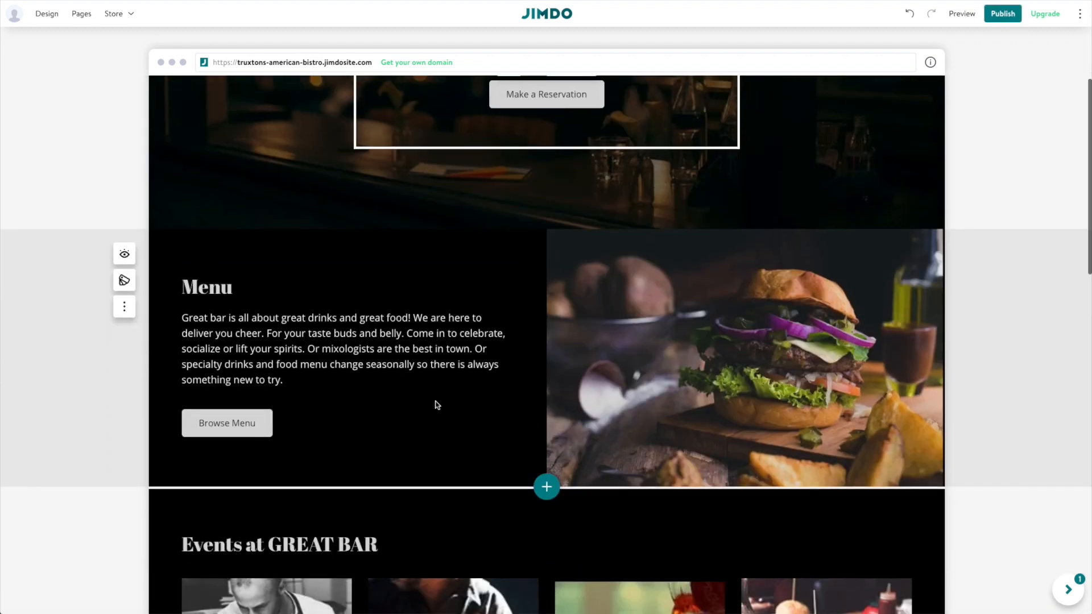
left_click(213, 265)
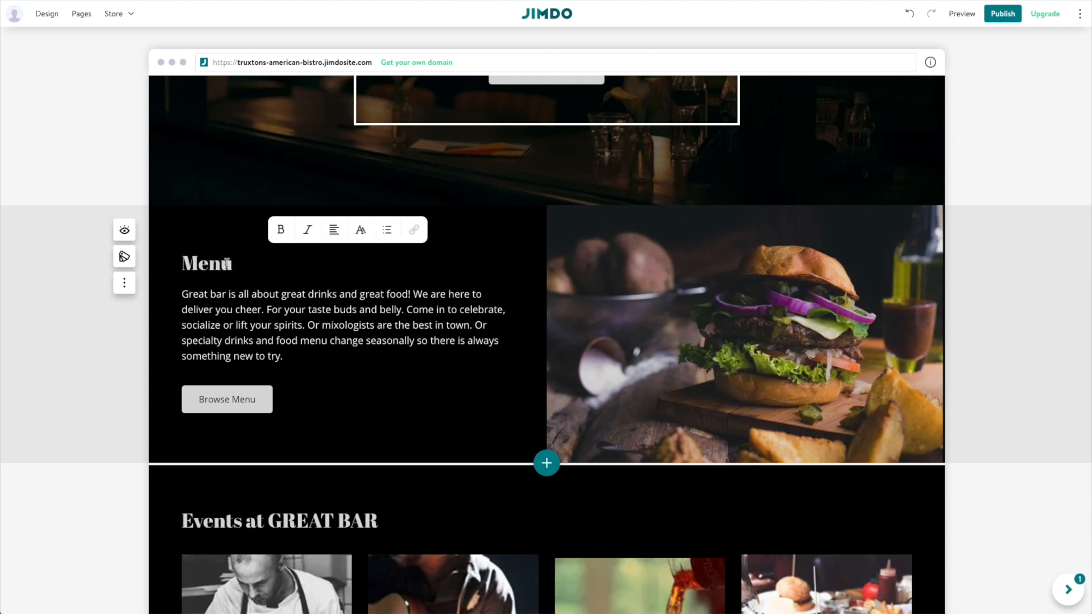
left_click_drag(230, 265, 189, 268)
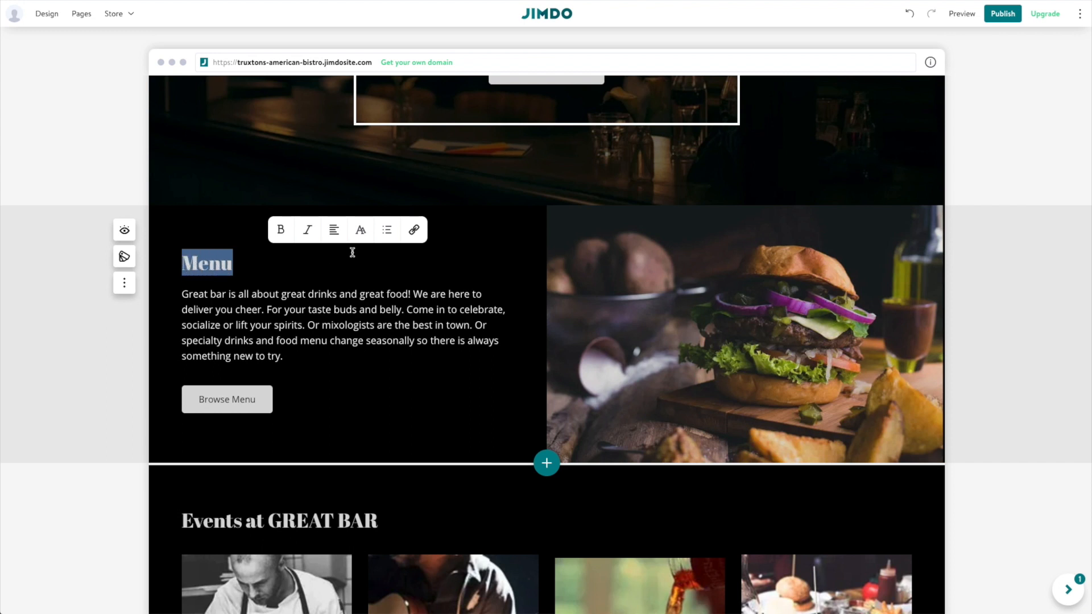
left_click(415, 232)
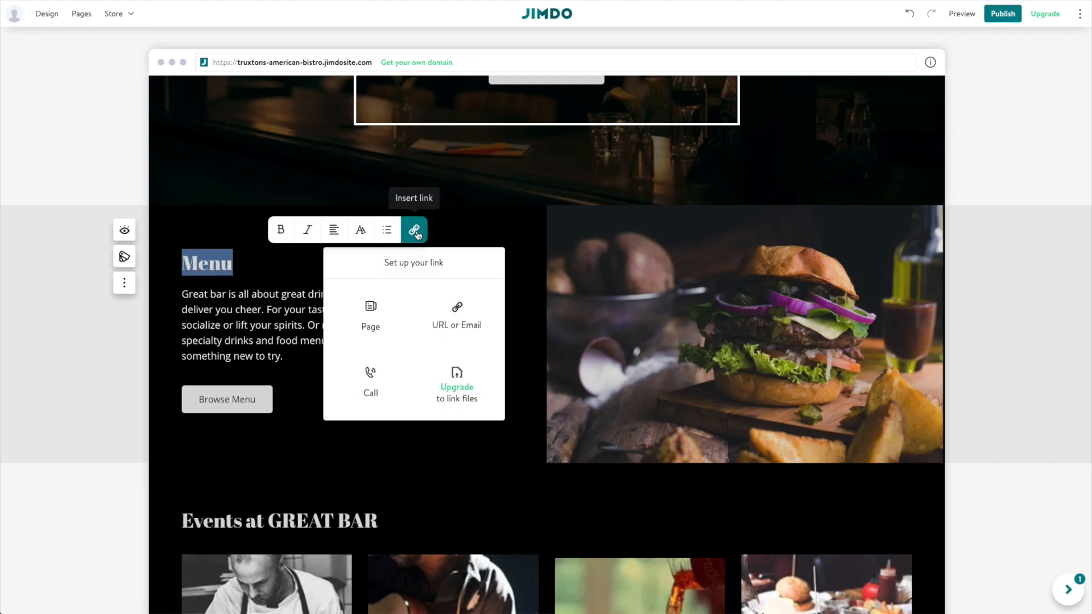
left_click(370, 312)
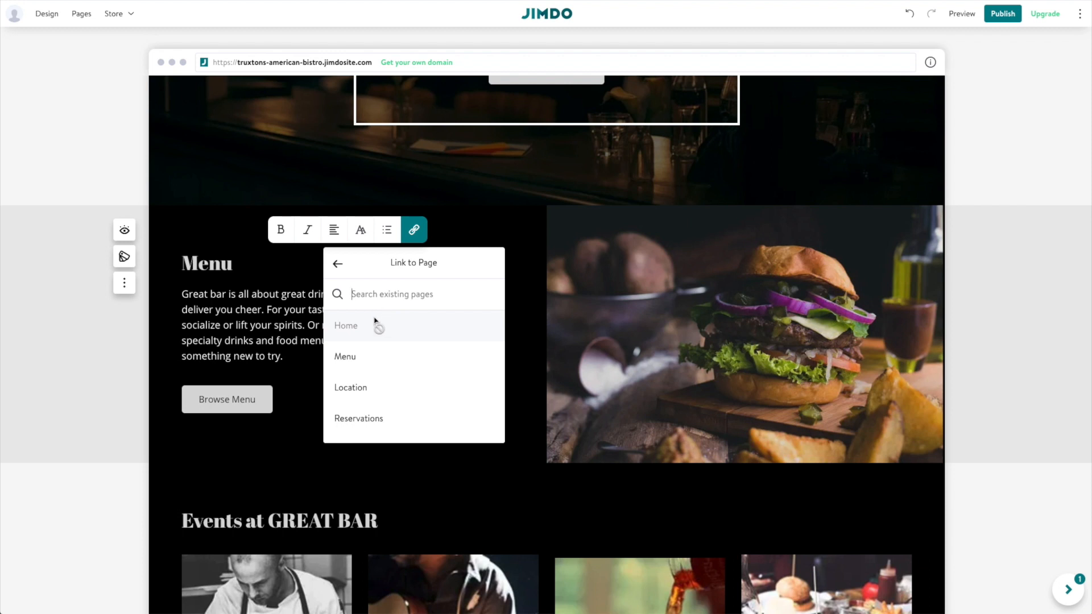
left_click(347, 356)
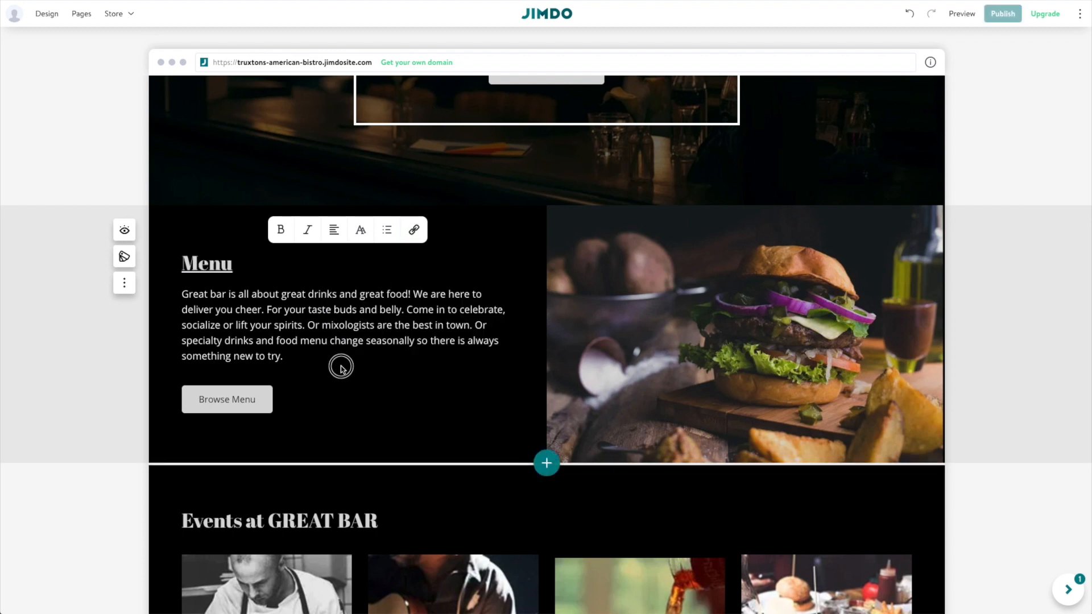
Confirm the Browse Menu button is linked to Menu, then close its link popup.
left_click(239, 408)
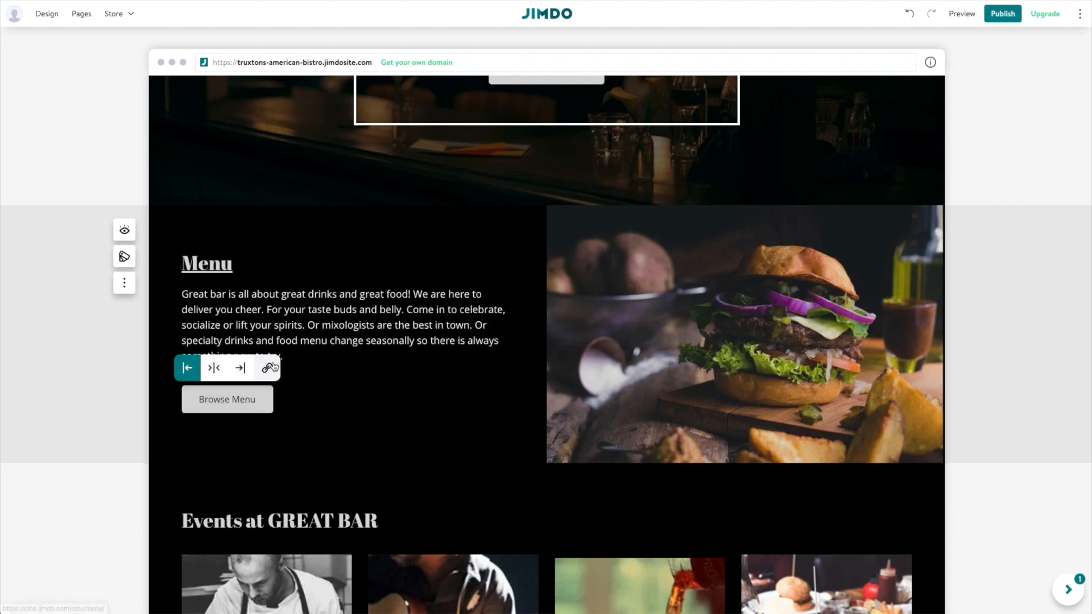
left_click(267, 367)
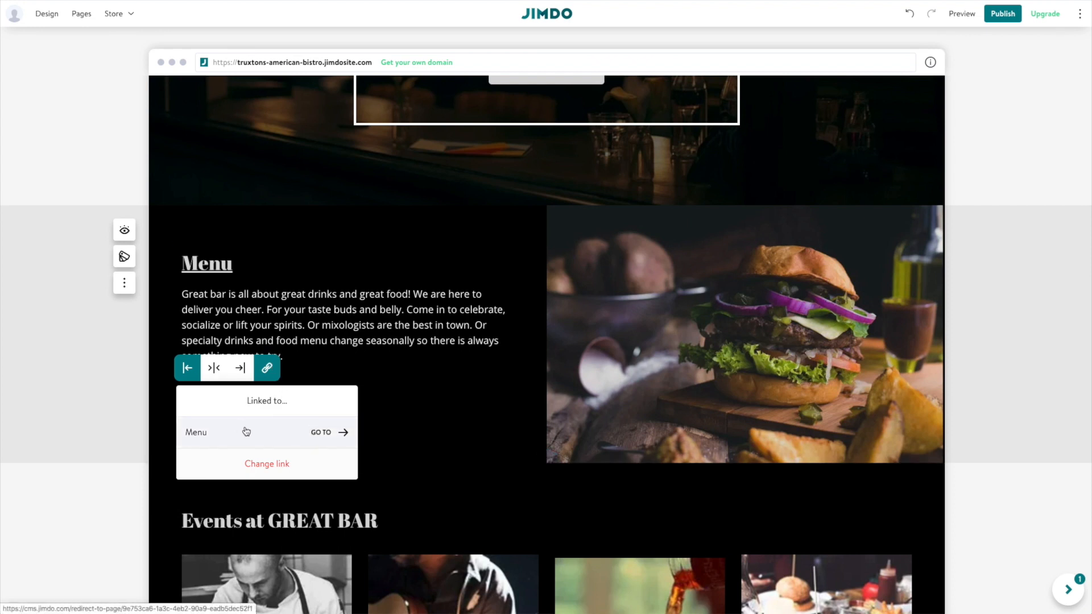
left_click(415, 379)
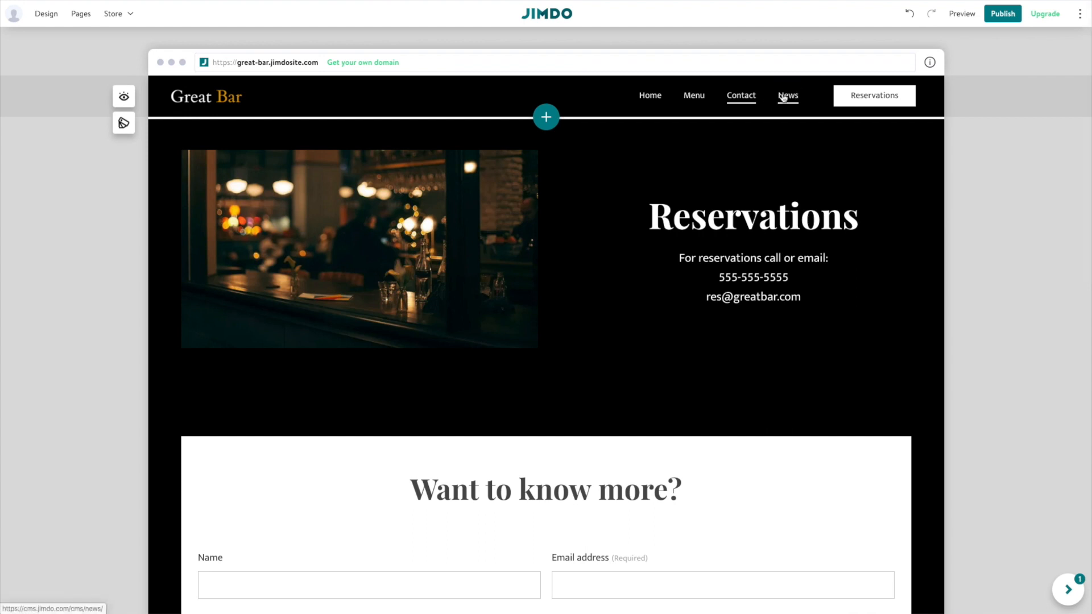
Scroll through the News page posts, then go back to Home and scroll through it.
left_click(785, 95)
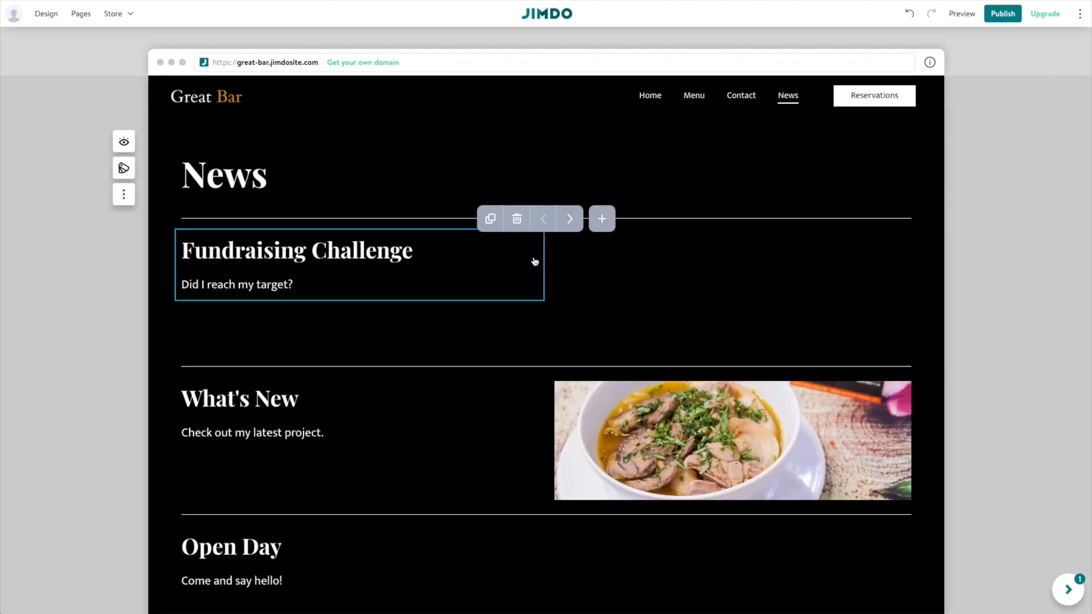
scroll(493, 310, "down", 1)
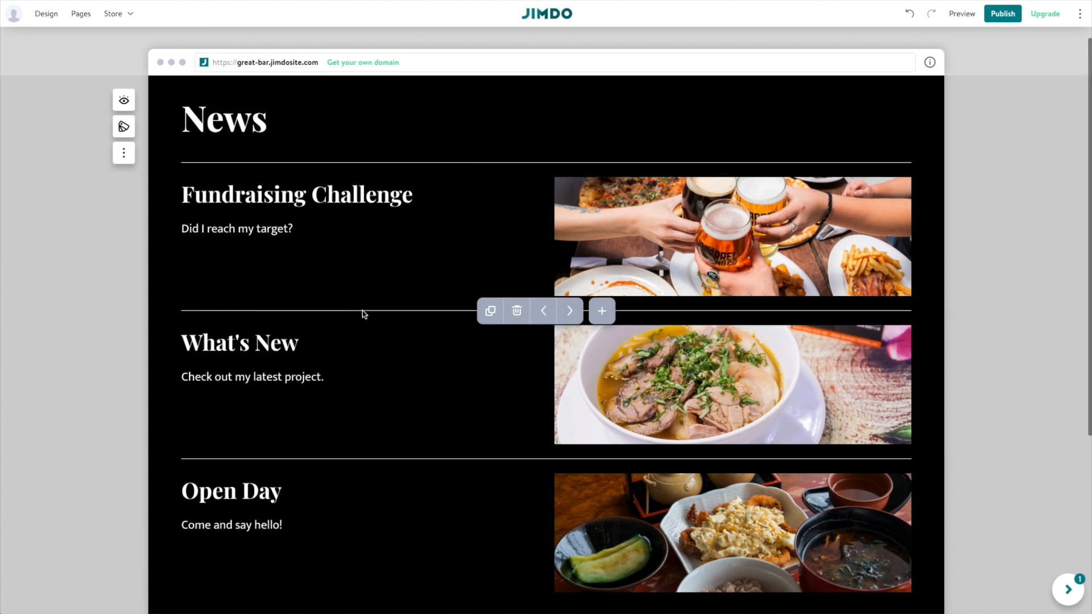
scroll(400, 291, "up", 2)
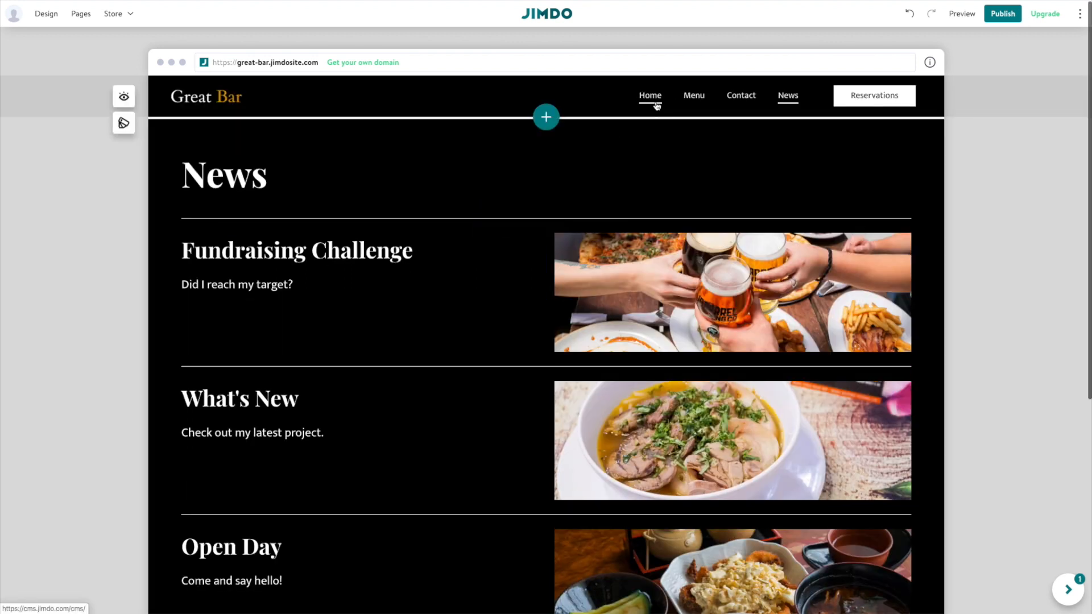
left_click(652, 102)
scroll(557, 415, "down", 15)
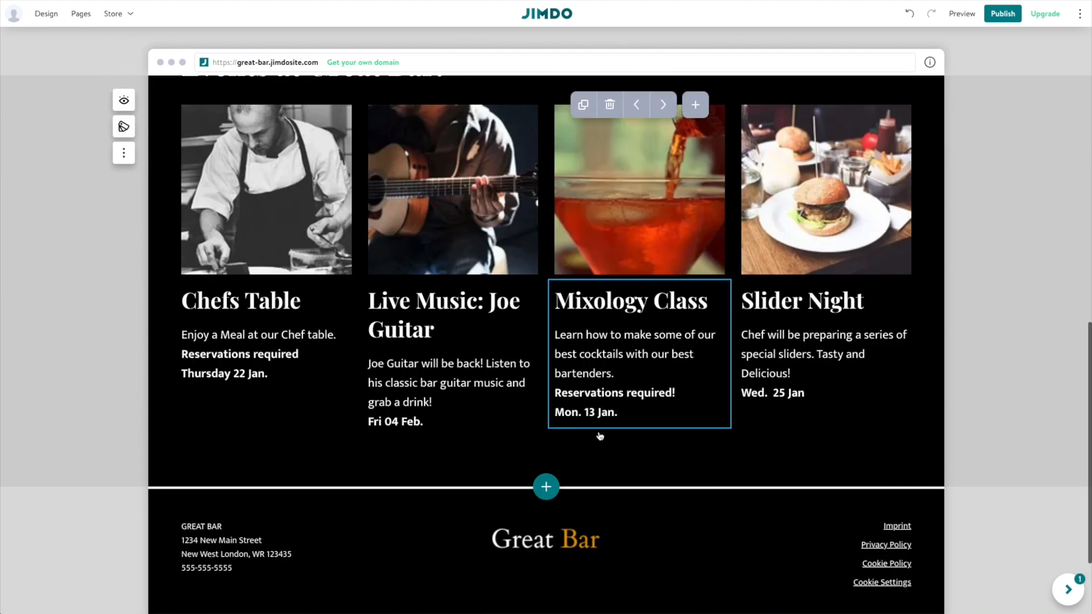
scroll(606, 442, "up", 15)
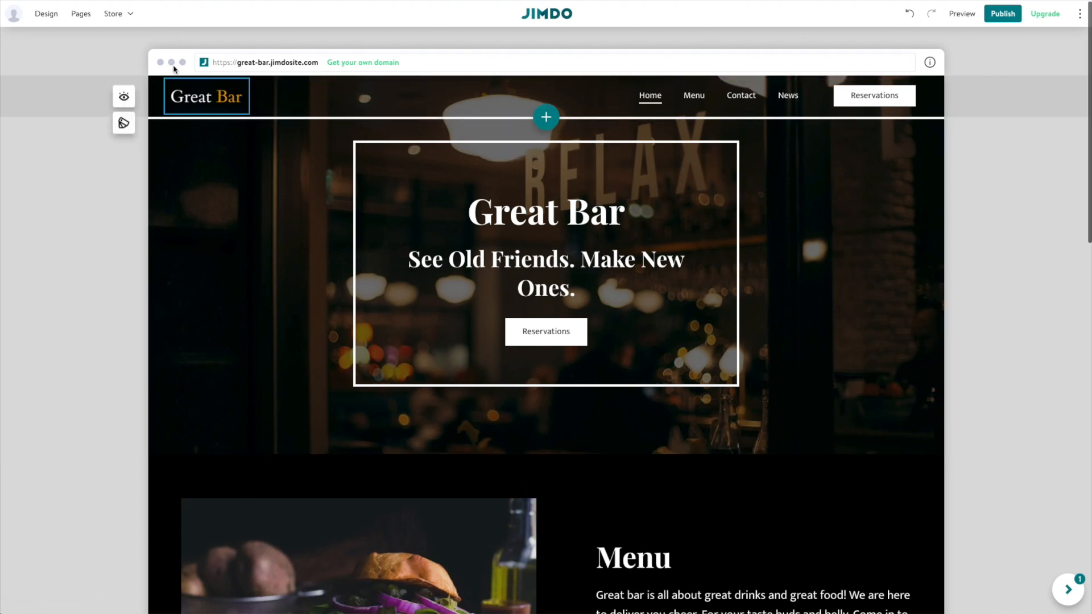
Delete the News page from the Pages list and confirm the deletion.
left_click(86, 16)
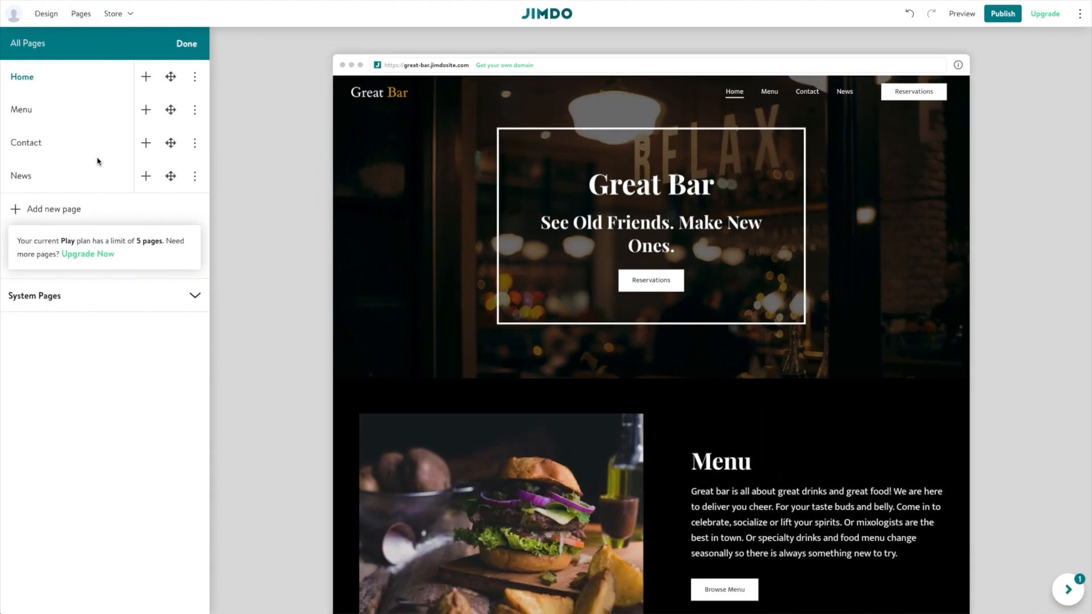
left_click(195, 179)
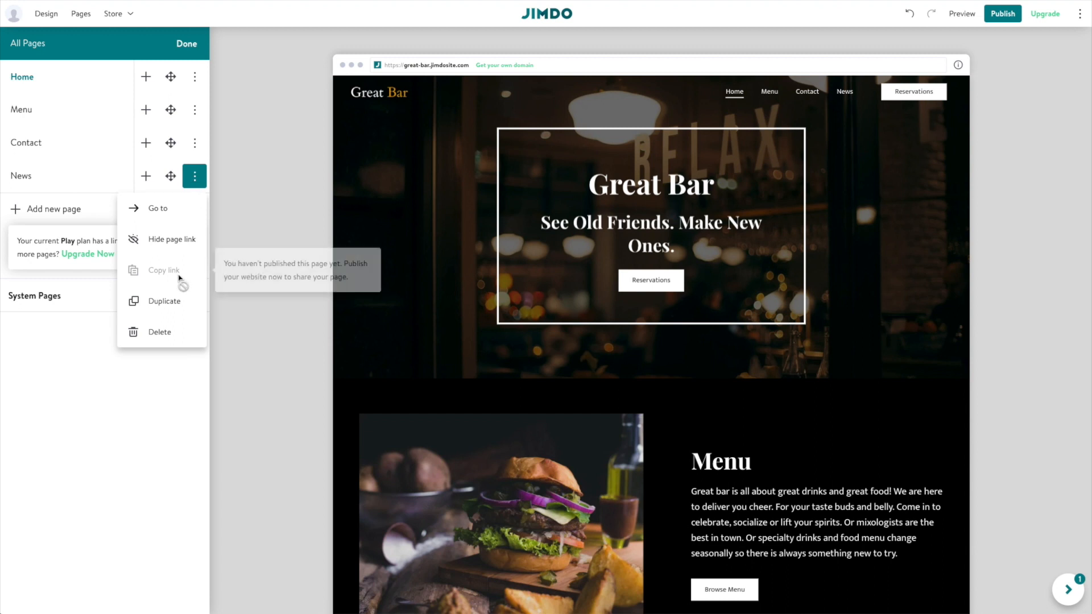
left_click(170, 337)
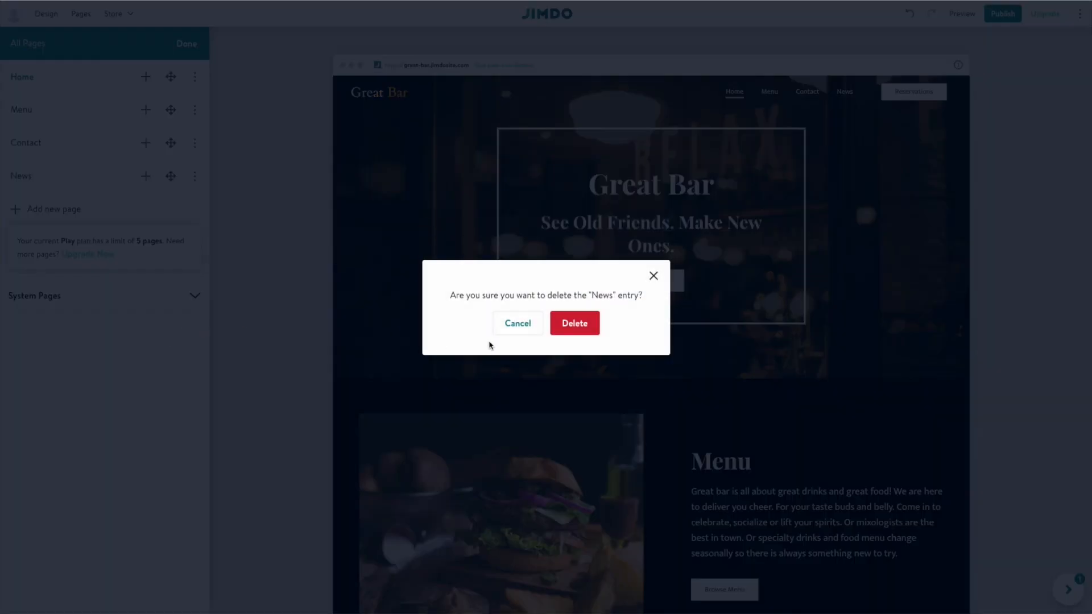
left_click(565, 330)
scroll(567, 330, "down", 10)
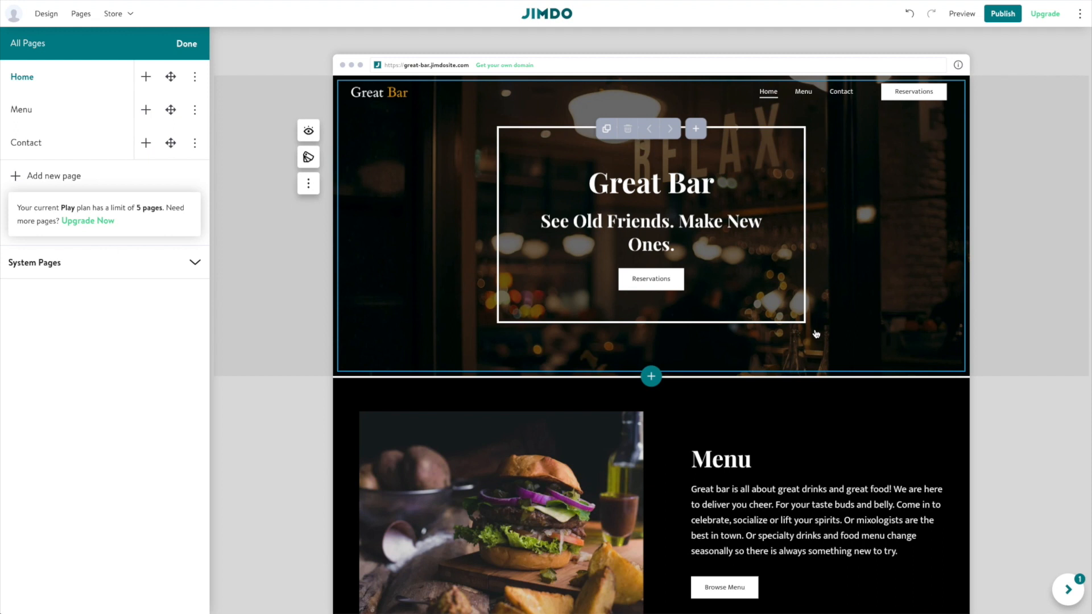
scroll(836, 356, "down", 3)
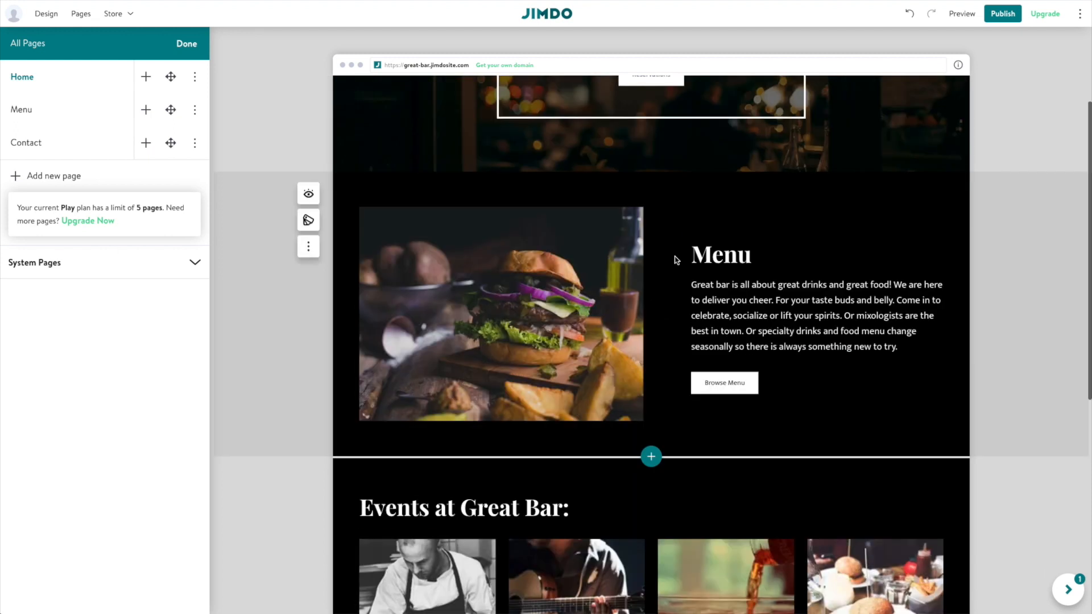
Try dark grey, yellow, tan and near-black Menu block backgrounds, then revert to black.
left_click(310, 221)
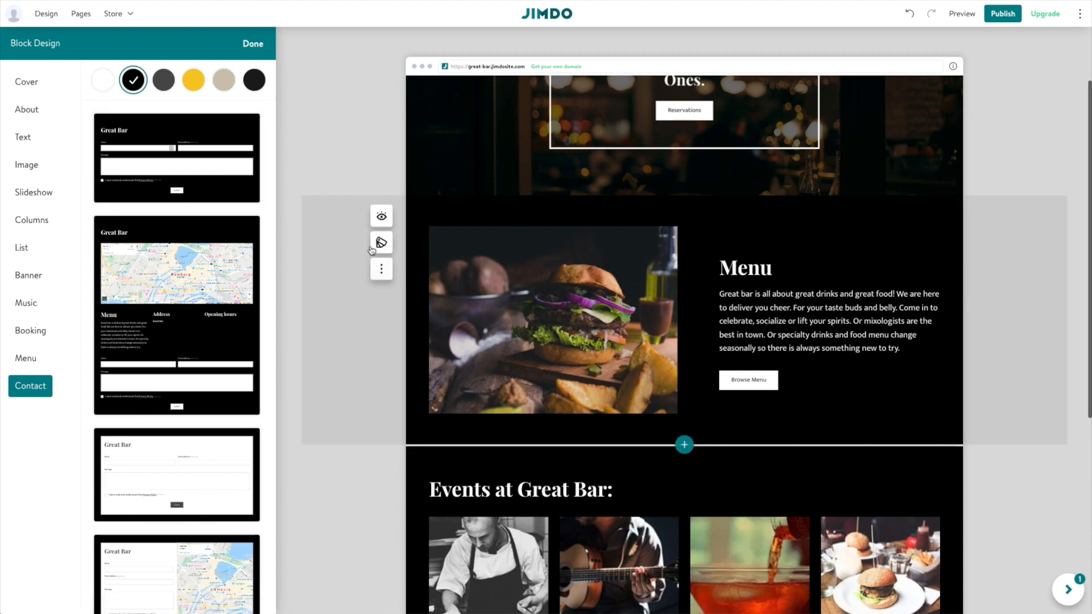
left_click(163, 80)
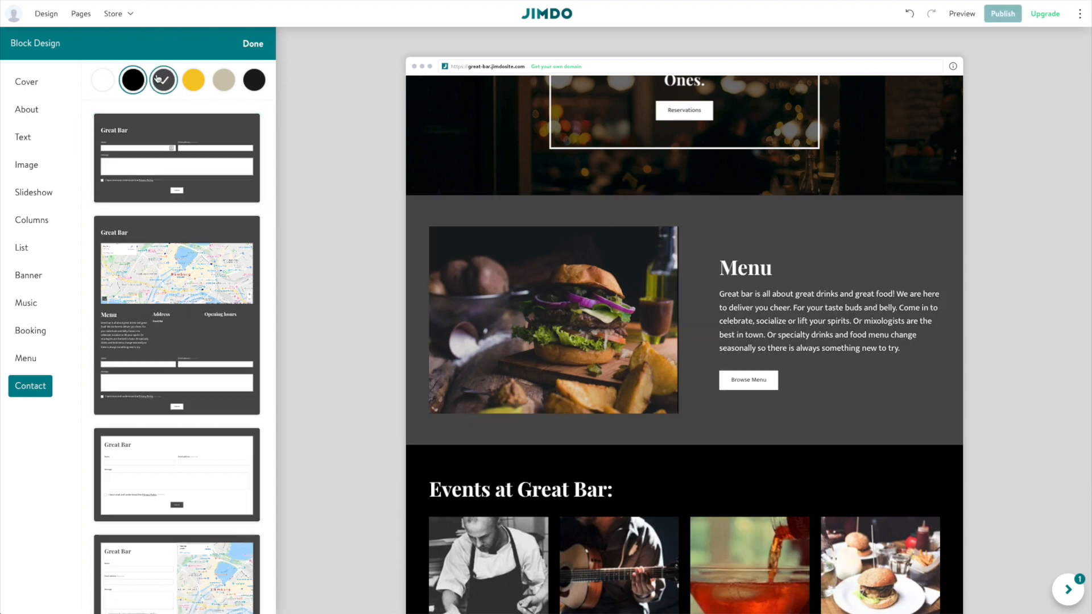
left_click(193, 82)
left_click(224, 80)
left_click(255, 80)
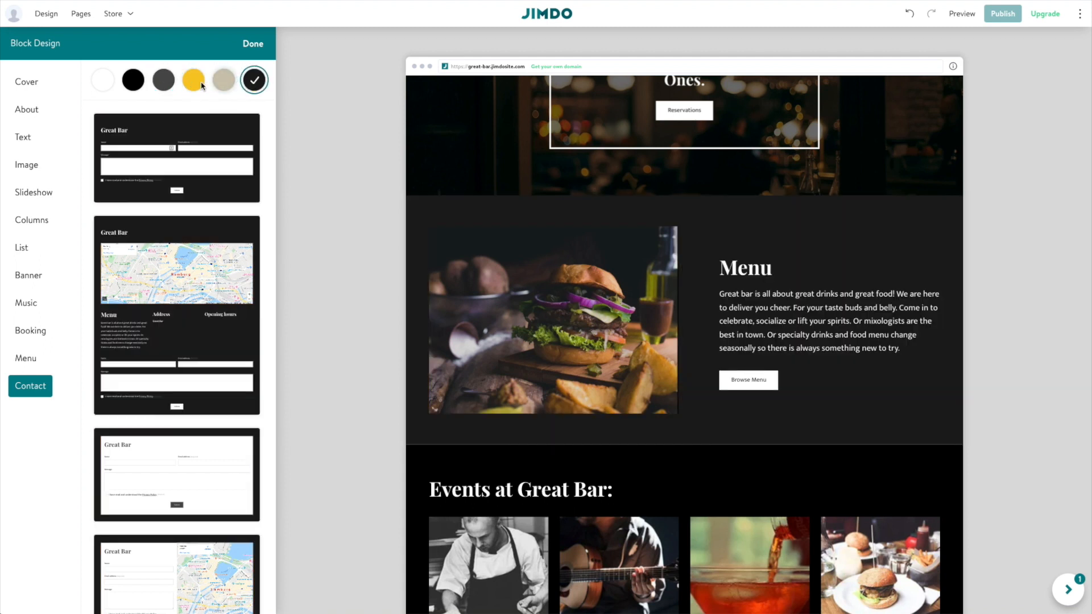
left_click(132, 80)
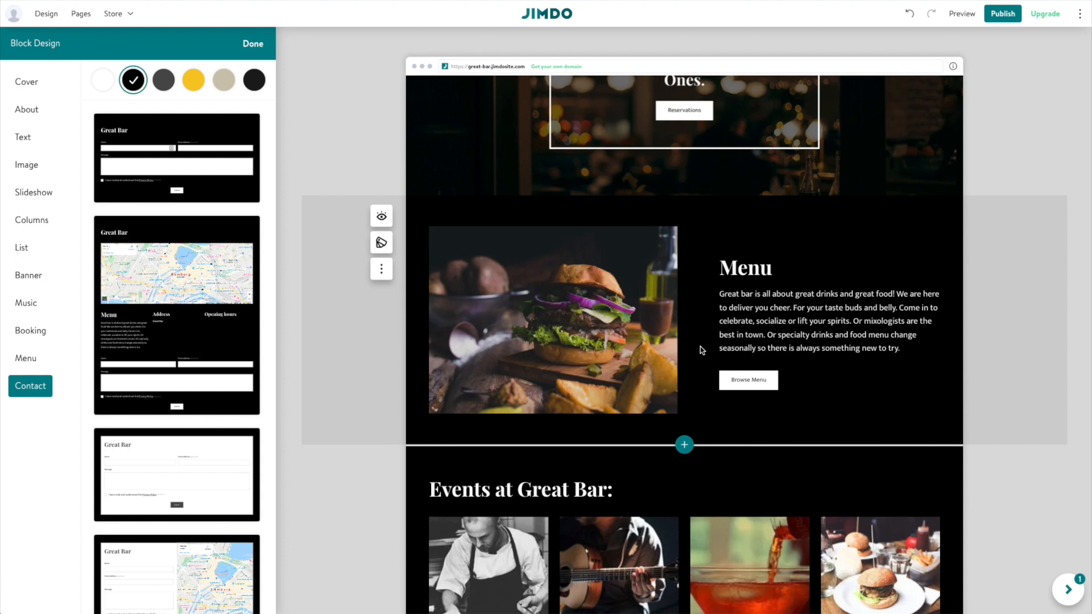
Close the block design settings with Done and bring up the Assistant checklist.
scroll(701, 346, "up", 3)
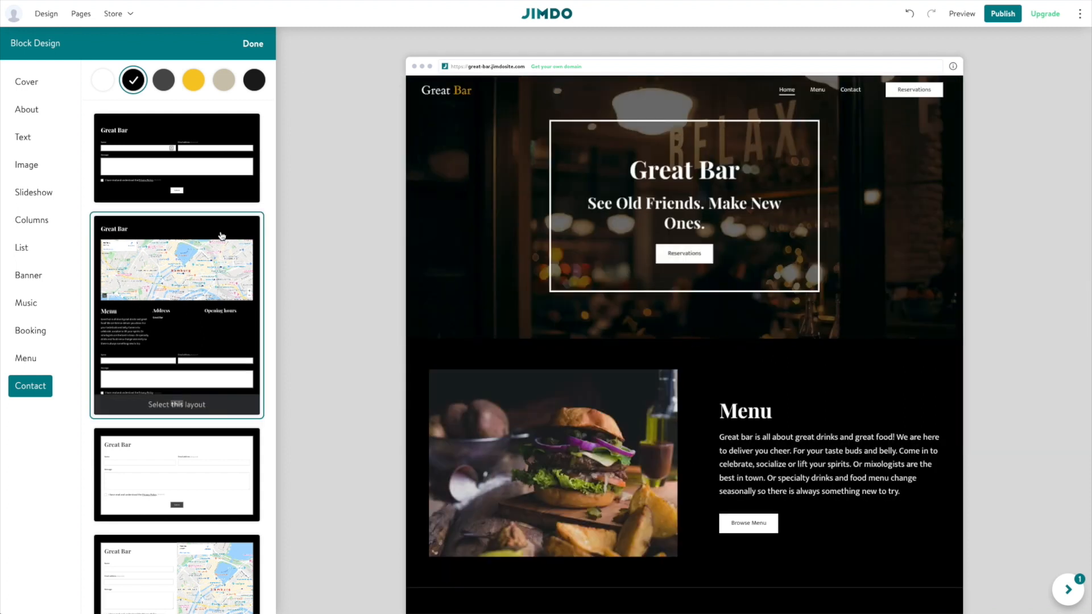
scroll(841, 407, "down", 6)
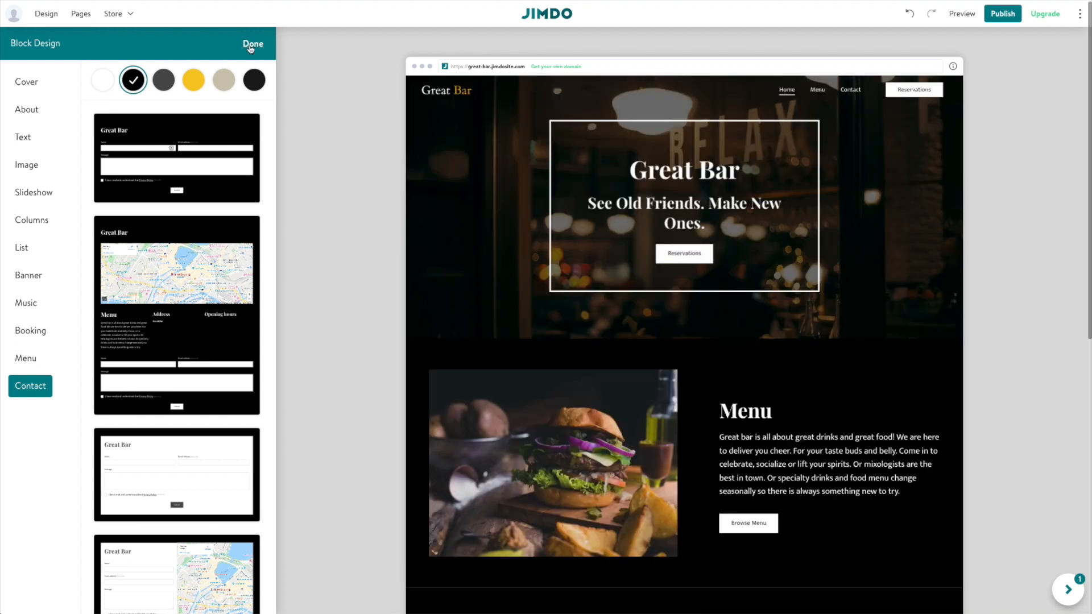
left_click(253, 43)
left_click(1067, 590)
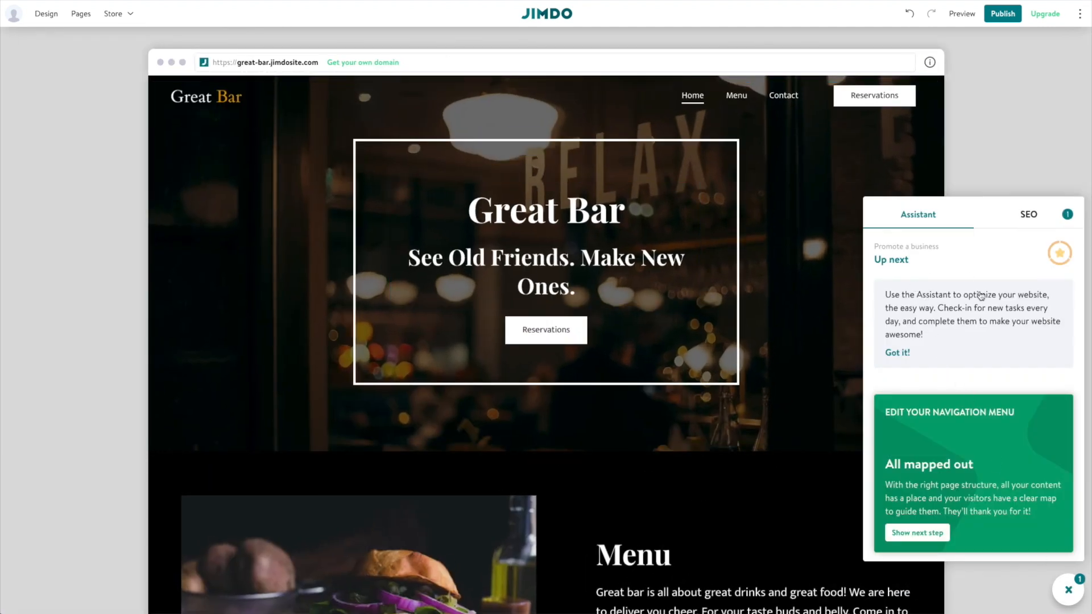
Check the completed Edit your navigation menu task and SEO suggestions, then close the Assistant.
scroll(987, 328, "down", 1)
scroll(987, 327, "down", 5)
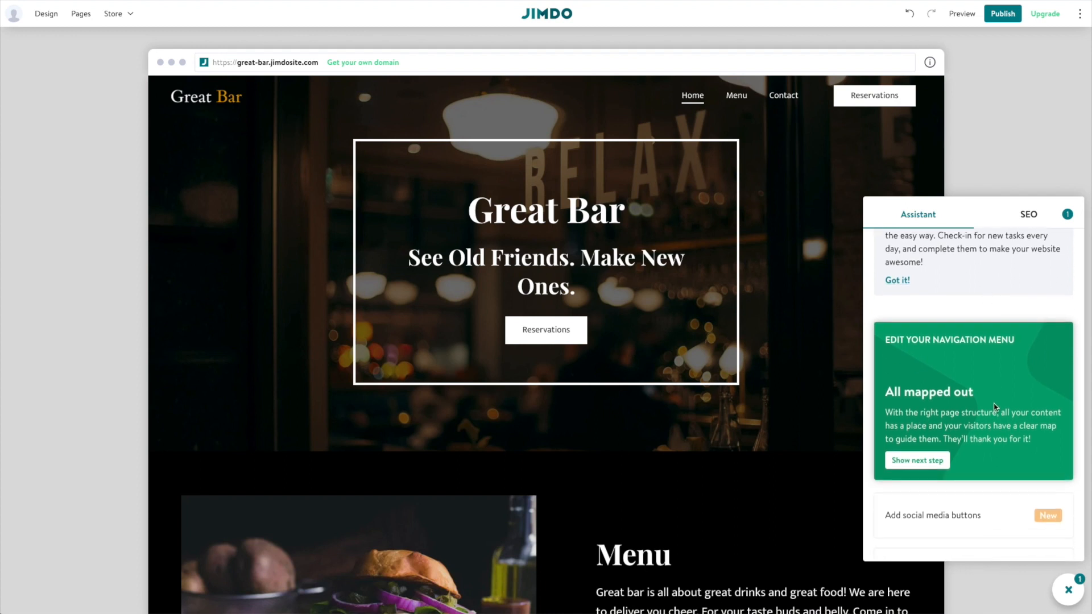
left_click(966, 409)
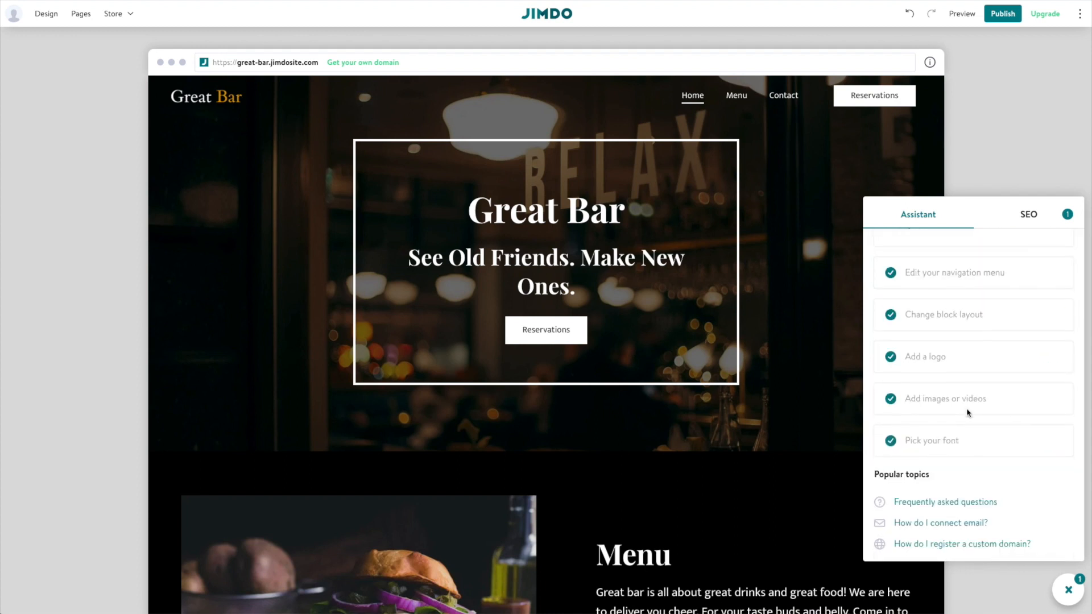
left_click(1027, 215)
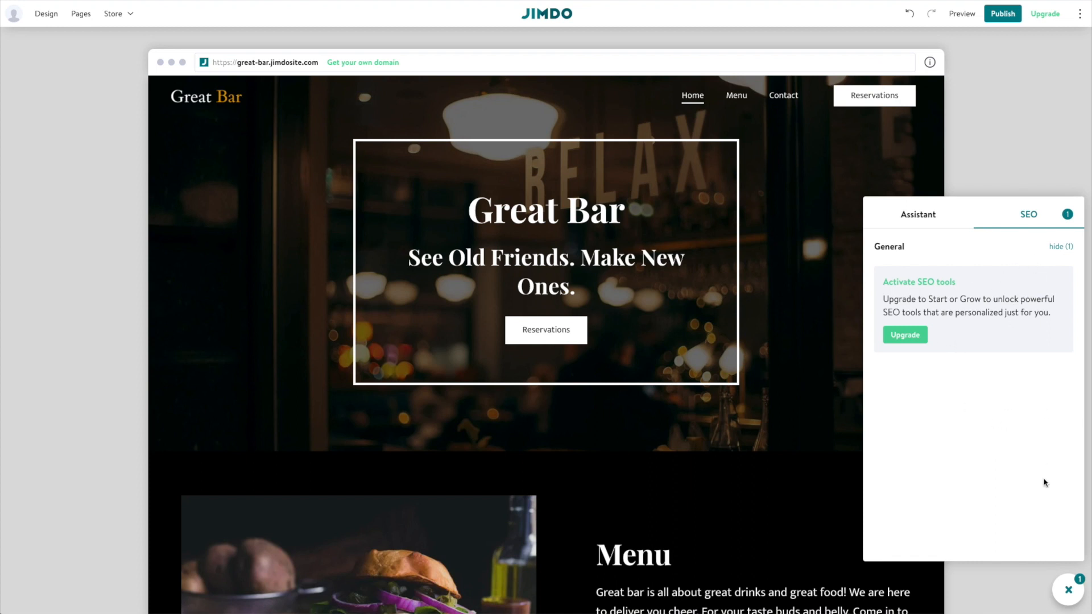
left_click(1069, 591)
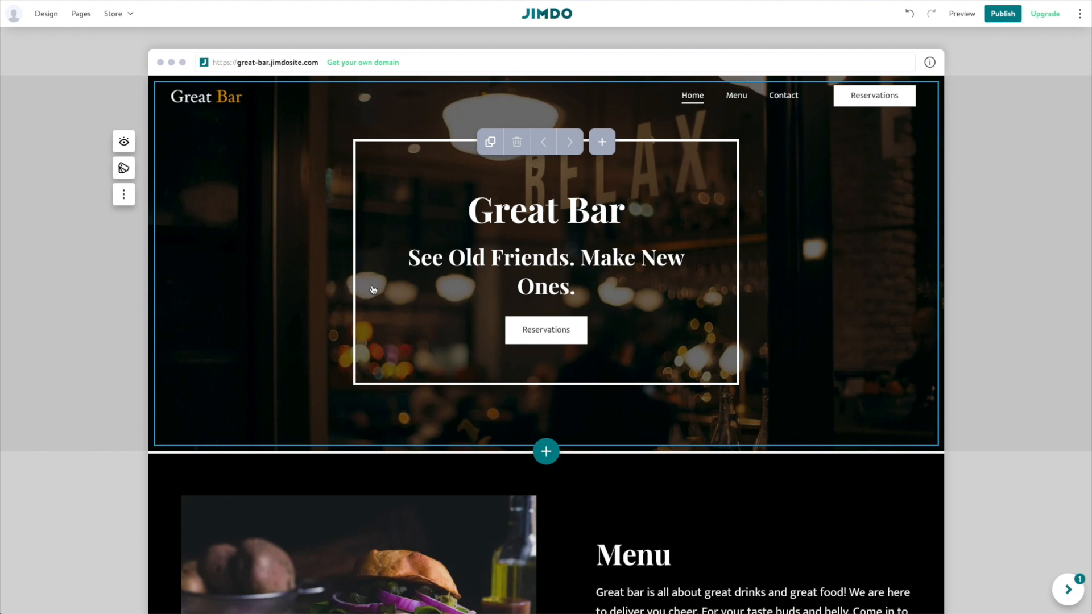